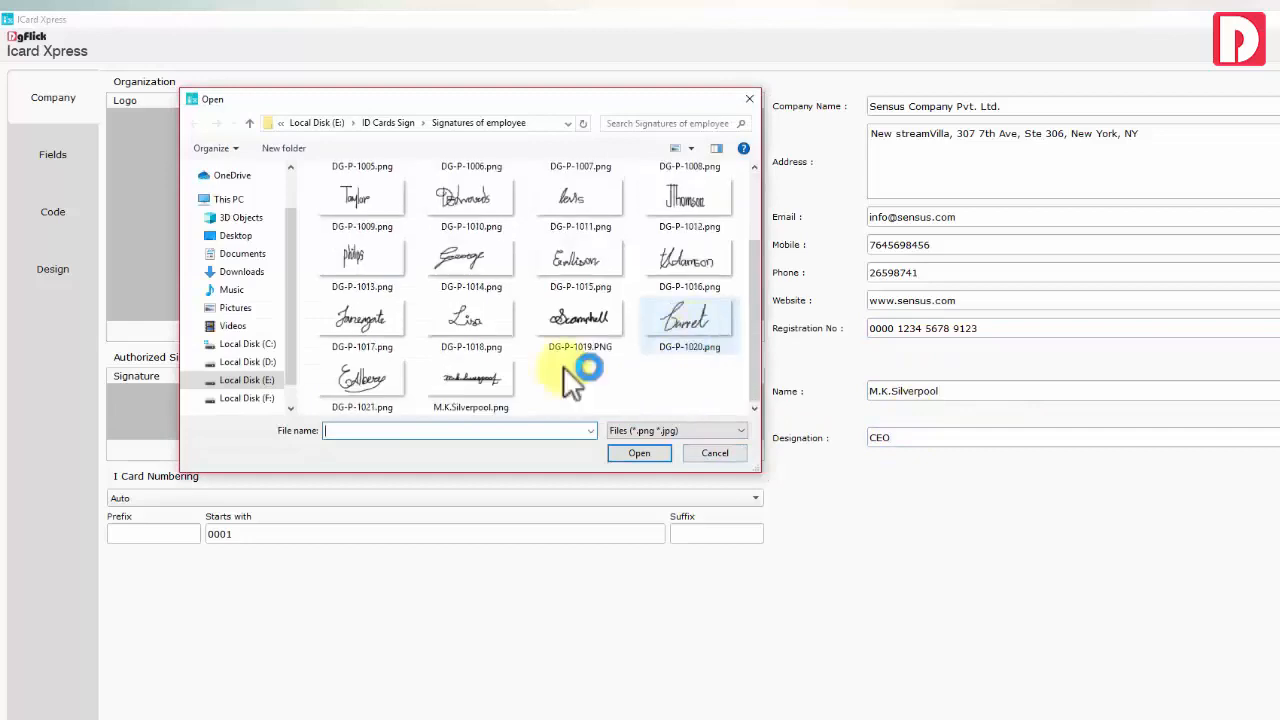
Load the signature PNG and set Auto card numbering: prefix SC_, start 1, suffix _2020
{"action": "left_click", "coordinate": [484, 385]}
{"action": "left_click", "coordinate": [655, 451]}
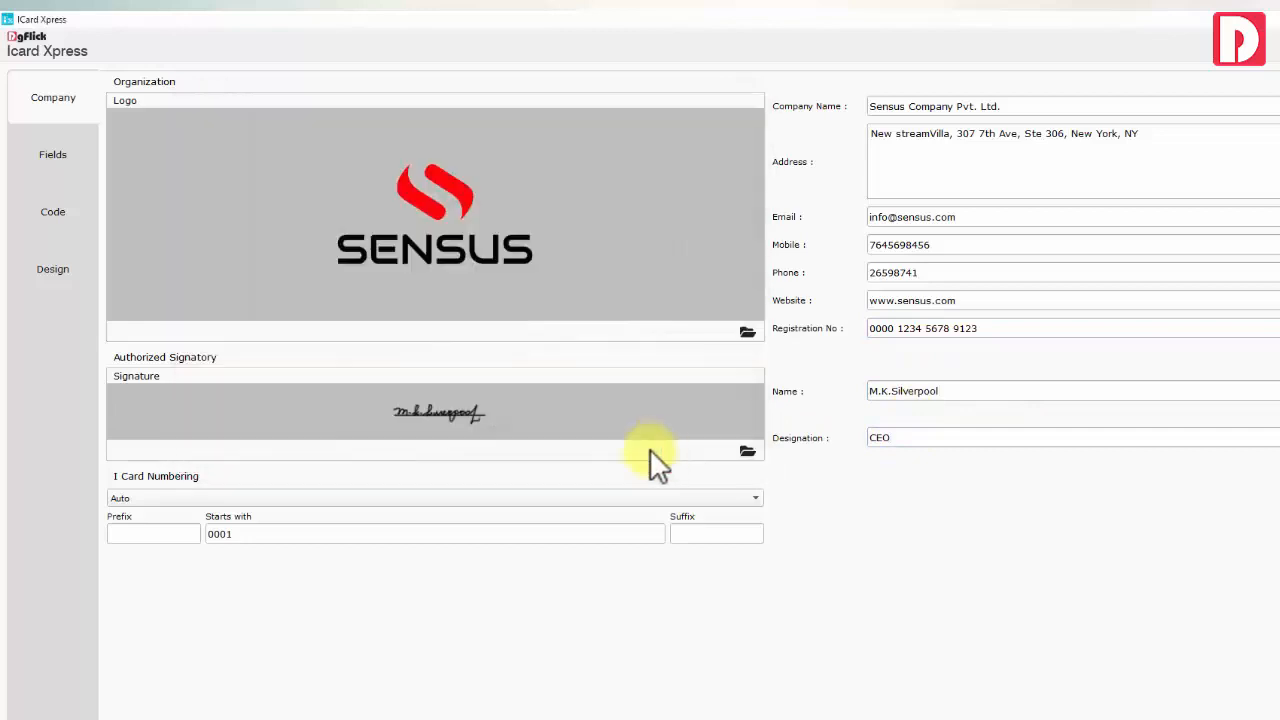
{"action": "left_click", "coordinate": [170, 497]}
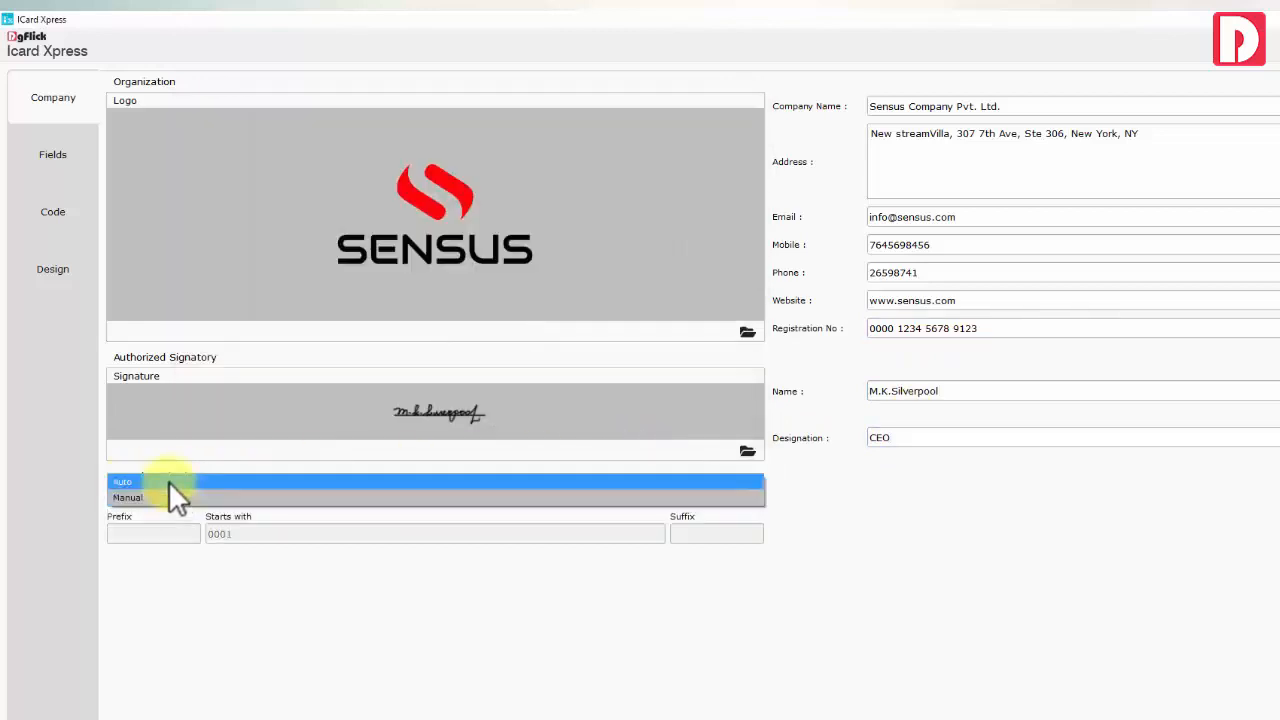
{"action": "left_click", "coordinate": [168, 481]}
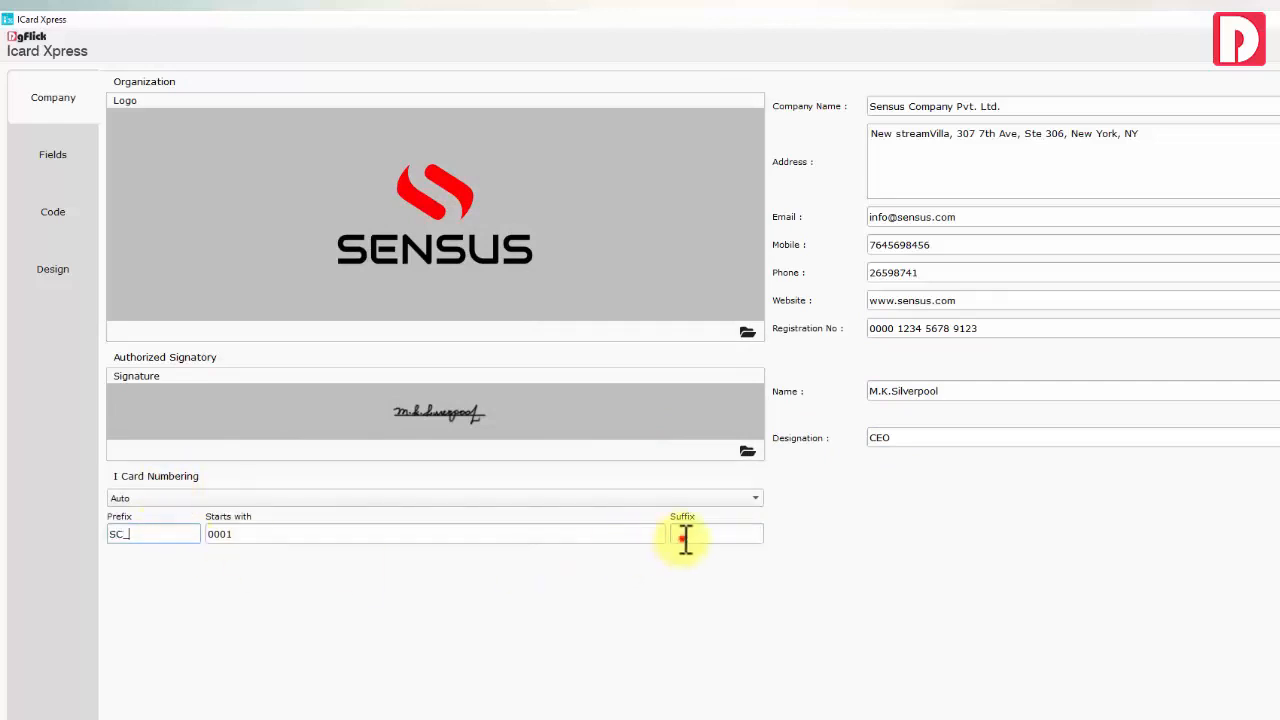
{"action": "left_click", "coordinate": [595, 536]}
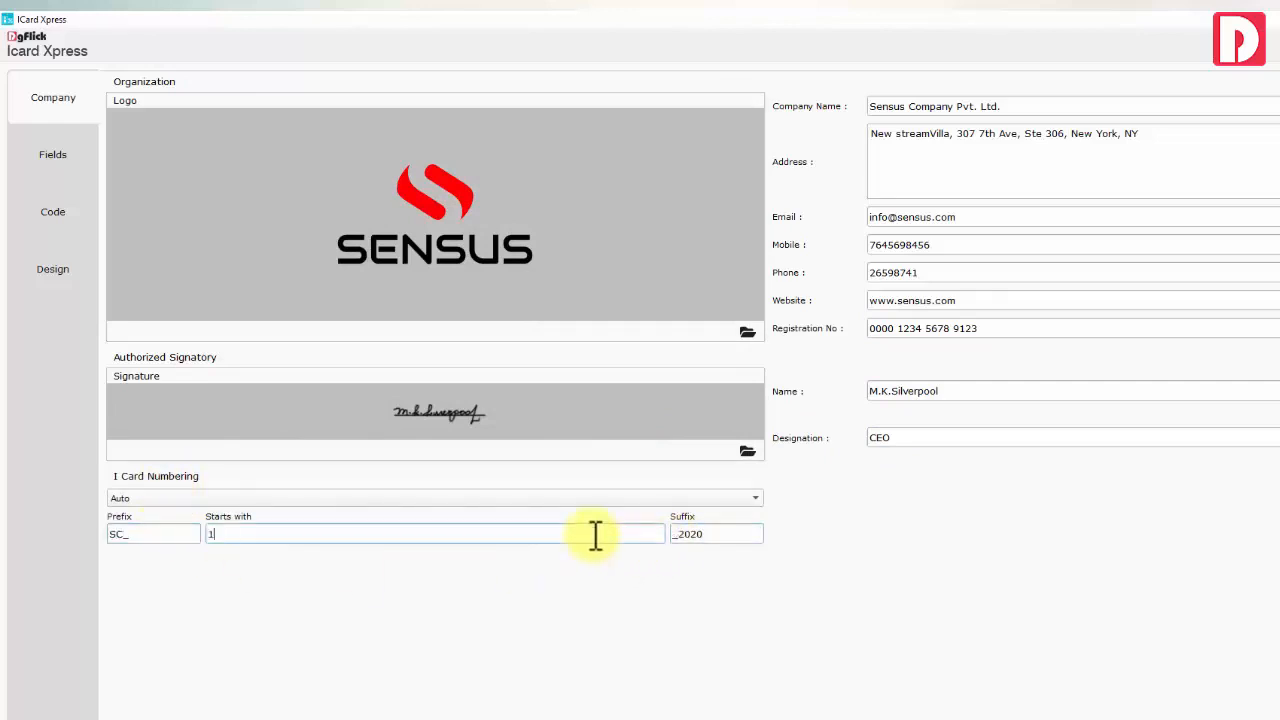
{"action": "left_click", "coordinate": [56, 157]}
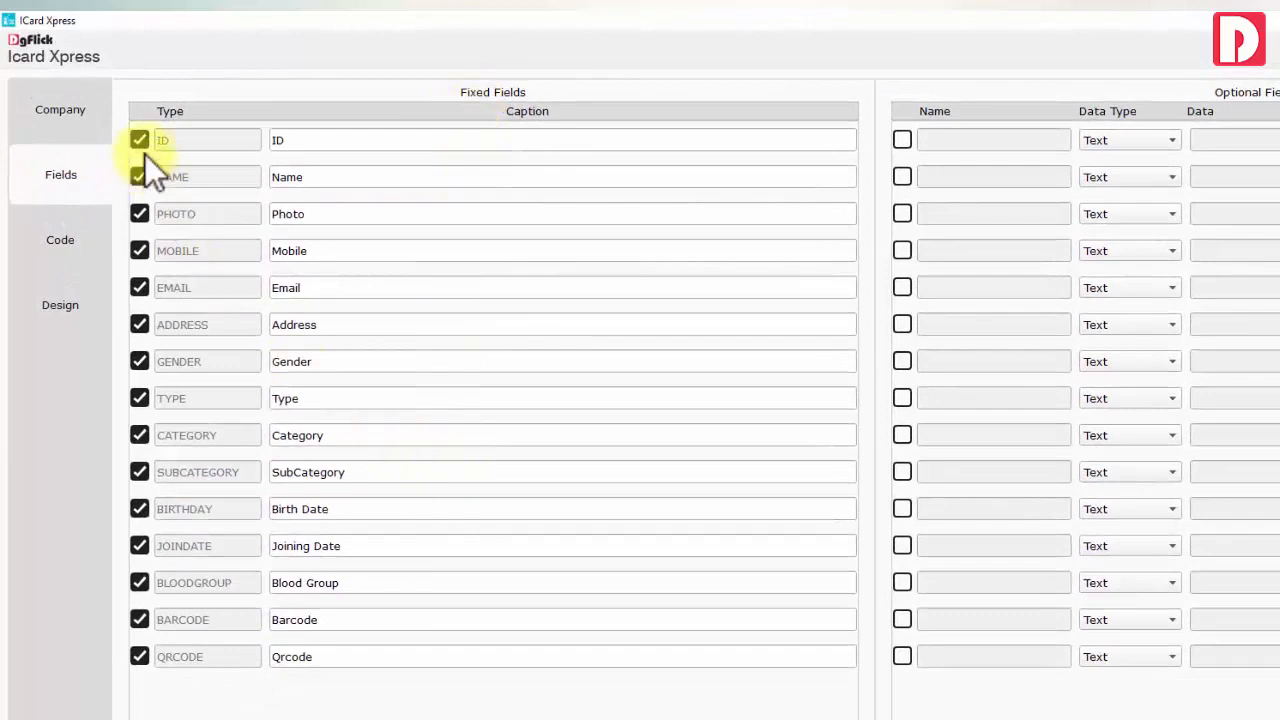
Rename the Type caption to Designation and Category to Department, and drop SUBCATEGORY
{"action": "left_click", "coordinate": [139, 177]}
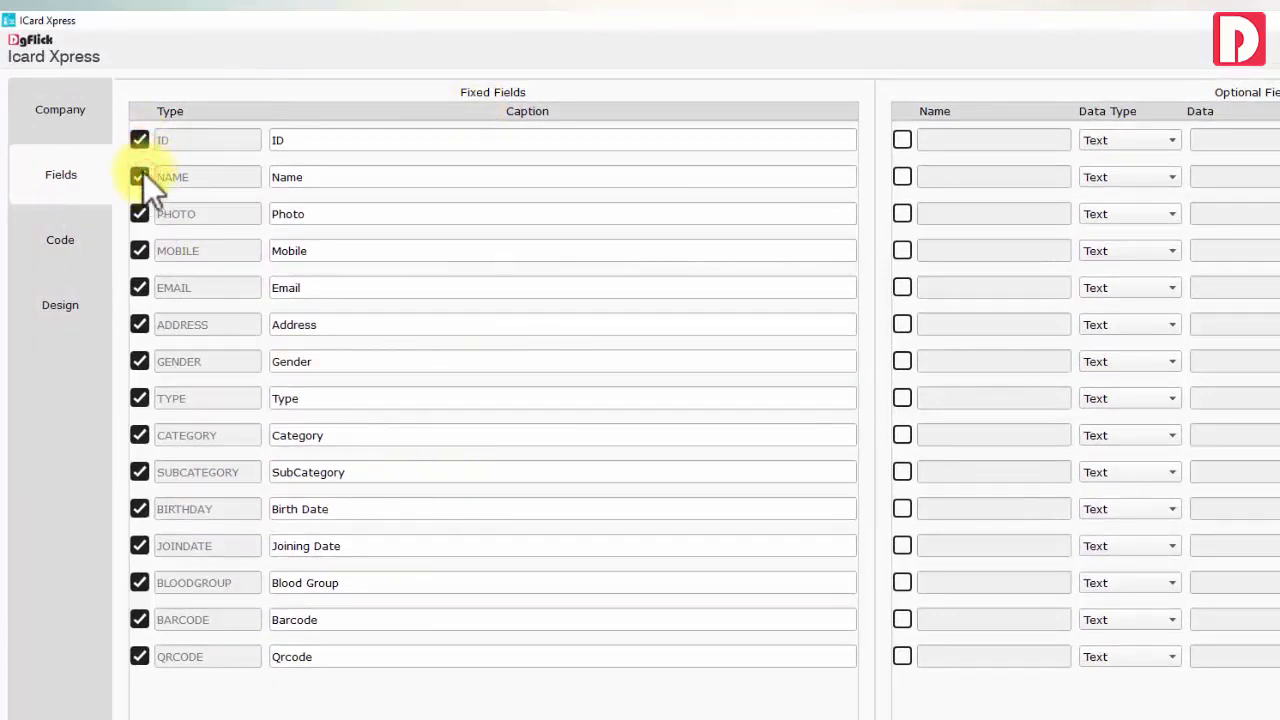
{"action": "left_click_drag", "start_coordinate": [308, 398], "coordinate": [274, 399]}
{"action": "type", "text": "Designation"}
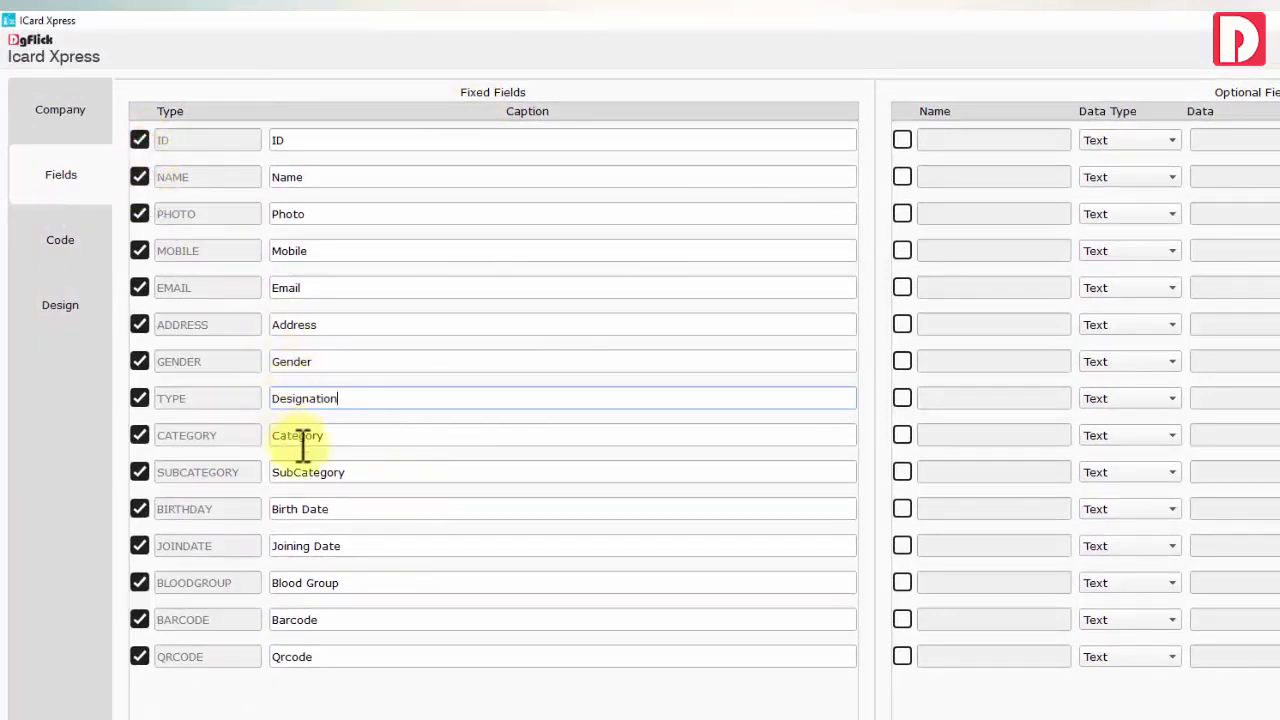
{"action": "left_click_drag", "start_coordinate": [334, 437], "coordinate": [245, 435]}
{"action": "left_click", "coordinate": [150, 472]}
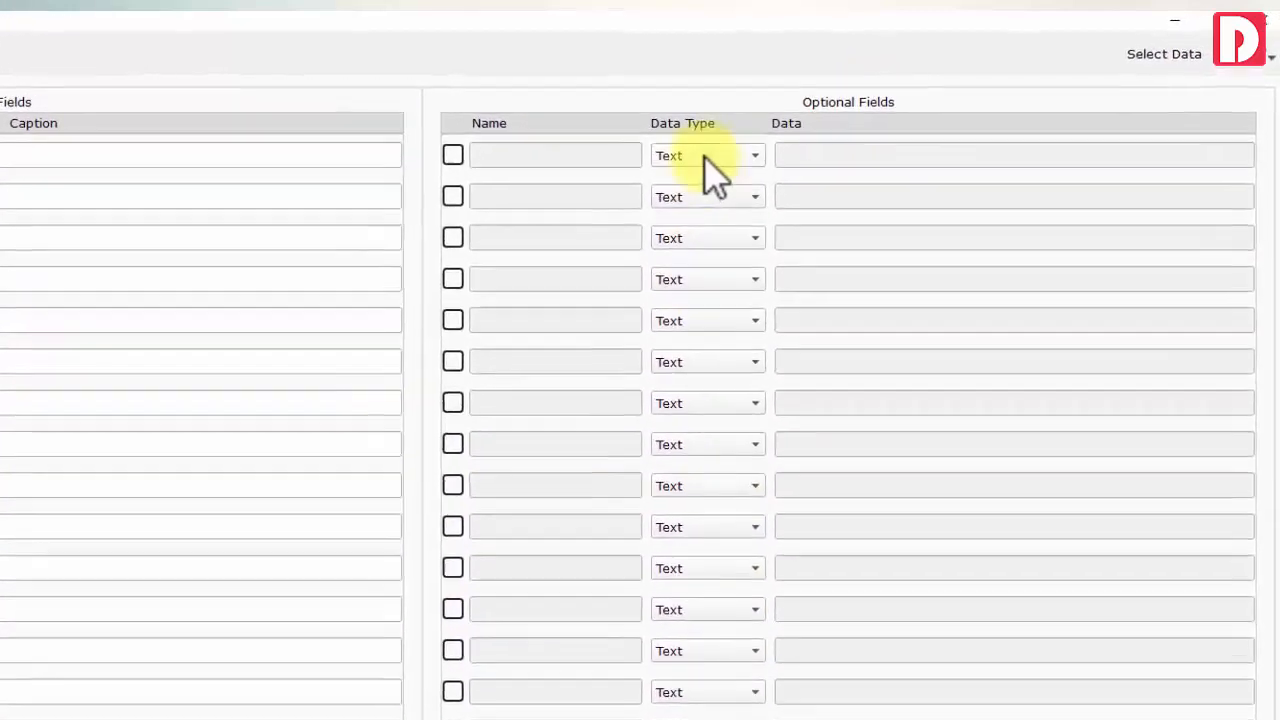
Try the first optional field as a List of A+, B+, C+, then revert it to disabled Text
{"action": "left_click", "coordinate": [772, 140]}
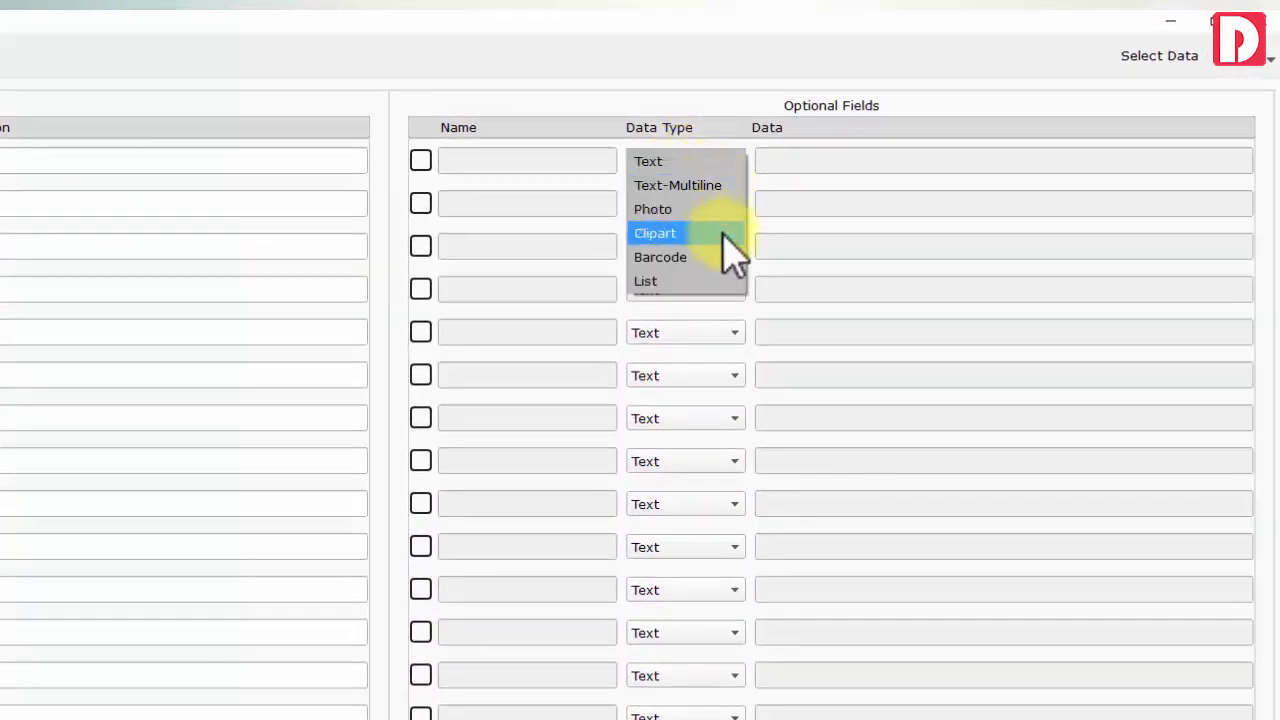
{"action": "left_click", "coordinate": [718, 283]}
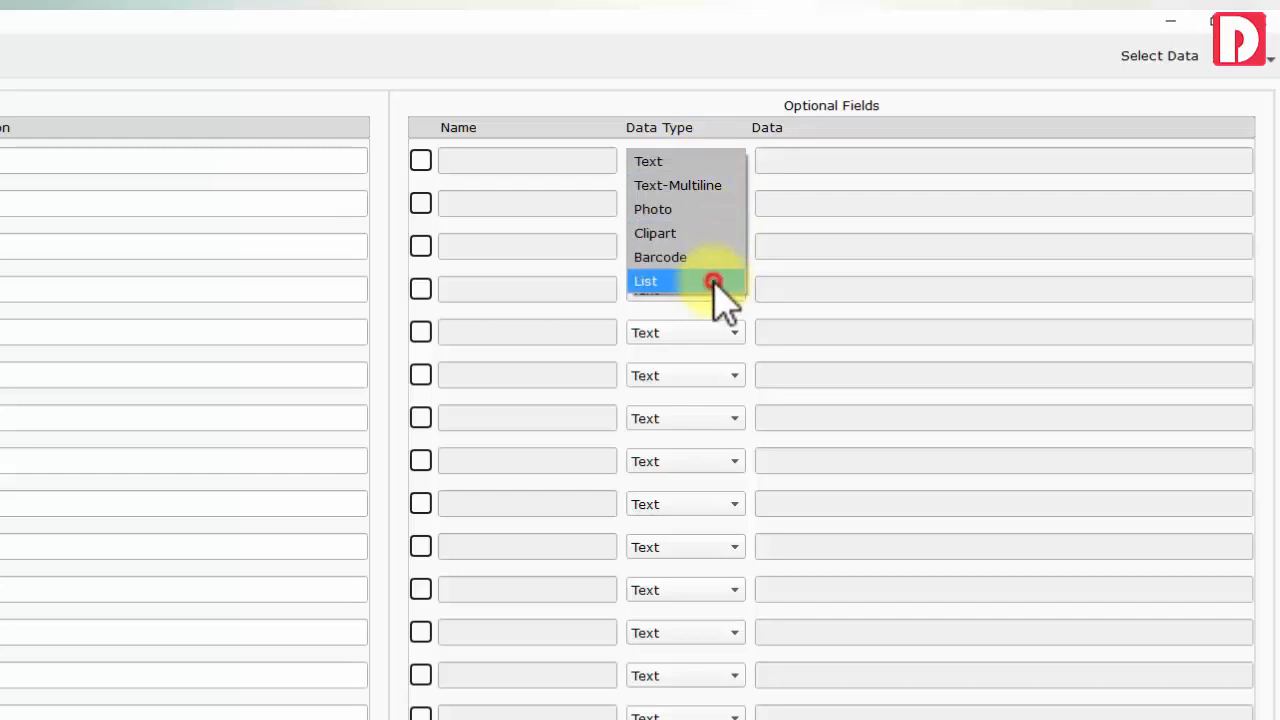
{"action": "left_click", "coordinate": [420, 160]}
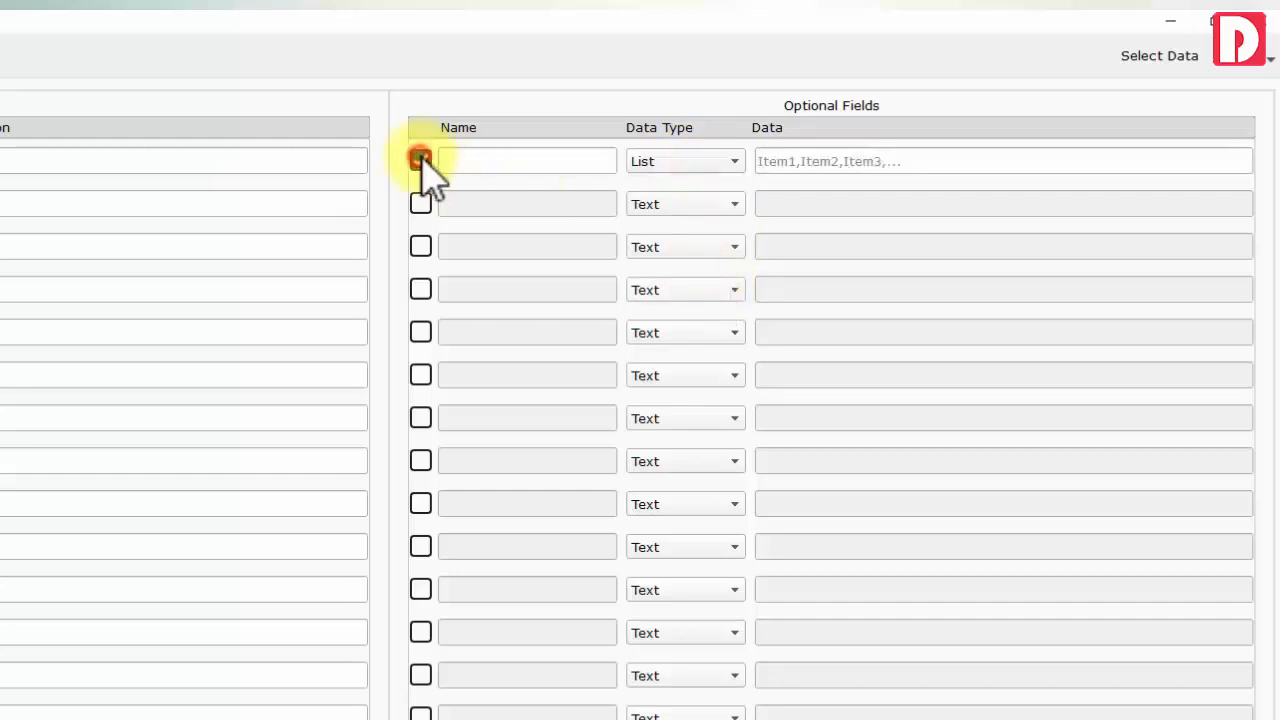
{"action": "left_click", "coordinate": [778, 165]}
{"action": "type", "text": "A+, B+"}
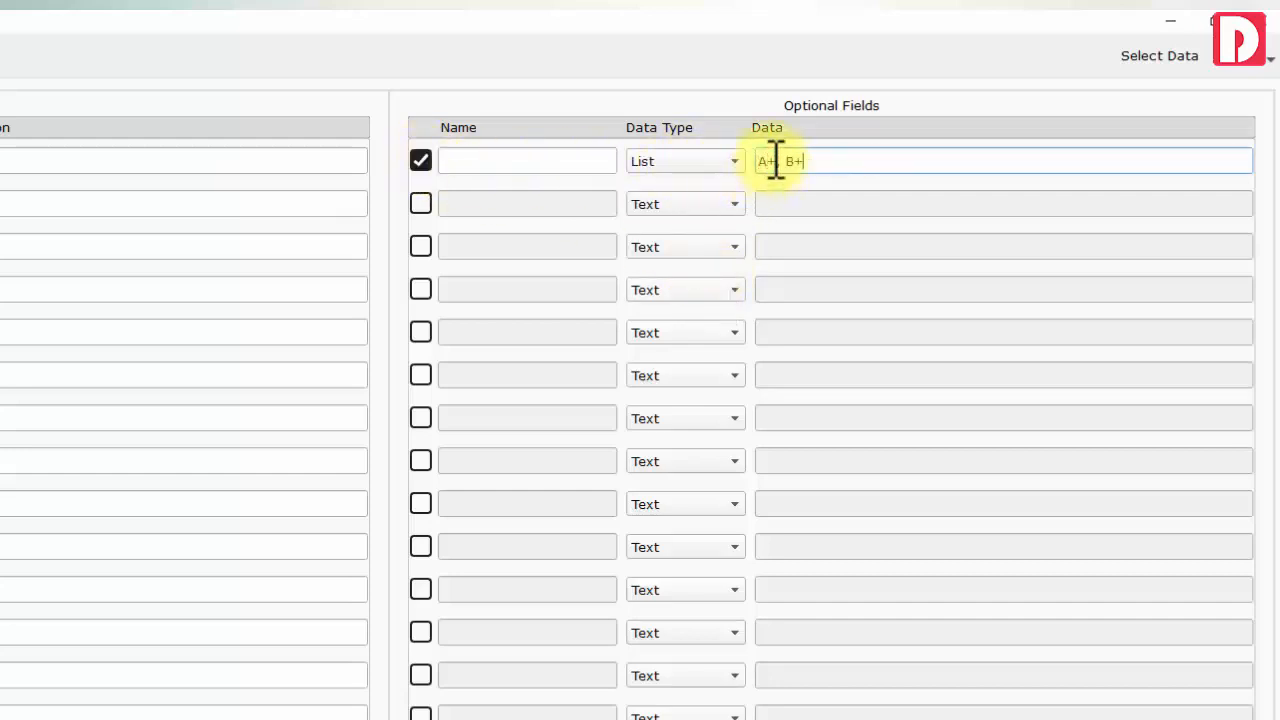
{"action": "type", "text": ", C+"}
{"action": "left_click_drag", "start_coordinate": [836, 162], "coordinate": [748, 163]}
{"action": "key", "text": "BackSpace"}
{"action": "left_click", "coordinate": [703, 165]}
{"action": "left_click", "coordinate": [688, 38]}
{"action": "left_click", "coordinate": [421, 163]}
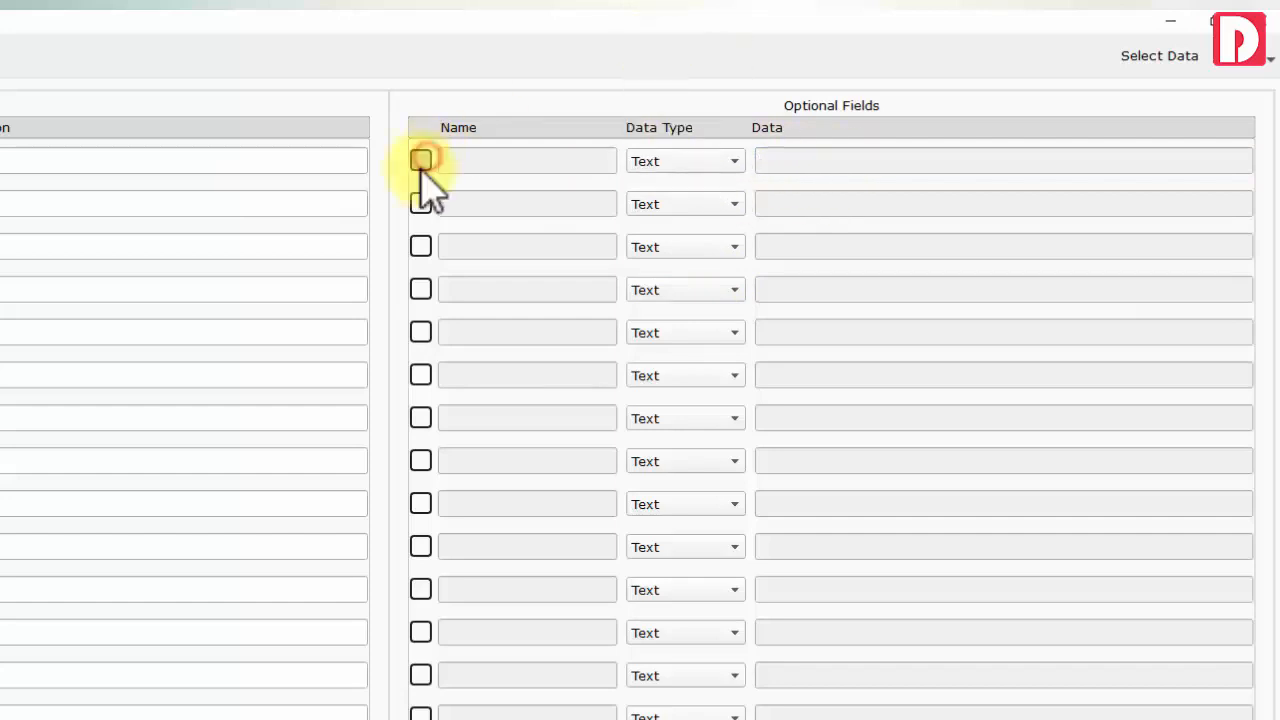
{"action": "left_click", "coordinate": [66, 280]}
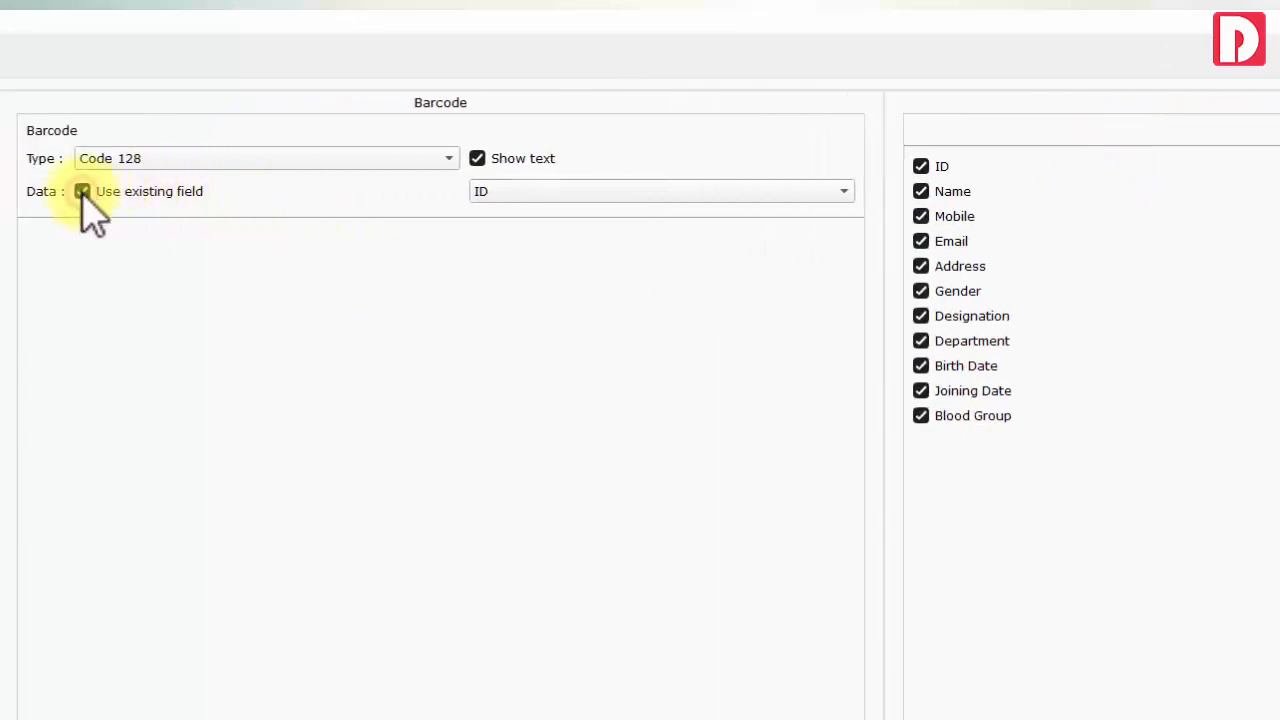
Build the Code 128 barcode from the existing ID field
{"action": "left_click", "coordinate": [82, 191]}
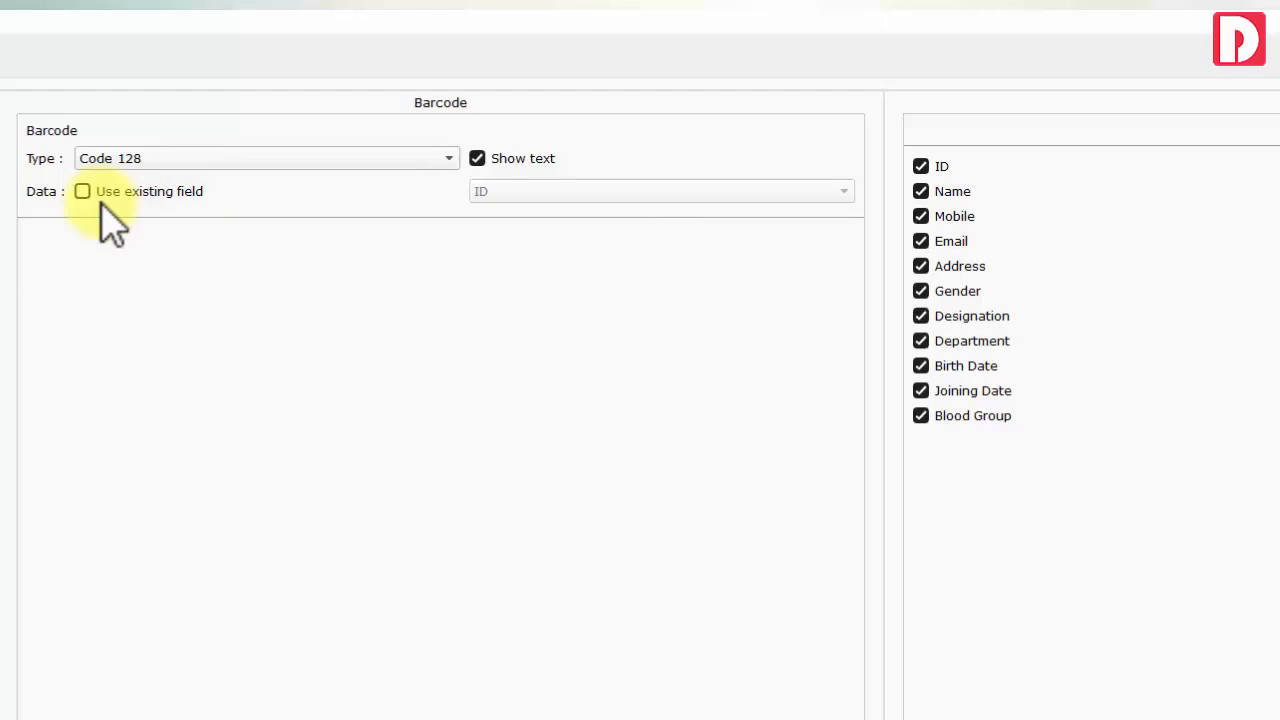
{"action": "left_click", "coordinate": [82, 191]}
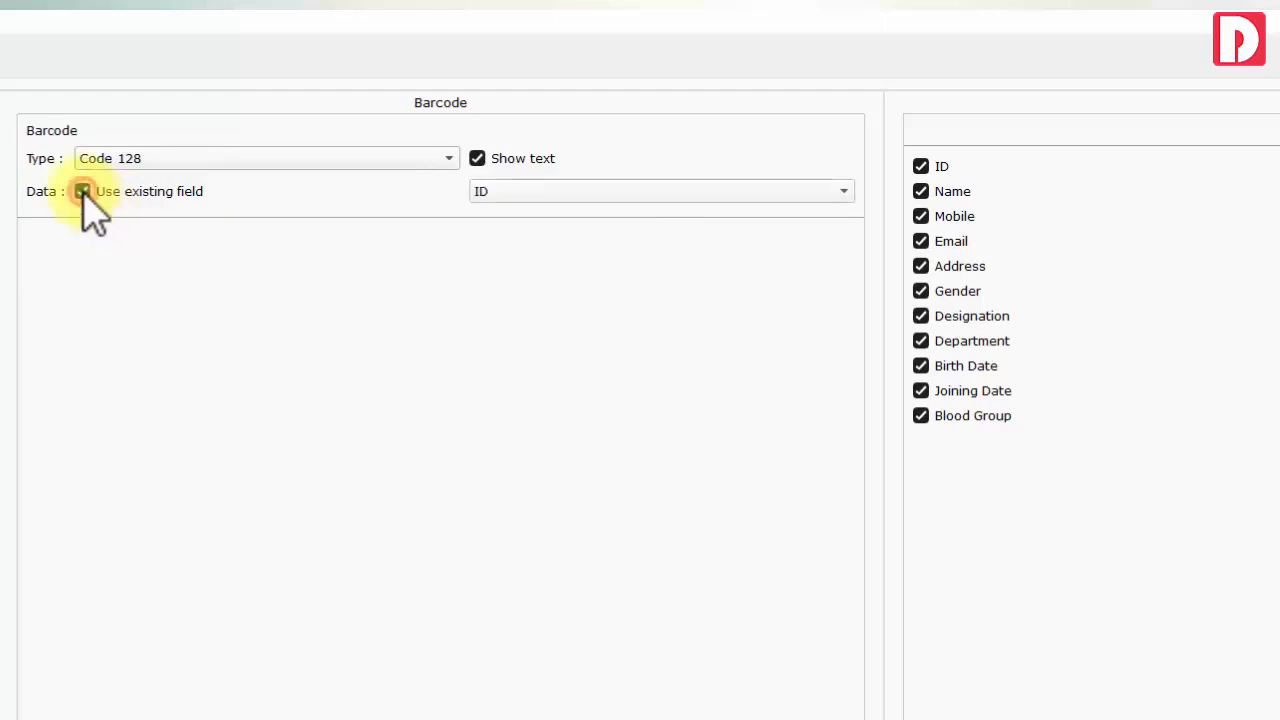
{"action": "left_click", "coordinate": [553, 191]}
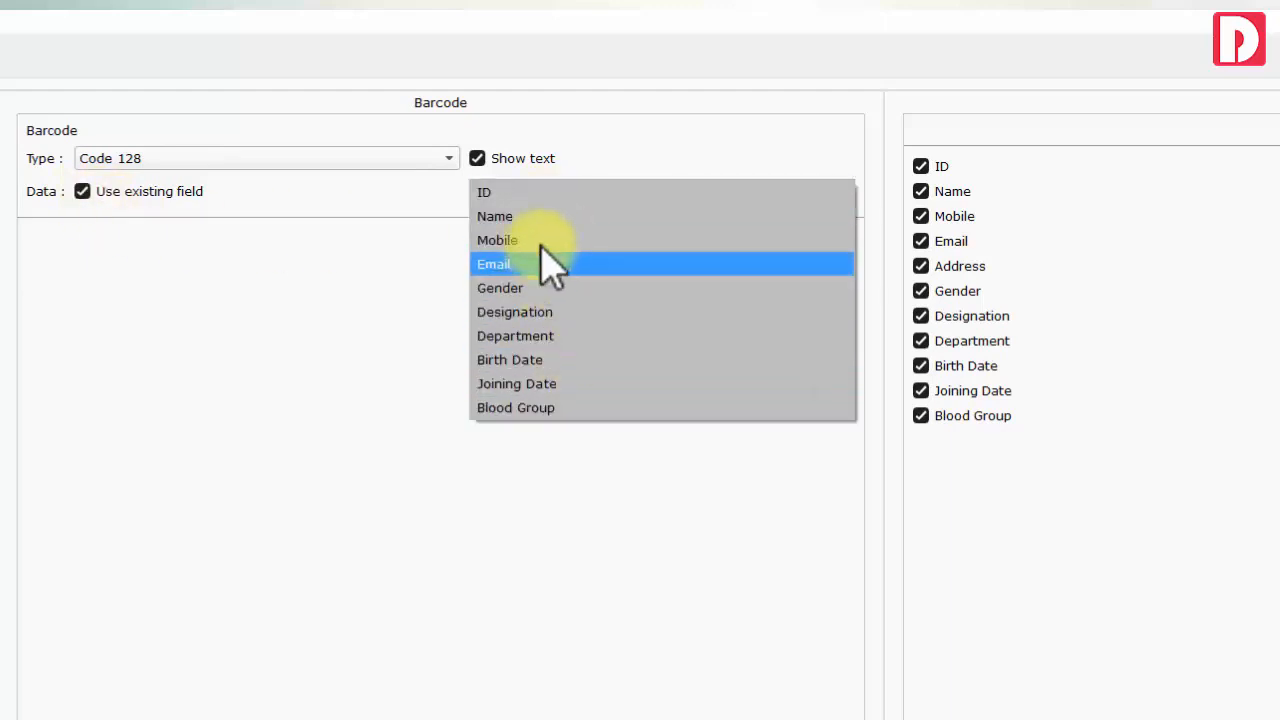
{"action": "left_click", "coordinate": [530, 192]}
{"action": "left_click", "coordinate": [450, 160]}
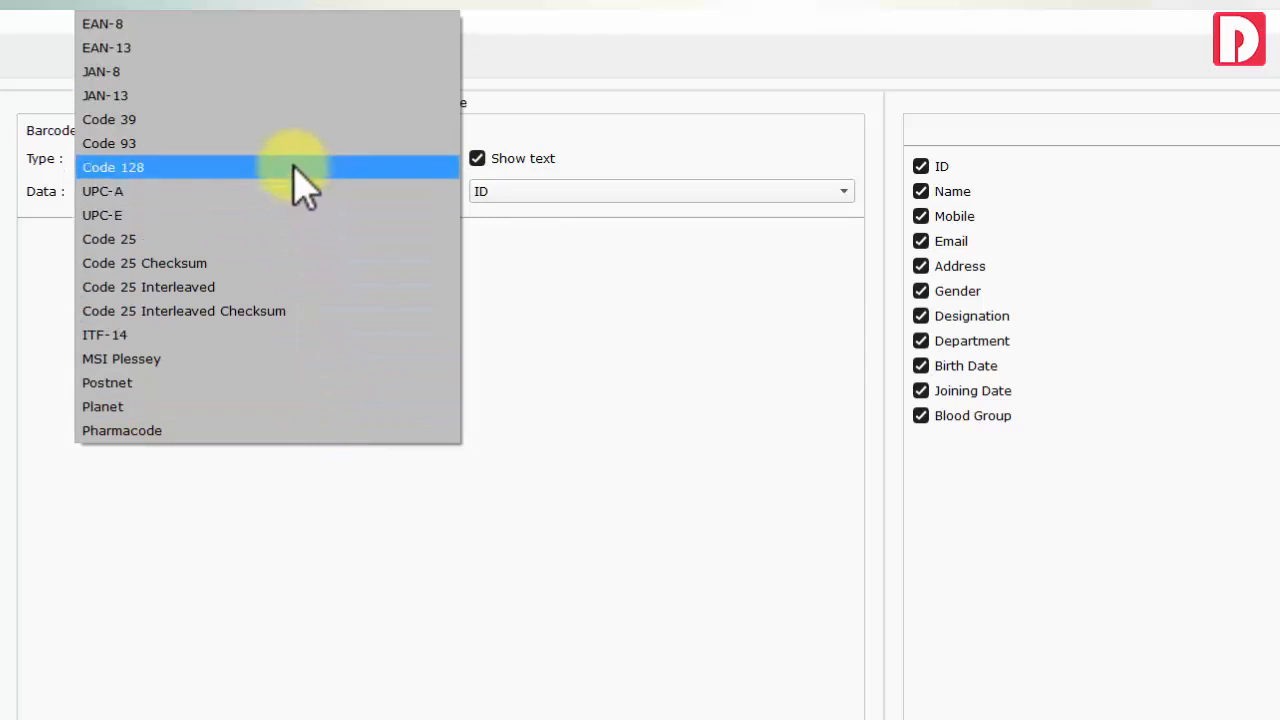
{"action": "left_click", "coordinate": [291, 120]}
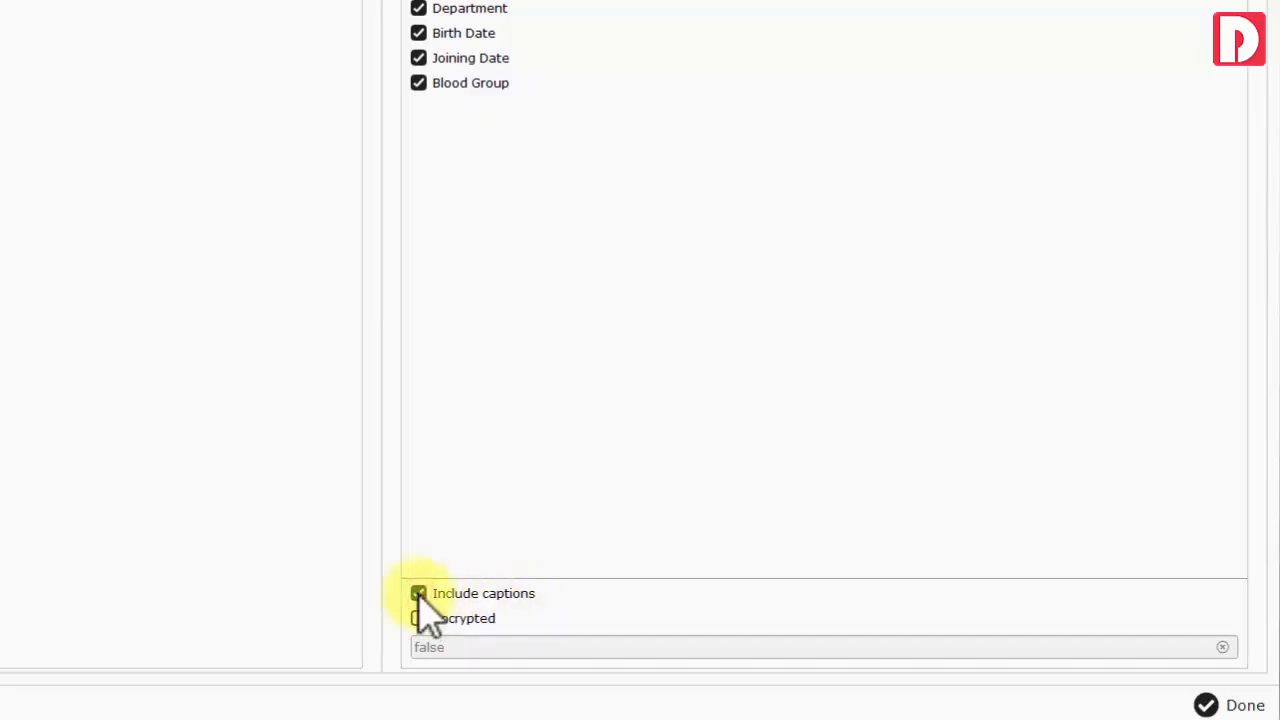
Leave the QR code unencrypted after briefly turning encryption on
{"action": "left_click", "coordinate": [419, 620]}
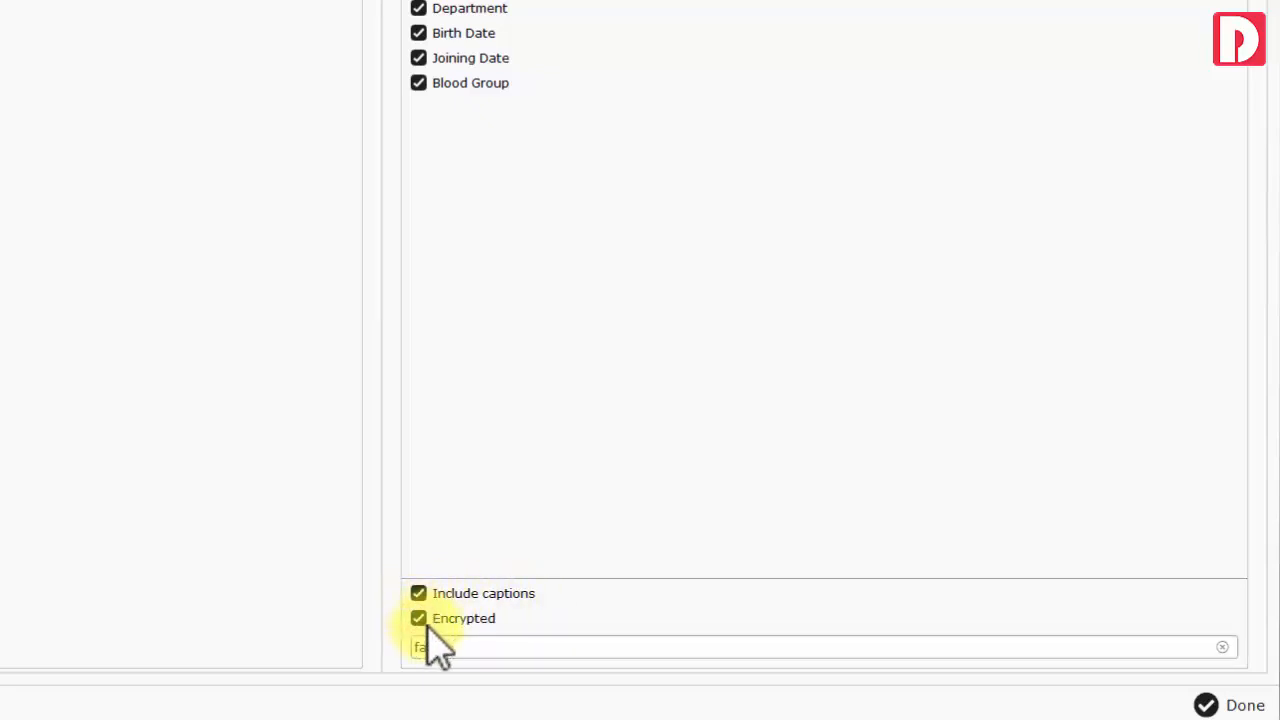
{"action": "left_click_drag", "start_coordinate": [460, 650], "coordinate": [408, 645]}
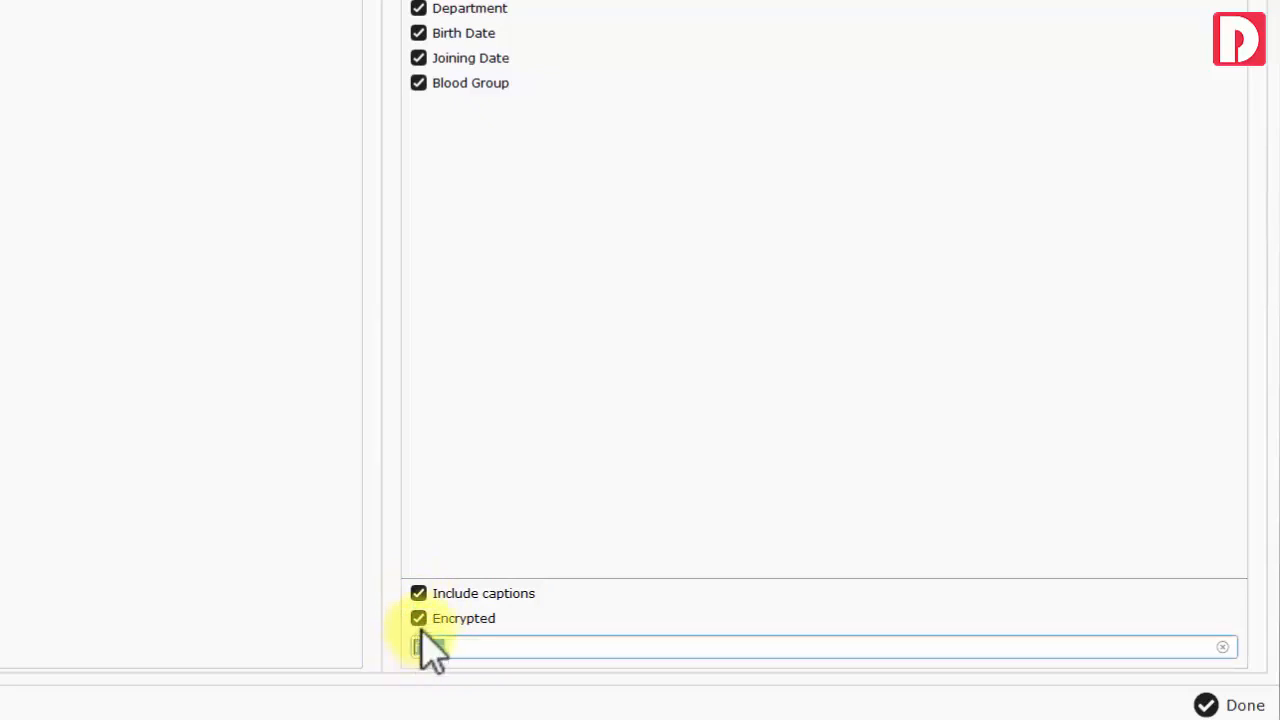
{"action": "left_click", "coordinate": [419, 621]}
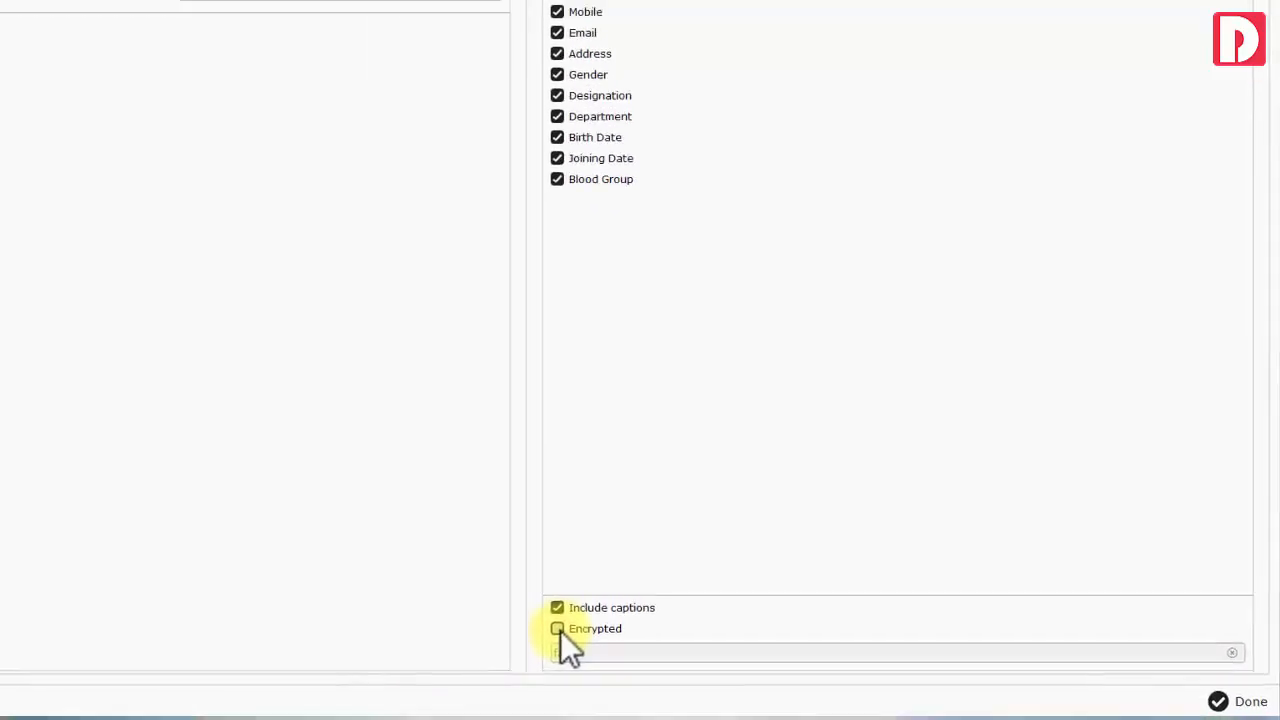
{"action": "left_click", "coordinate": [48, 245]}
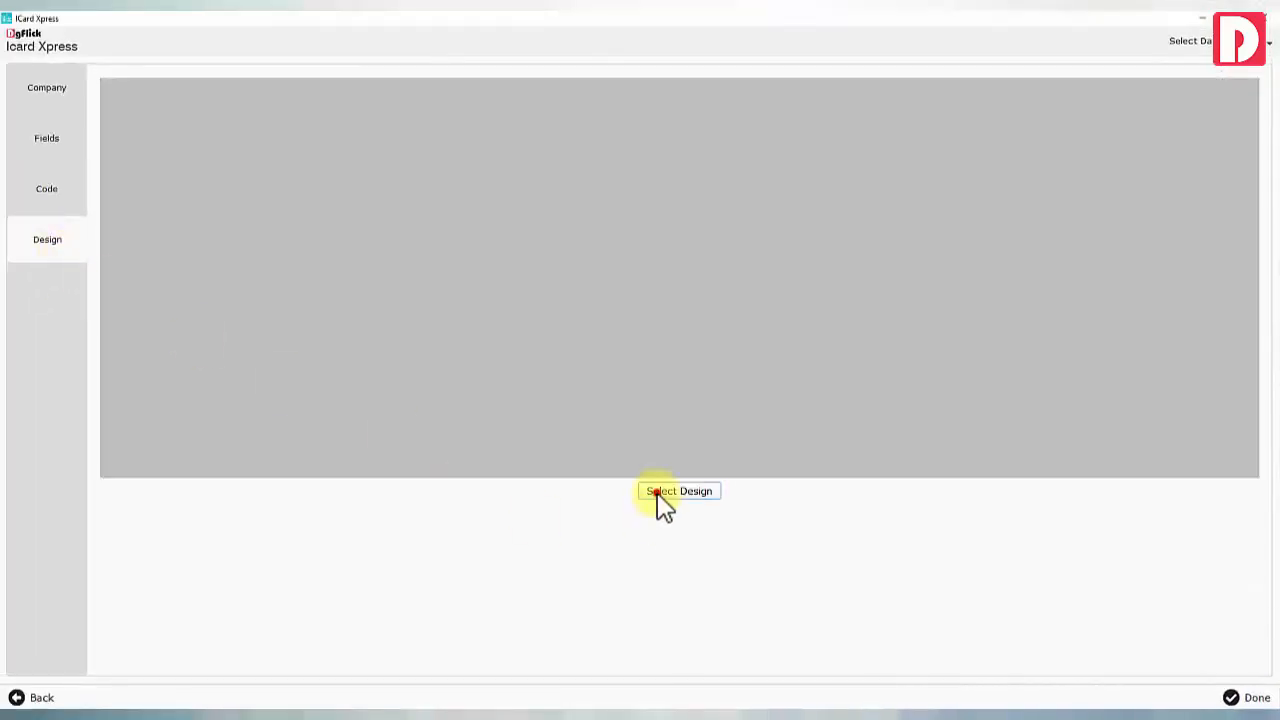
Browse every design category and open Education Horizontal design 0003 for editing
{"action": "left_click", "coordinate": [658, 492]}
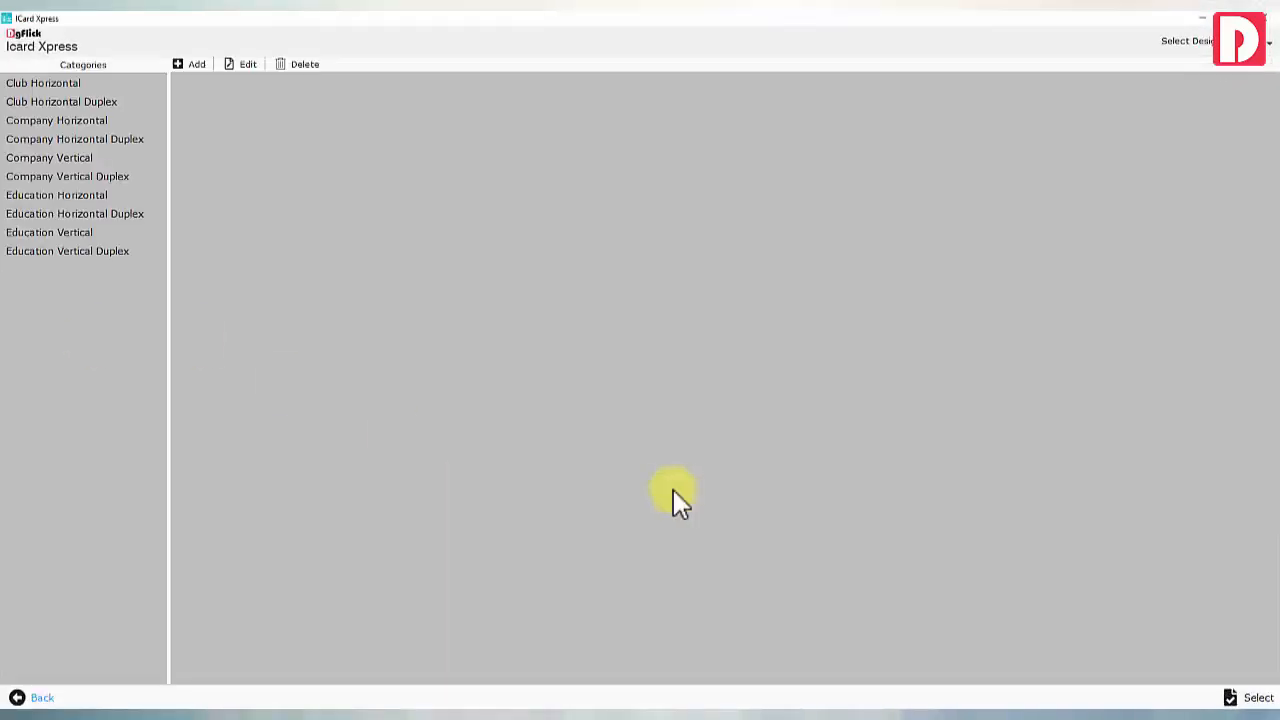
{"action": "left_click", "coordinate": [52, 84]}
{"action": "left_click", "coordinate": [62, 102]}
{"action": "left_click", "coordinate": [62, 120]}
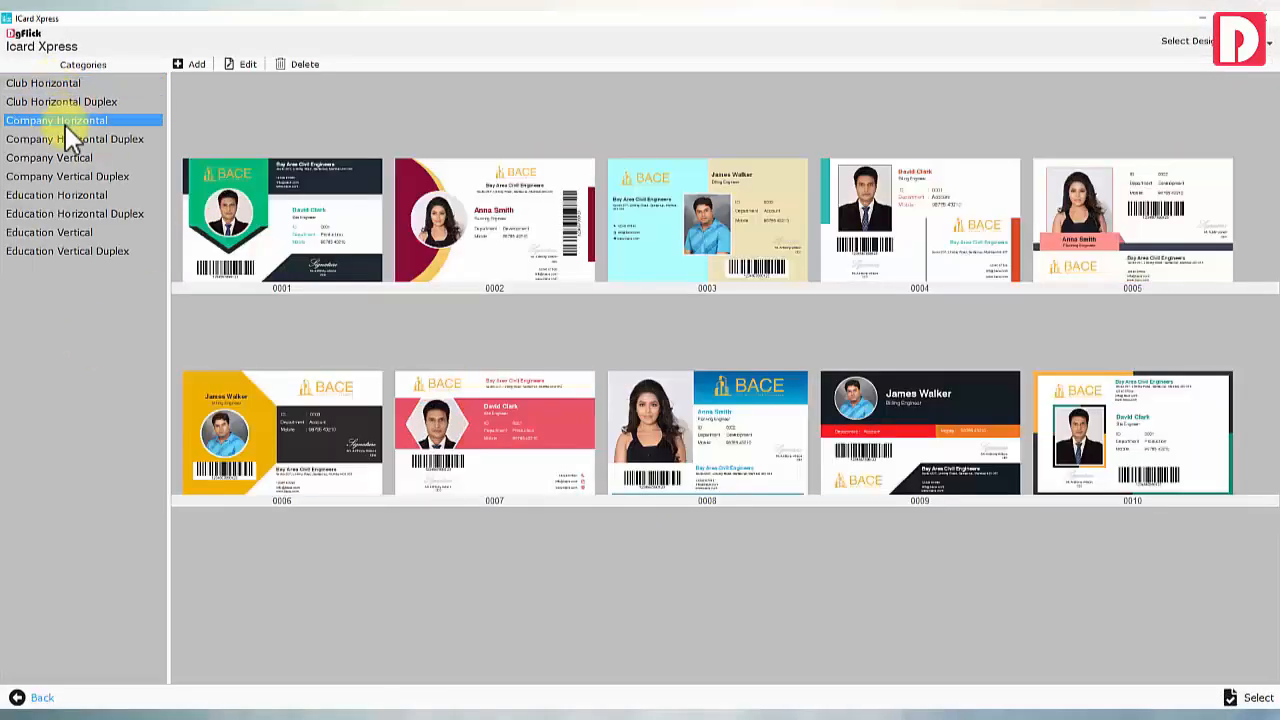
{"action": "left_click", "coordinate": [64, 139]}
{"action": "left_click", "coordinate": [68, 158]}
{"action": "left_click", "coordinate": [72, 176]}
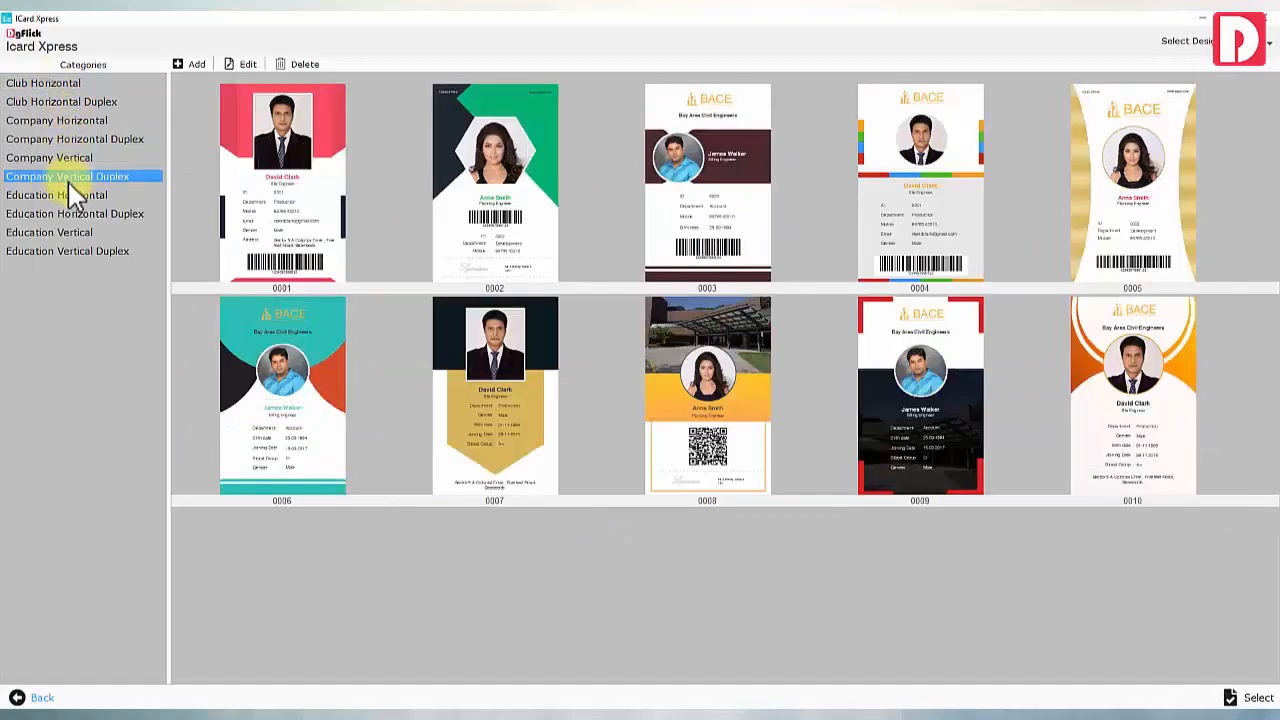
{"action": "left_click", "coordinate": [75, 195]}
{"action": "left_click", "coordinate": [76, 213]}
{"action": "left_click", "coordinate": [80, 232]}
{"action": "left_click", "coordinate": [82, 251]}
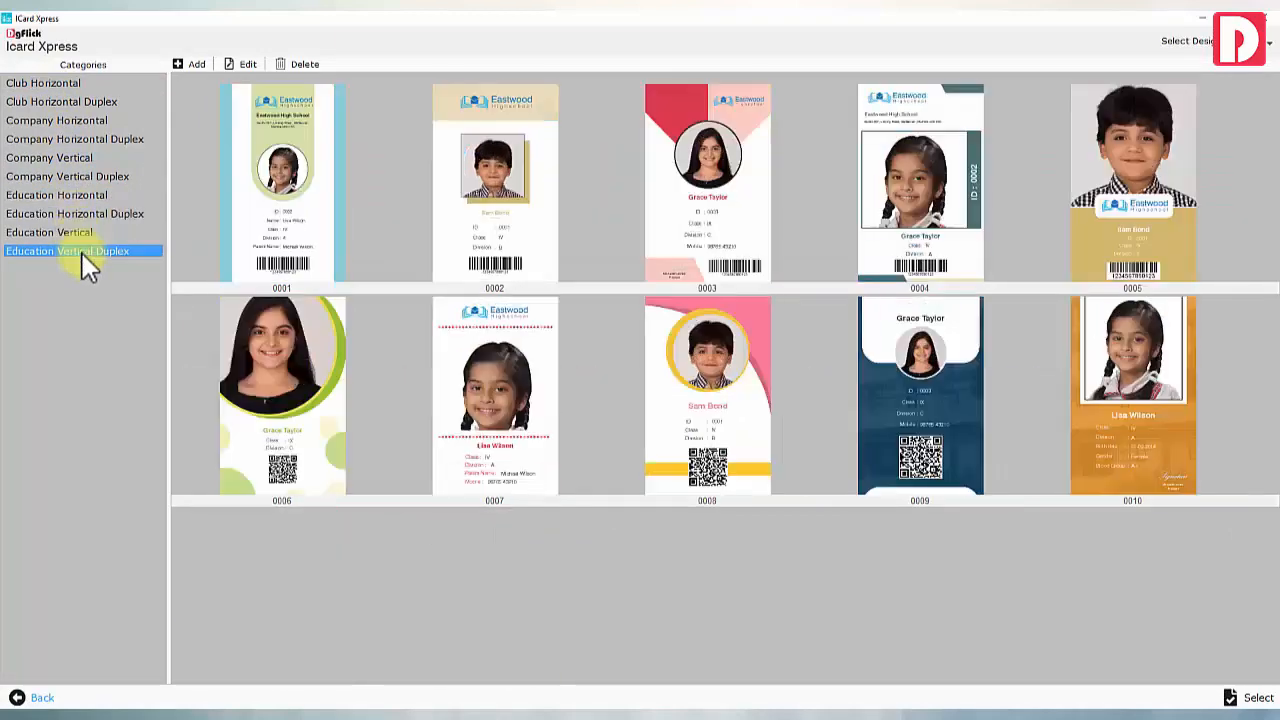
{"action": "left_click", "coordinate": [75, 195]}
{"action": "left_click", "coordinate": [648, 212]}
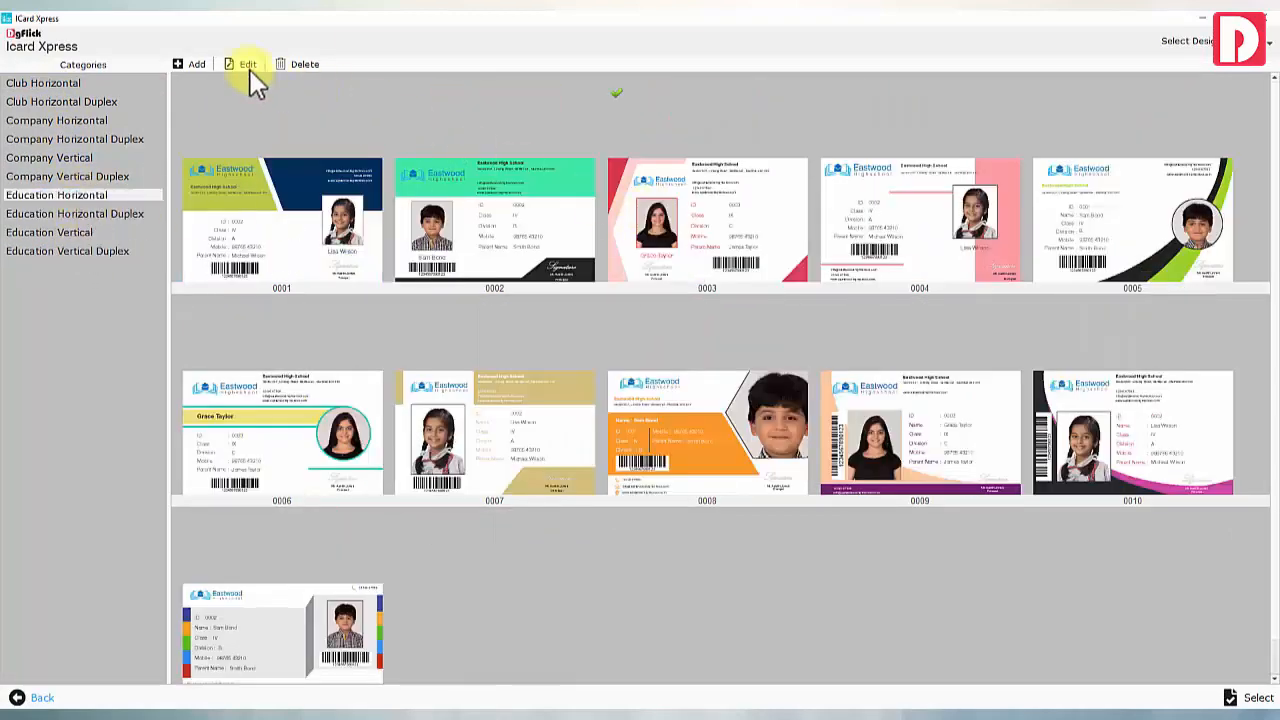
{"action": "left_click", "coordinate": [248, 66]}
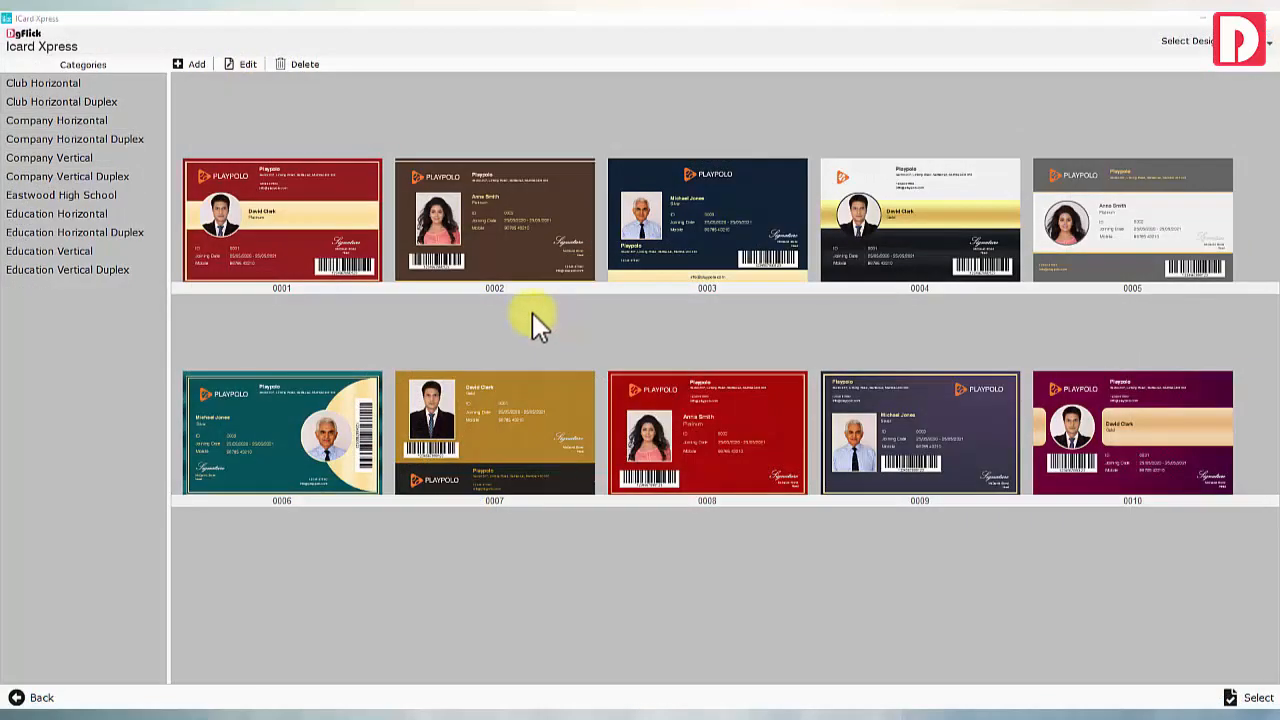
Start a new 2.125 x 3.375 inch card, browse the categories again and pick template 0003
{"action": "left_click", "coordinate": [190, 62]}
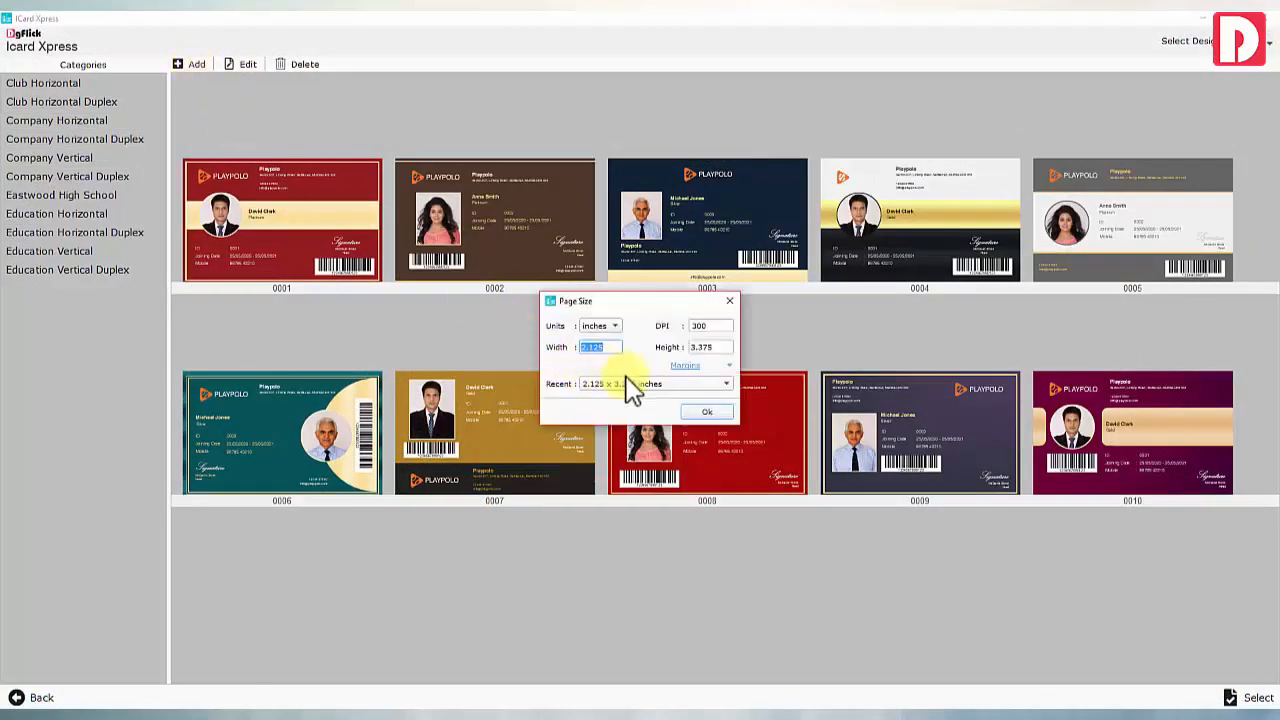
{"action": "left_click", "coordinate": [705, 413]}
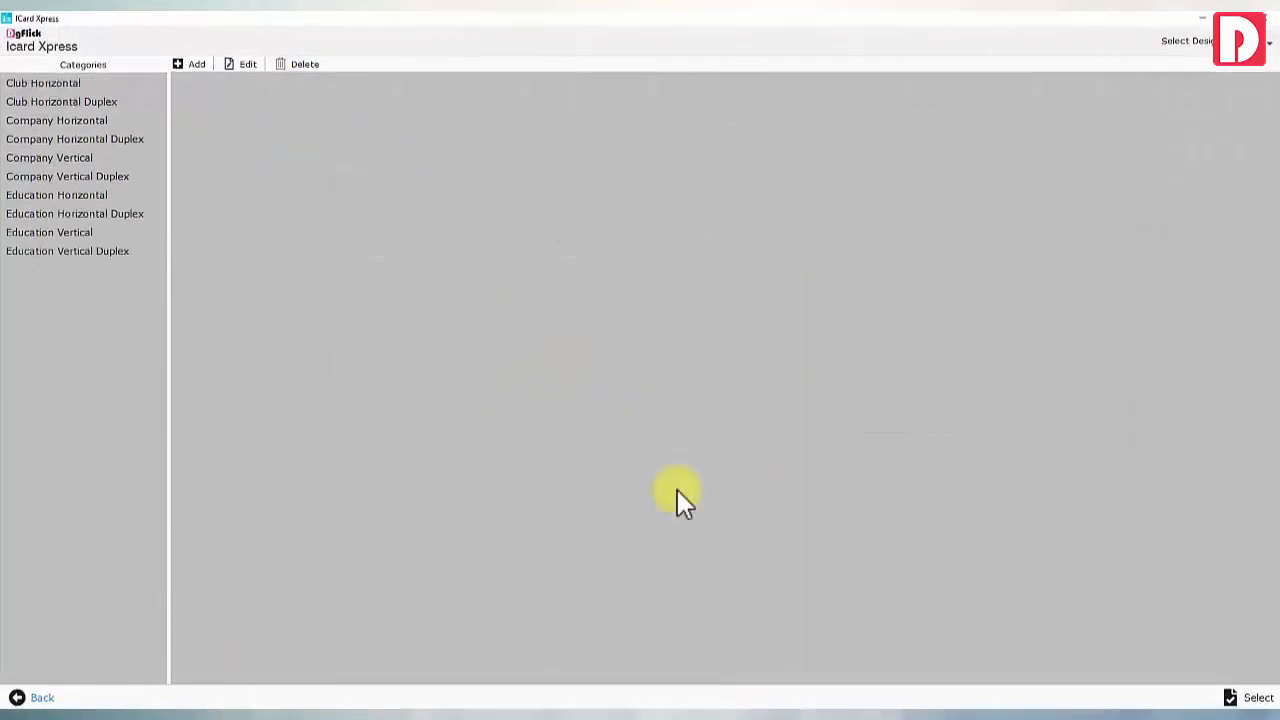
{"action": "left_click", "coordinate": [55, 86]}
{"action": "left_click", "coordinate": [63, 104]}
{"action": "left_click", "coordinate": [68, 121]}
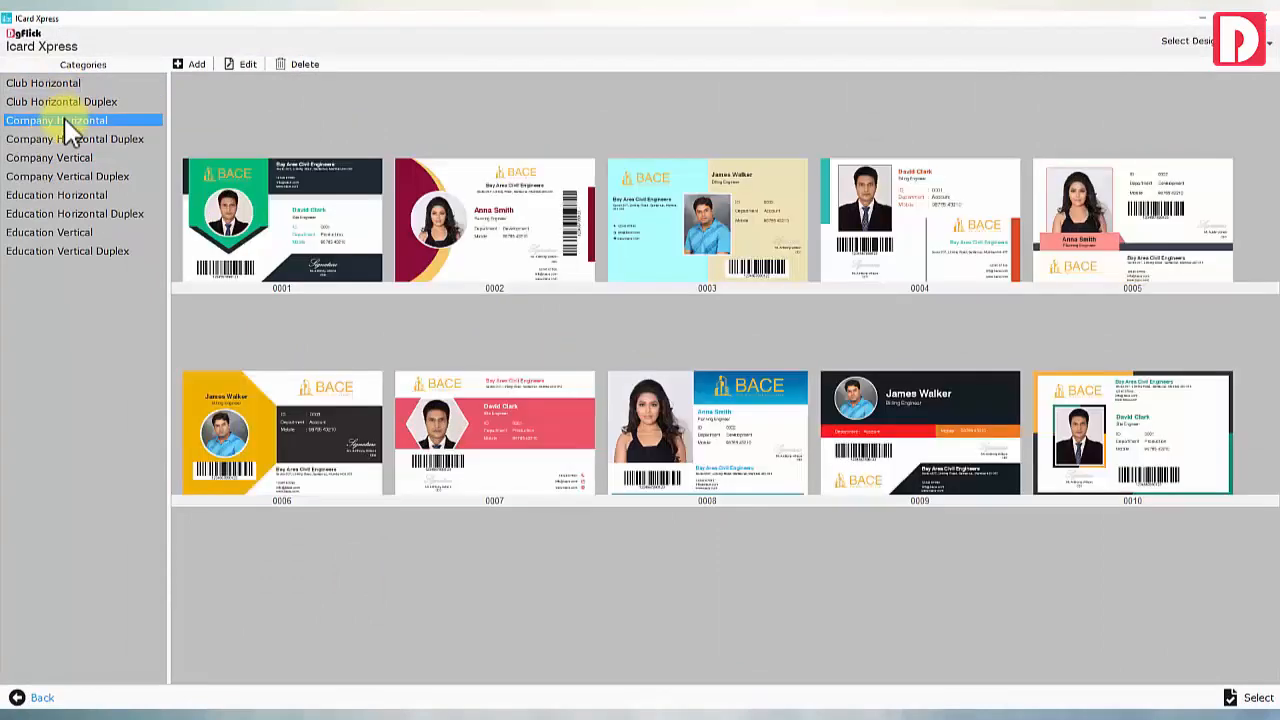
{"action": "left_click", "coordinate": [68, 140]}
{"action": "left_click", "coordinate": [68, 158]}
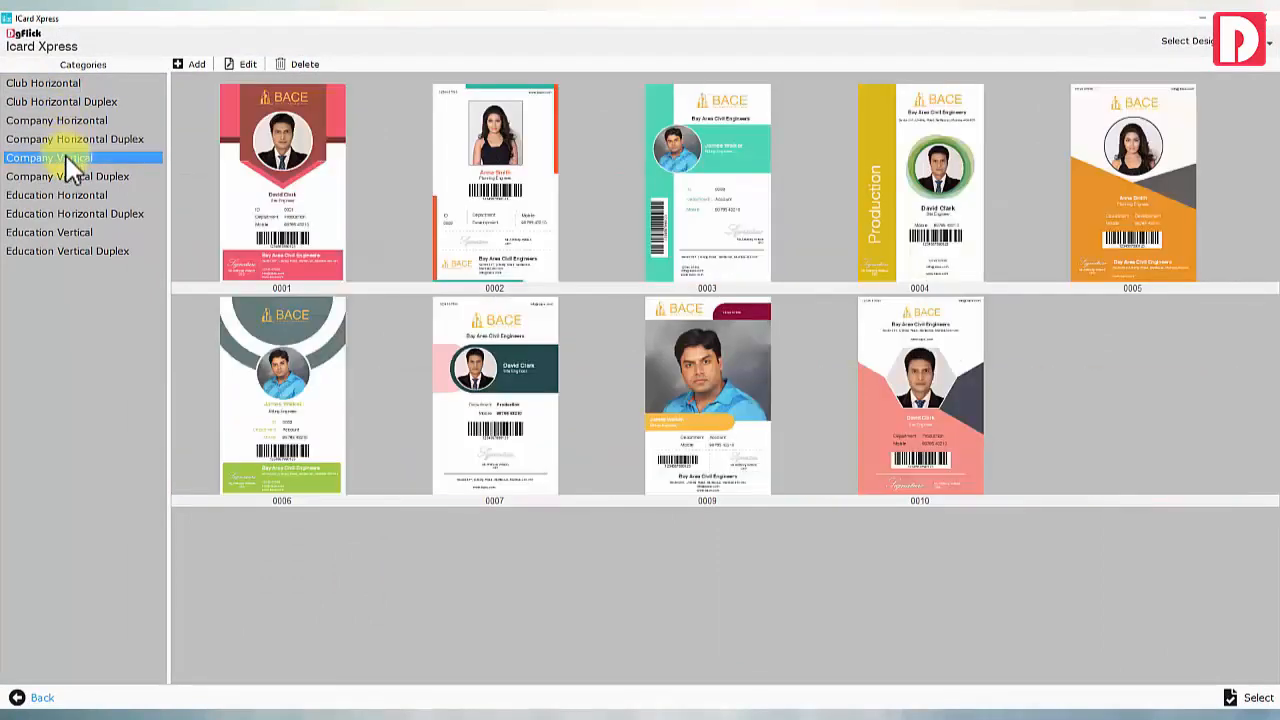
{"action": "left_click", "coordinate": [72, 177]}
{"action": "left_click", "coordinate": [74, 194]}
{"action": "left_click", "coordinate": [78, 214]}
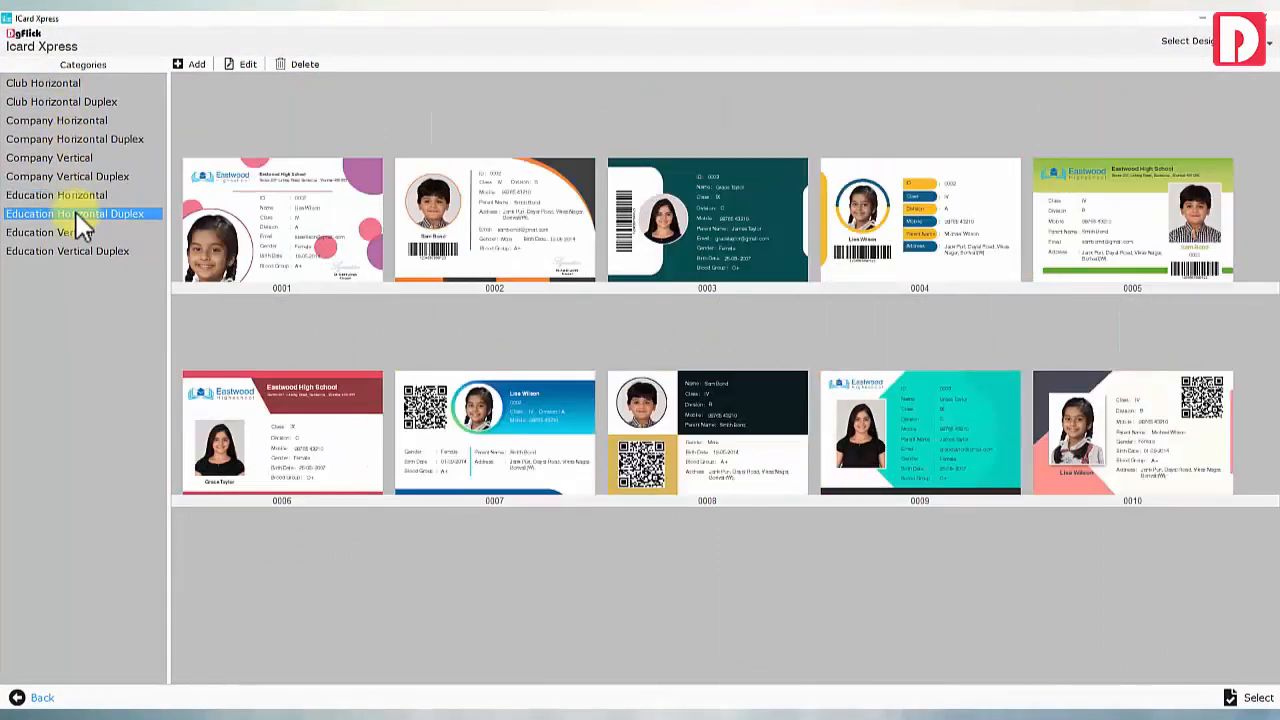
{"action": "left_click", "coordinate": [80, 233]}
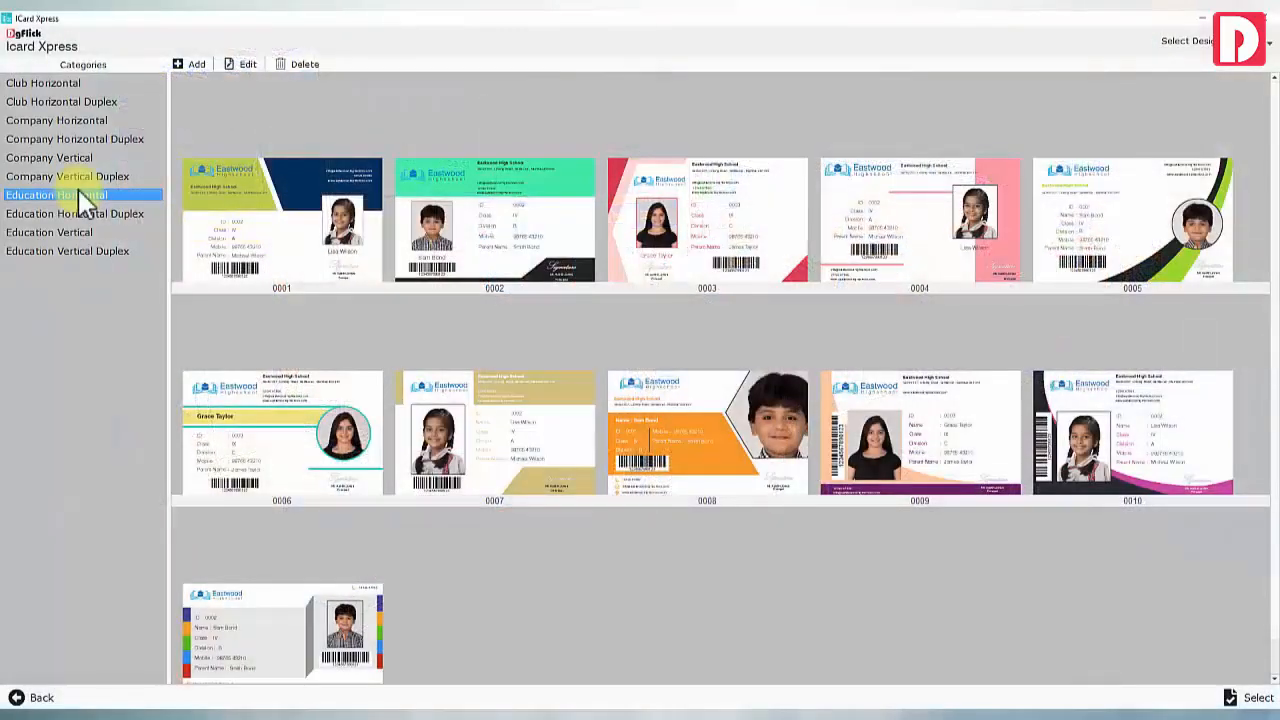
{"action": "left_click", "coordinate": [709, 219]}
Open template 0003, add the school logo and swap in another student's photo
{"action": "left_click", "coordinate": [252, 66]}
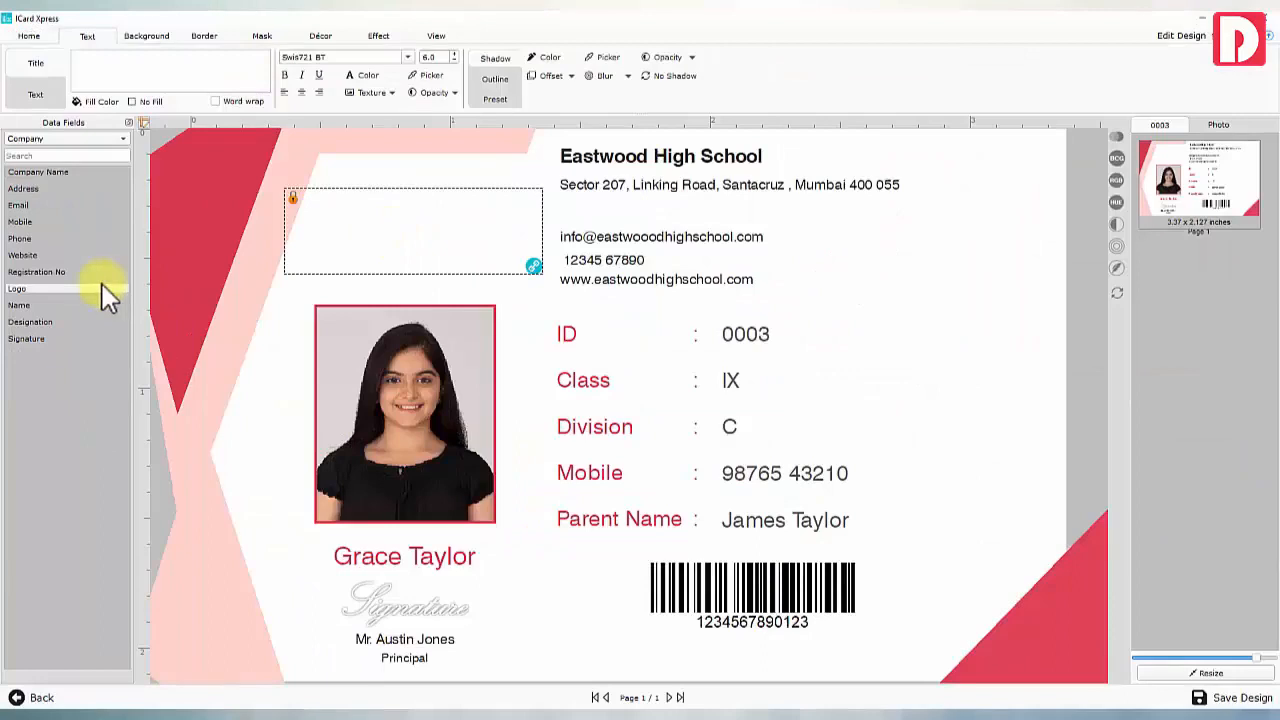
{"action": "double_click", "coordinate": [77, 286]}
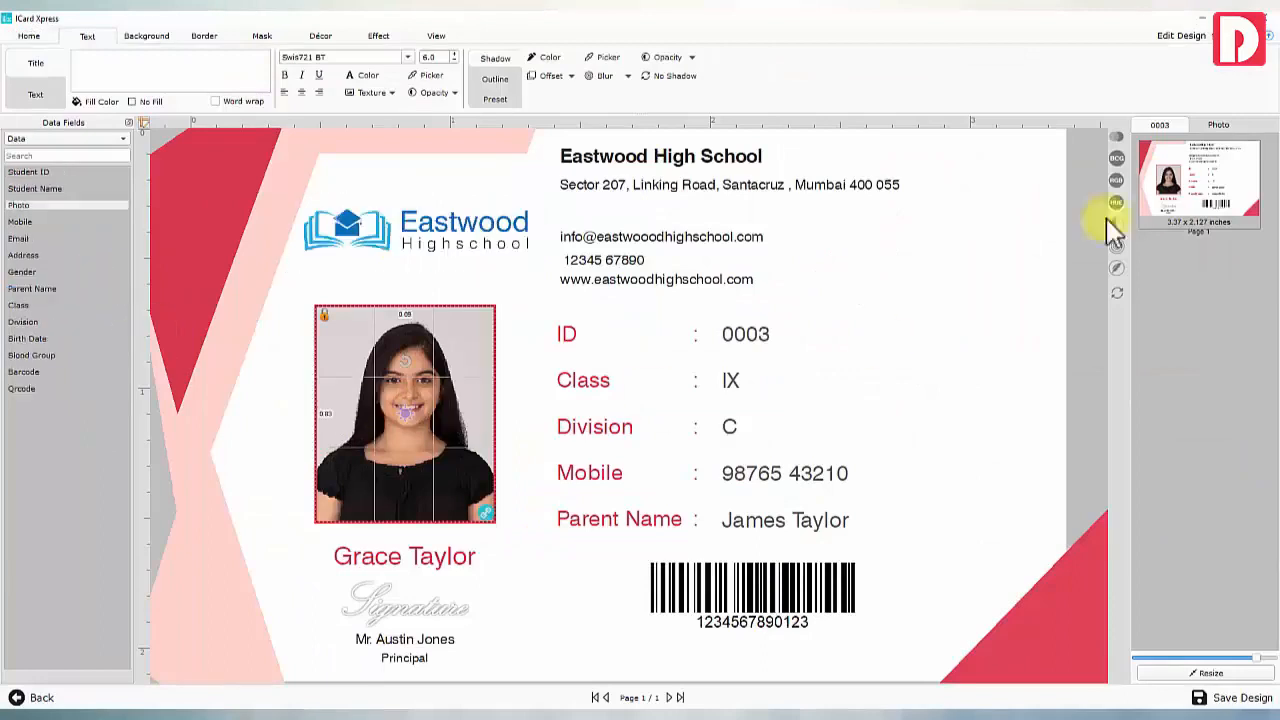
{"action": "left_click", "coordinate": [1219, 126]}
{"action": "double_click", "coordinate": [1228, 252]}
{"action": "left_click_drag", "start_coordinate": [411, 410], "coordinate": [418, 378]}
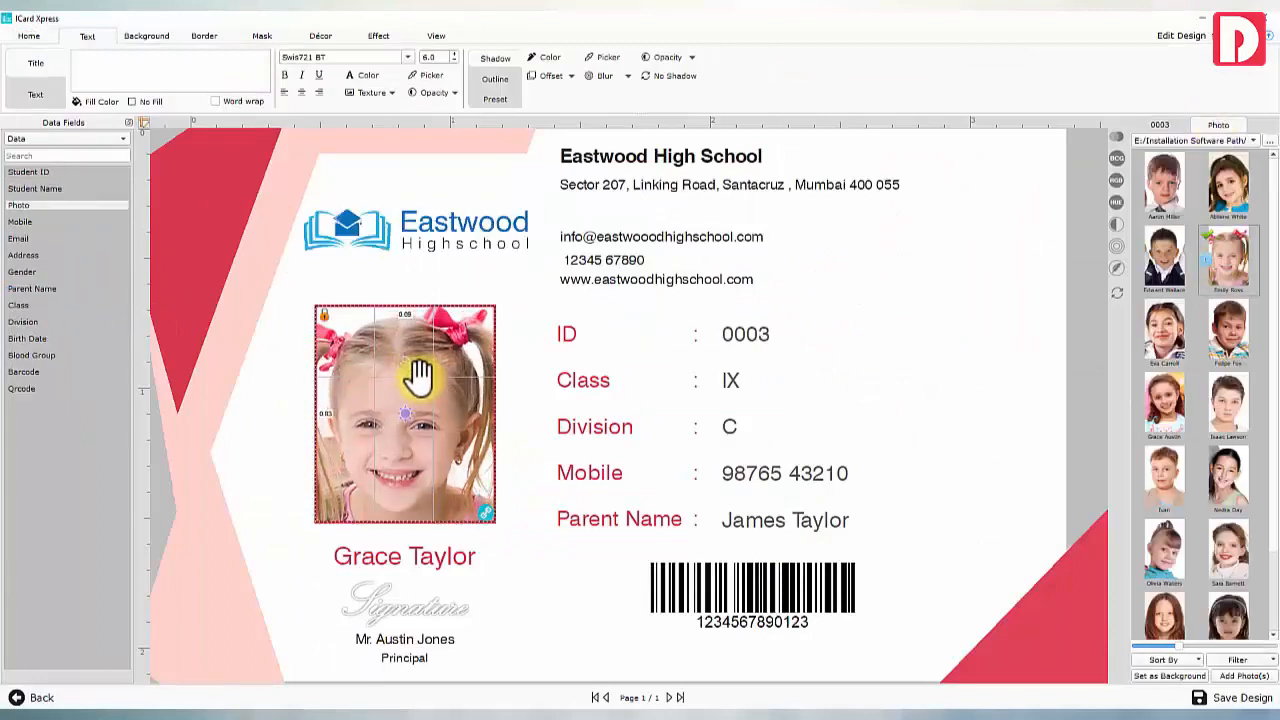
{"action": "left_click", "coordinate": [517, 430]}
Nudge the barcode down and shift the contact lines and detail rows up
{"action": "left_click", "coordinate": [677, 575]}
{"action": "key", "text": "Down"}
{"action": "key", "text": "Down"}
{"action": "key", "text": "Down"}
{"action": "key", "text": "Down"}
{"action": "key", "text": "Down"}
{"action": "left_click_drag", "start_coordinate": [791, 297], "coordinate": [590, 235]}
{"action": "key", "text": "Up"}
{"action": "key", "text": "Up"}
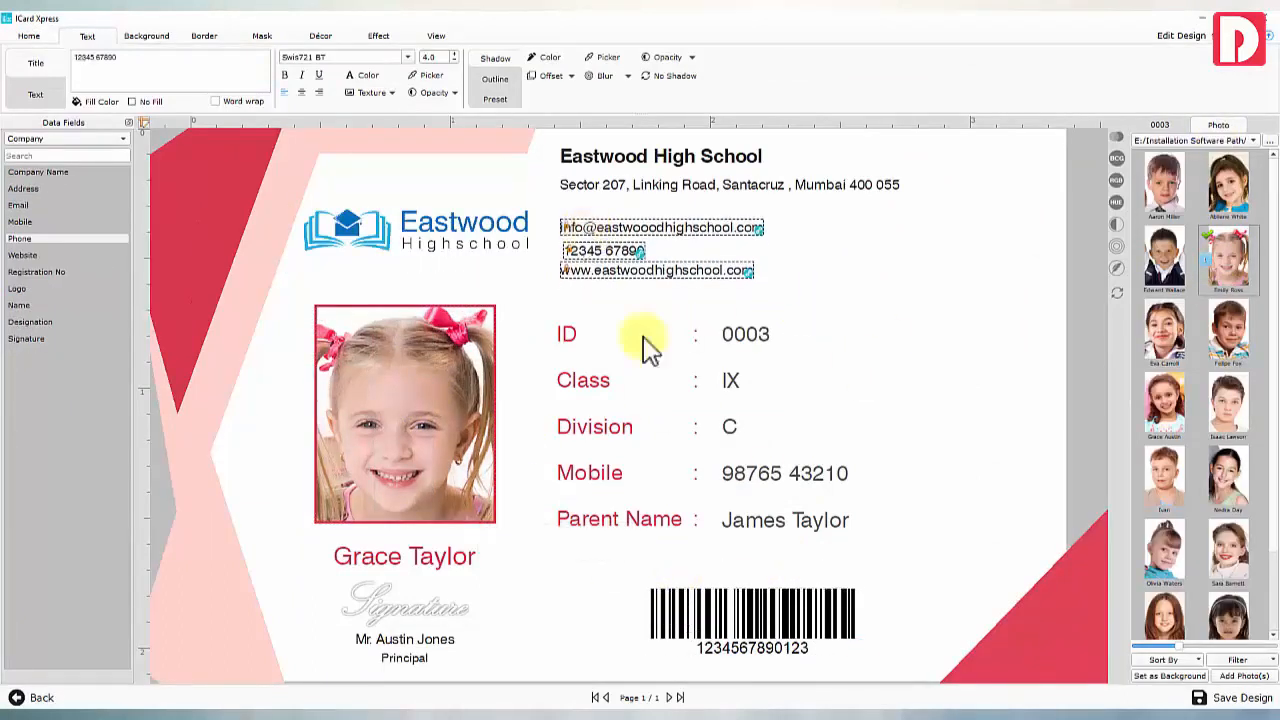
{"action": "left_click_drag", "start_coordinate": [850, 553], "coordinate": [557, 325]}
{"action": "key", "text": "Up"}
{"action": "key", "text": "Up"}
{"action": "key", "text": "Up"}
{"action": "left_click", "coordinate": [656, 532]}
Duplicate the Parent Name row into a Blood Group row bound to the Blood Group field
{"action": "left_click", "coordinate": [755, 502]}
{"action": "key", "text": "Delete"}
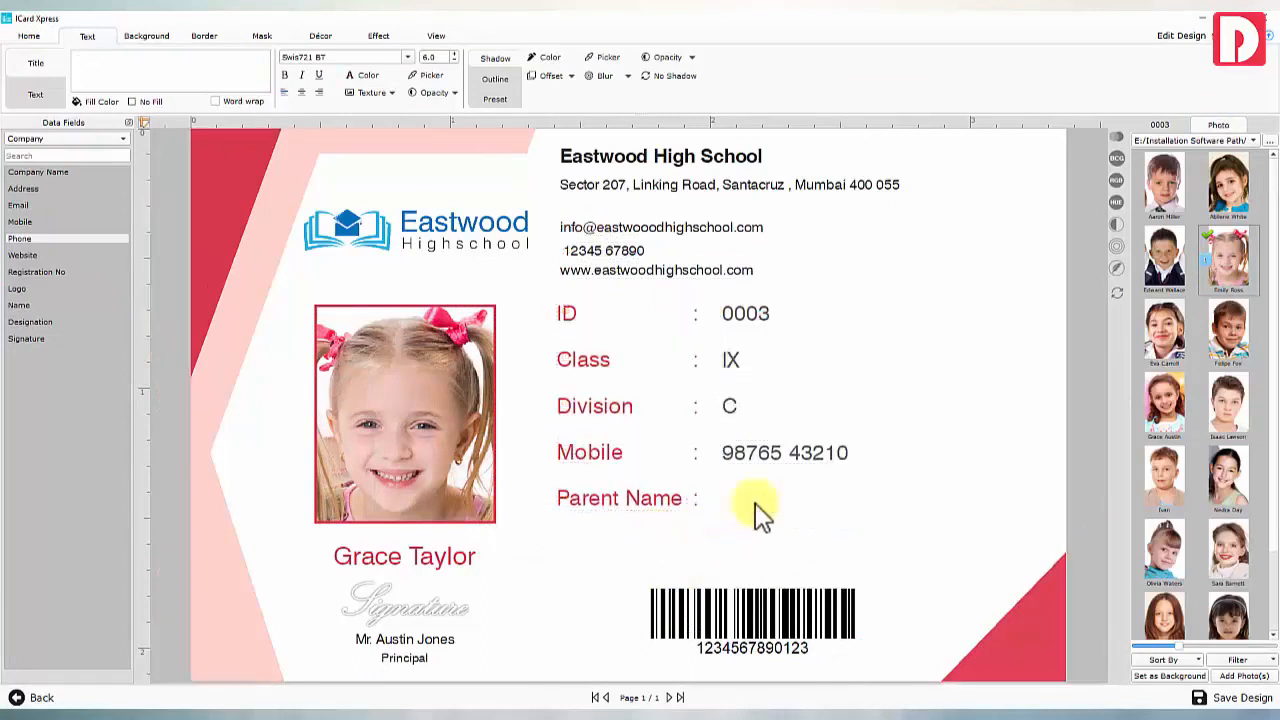
{"action": "left_click", "coordinate": [696, 502], "text": "ctrl"}
{"action": "left_click", "coordinate": [665, 503], "text": "ctrl"}
{"action": "key", "text": "ctrl+c"}
{"action": "key", "text": "ctrl+v"}
{"action": "key", "text": "Down"}
{"action": "key", "text": "Down"}
{"action": "key", "text": "Down"}
{"action": "key", "text": "Down"}
{"action": "key", "text": "Down"}
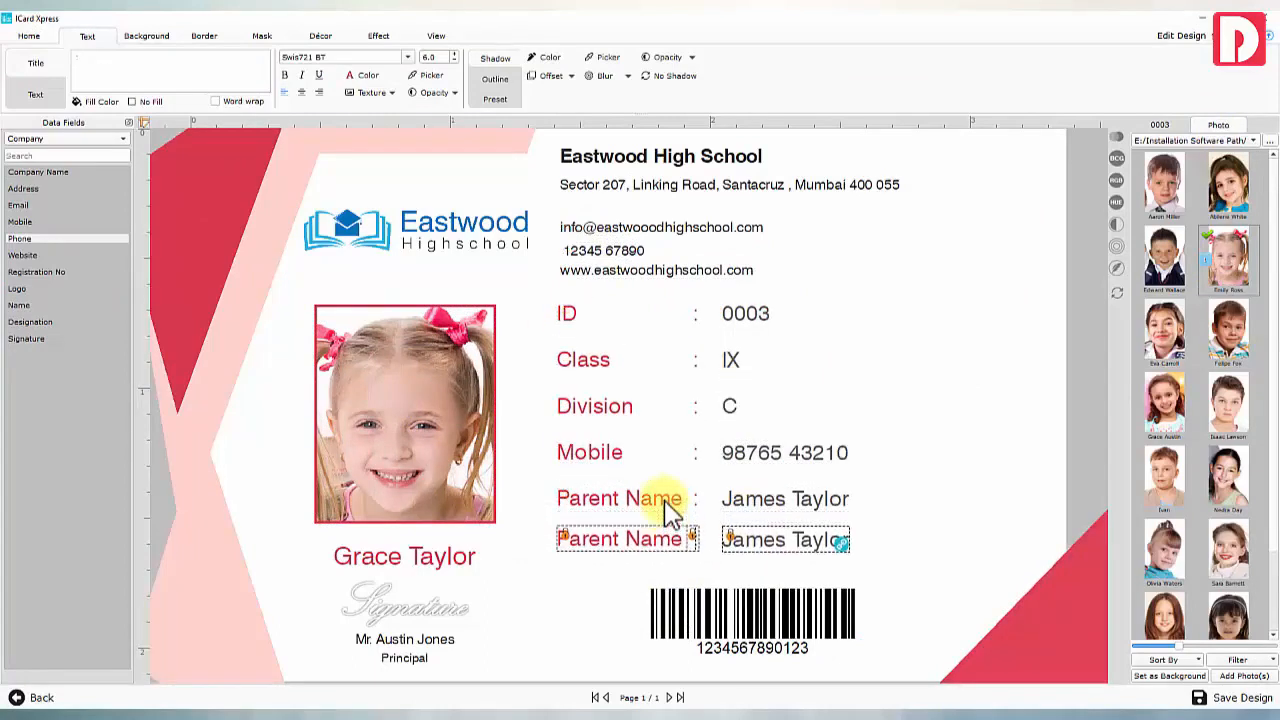
{"action": "left_click", "coordinate": [640, 540]}
{"action": "type", "text": "Blood Group"}
{"action": "left_click", "coordinate": [737, 540]}
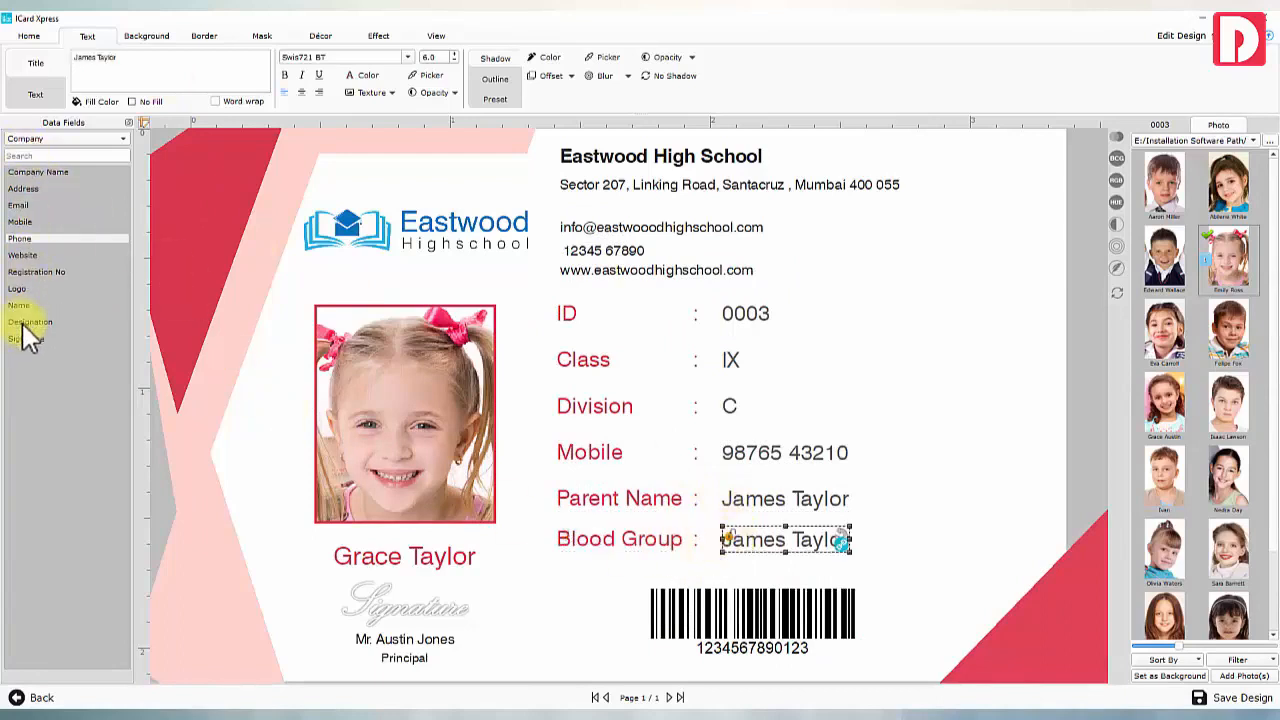
{"action": "left_click", "coordinate": [53, 153]}
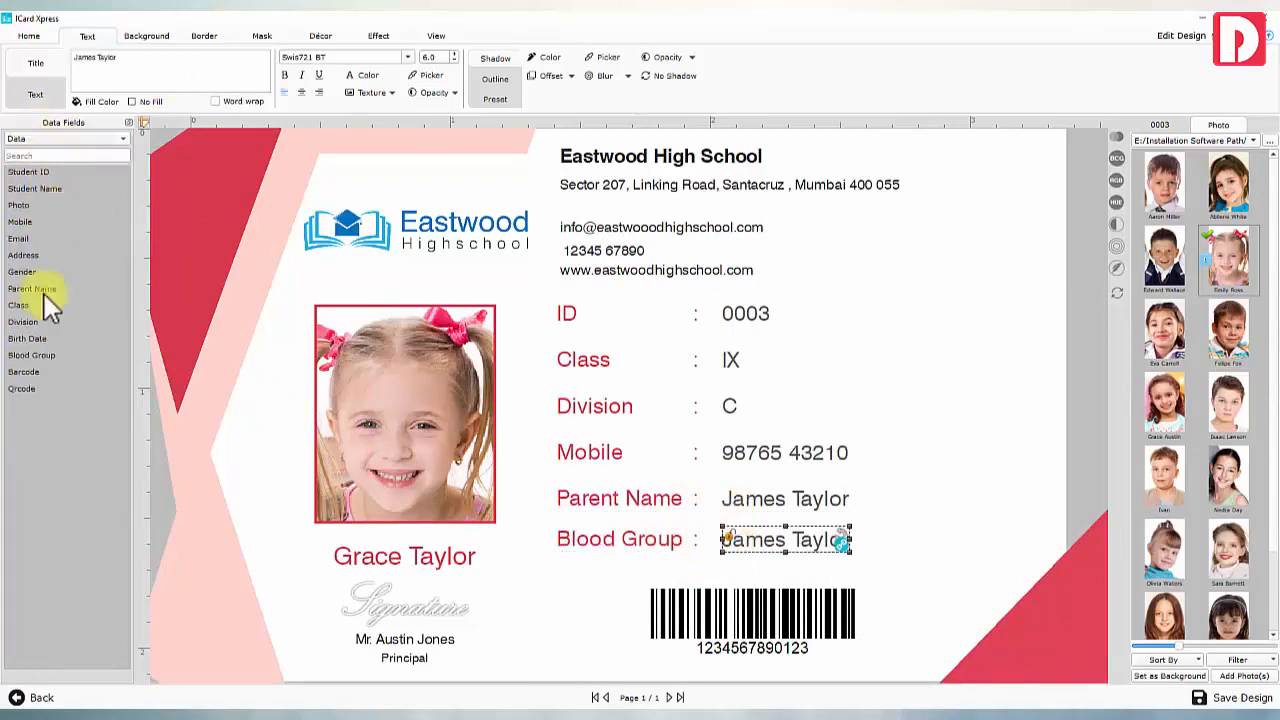
{"action": "left_click", "coordinate": [44, 357]}
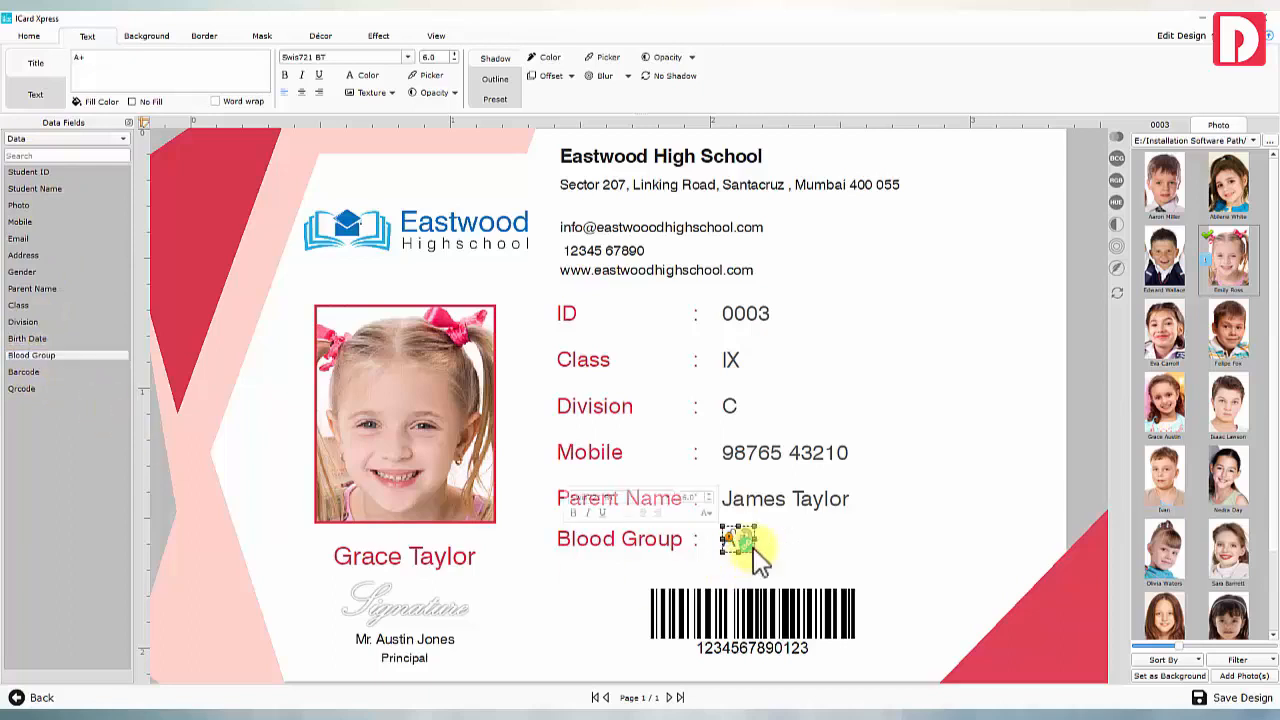
{"action": "left_click", "coordinate": [755, 570]}
Recolour the pink shapes and red triangles to the logo's light blue
{"action": "left_click", "coordinate": [321, 36]}
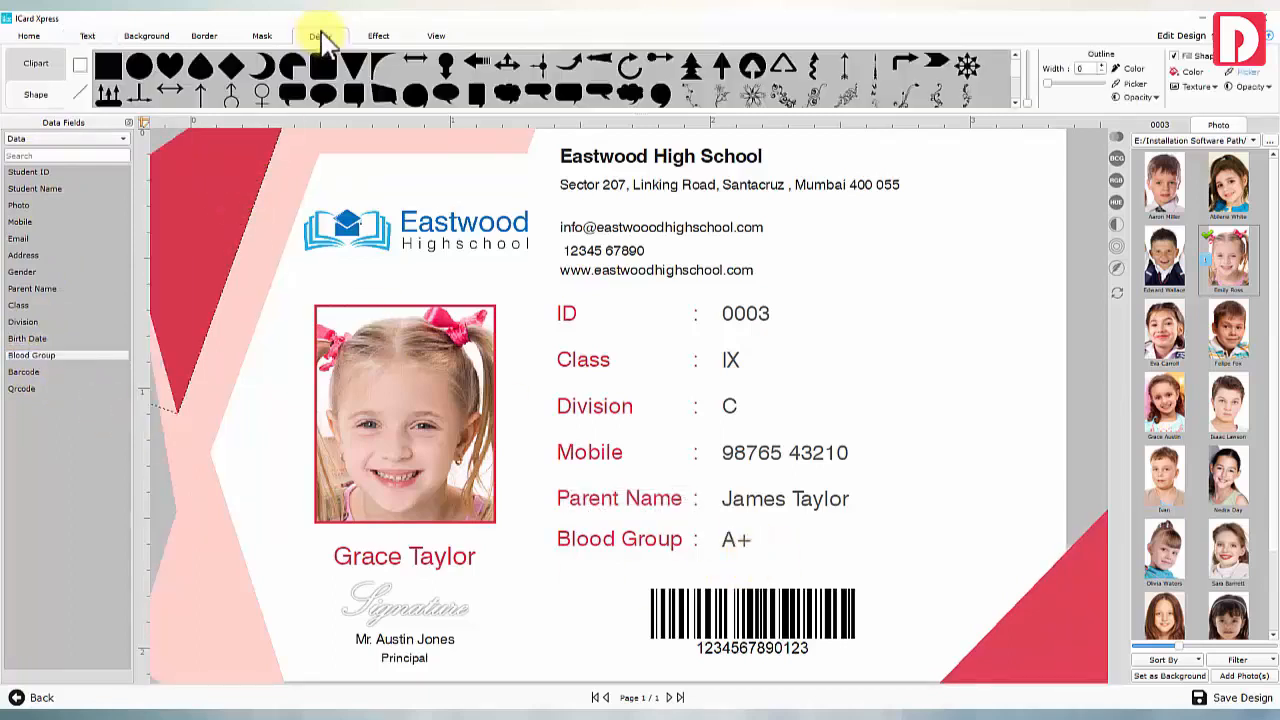
{"action": "left_click", "coordinate": [1240, 74]}
{"action": "left_click", "coordinate": [347, 218]}
{"action": "left_click", "coordinate": [284, 201]}
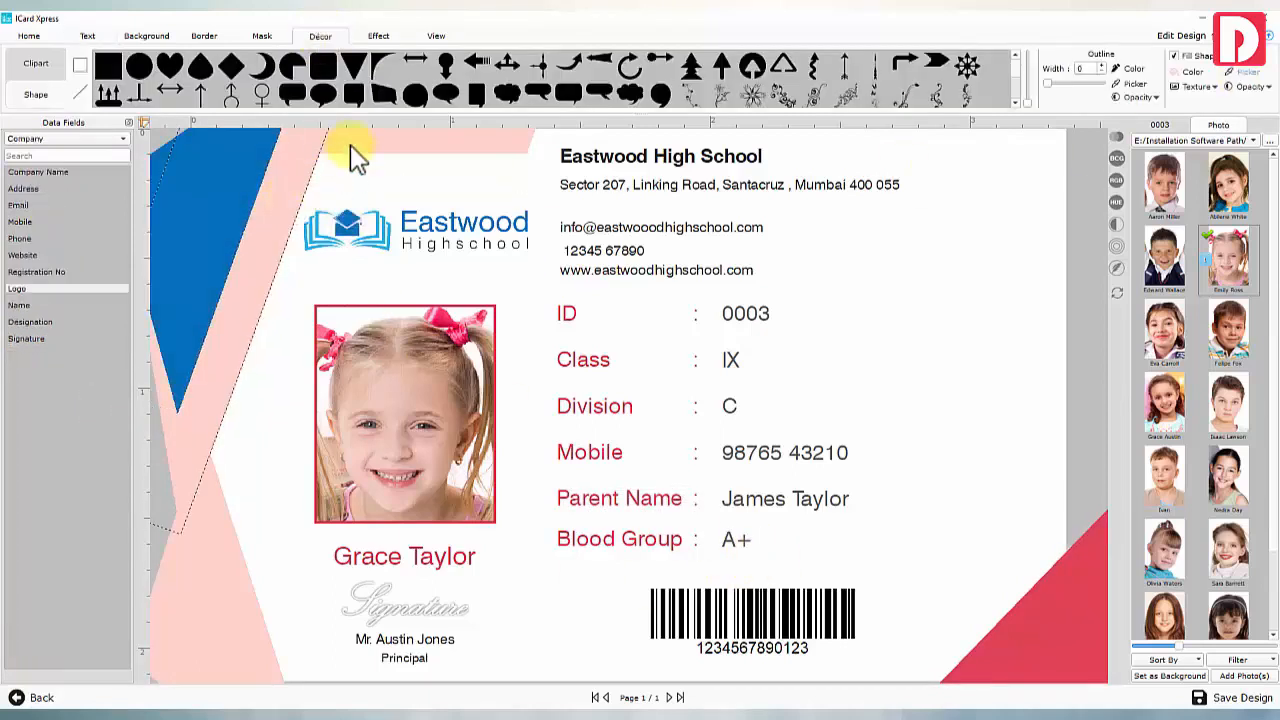
{"action": "left_click", "coordinate": [348, 145], "text": "ctrl"}
{"action": "left_click", "coordinate": [212, 565], "text": "ctrl"}
{"action": "left_click", "coordinate": [1042, 556], "text": "ctrl"}
{"action": "left_click", "coordinate": [1240, 74]}
{"action": "left_click", "coordinate": [318, 227]}
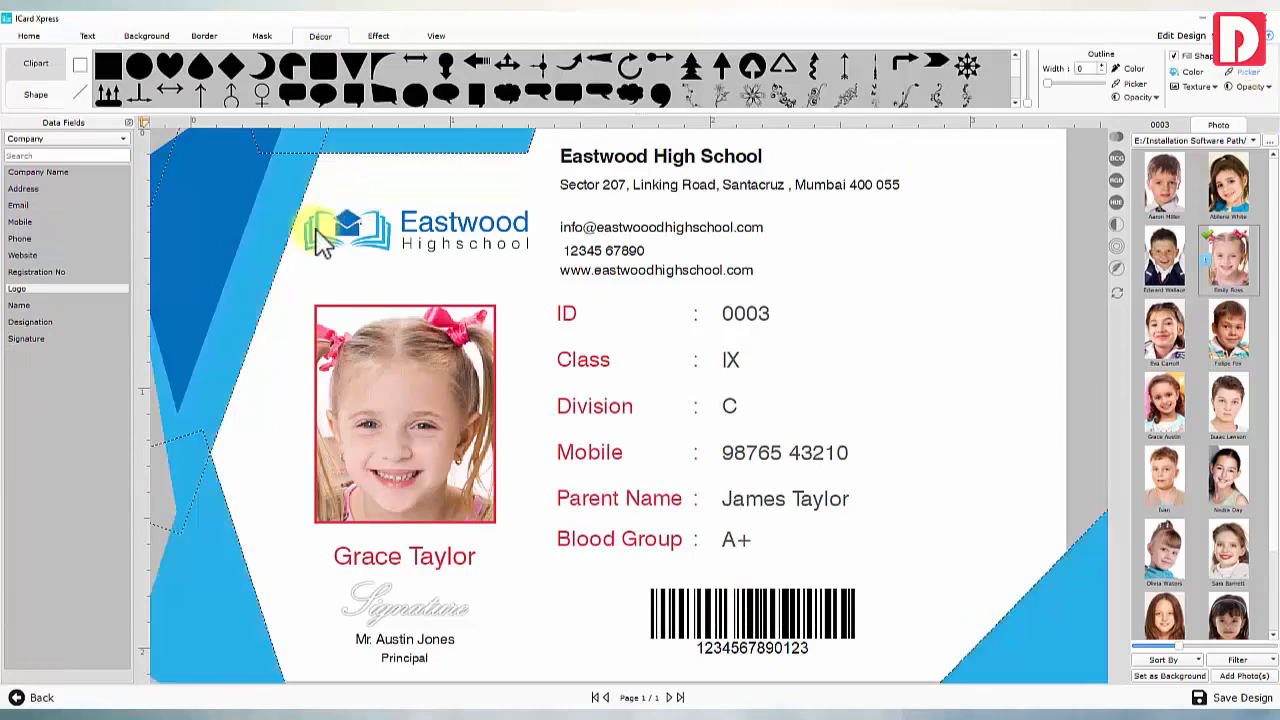
Try the yellow gradient background, then remove it
{"action": "left_click", "coordinate": [146, 36]}
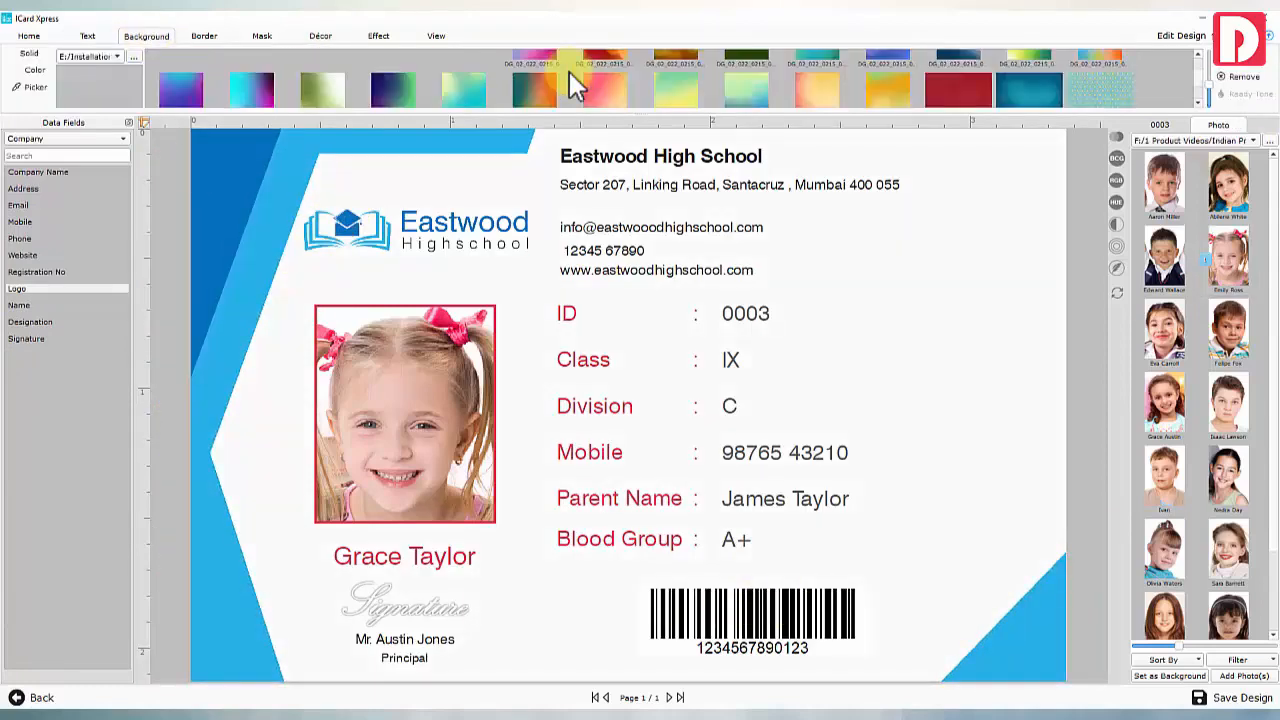
{"action": "left_click", "coordinate": [970, 80]}
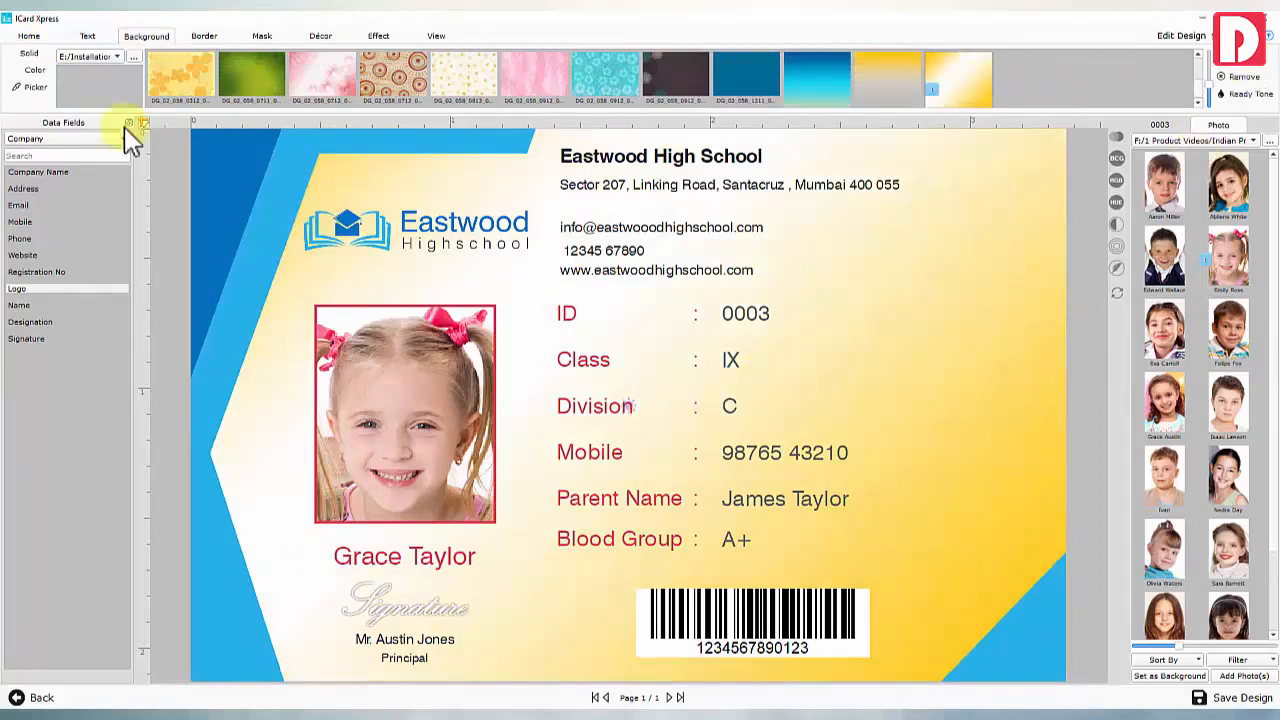
{"action": "left_click", "coordinate": [35, 88]}
Set the School Images building photo as background and check its blur and lightness settings
{"action": "left_click", "coordinate": [1182, 142]}
{"action": "left_click", "coordinate": [1182, 156]}
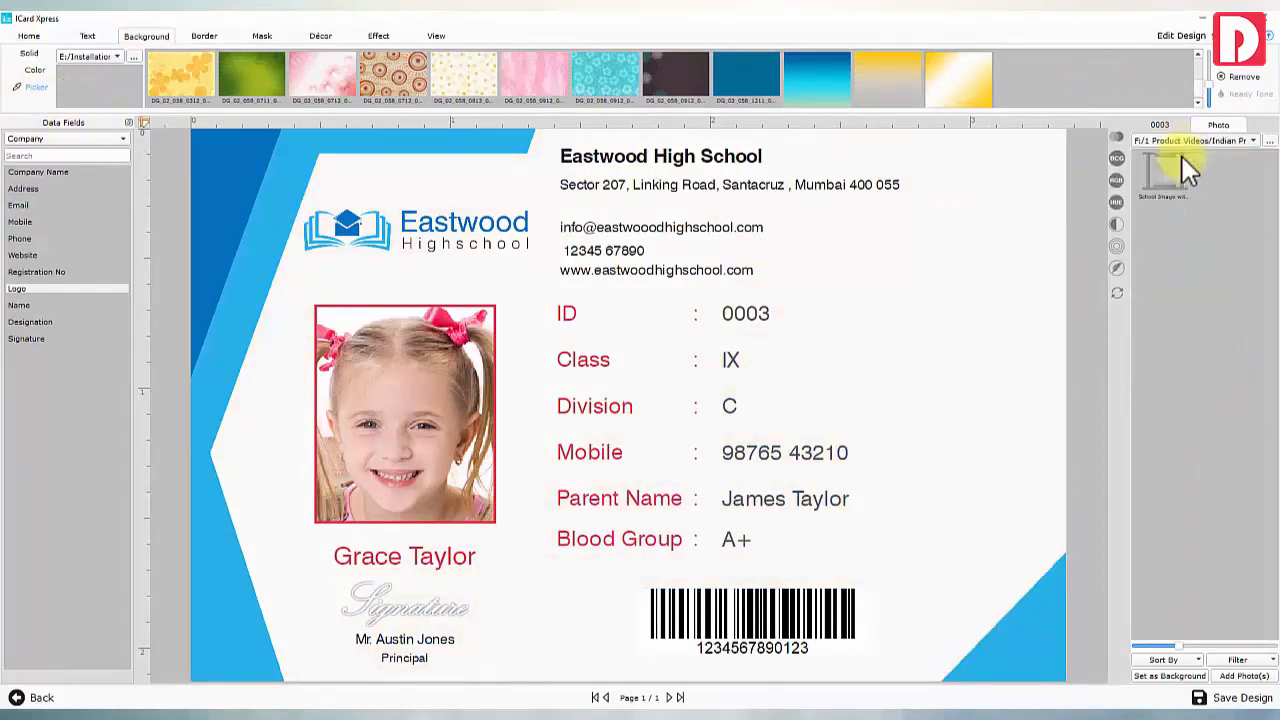
{"action": "left_click", "coordinate": [1160, 677]}
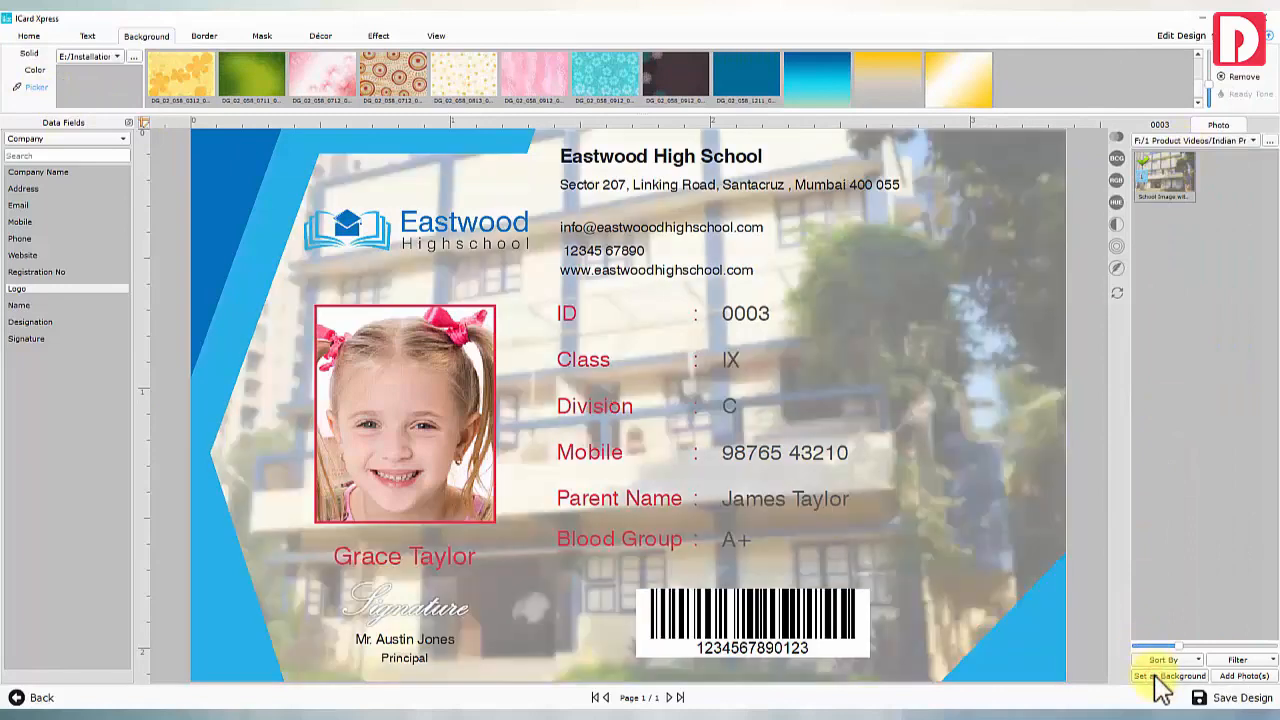
{"action": "left_click", "coordinate": [1113, 280]}
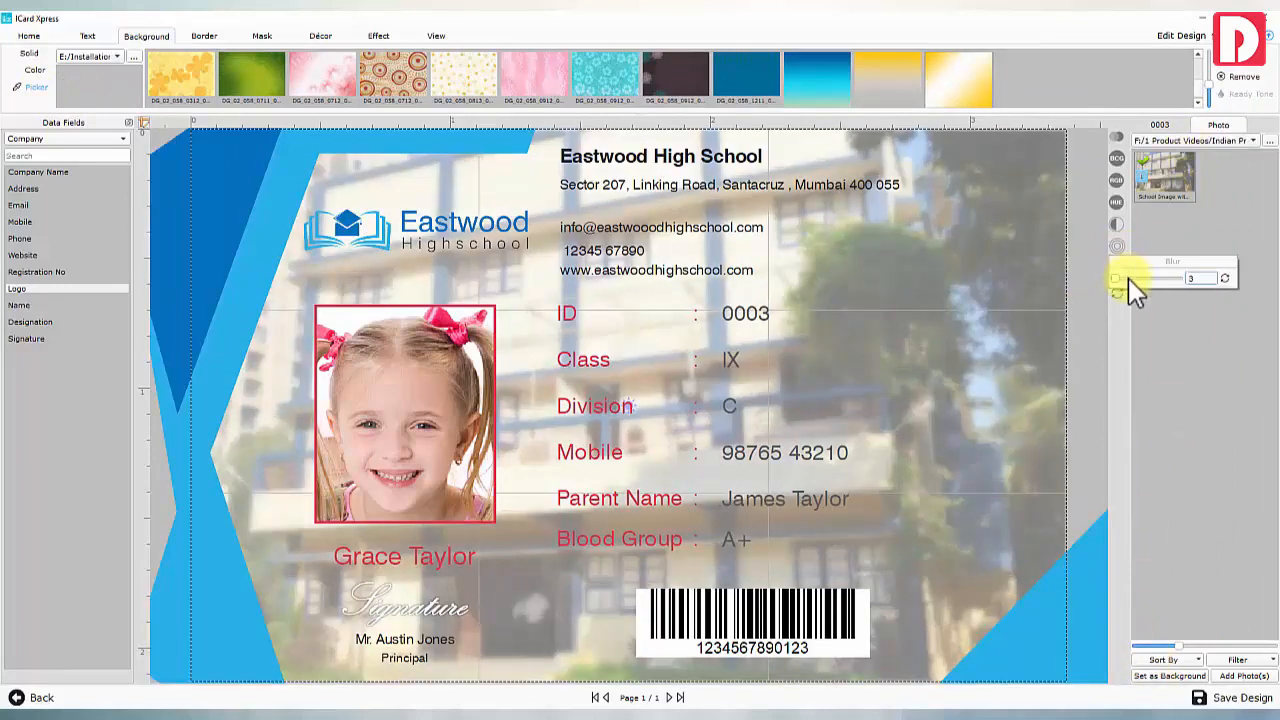
{"action": "left_click", "coordinate": [1115, 226]}
{"action": "left_click", "coordinate": [1127, 253]}
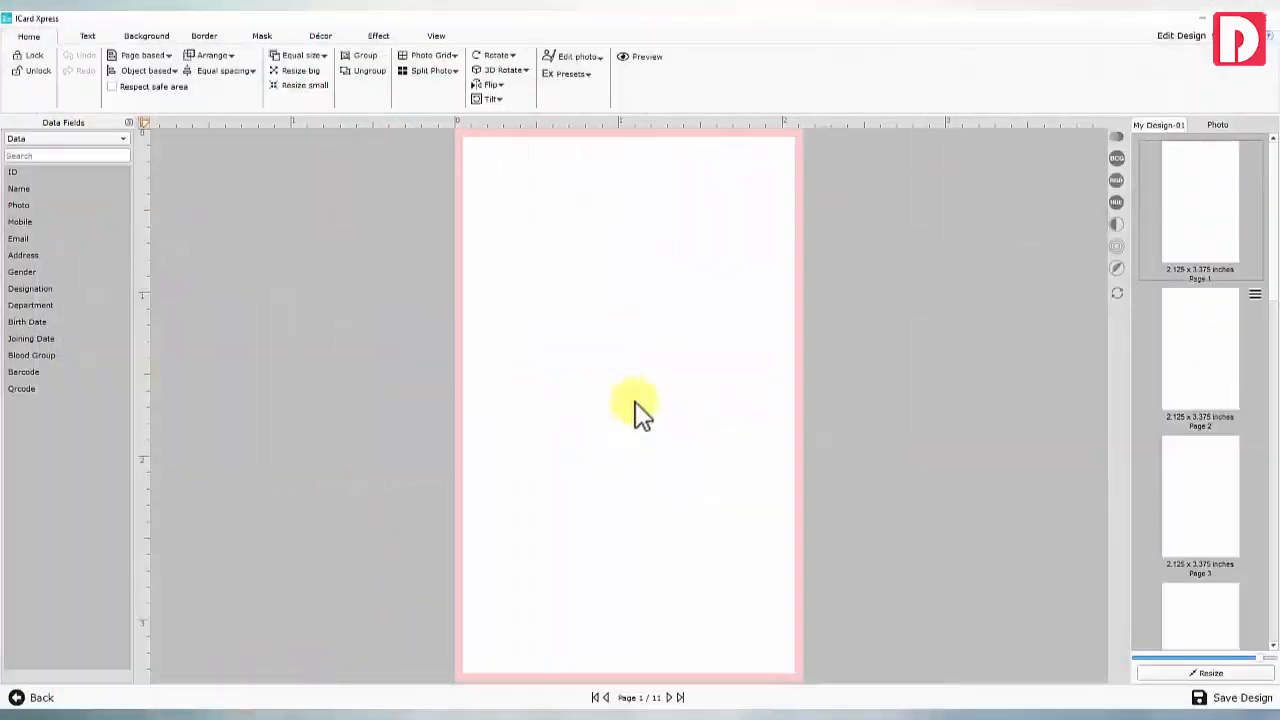
Add a new 2.125 x 3.375 inch vertical card and list the Company data fields
{"action": "left_click_drag", "start_coordinate": [1271, 277], "coordinate": [1274, 637]}
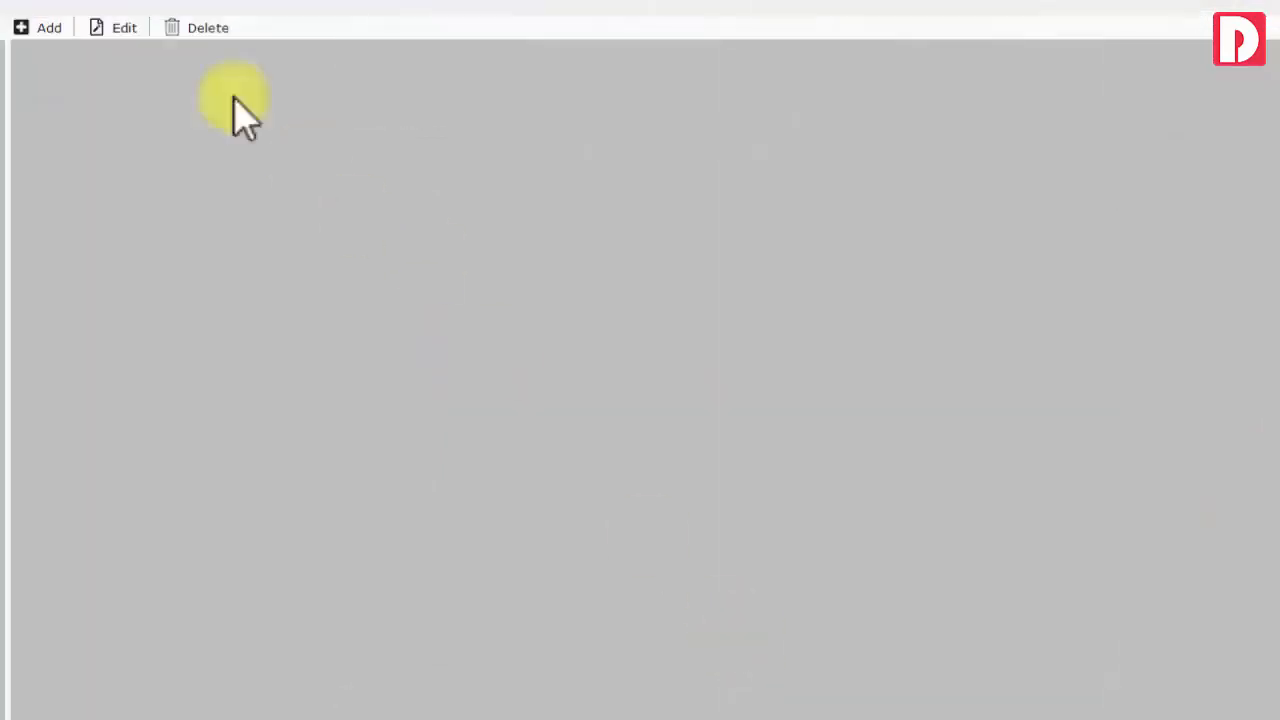
{"action": "left_click", "coordinate": [50, 28]}
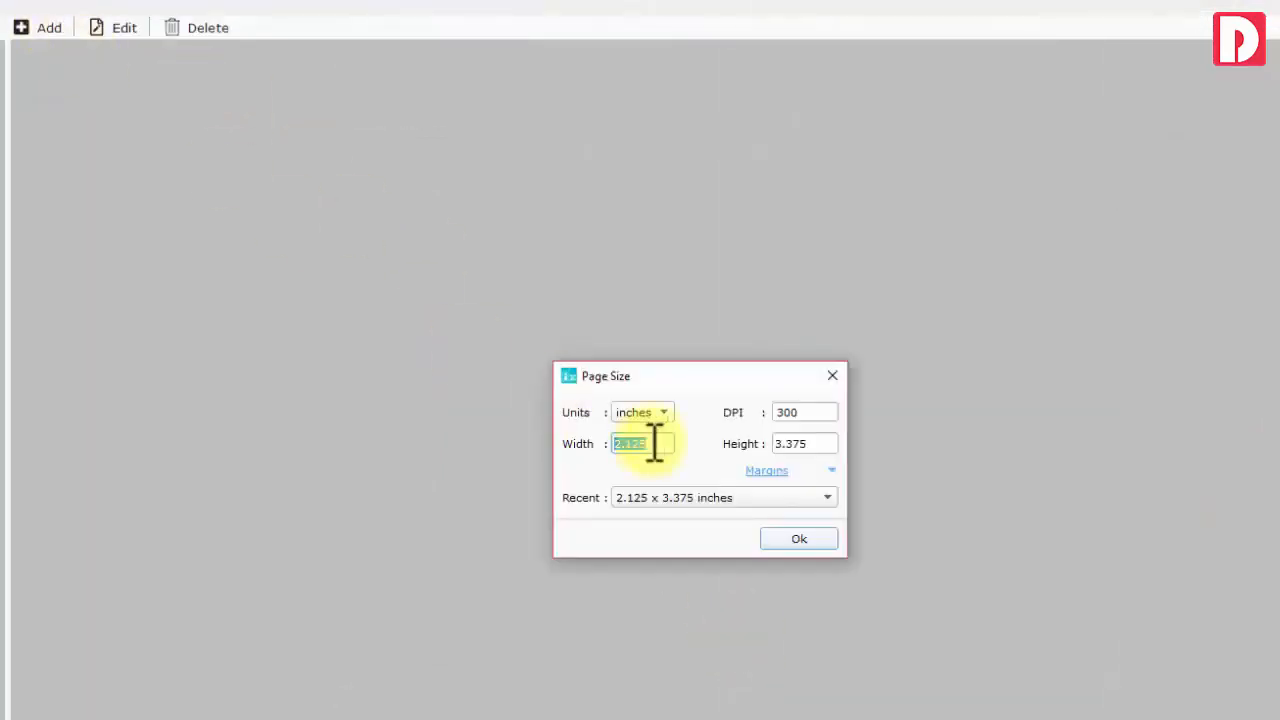
{"action": "left_click", "coordinate": [808, 443]}
{"action": "left_click", "coordinate": [805, 537]}
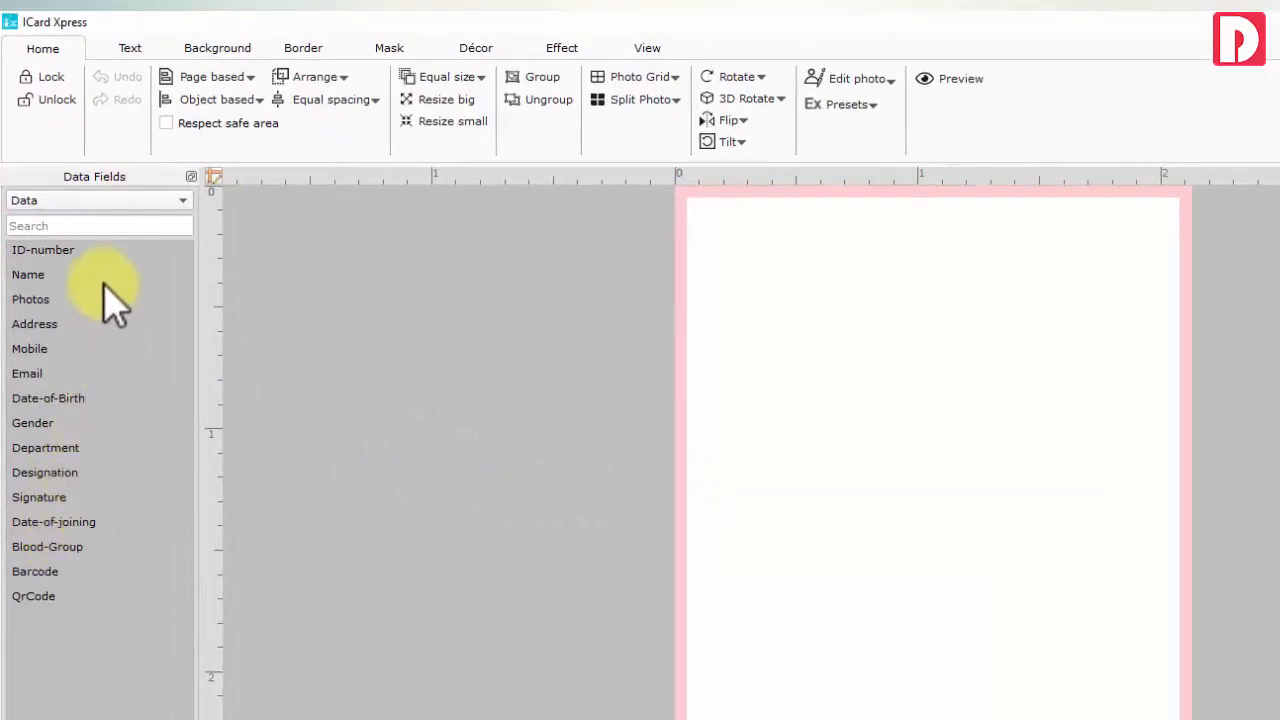
{"action": "left_click", "coordinate": [97, 201]}
{"action": "left_click", "coordinate": [92, 182]}
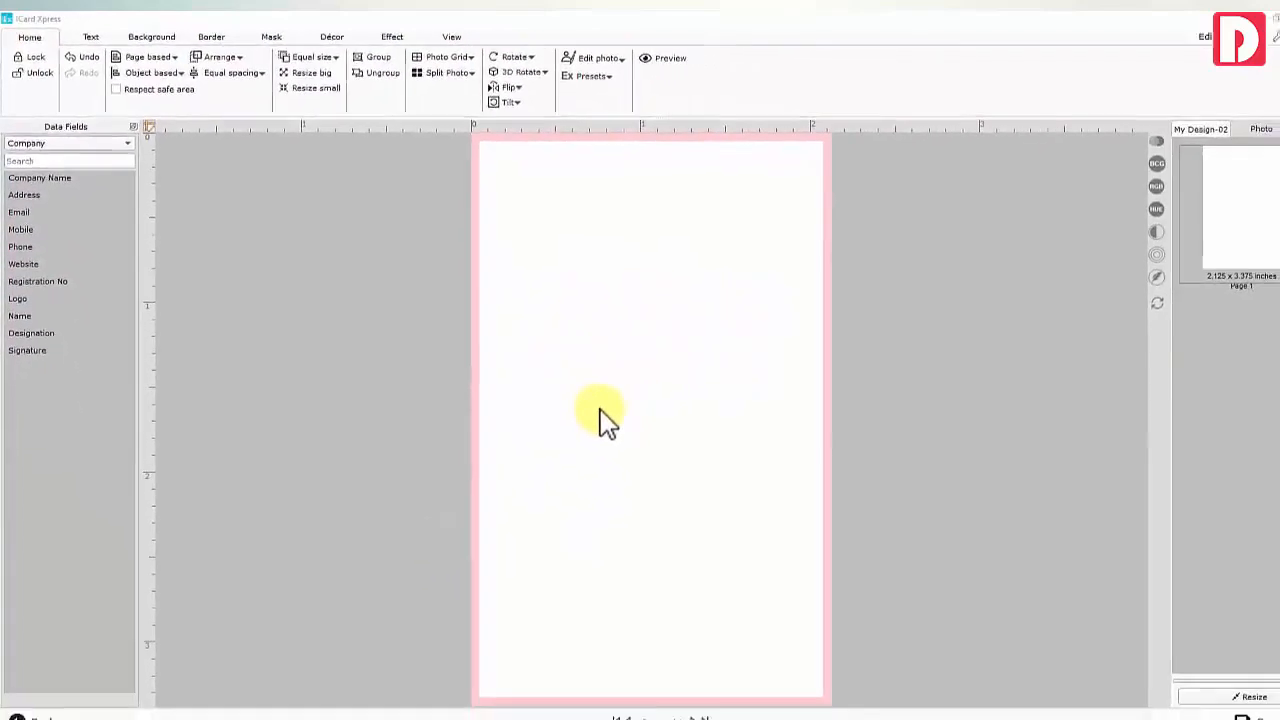
Try yellow gradient and white solid backgrounds, then set an employee photo as background
{"action": "left_click", "coordinate": [146, 36]}
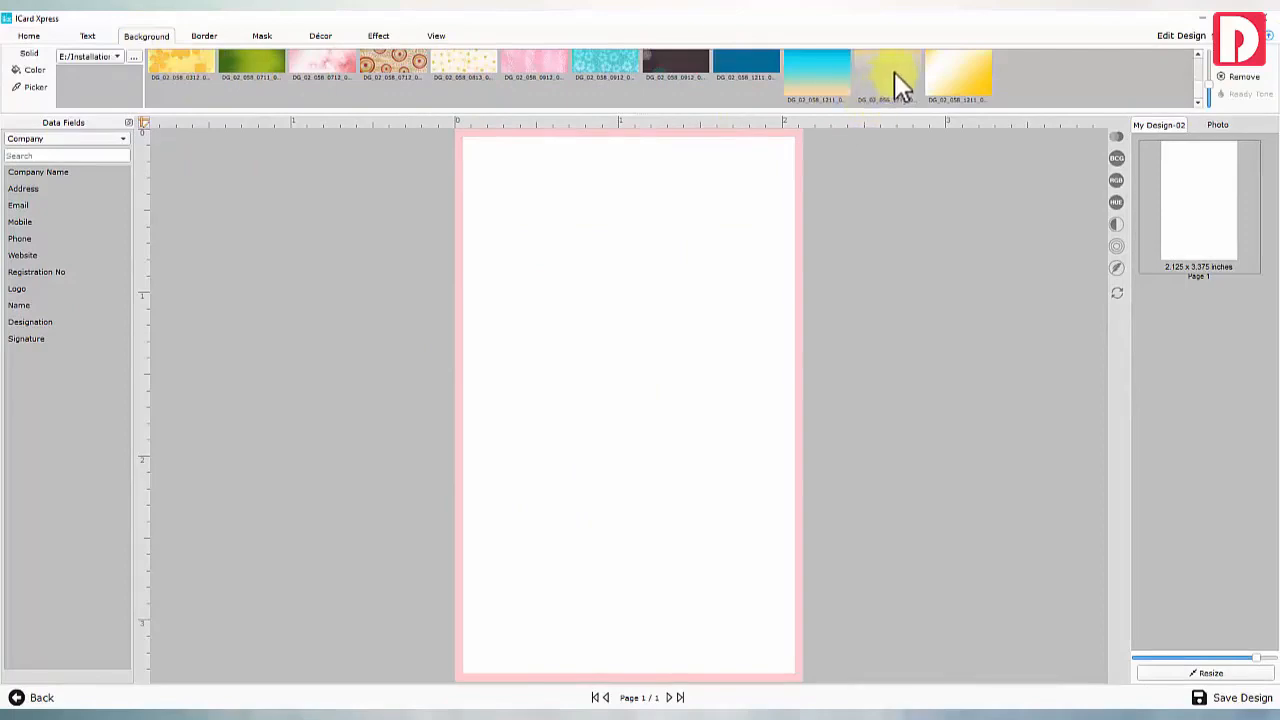
{"action": "left_click", "coordinate": [894, 74]}
{"action": "left_click", "coordinate": [1215, 126]}
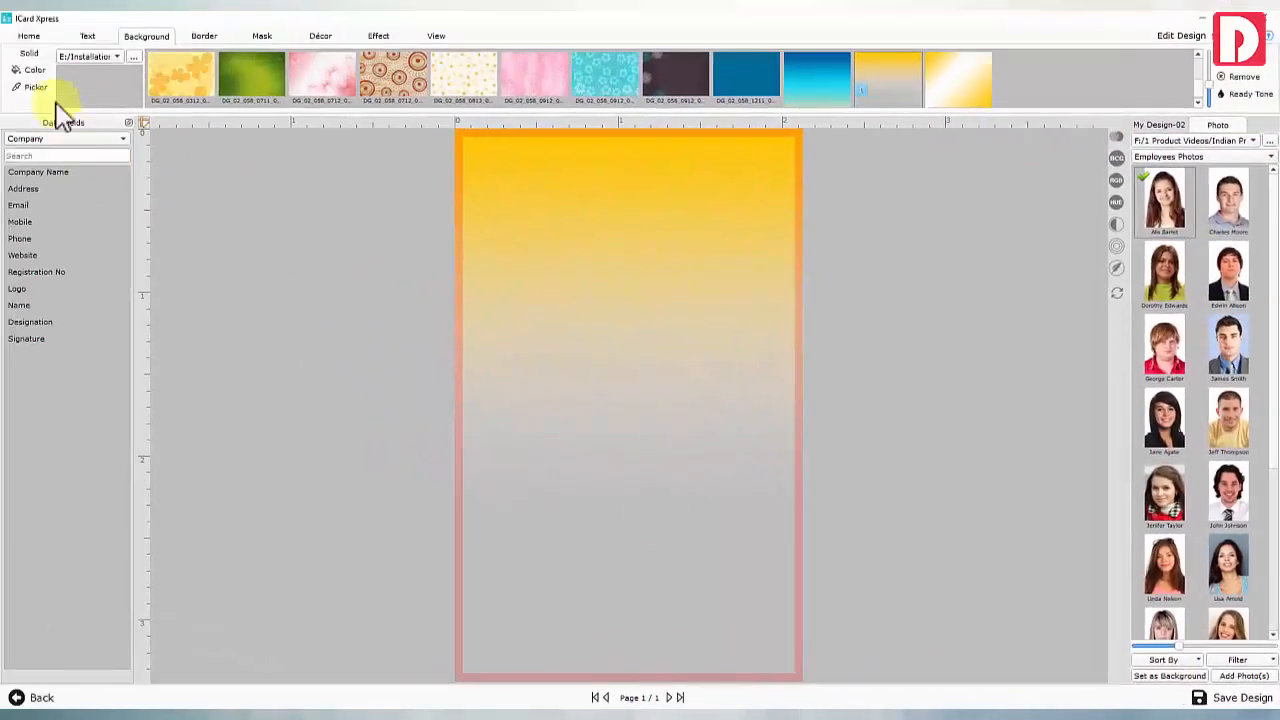
{"action": "left_click", "coordinate": [32, 70]}
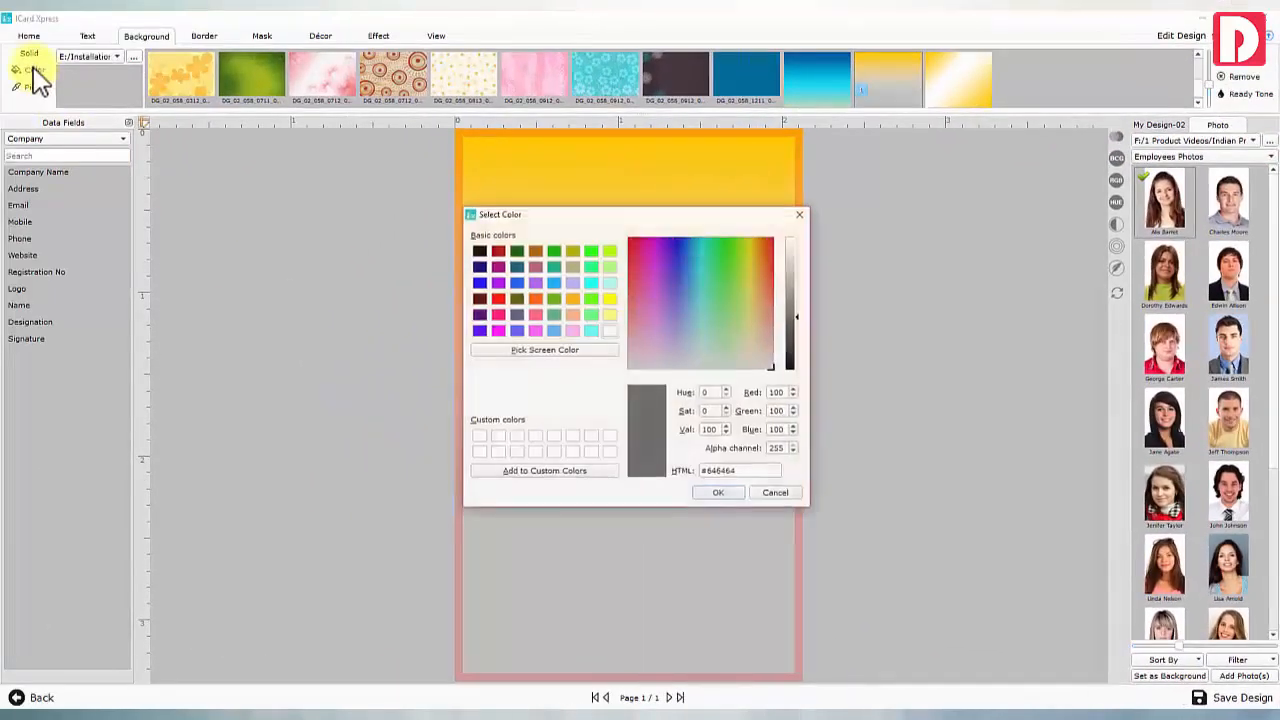
{"action": "left_click", "coordinate": [719, 493]}
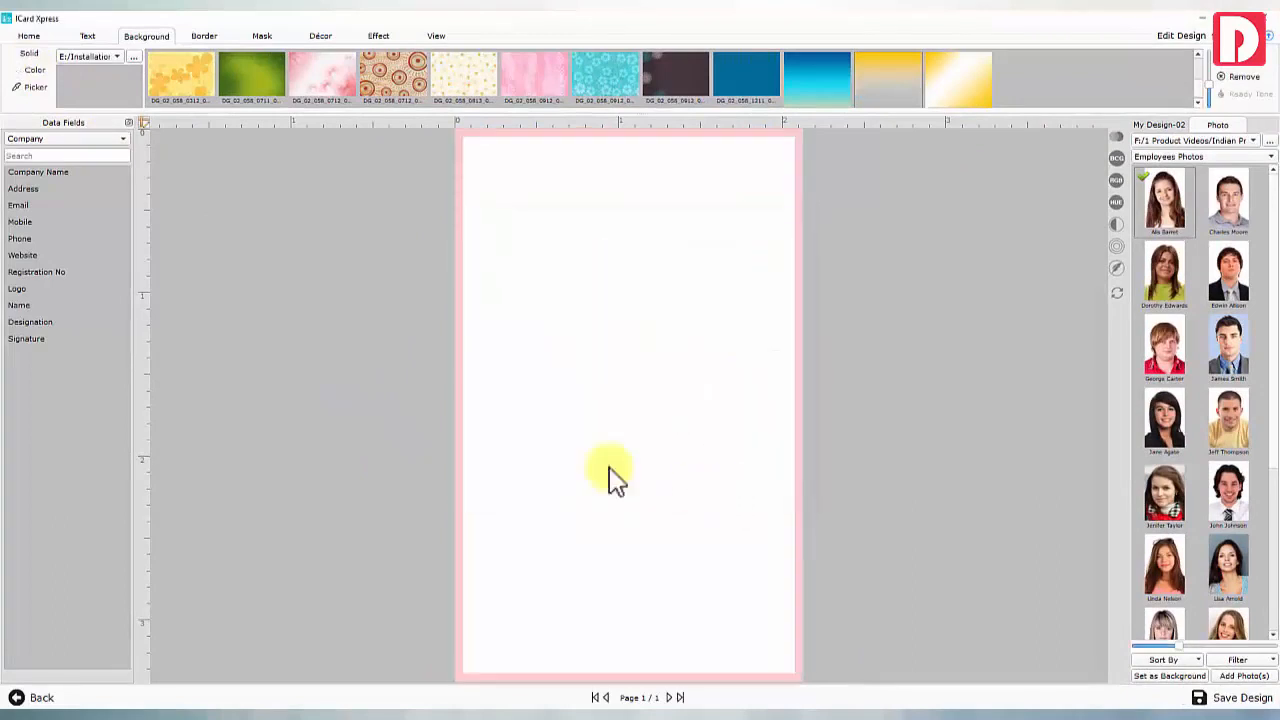
{"action": "left_click", "coordinate": [136, 58]}
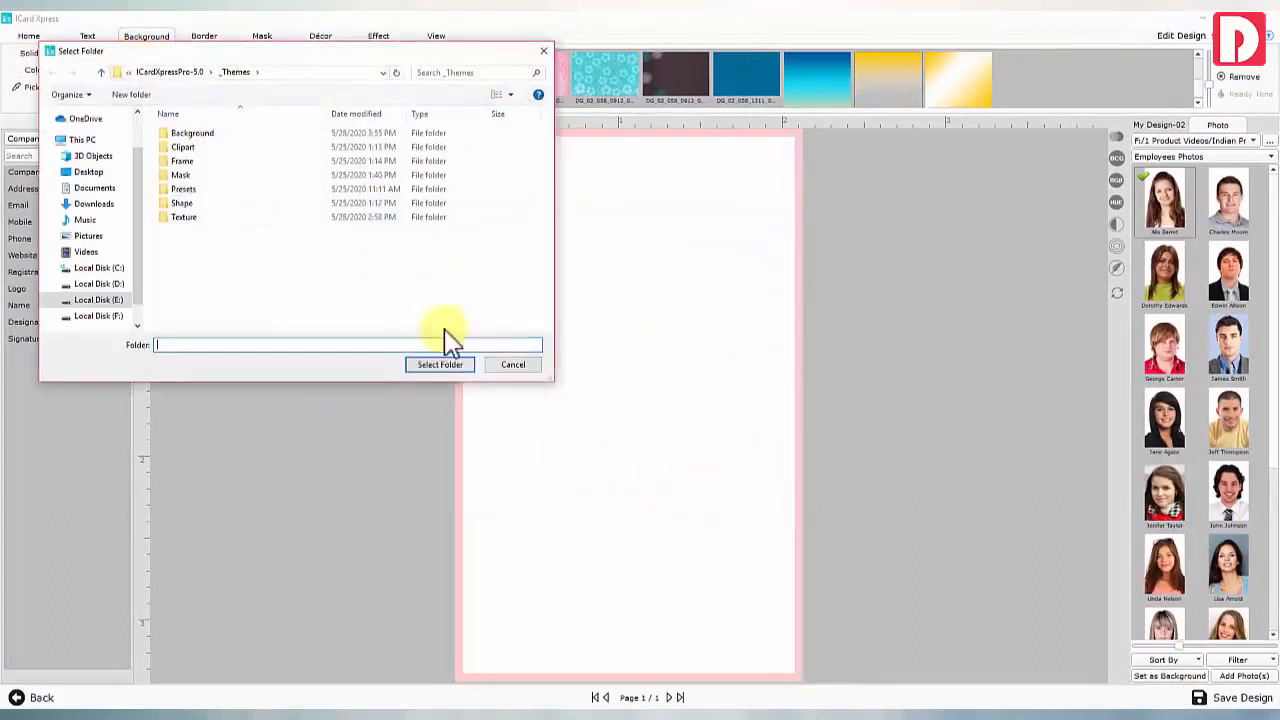
{"action": "left_click", "coordinate": [503, 367]}
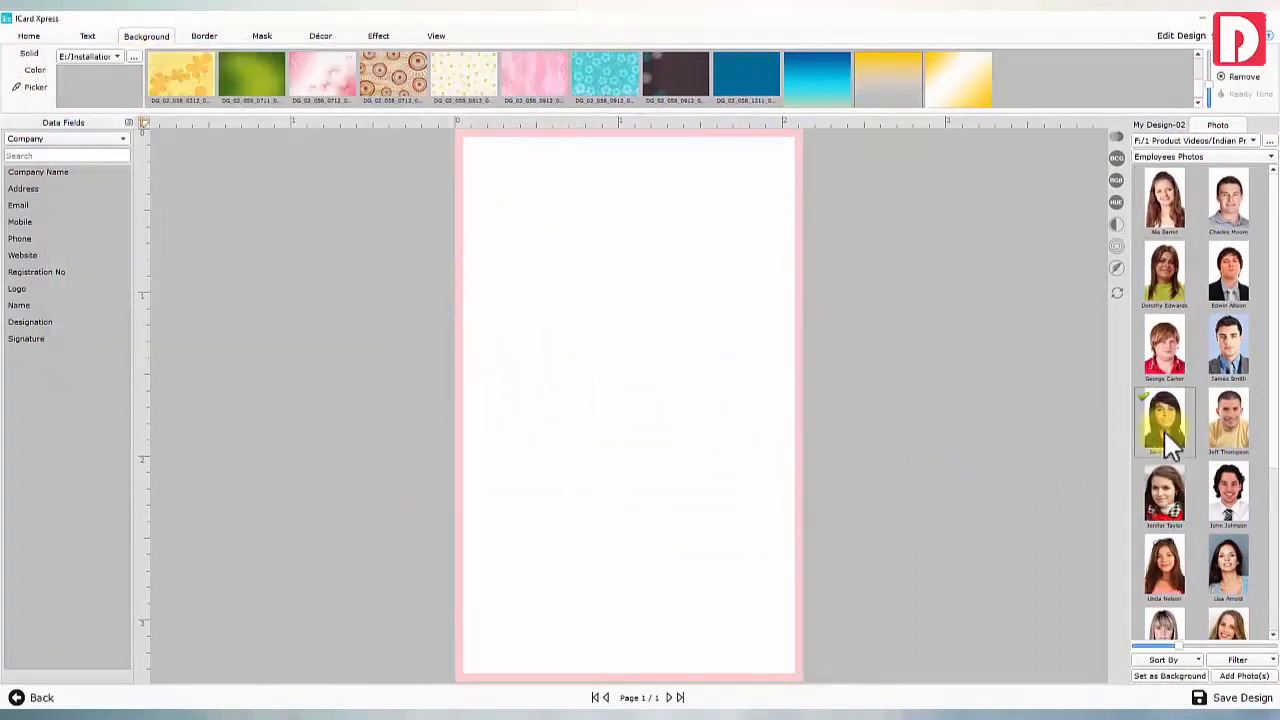
{"action": "left_click", "coordinate": [1180, 677]}
Apply a preset look to the employee photo, set its blur to 0 and reposition it
{"action": "left_click", "coordinate": [623, 408]}
{"action": "left_click", "coordinate": [27, 40]}
{"action": "left_click", "coordinate": [570, 76]}
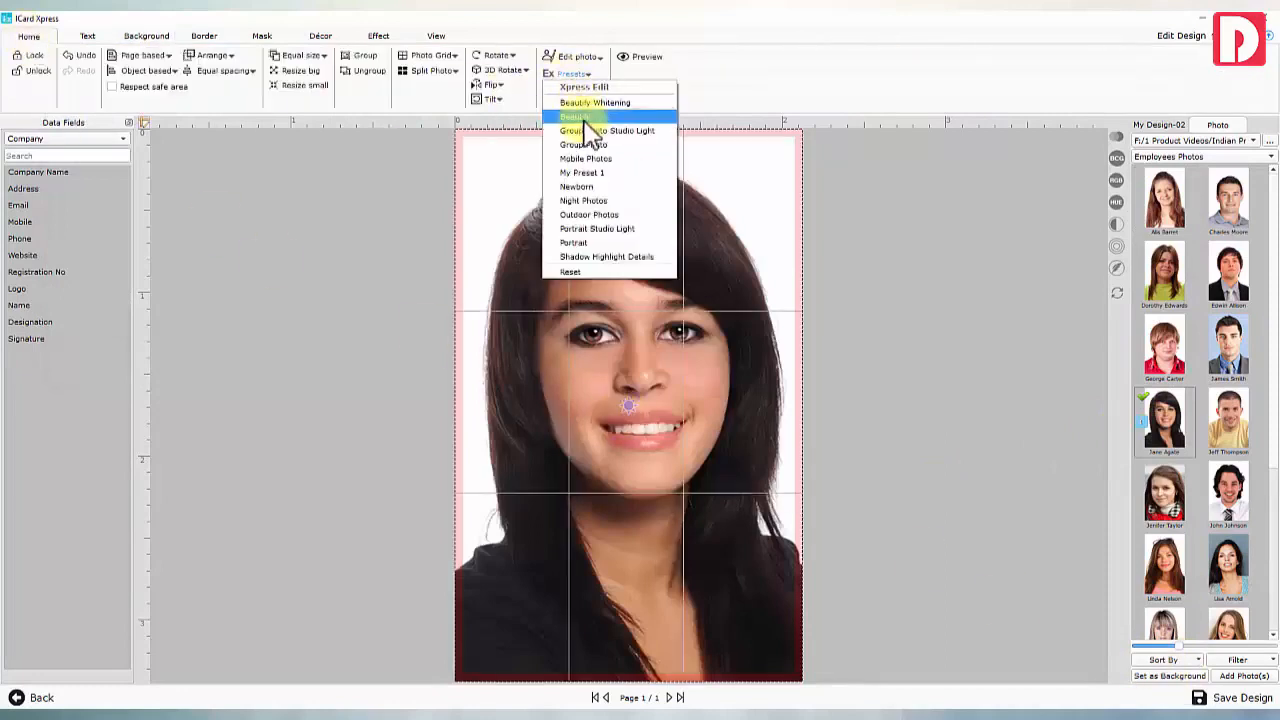
{"action": "left_click", "coordinate": [590, 128]}
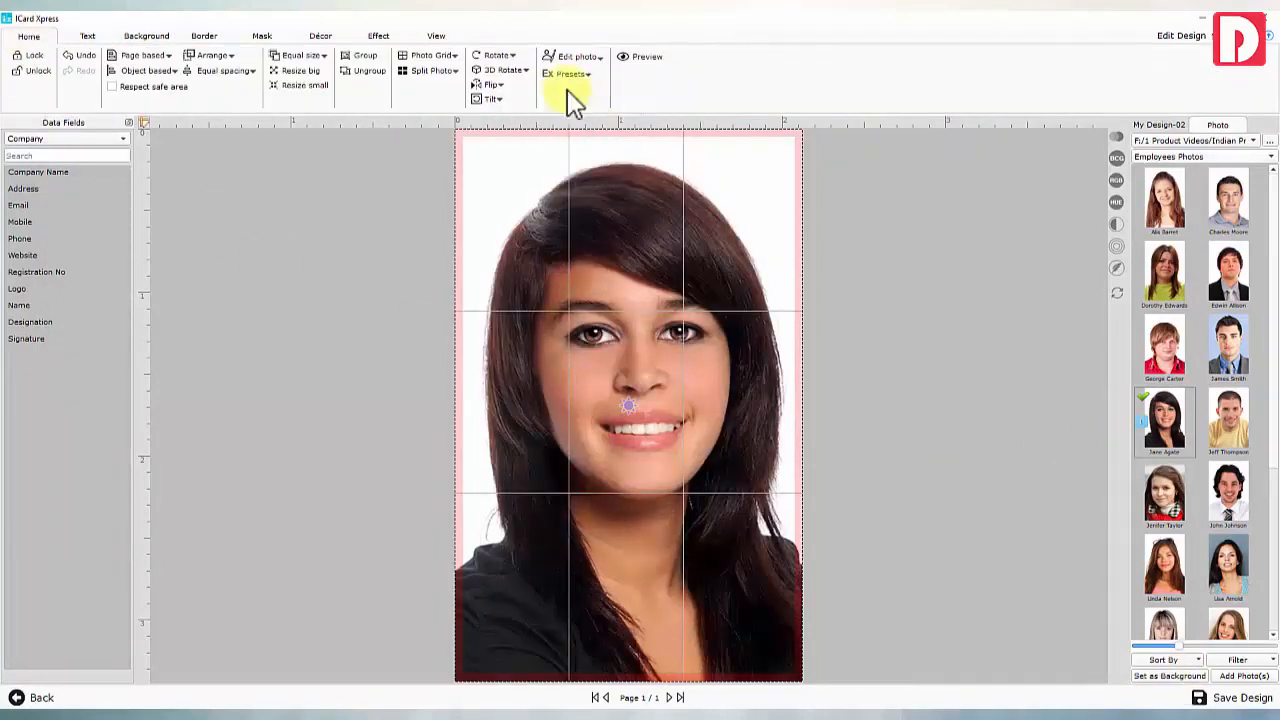
{"action": "left_click", "coordinate": [1117, 268]}
{"action": "left_click", "coordinate": [1120, 280]}
{"action": "scroll", "coordinate": [624, 404], "scroll_direction": "up", "scroll_amount": 1}
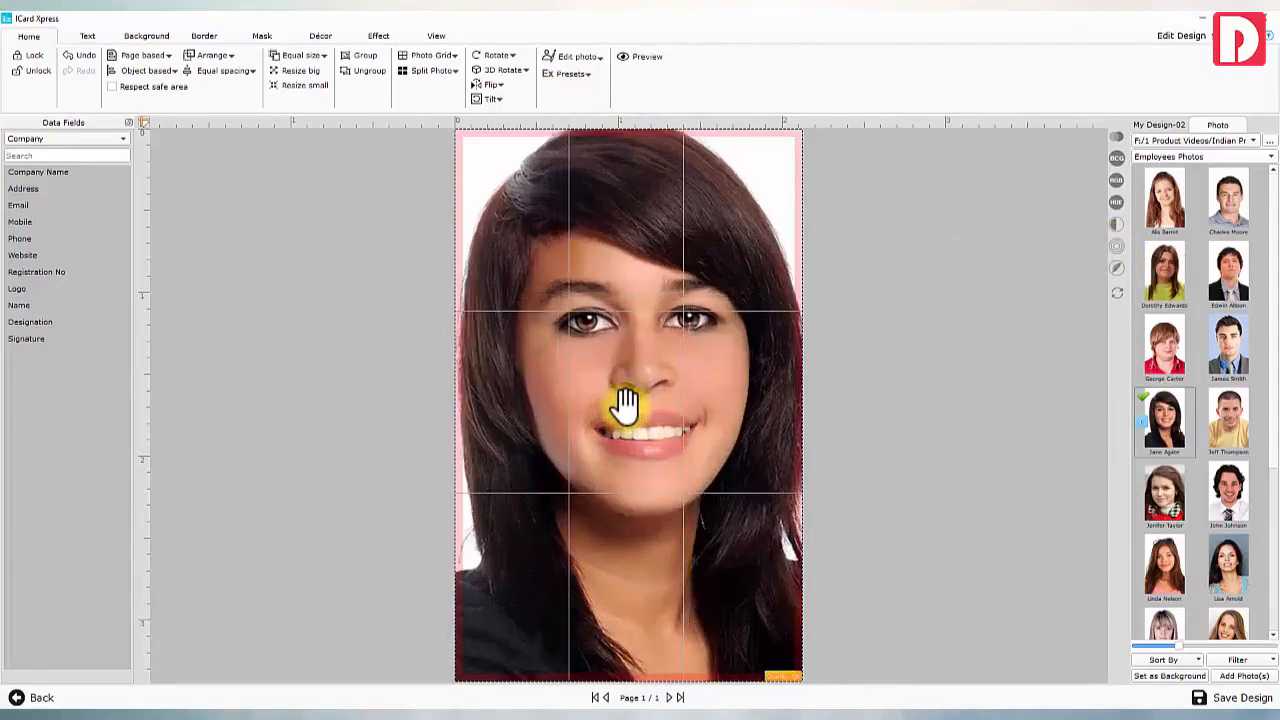
{"action": "scroll", "coordinate": [624, 404], "scroll_direction": "down", "scroll_amount": 3}
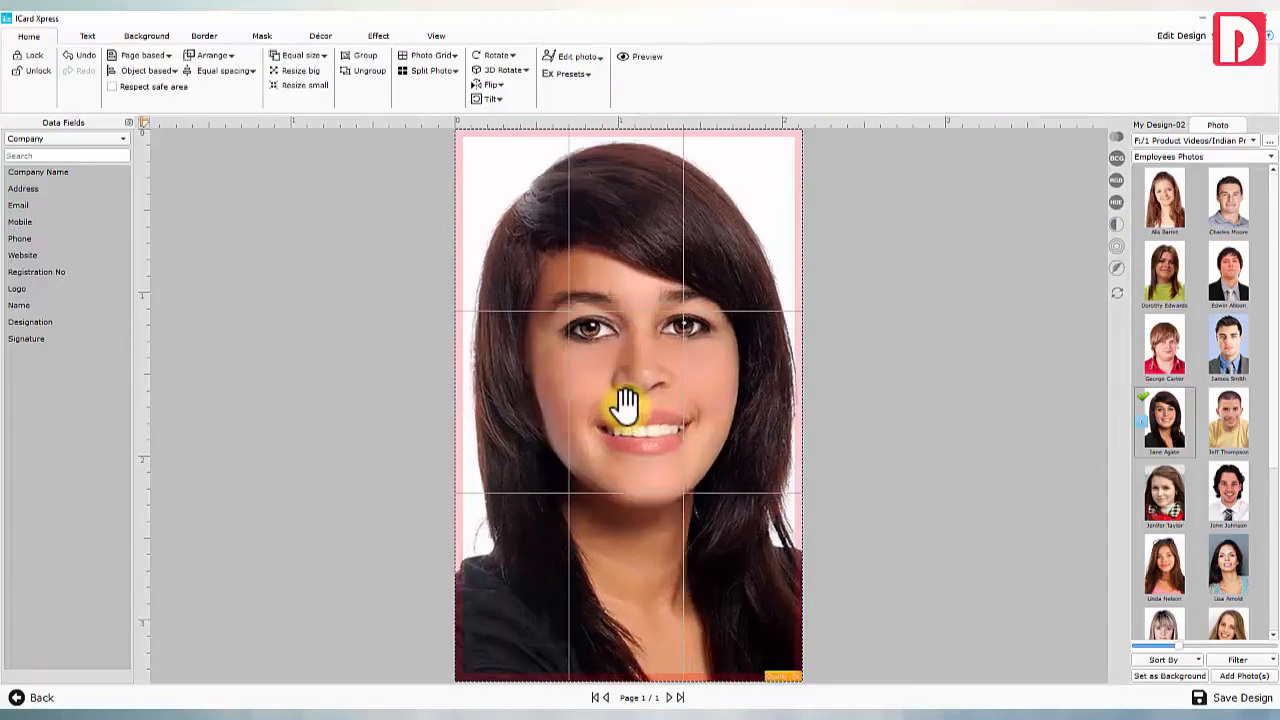
{"action": "mouse_move", "coordinate": [634, 402]}
{"action": "left_mouse_down"}
{"action": "mouse_move", "coordinate": [603, 380]}
{"action": "mouse_move", "coordinate": [609, 409]}
{"action": "mouse_move", "coordinate": [608, 388]}
{"action": "mouse_move", "coordinate": [626, 391]}
{"action": "left_mouse_up"}
Turn the photo black-and-white, reset its colours, then delete it from the card
{"action": "left_click", "coordinate": [378, 36]}
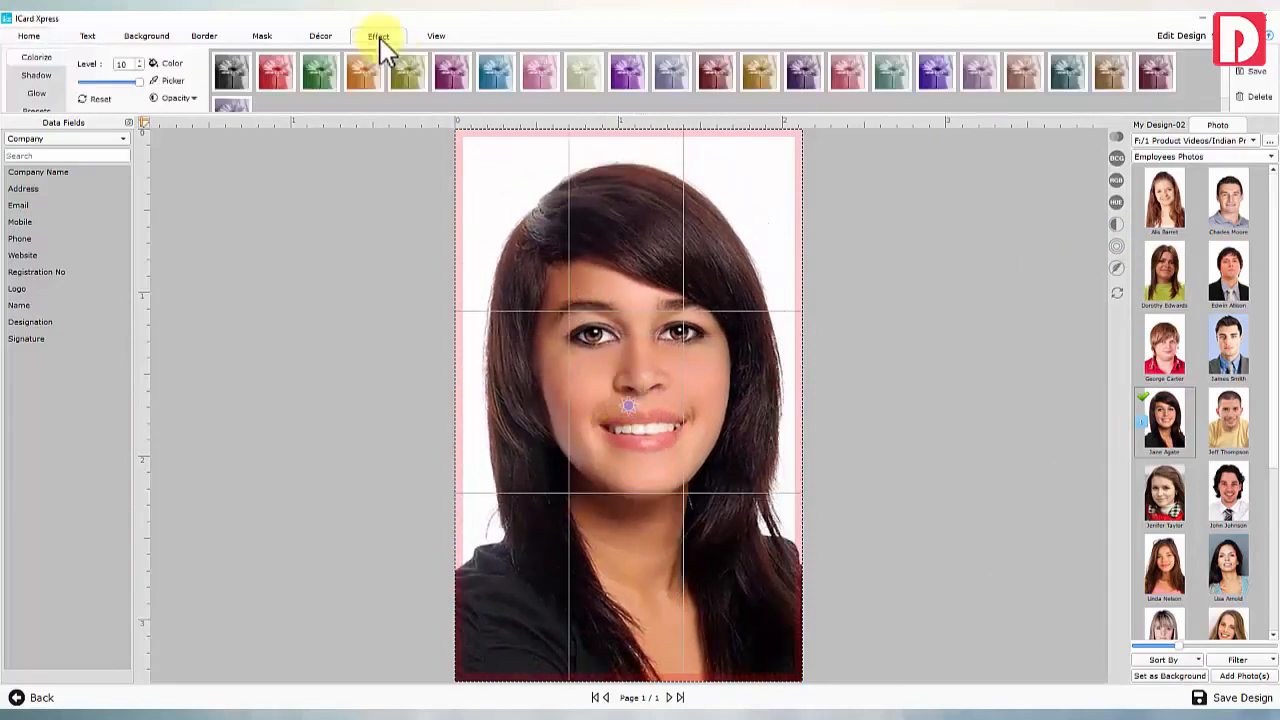
{"action": "left_click", "coordinate": [240, 75]}
{"action": "left_click", "coordinate": [106, 99]}
{"action": "key", "text": "Delete"}
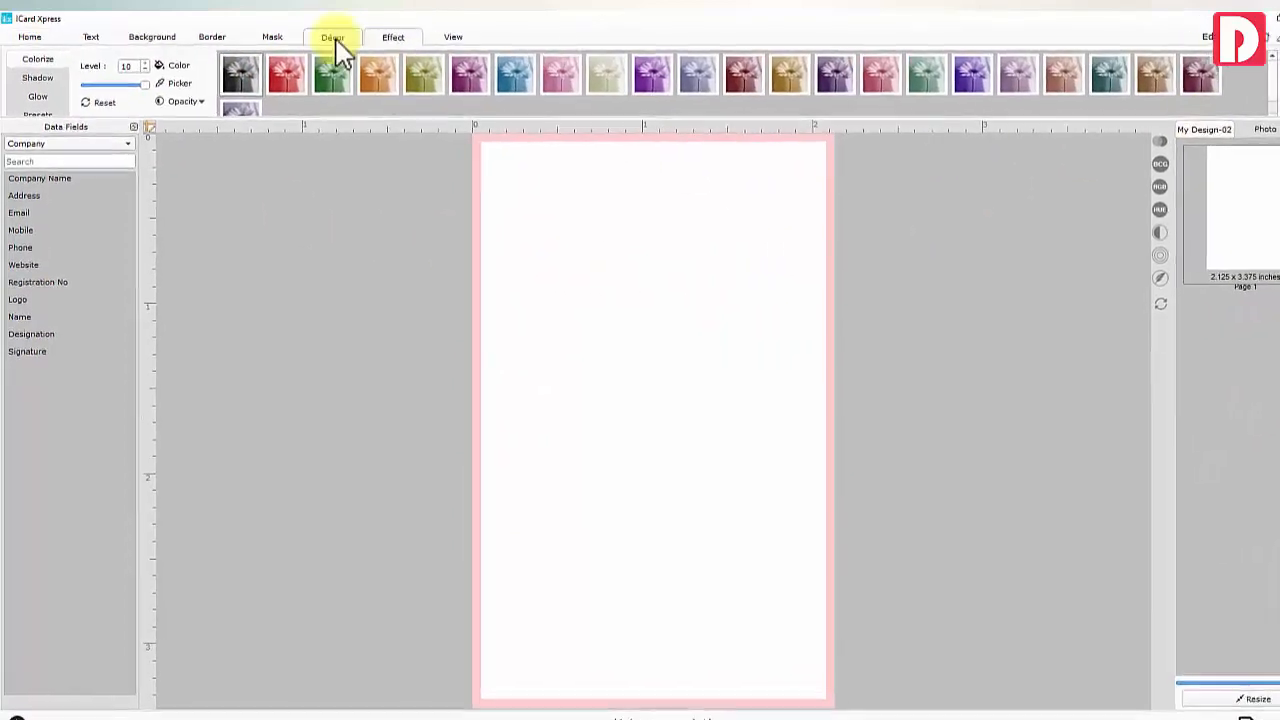
Add the SENSUS logo from the Company Logo clipart folder to the card
{"action": "left_click", "coordinate": [336, 40]}
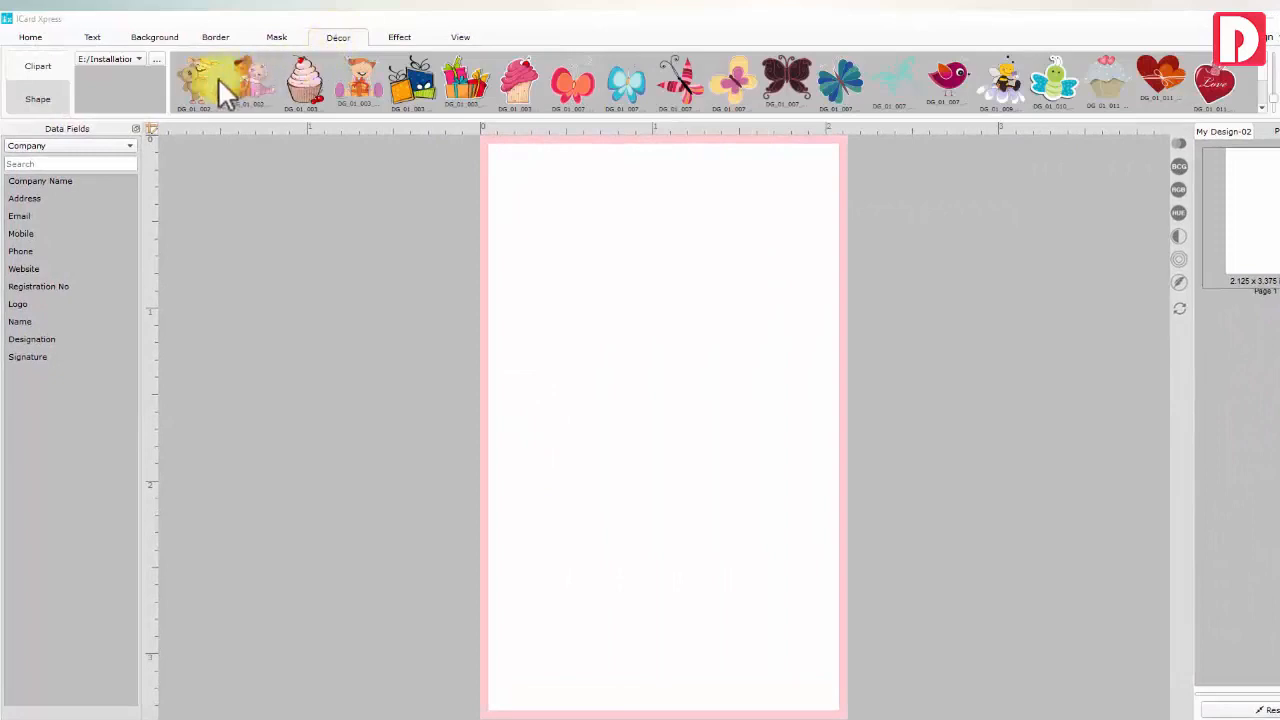
{"action": "scroll", "coordinate": [201, 78], "scroll_direction": "down", "scroll_amount": 3}
{"action": "scroll", "coordinate": [201, 78], "scroll_direction": "up", "scroll_amount": 3}
{"action": "left_click", "coordinate": [42, 100]}
{"action": "scroll", "coordinate": [137, 94], "scroll_direction": "down", "scroll_amount": 2}
{"action": "scroll", "coordinate": [140, 98], "scroll_direction": "up", "scroll_amount": 2}
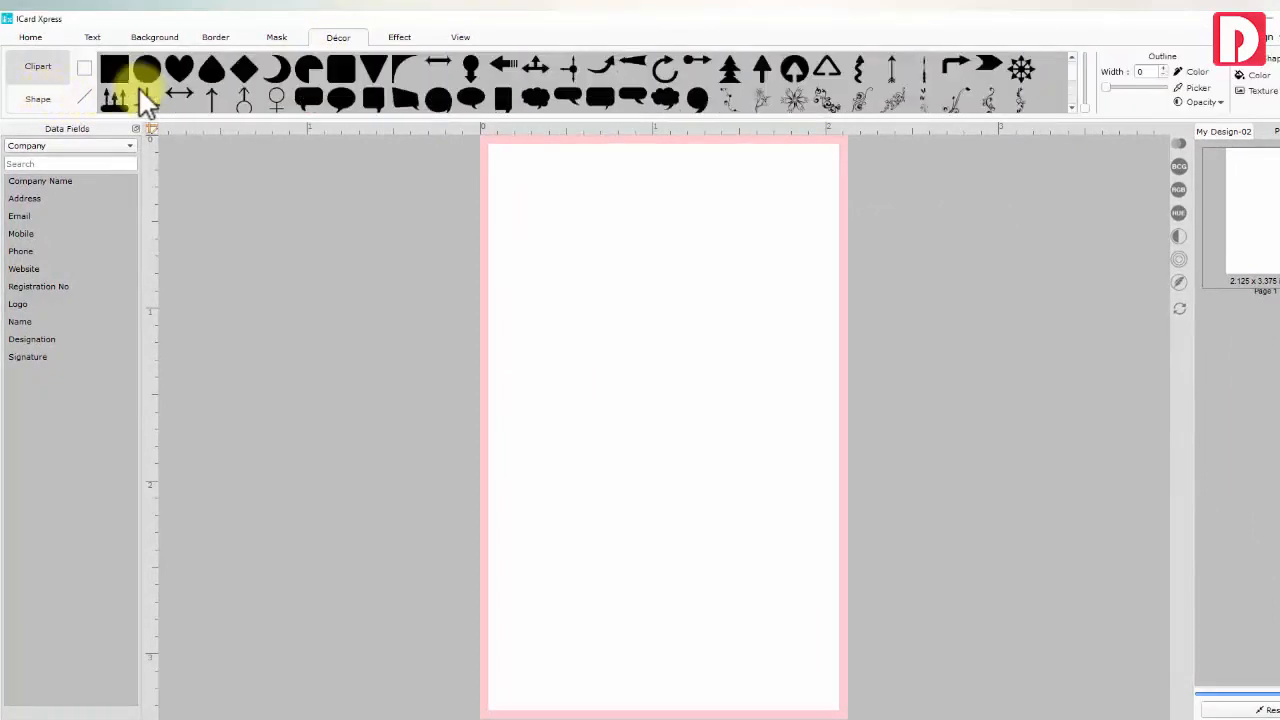
{"action": "left_click", "coordinate": [45, 66]}
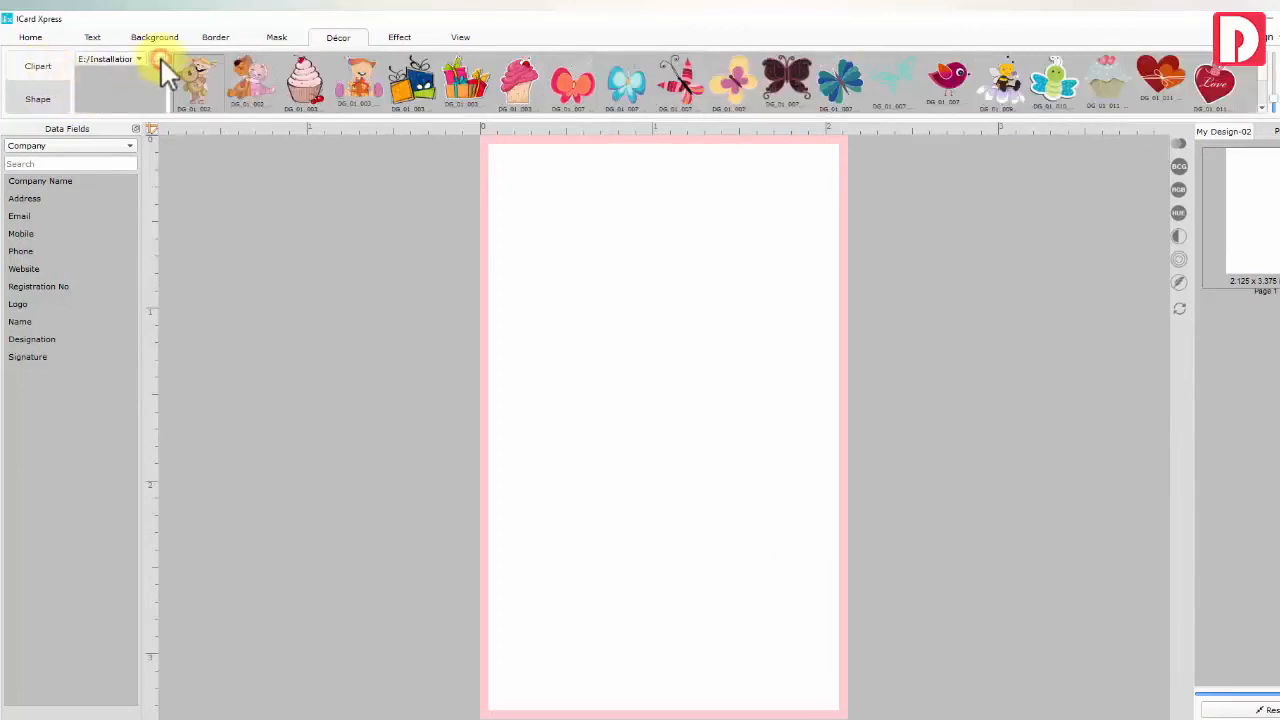
{"action": "left_click", "coordinate": [158, 60]}
{"action": "double_click", "coordinate": [205, 170]}
{"action": "left_click", "coordinate": [460, 380]}
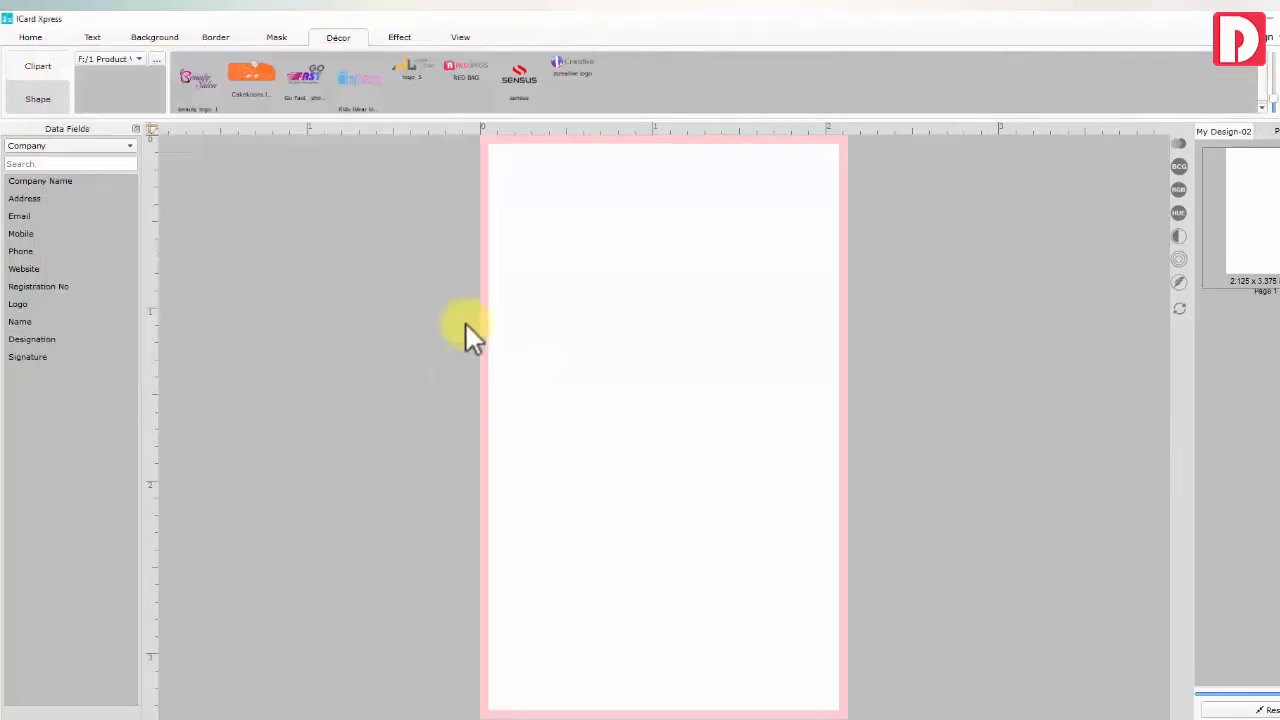
{"action": "double_click", "coordinate": [514, 81]}
Shrink the SENSUS logo and move it into the card's top-right corner
{"action": "left_click_drag", "start_coordinate": [648, 432], "coordinate": [709, 262]}
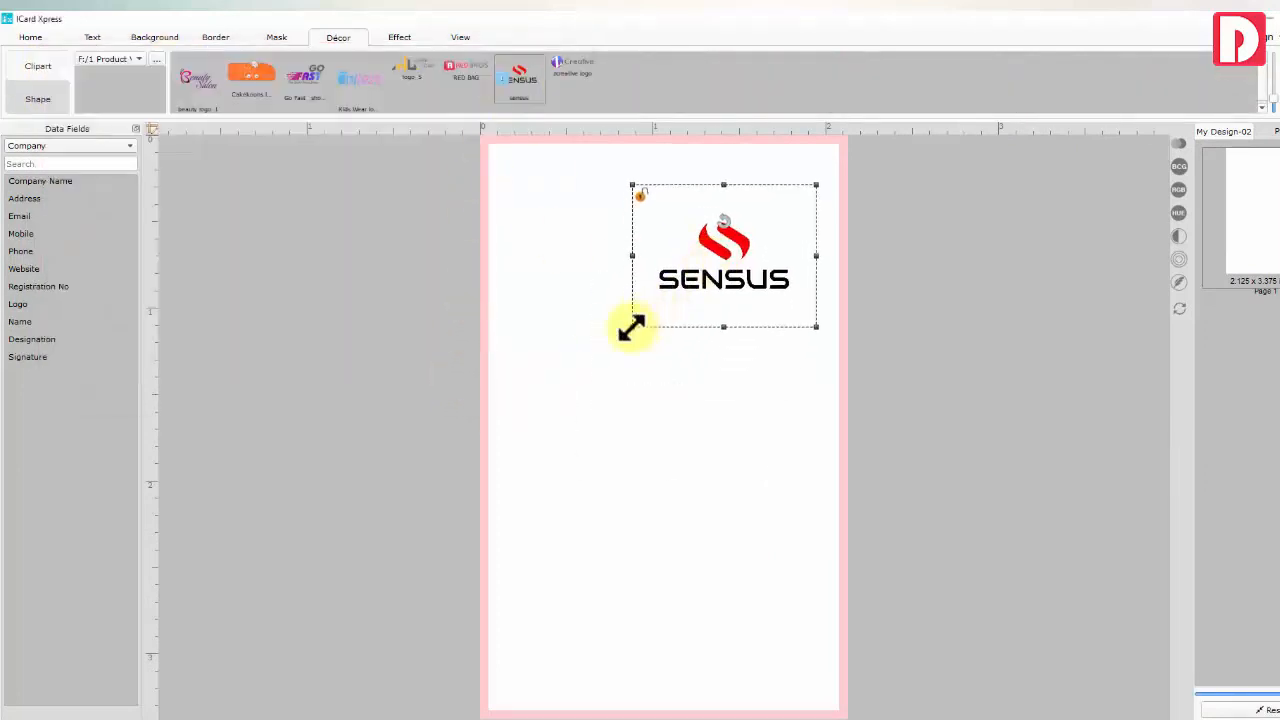
{"action": "left_click_drag", "start_coordinate": [632, 327], "coordinate": [674, 295]}
{"action": "left_click_drag", "start_coordinate": [746, 258], "coordinate": [773, 200]}
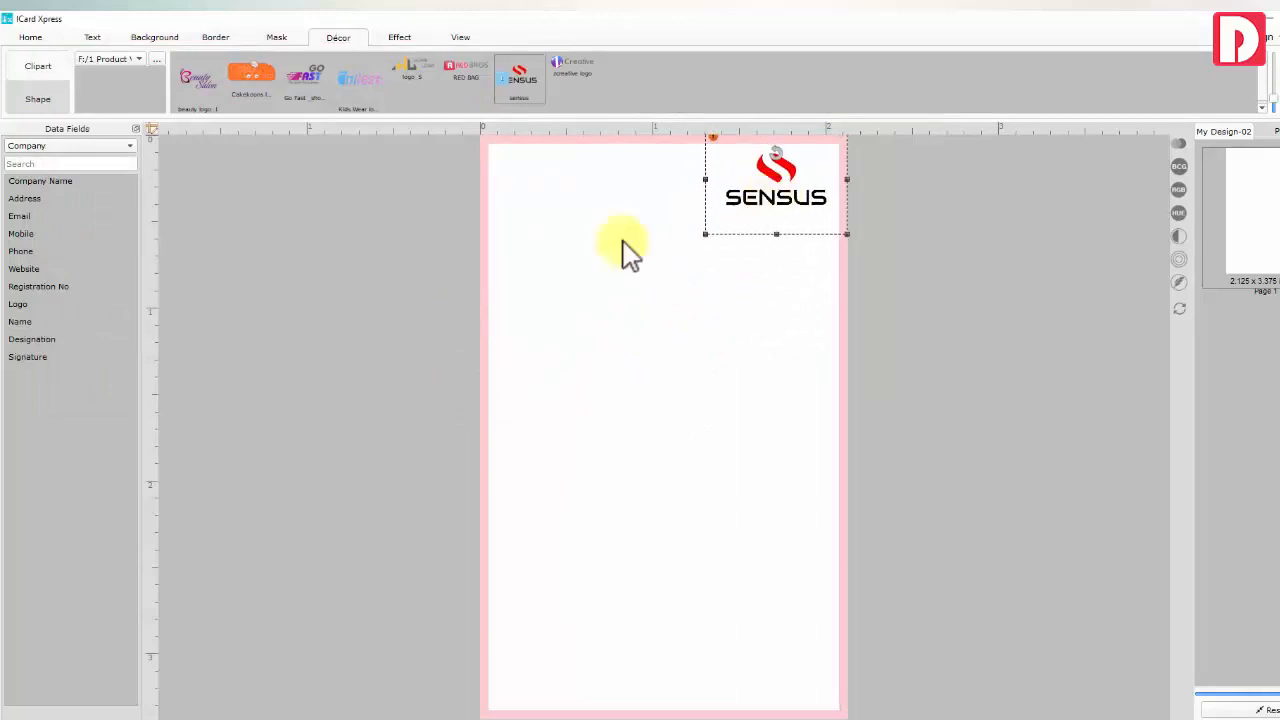
{"action": "left_click", "coordinate": [22, 304]}
{"action": "left_click", "coordinate": [762, 190]}
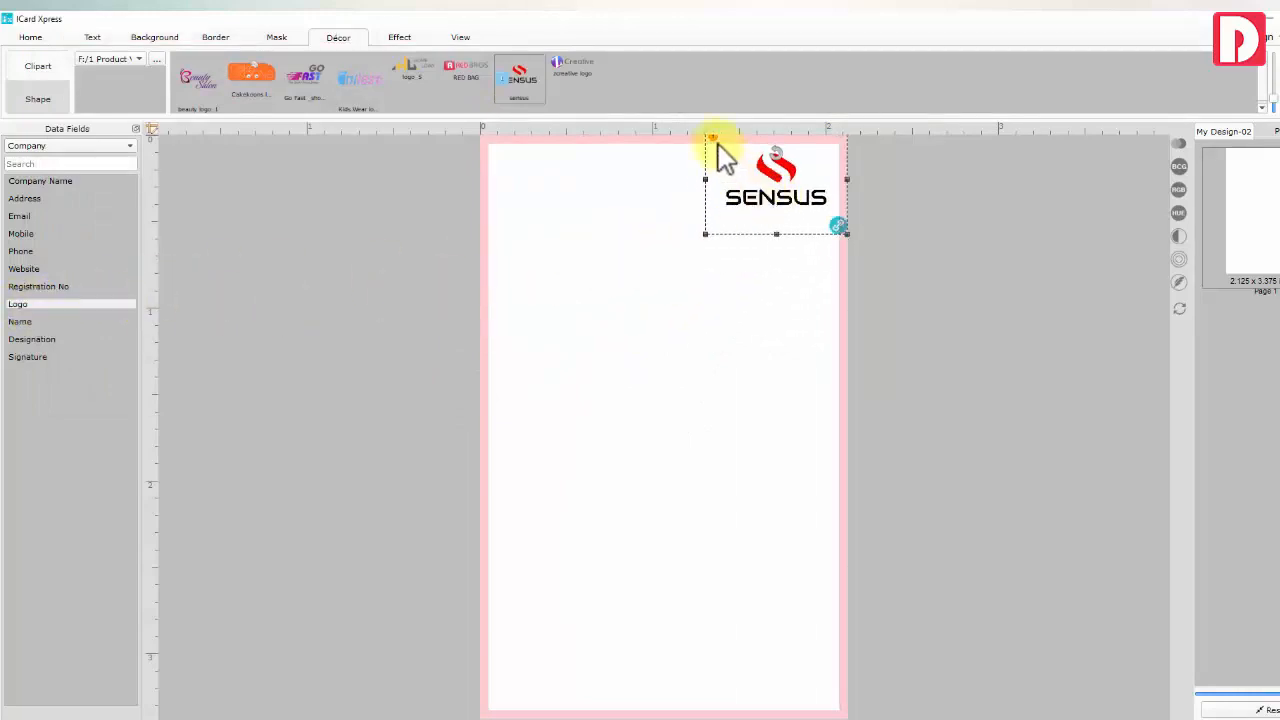
Try a drop shadow and a glow on the logo, then set No Shadow and No Glow
{"action": "left_click", "coordinate": [401, 37]}
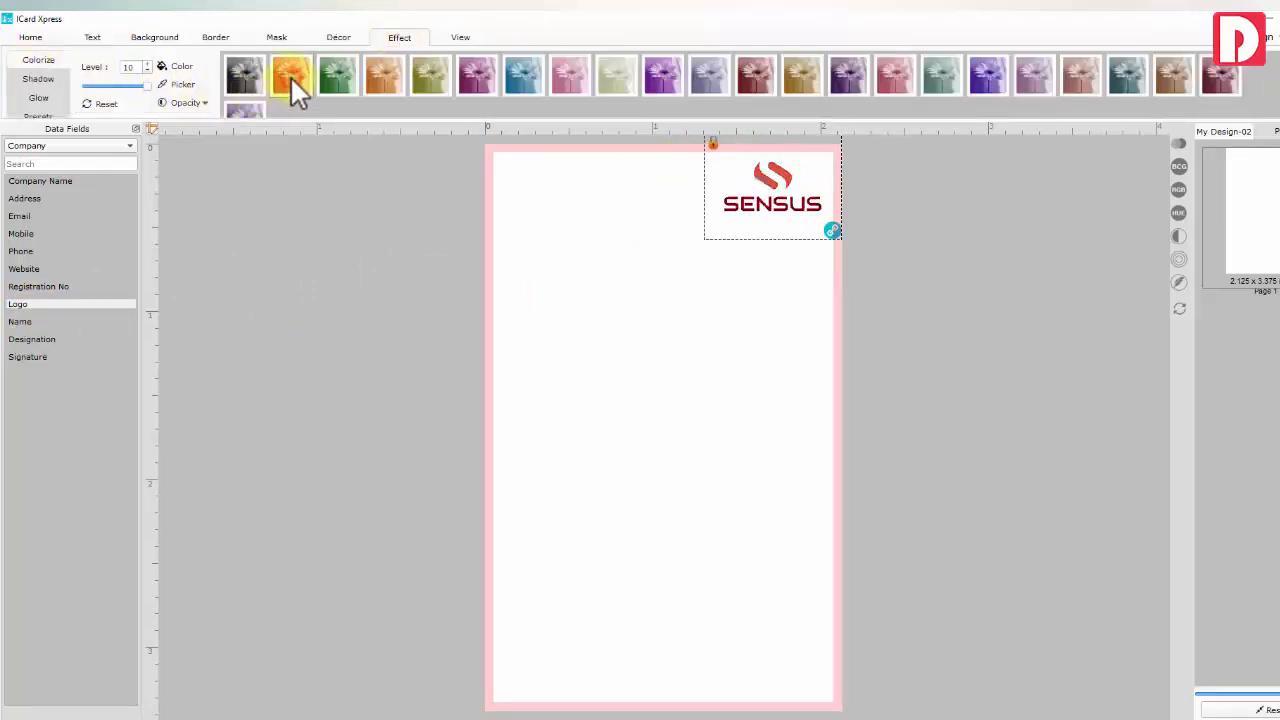
{"action": "left_click", "coordinate": [38, 79]}
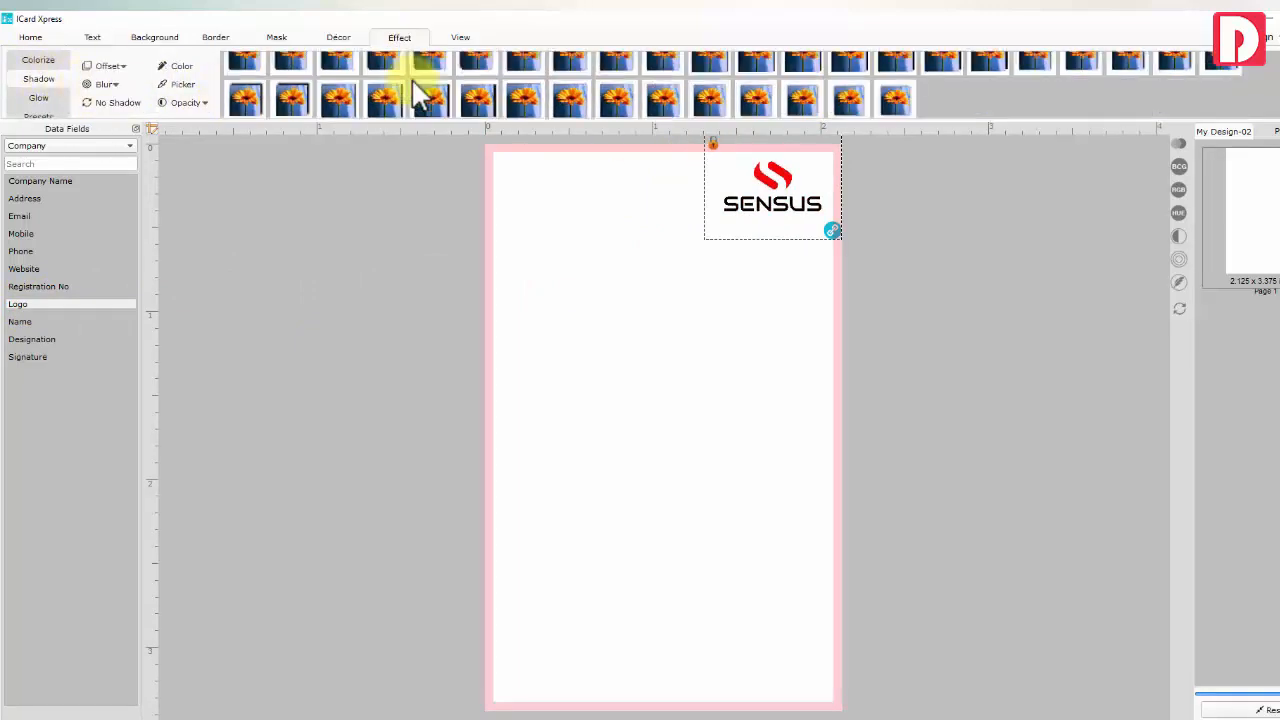
{"action": "left_click", "coordinate": [478, 100]}
{"action": "left_click", "coordinate": [118, 103]}
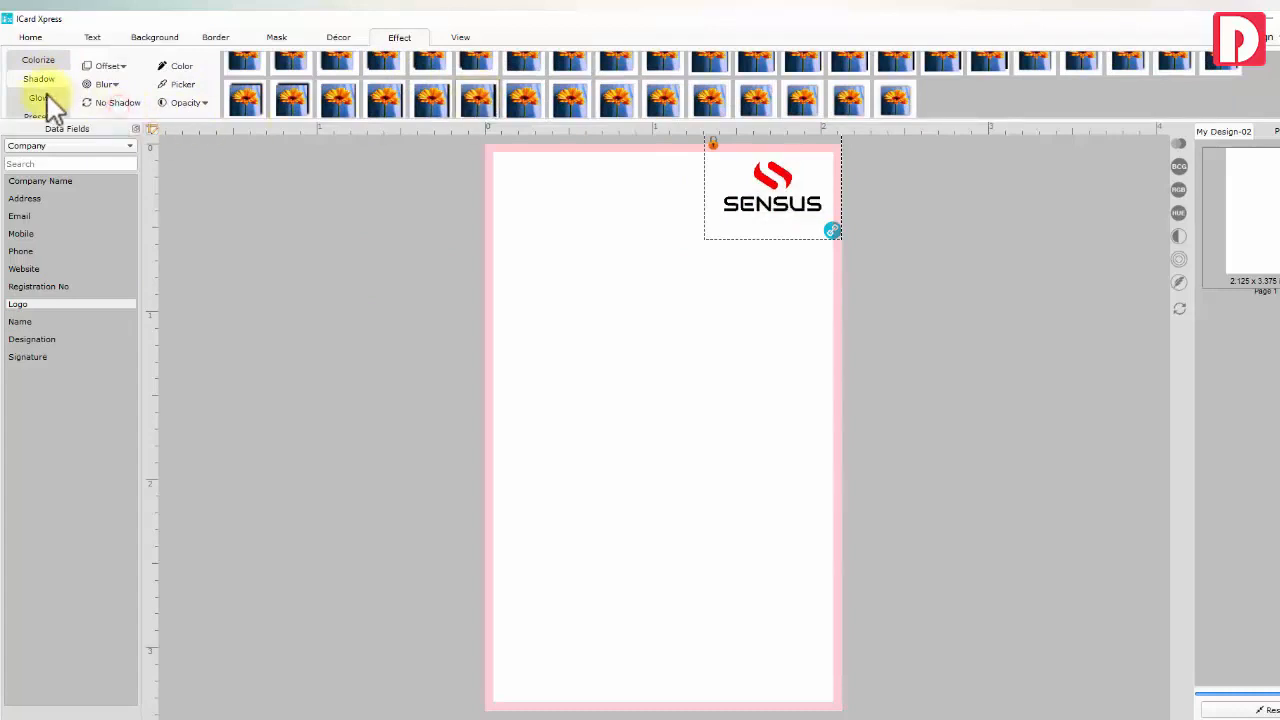
{"action": "left_click", "coordinate": [40, 98]}
{"action": "left_click", "coordinate": [345, 75]}
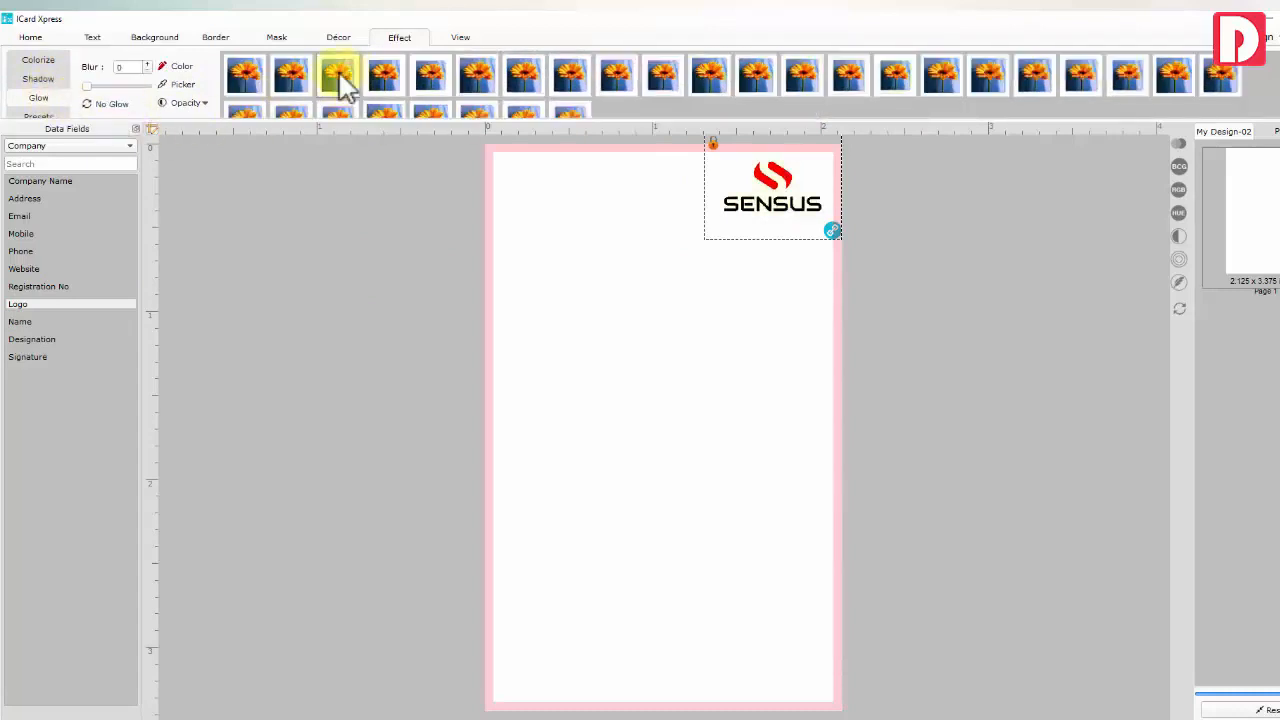
{"action": "left_click", "coordinate": [118, 104]}
{"action": "left_click", "coordinate": [381, 158]}
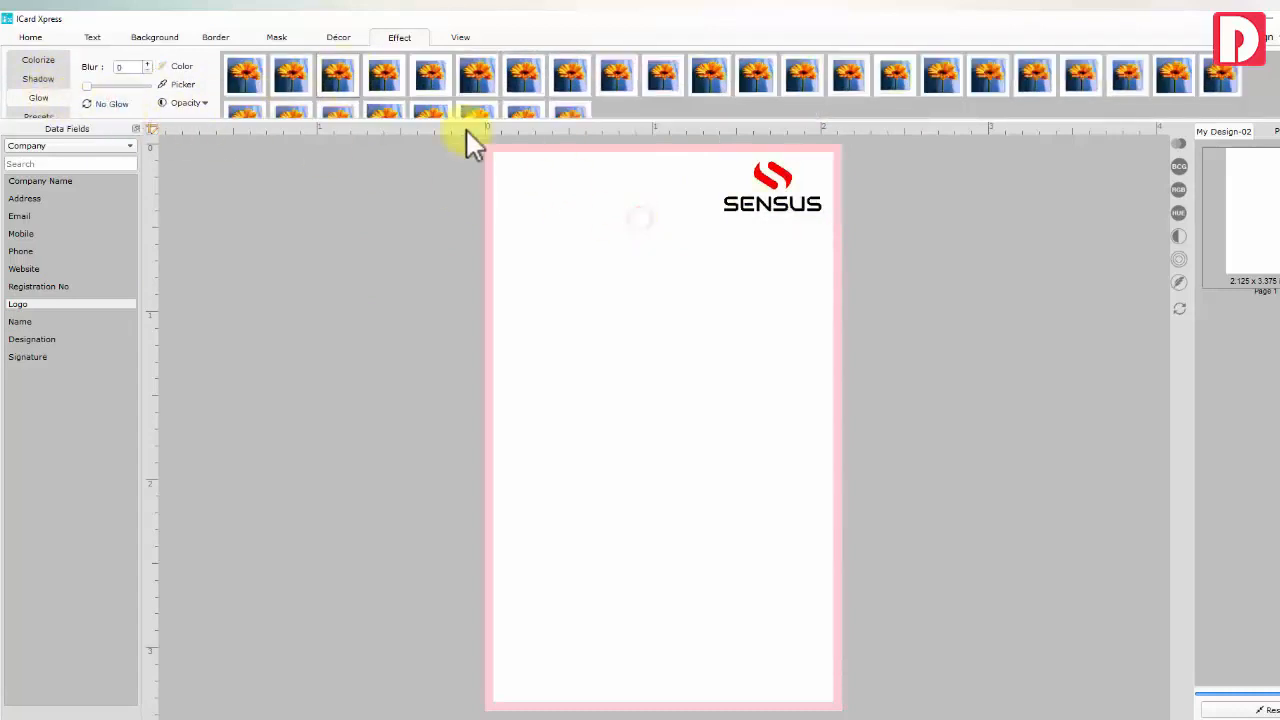
{"action": "left_click", "coordinate": [338, 37]}
{"action": "left_click", "coordinate": [50, 95]}
Add a rounded rectangle and position it over the card's top-left corner
{"action": "left_click", "coordinate": [341, 70]}
{"action": "left_click_drag", "start_coordinate": [677, 397], "coordinate": [529, 274]}
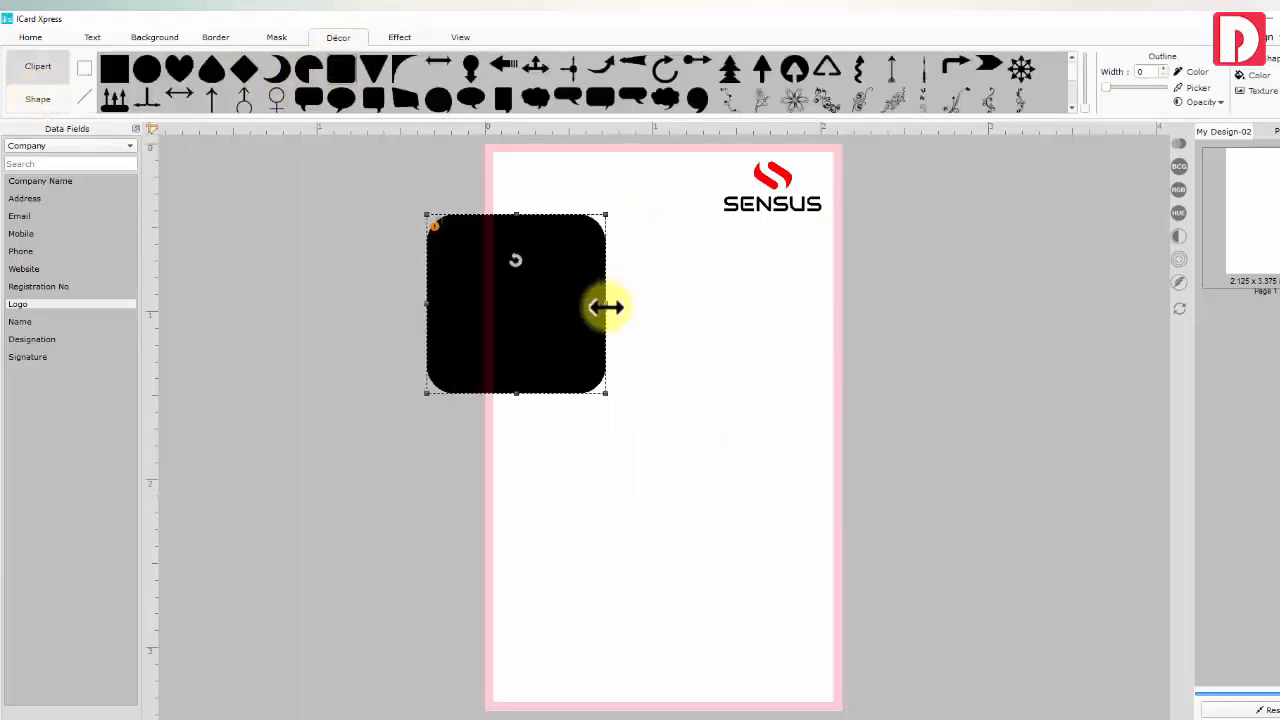
{"action": "left_click_drag", "start_coordinate": [606, 305], "coordinate": [680, 306]}
{"action": "left_click_drag", "start_coordinate": [682, 394], "coordinate": [688, 400]}
{"action": "left_click_drag", "start_coordinate": [555, 261], "coordinate": [582, 275]}
{"action": "left_click", "coordinate": [541, 420]}
{"action": "scroll", "coordinate": [541, 420], "scroll_direction": "down", "scroll_amount": 1}
{"action": "left_click_drag", "start_coordinate": [583, 345], "coordinate": [545, 273]}
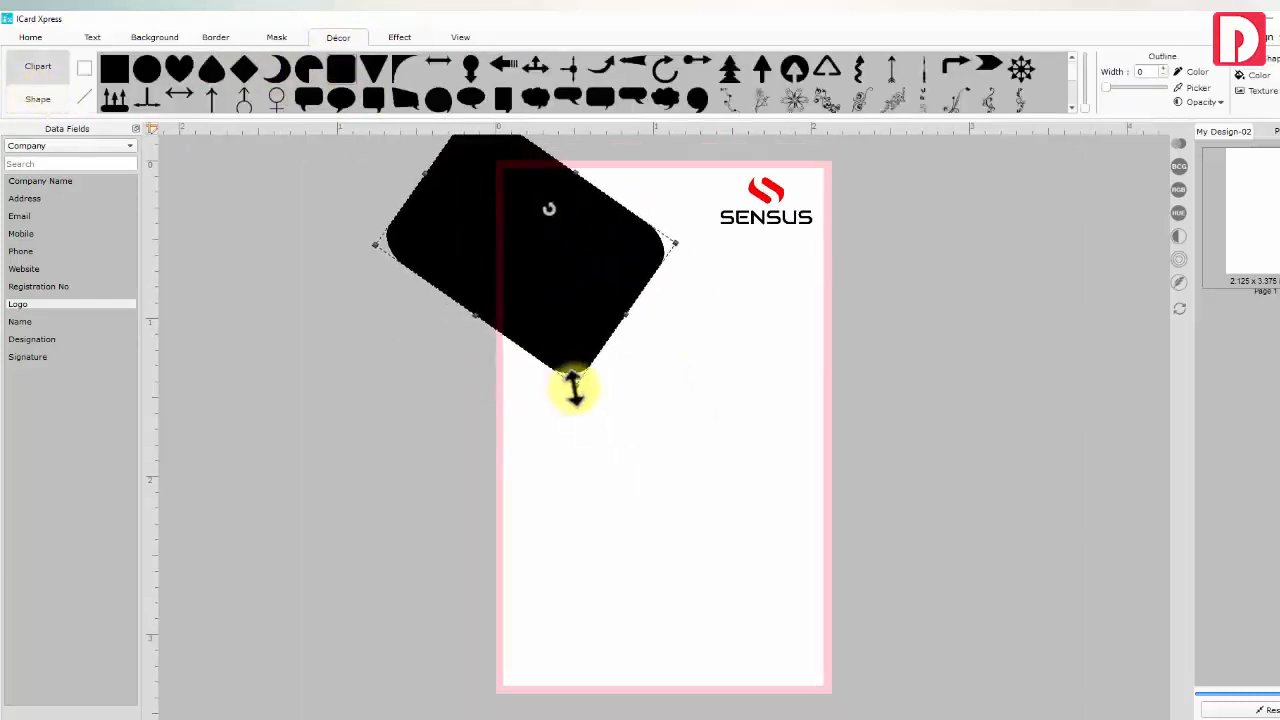
{"action": "left_click_drag", "start_coordinate": [573, 387], "coordinate": [584, 408]}
{"action": "left_click_drag", "start_coordinate": [594, 289], "coordinate": [594, 286]}
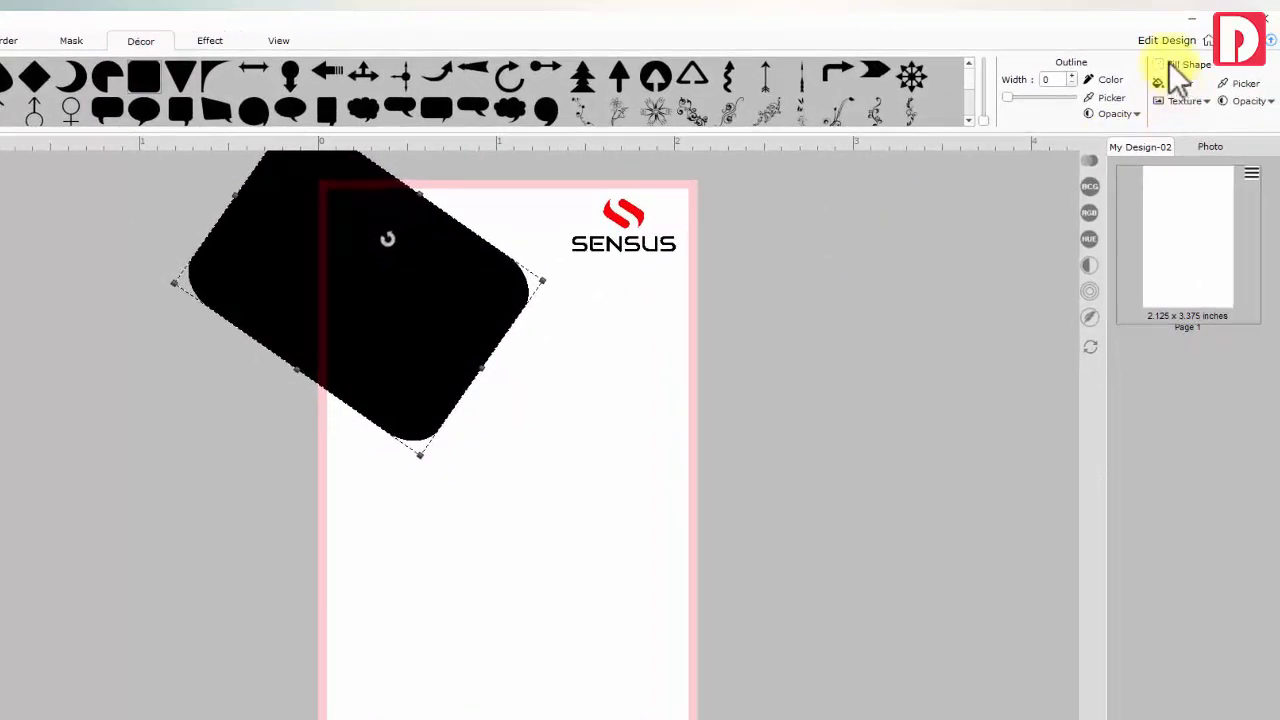
Fill the rectangle pale yellow-green, remove its outline and make it semi-transparent
{"action": "left_click", "coordinate": [1218, 79]}
{"action": "left_click_drag", "start_coordinate": [637, 556], "coordinate": [586, 562]}
{"action": "key", "text": "ctrl+v"}
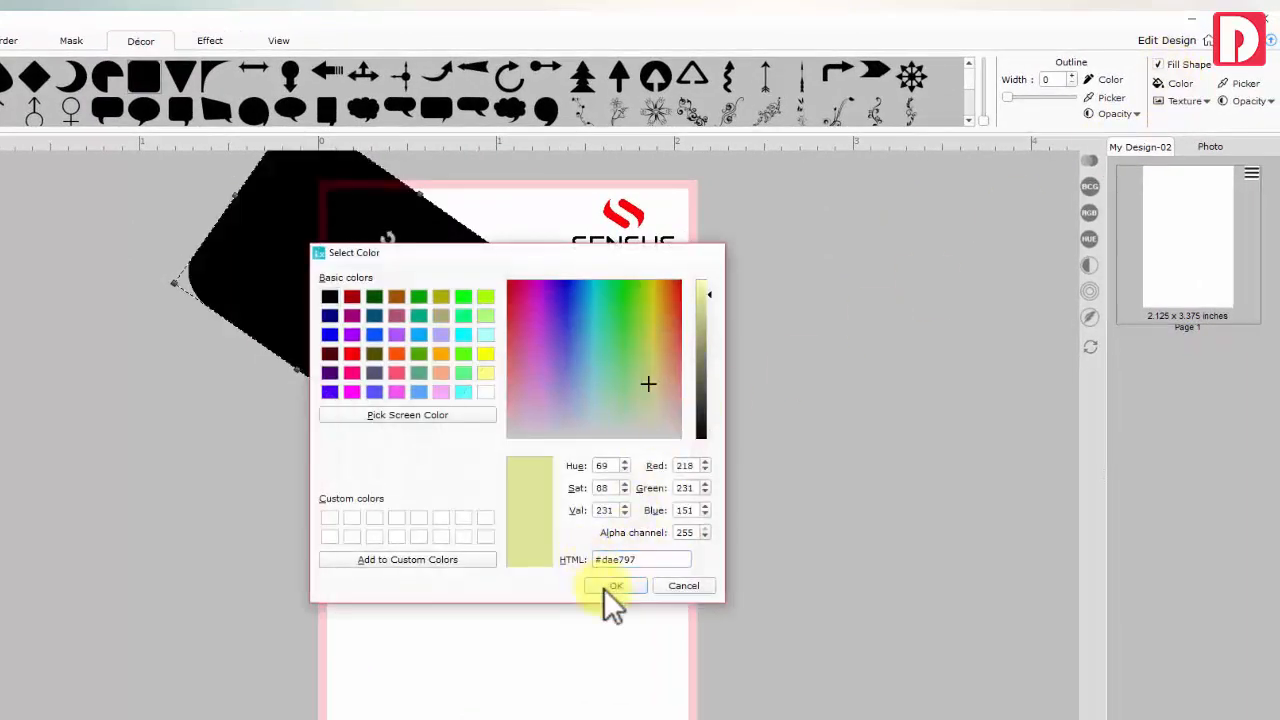
{"action": "left_click", "coordinate": [615, 585]}
{"action": "left_click_drag", "start_coordinate": [1008, 97], "coordinate": [998, 96]}
{"action": "left_click", "coordinate": [1106, 79]}
{"action": "left_click", "coordinate": [681, 585]}
{"action": "left_click", "coordinate": [1248, 101]}
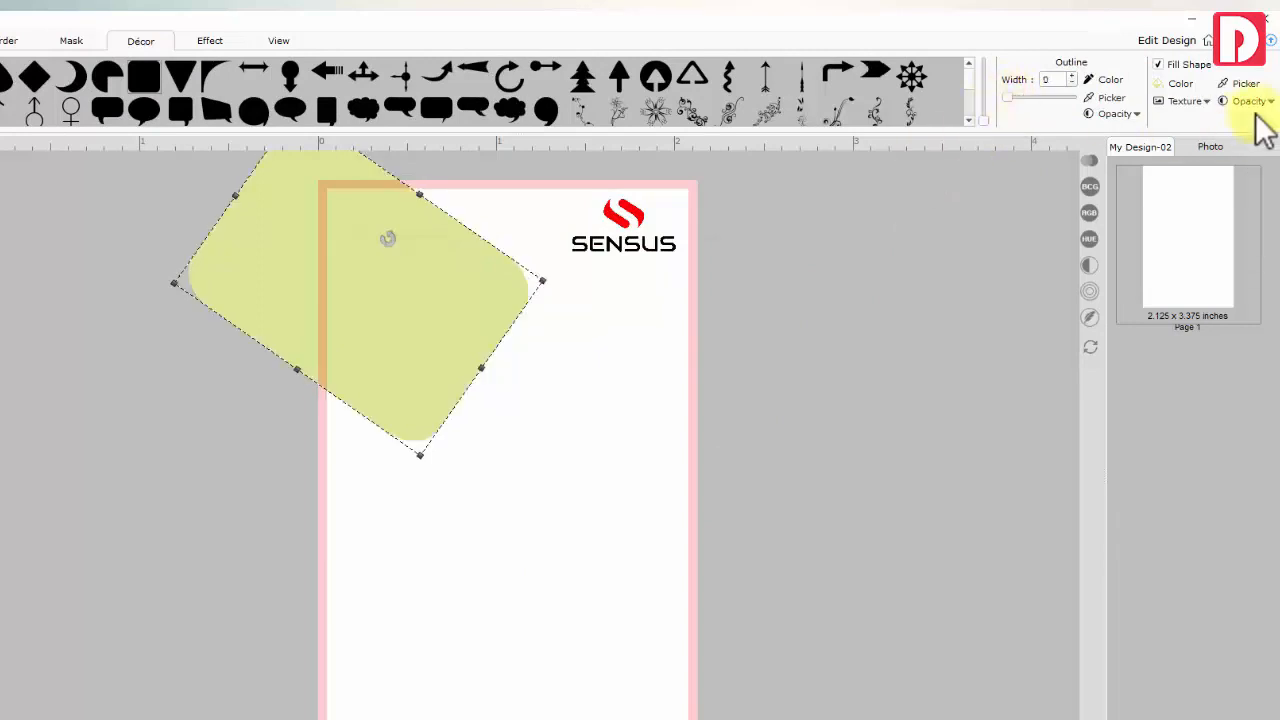
{"action": "mouse_move", "coordinate": [1223, 136]}
{"action": "left_mouse_down"}
{"action": "mouse_move", "coordinate": [1138, 137]}
{"action": "mouse_move", "coordinate": [1245, 135]}
{"action": "left_mouse_up"}
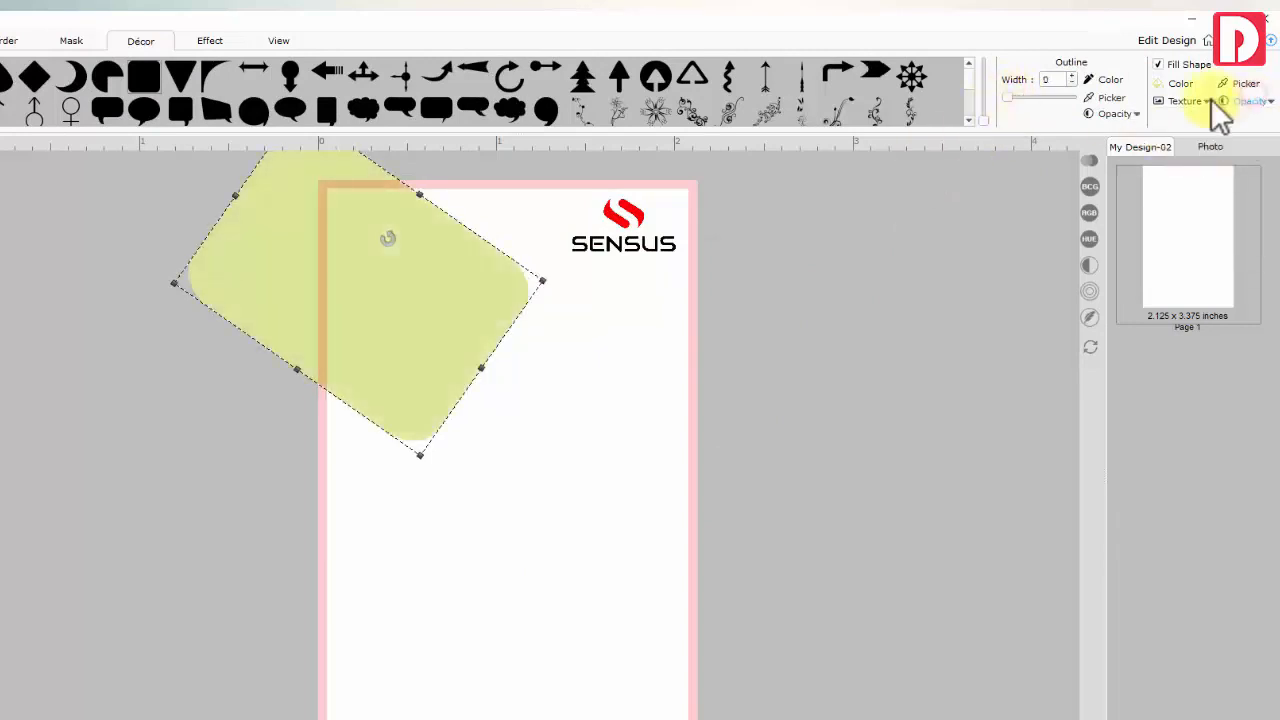
{"action": "left_click", "coordinate": [1194, 116]}
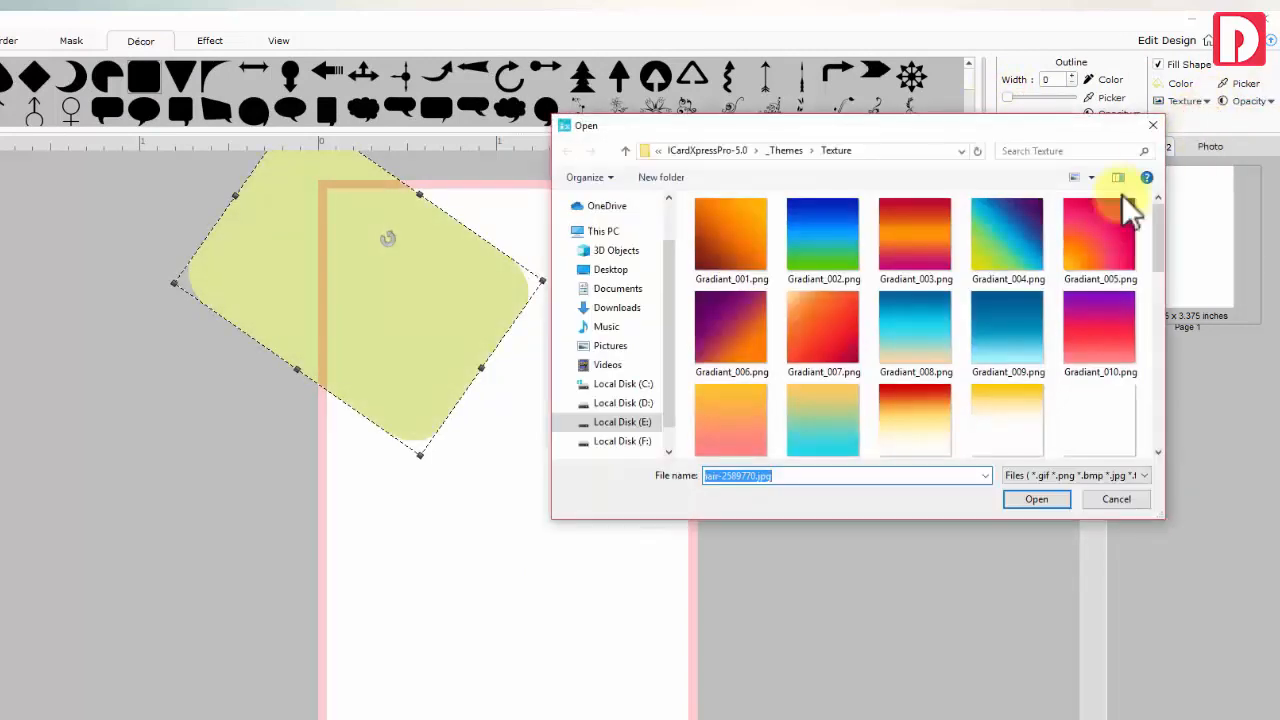
{"action": "scroll", "coordinate": [1042, 284], "scroll_direction": "down", "scroll_amount": 2}
{"action": "left_click", "coordinate": [1114, 495]}
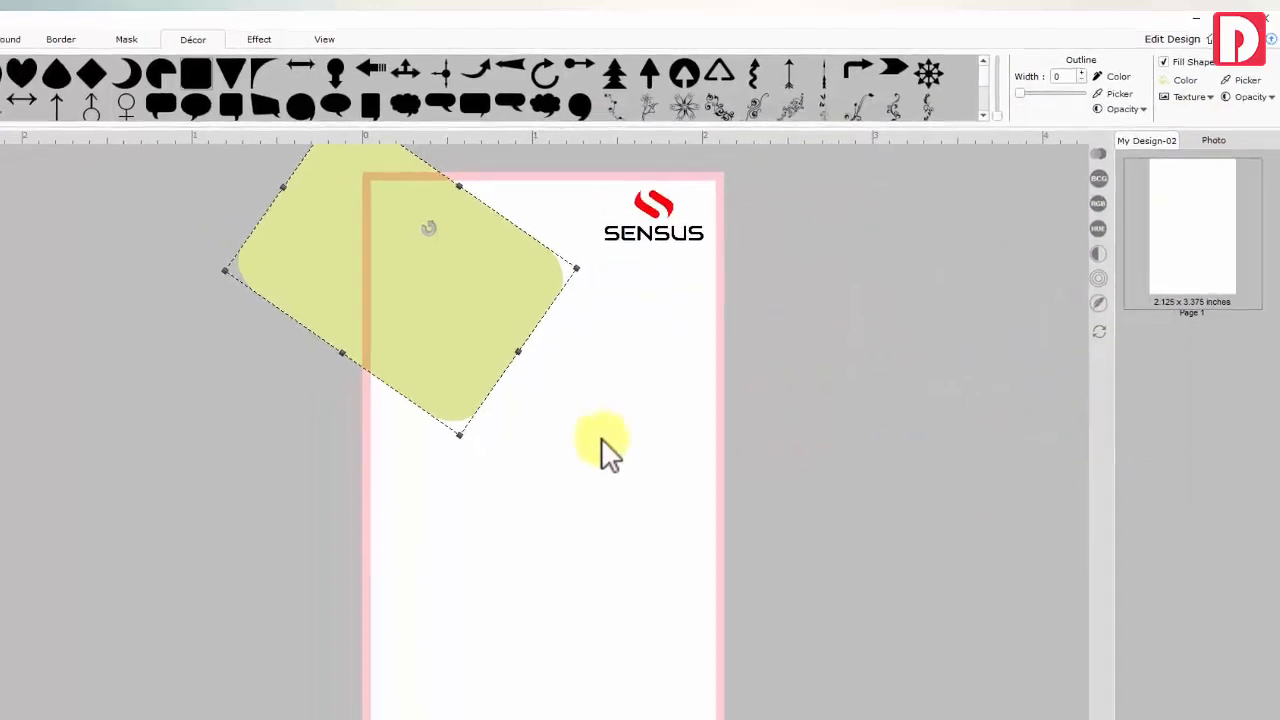
{"action": "left_click", "coordinate": [567, 460]}
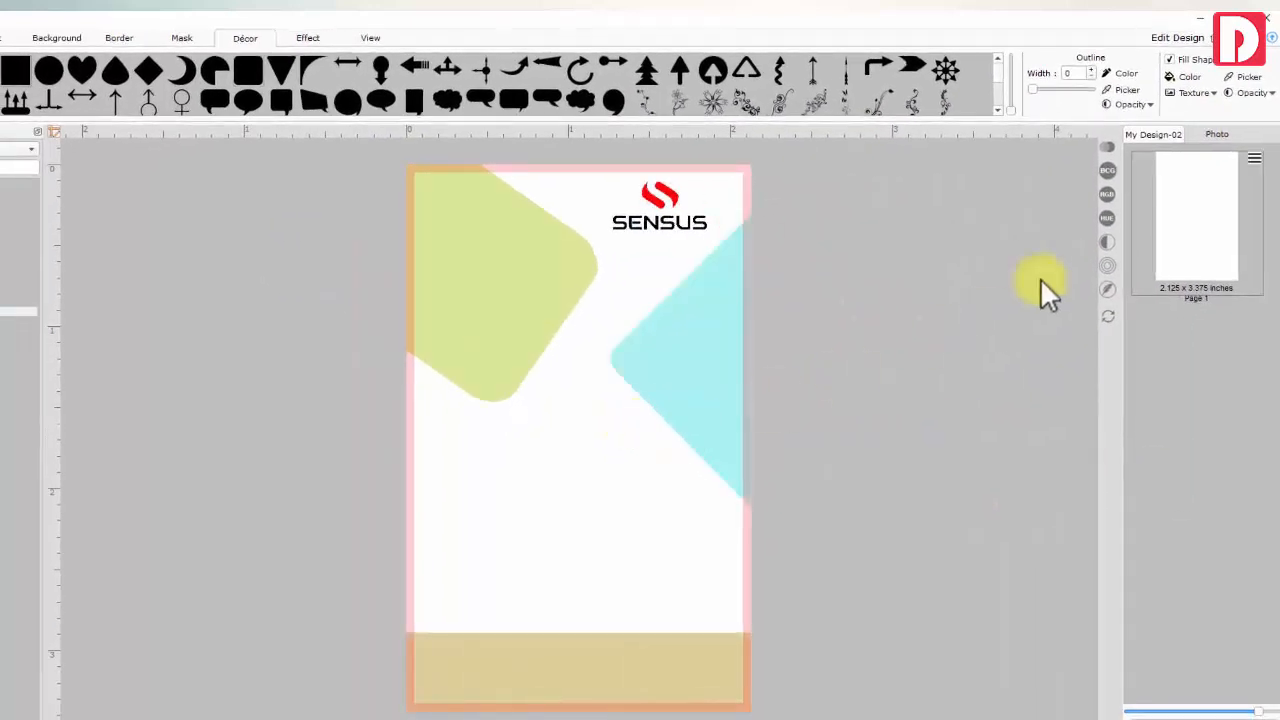
Add an employee photo to the card, then delete it again
{"action": "left_click", "coordinate": [1193, 135]}
{"action": "double_click", "coordinate": [1161, 219]}
{"action": "left_click", "coordinate": [586, 417]}
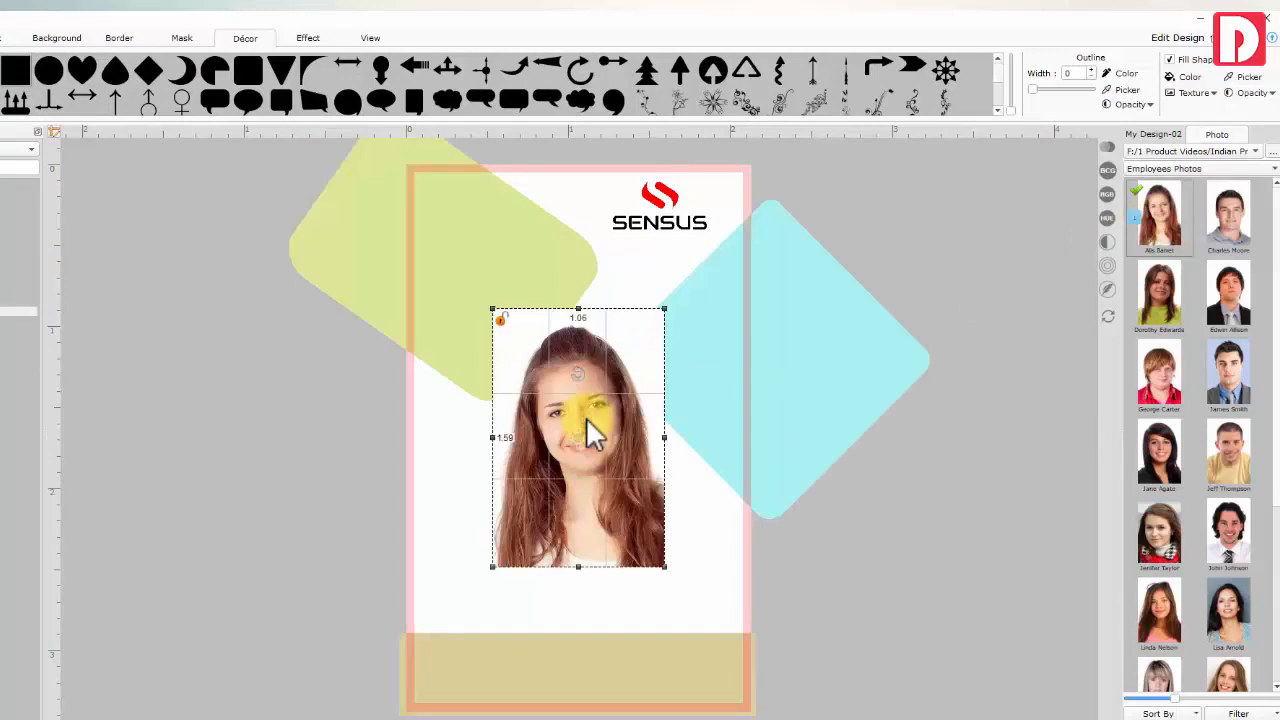
{"action": "key", "text": "Delete"}
{"action": "left_click", "coordinate": [1153, 134]}
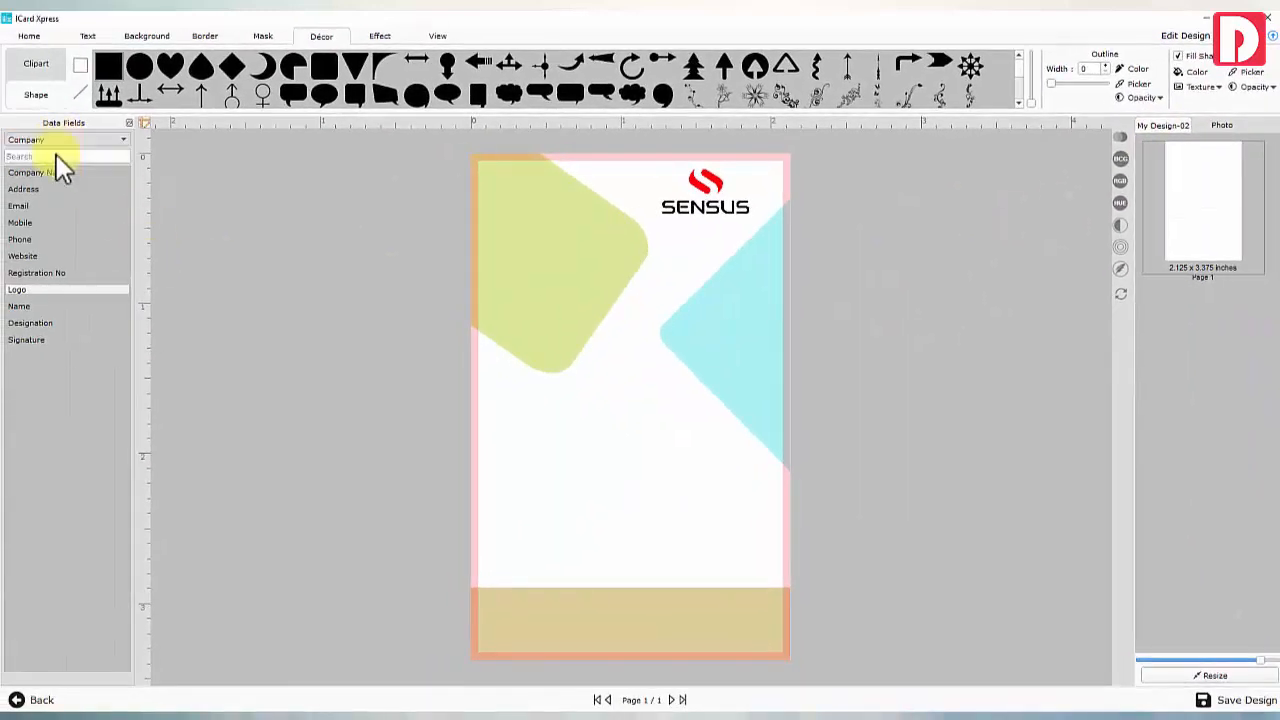
Add a Photo field placeholder below the logo and size it 0.90 by 1.12
{"action": "left_click", "coordinate": [56, 154]}
{"action": "double_click", "coordinate": [36, 289]}
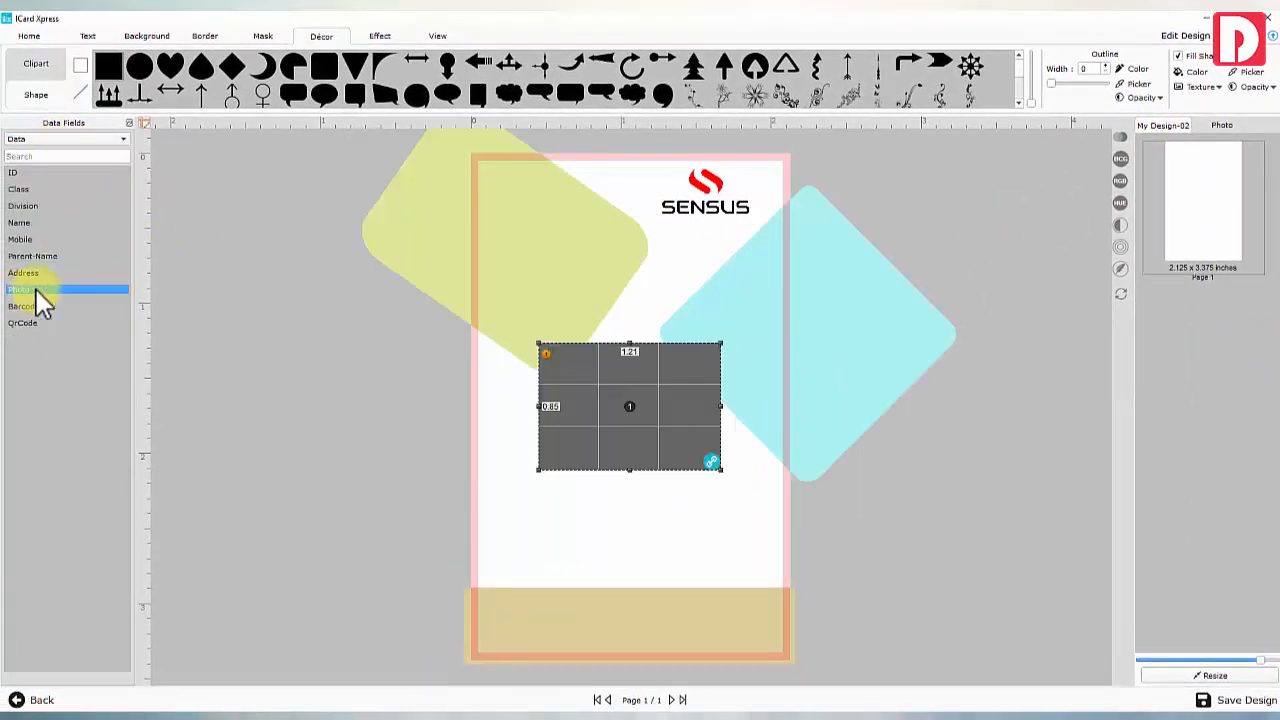
{"action": "left_click_drag", "start_coordinate": [564, 413], "coordinate": [580, 350]}
{"action": "left_click", "coordinate": [563, 334]}
{"action": "type", "text": "0.90"}
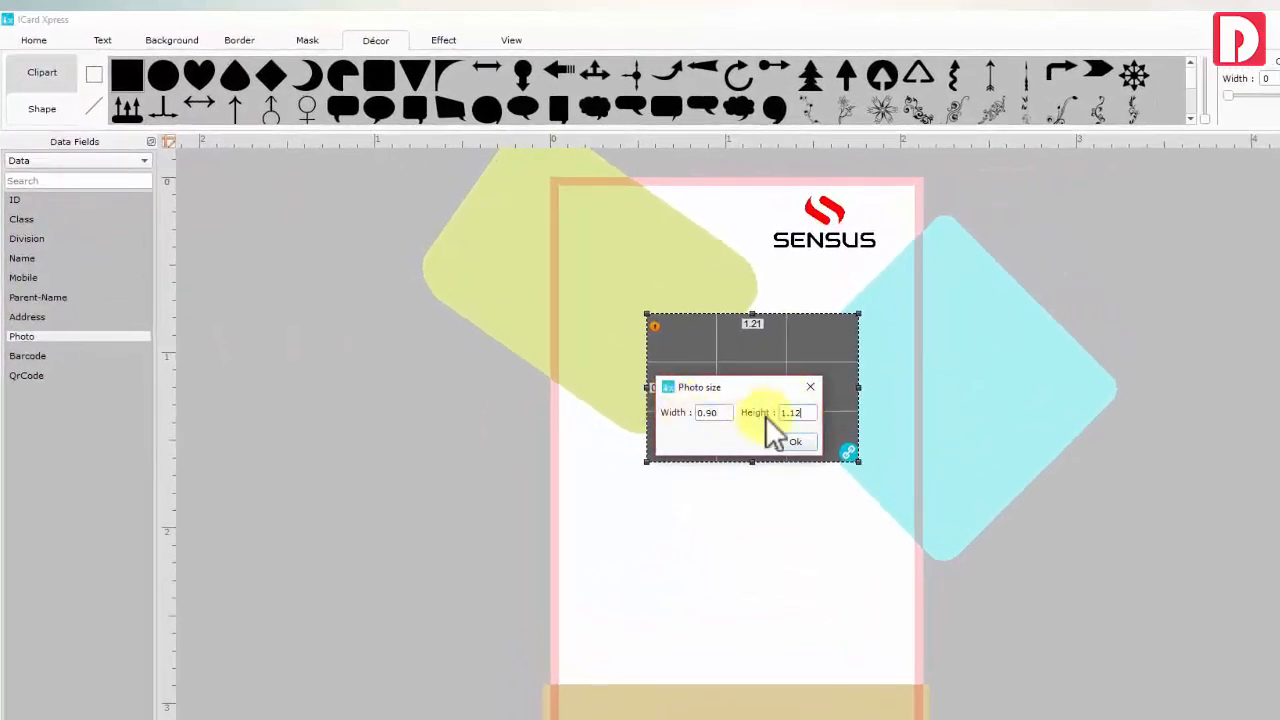
{"action": "type", "text": "1.12"}
{"action": "left_click", "coordinate": [795, 441]}
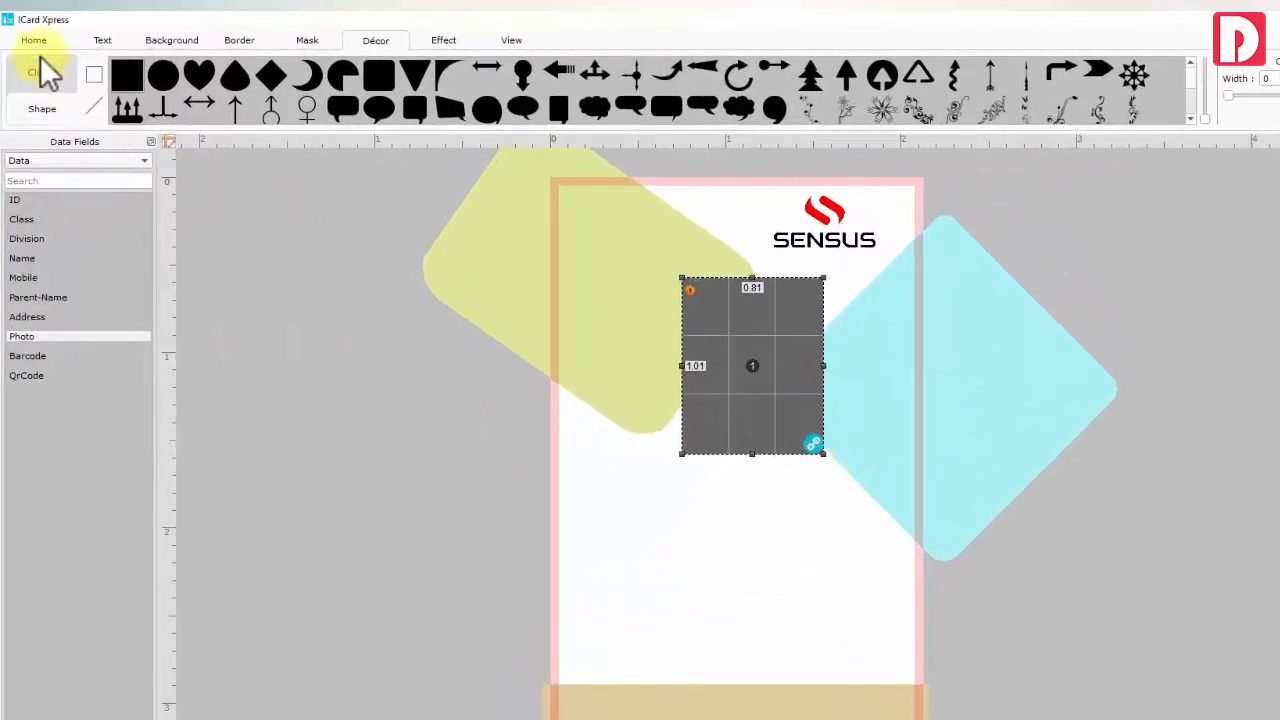
Review the Edit photo tools list for the placeholder, then deselect it
{"action": "left_click", "coordinate": [34, 41]}
{"action": "left_click", "coordinate": [689, 64]}
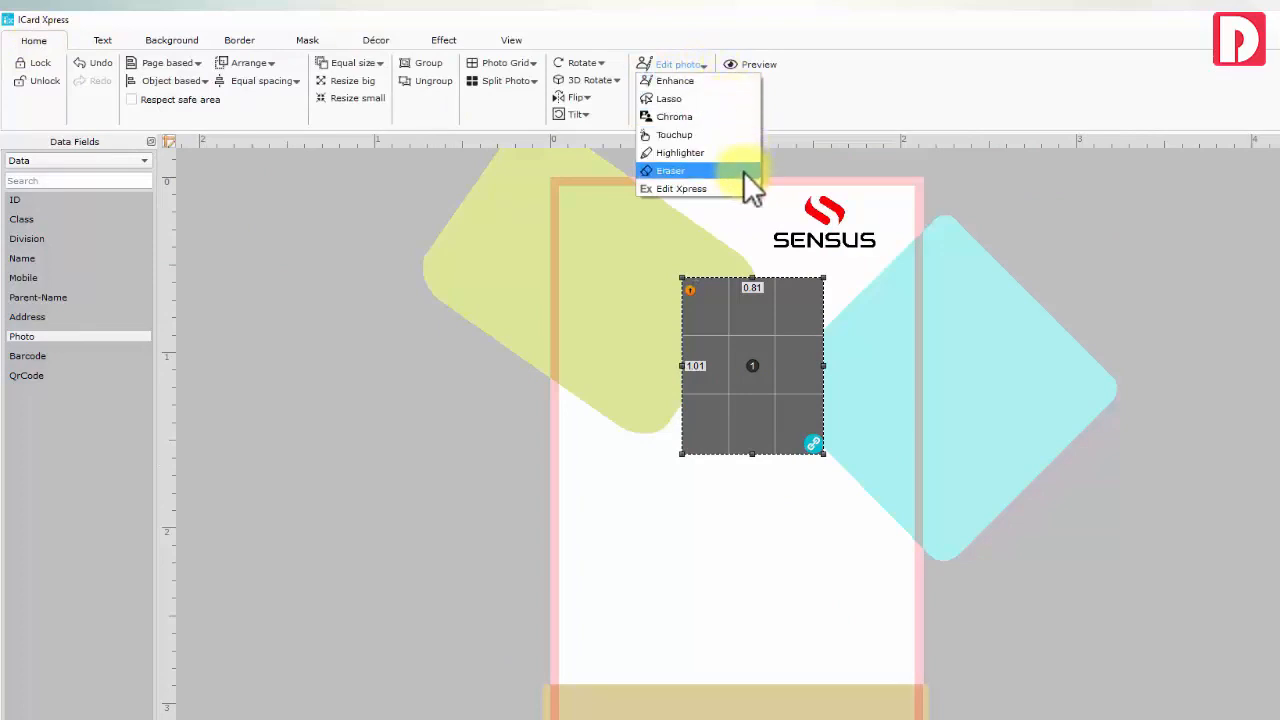
{"action": "left_click", "coordinate": [697, 63]}
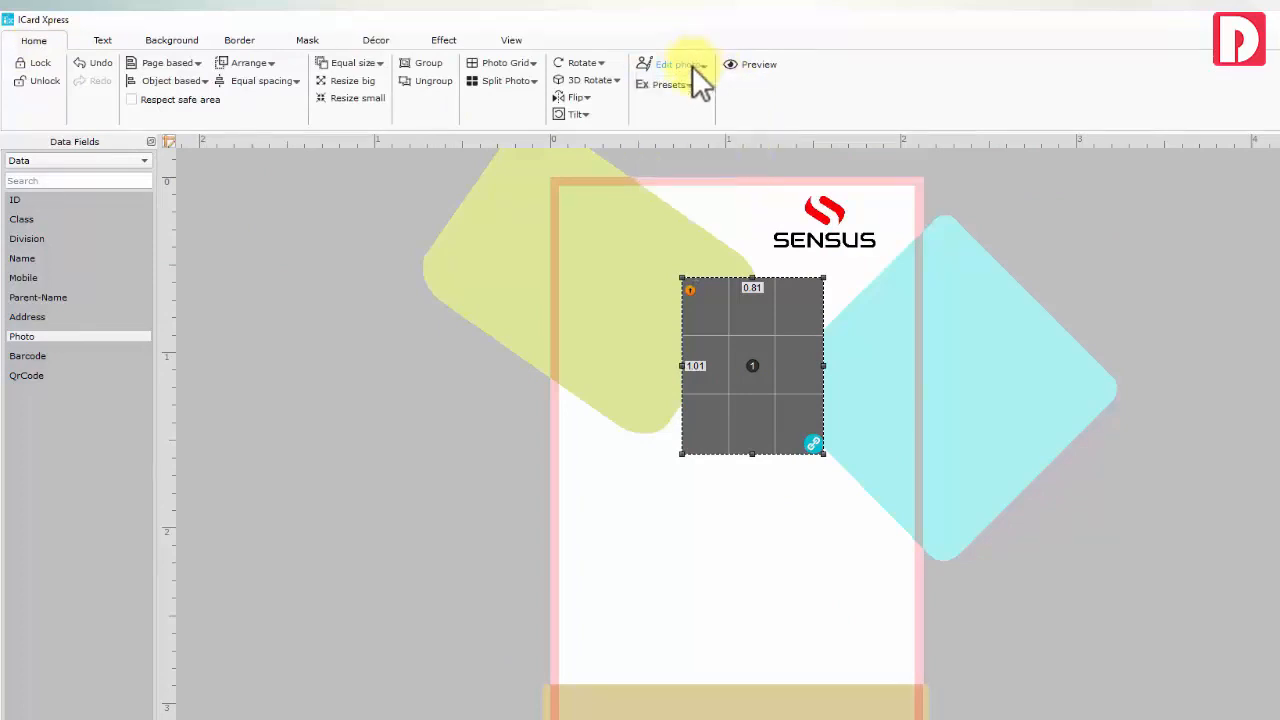
{"action": "left_click", "coordinate": [643, 457]}
Add an 'ID' title text in the Swis721 BT font
{"action": "left_click", "coordinate": [115, 37]}
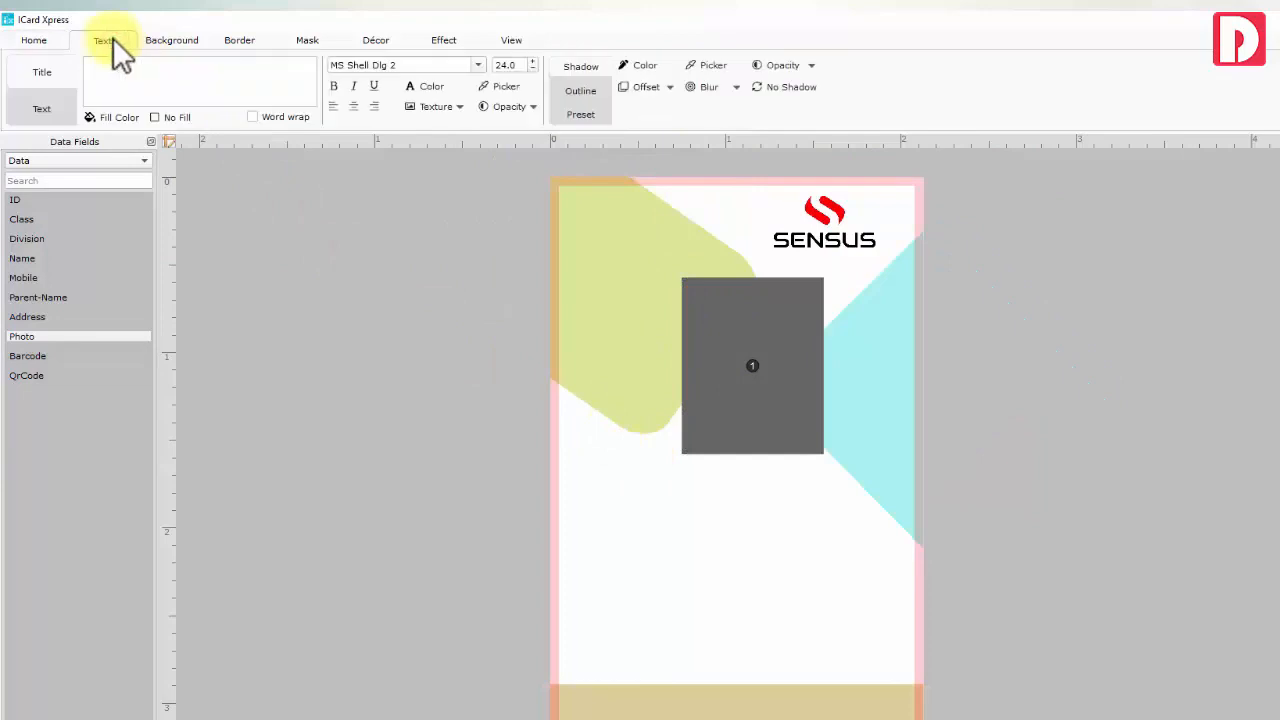
{"action": "left_click", "coordinate": [47, 100]}
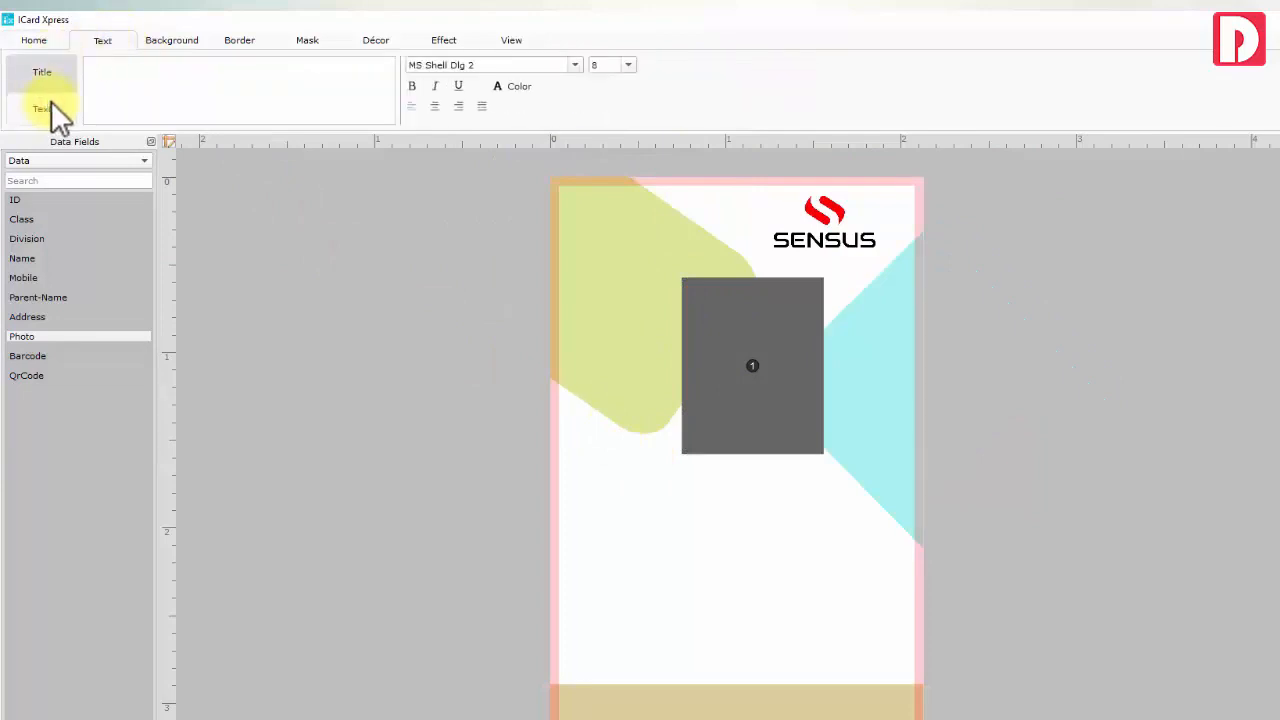
{"action": "left_click", "coordinate": [121, 77]}
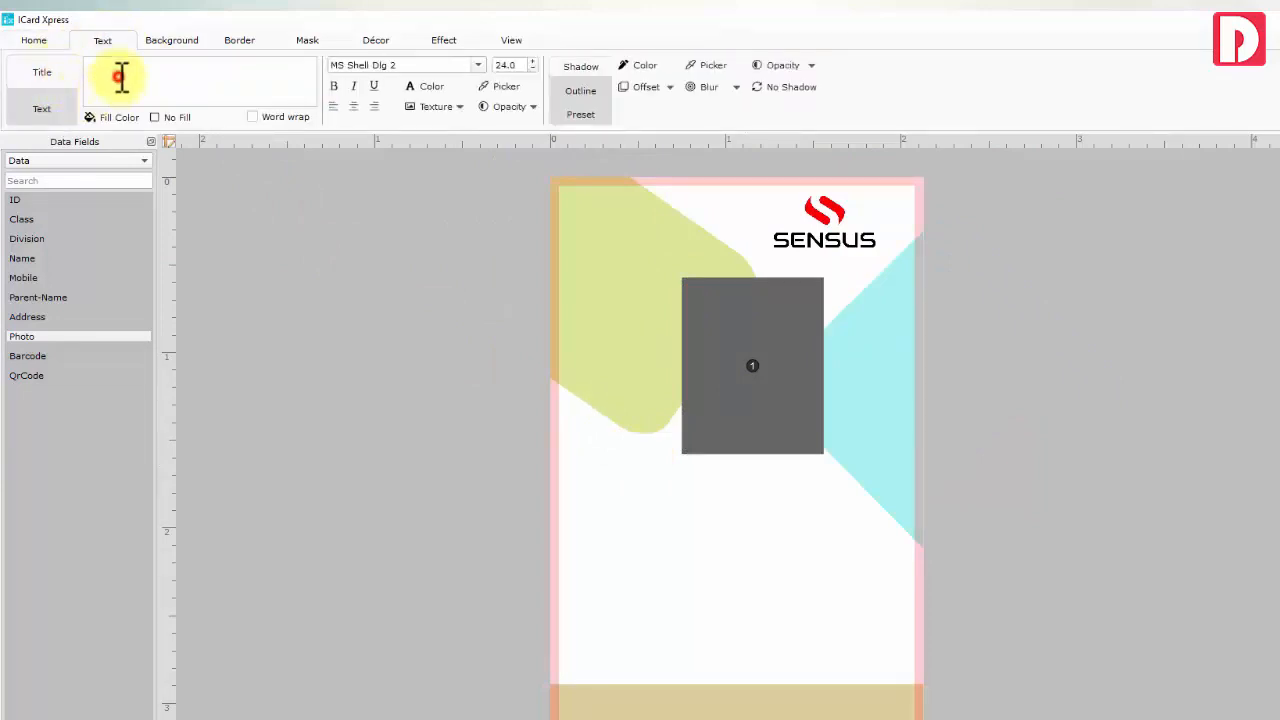
{"action": "type", "text": "ID"}
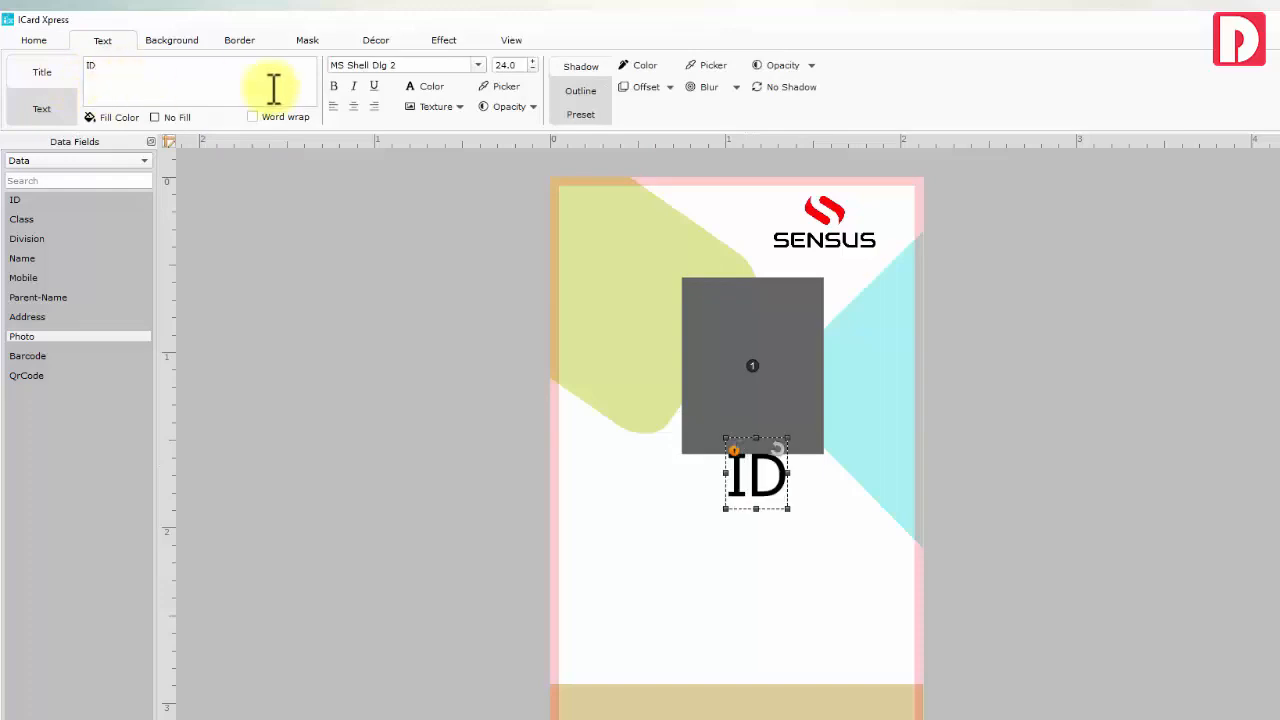
{"action": "left_click_drag", "start_coordinate": [409, 63], "coordinate": [329, 70]}
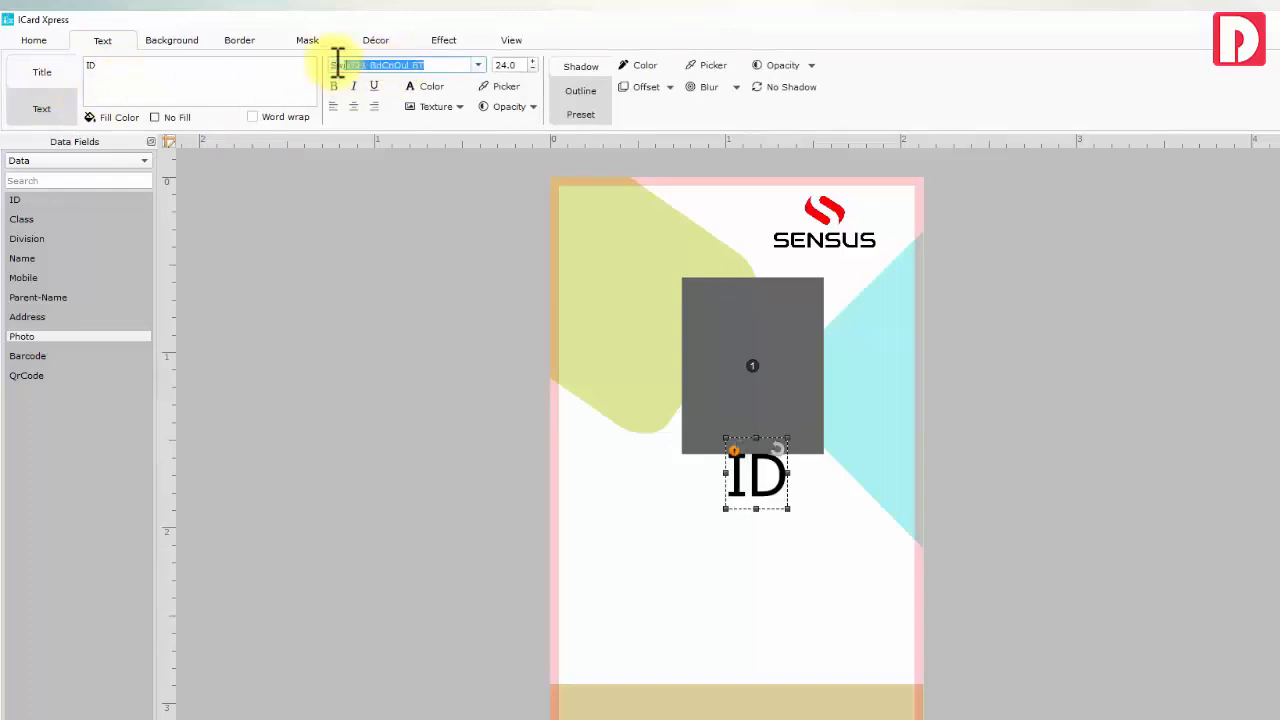
{"action": "key", "text": "Return"}
{"action": "scroll", "coordinate": [463, 63], "scroll_direction": "down", "scroll_amount": 8}
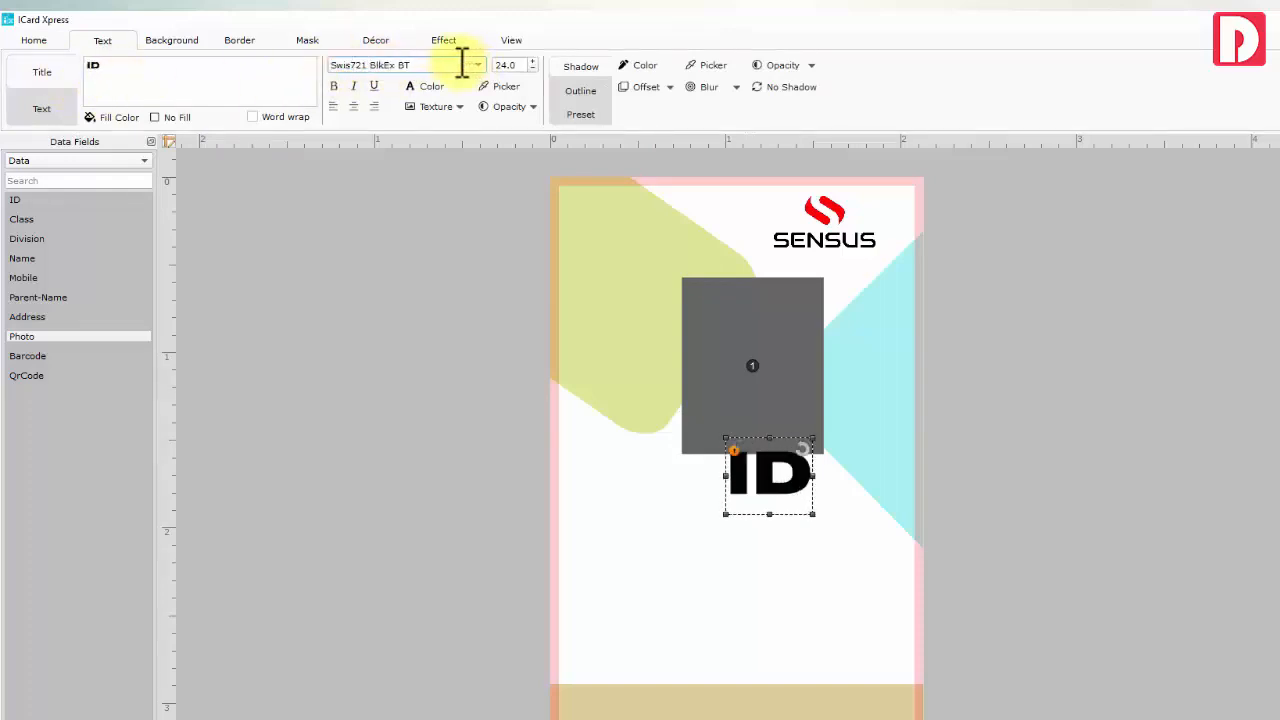
Set the ID text to size 8, leaving colour, texture and style presets unchanged
{"action": "left_click", "coordinate": [431, 88]}
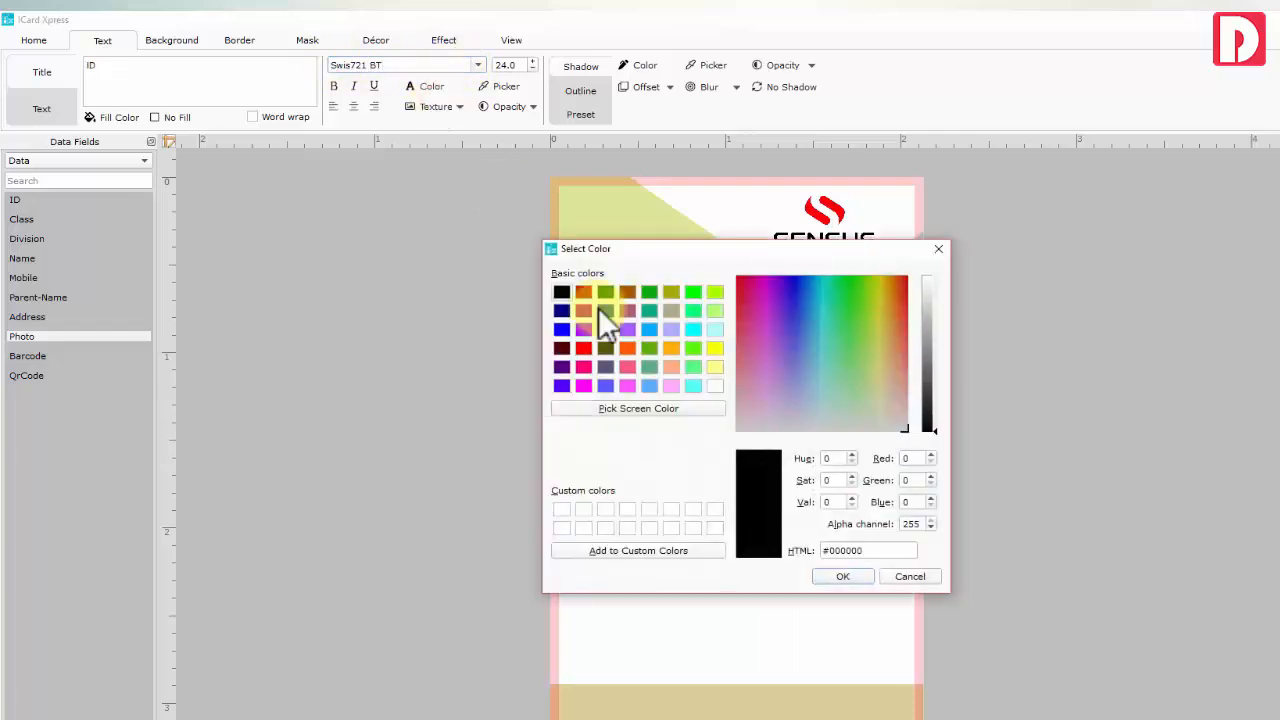
{"action": "left_click", "coordinate": [906, 578]}
{"action": "left_click", "coordinate": [442, 120]}
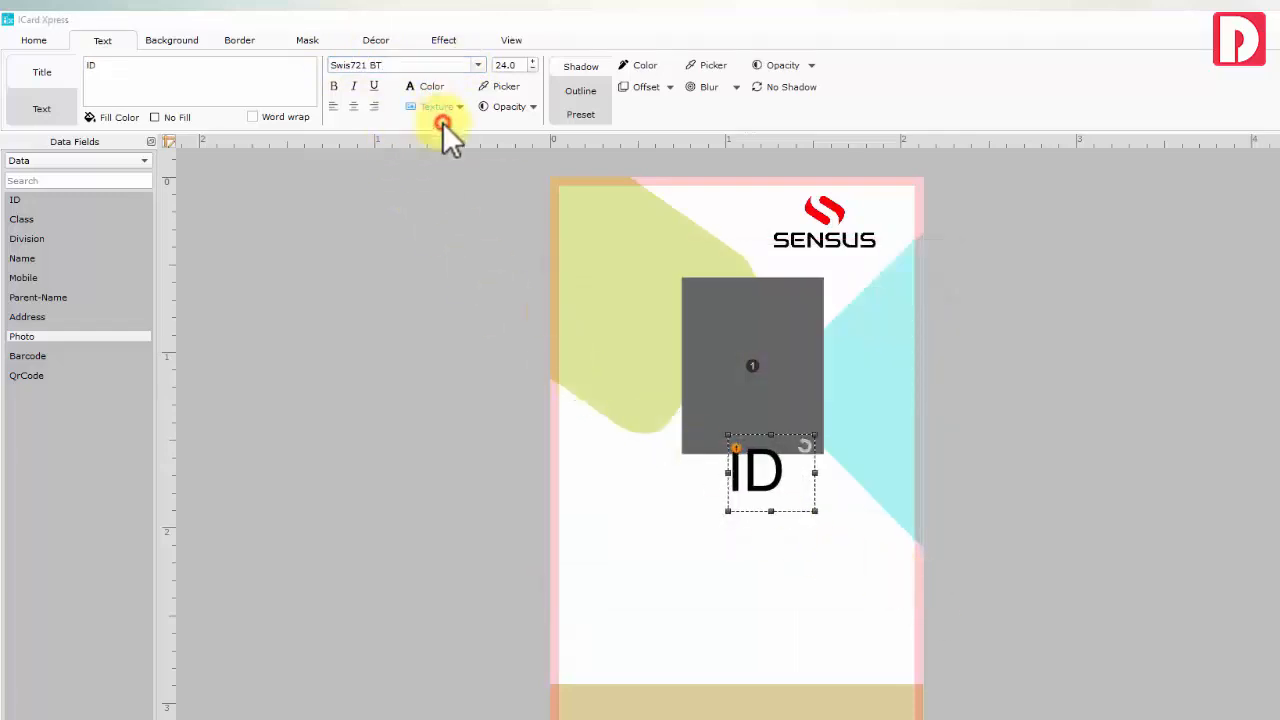
{"action": "left_click", "coordinate": [965, 490]}
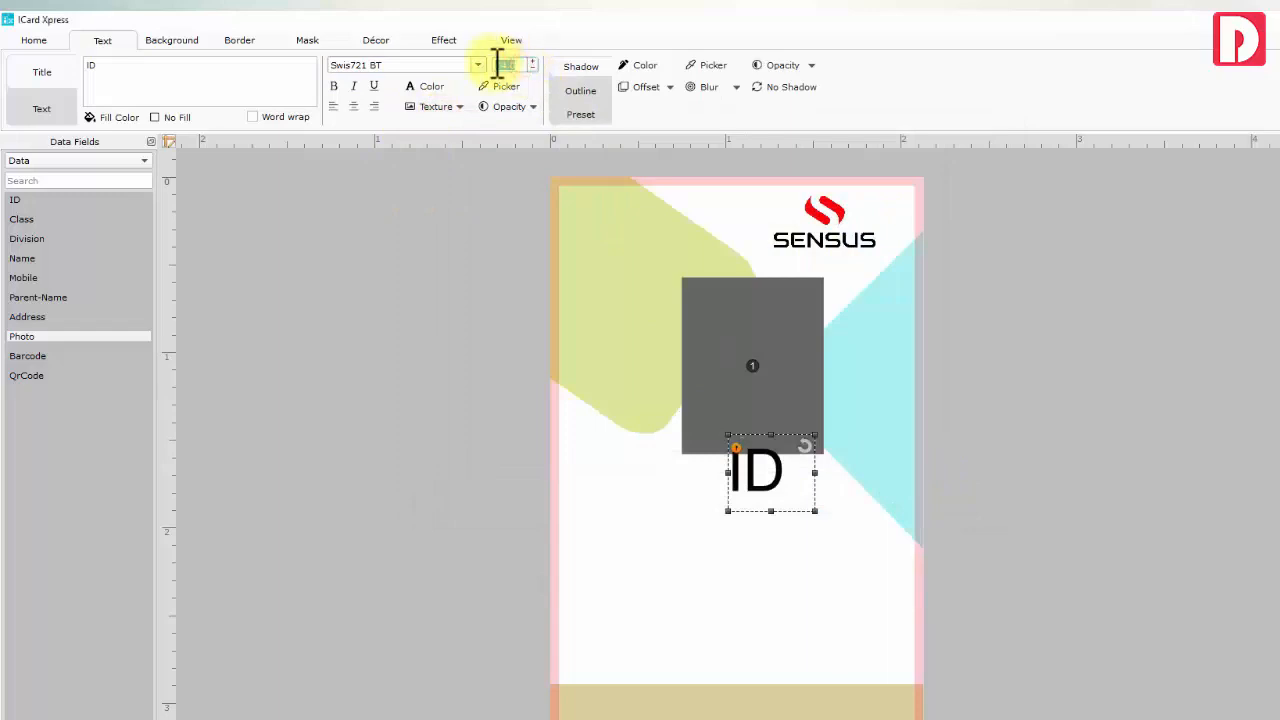
{"action": "type", "text": "8"}
{"action": "key", "text": "Return"}
{"action": "left_click", "coordinate": [583, 112]}
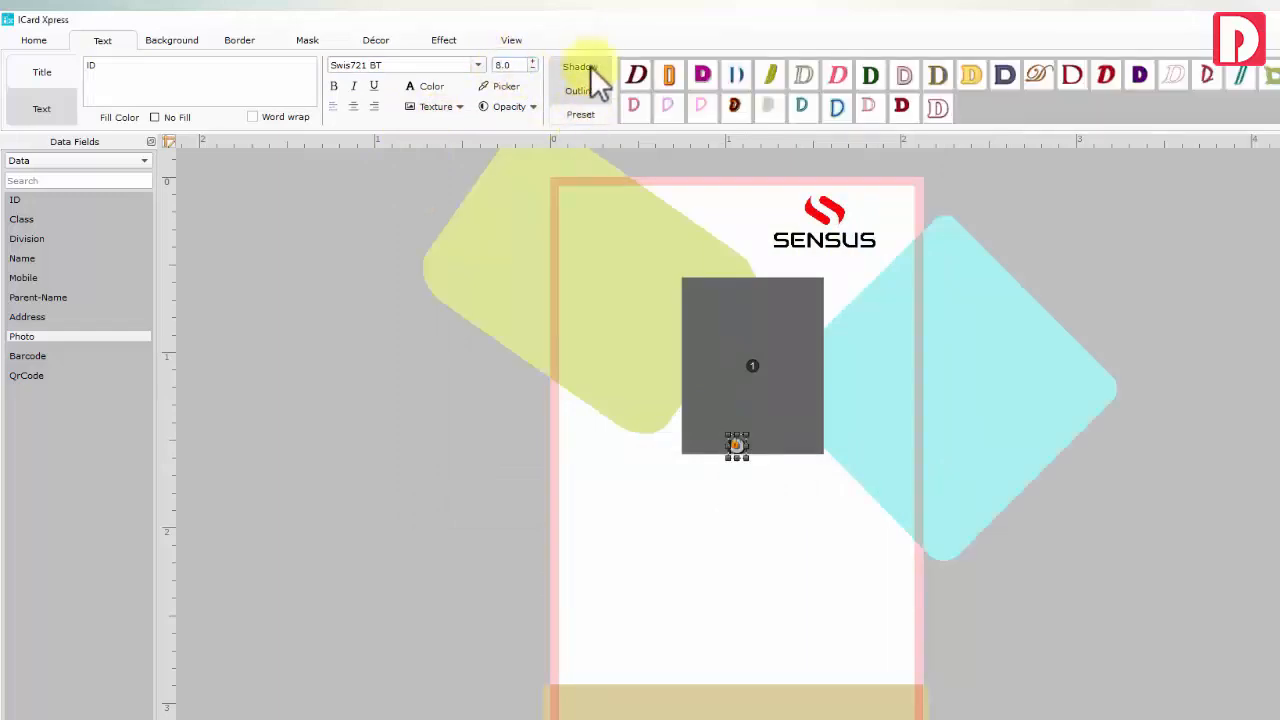
{"action": "left_click", "coordinate": [590, 66]}
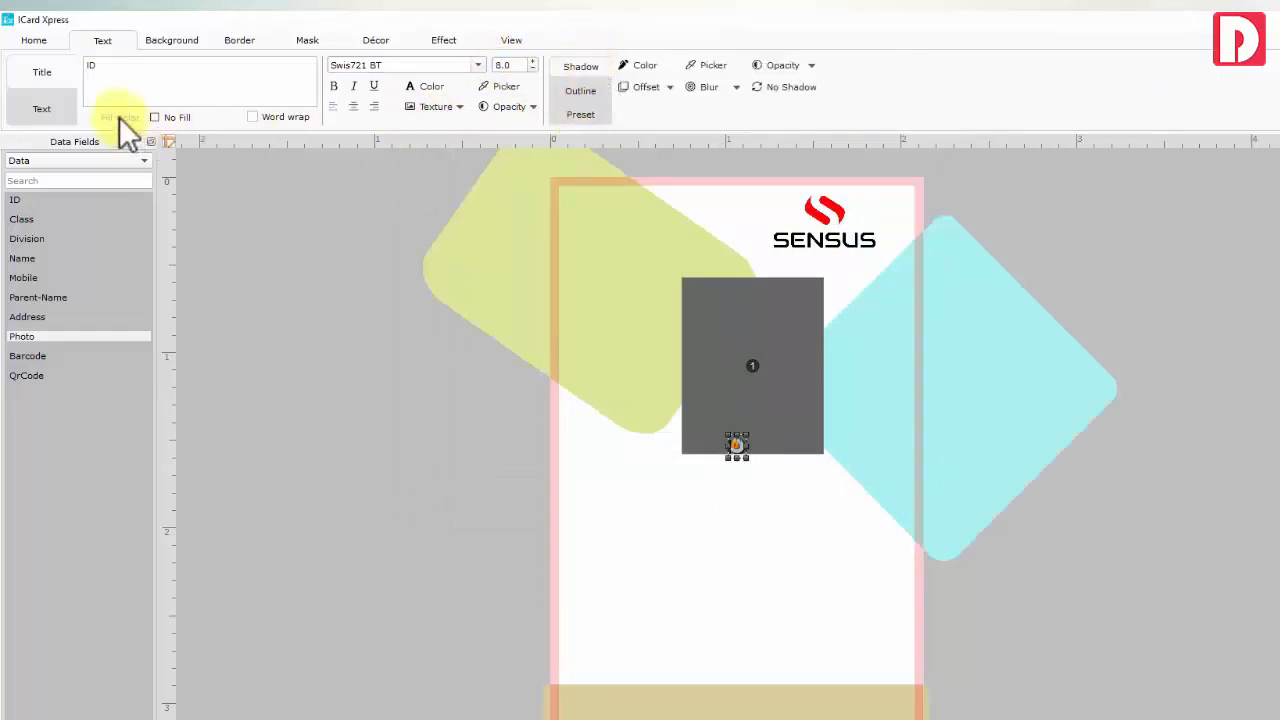
Place ID below the photo and duplicate it into Department and Mobile labels
{"action": "left_click", "coordinate": [738, 452]}
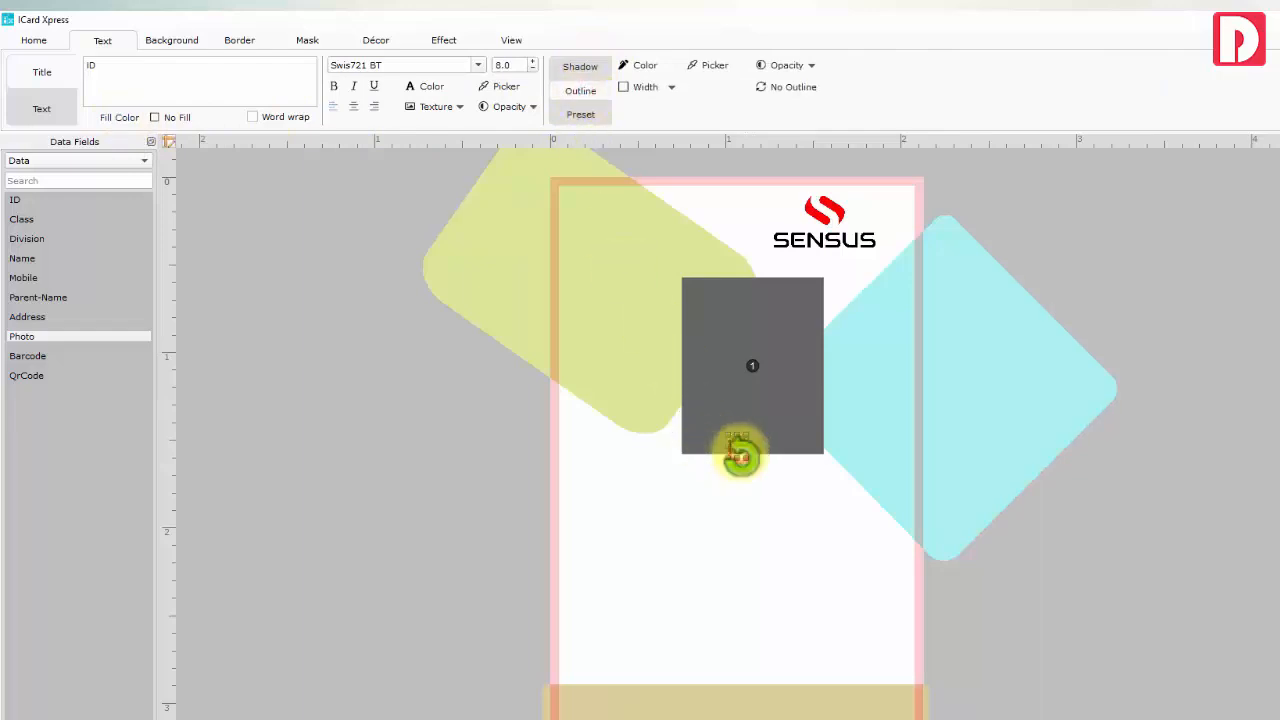
{"action": "left_click_drag", "start_coordinate": [614, 534], "coordinate": [622, 529]}
{"action": "key", "text": "ctrl+d"}
{"action": "key", "text": "ctrl+d"}
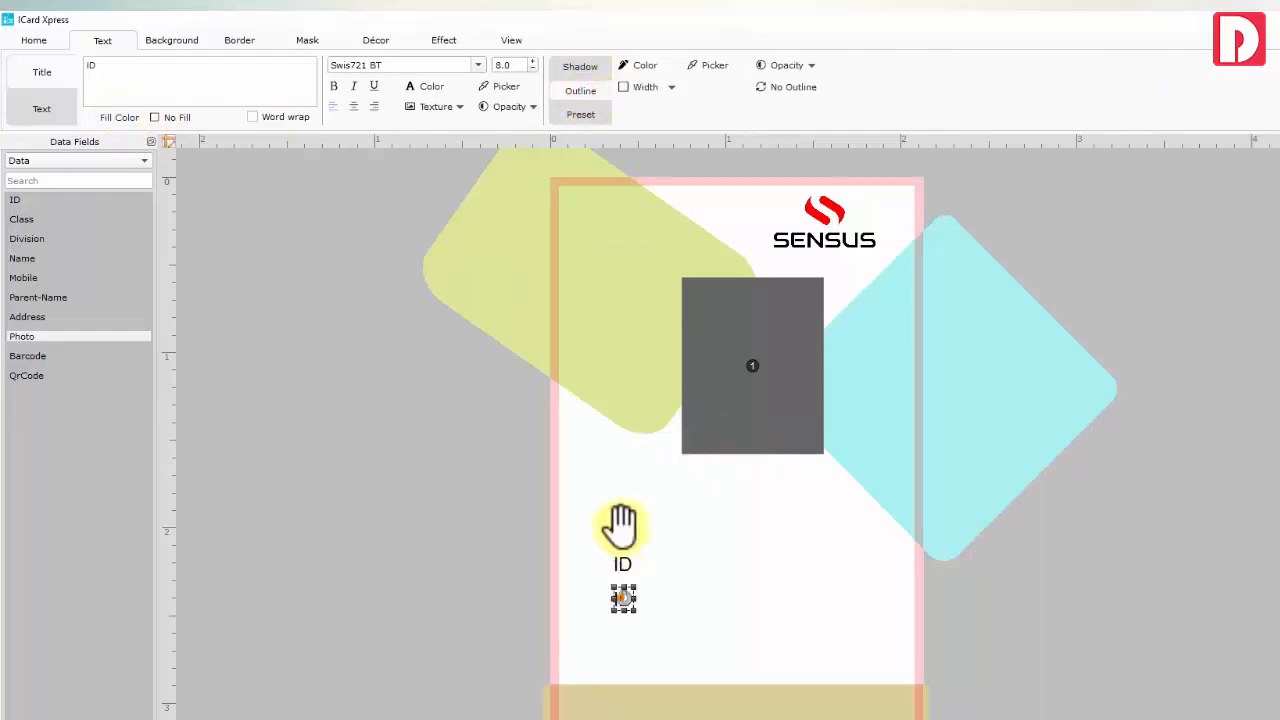
{"action": "left_click", "coordinate": [623, 562]}
{"action": "left_click", "coordinate": [166, 87]}
{"action": "left_click", "coordinate": [623, 599]}
{"action": "left_click", "coordinate": [150, 75]}
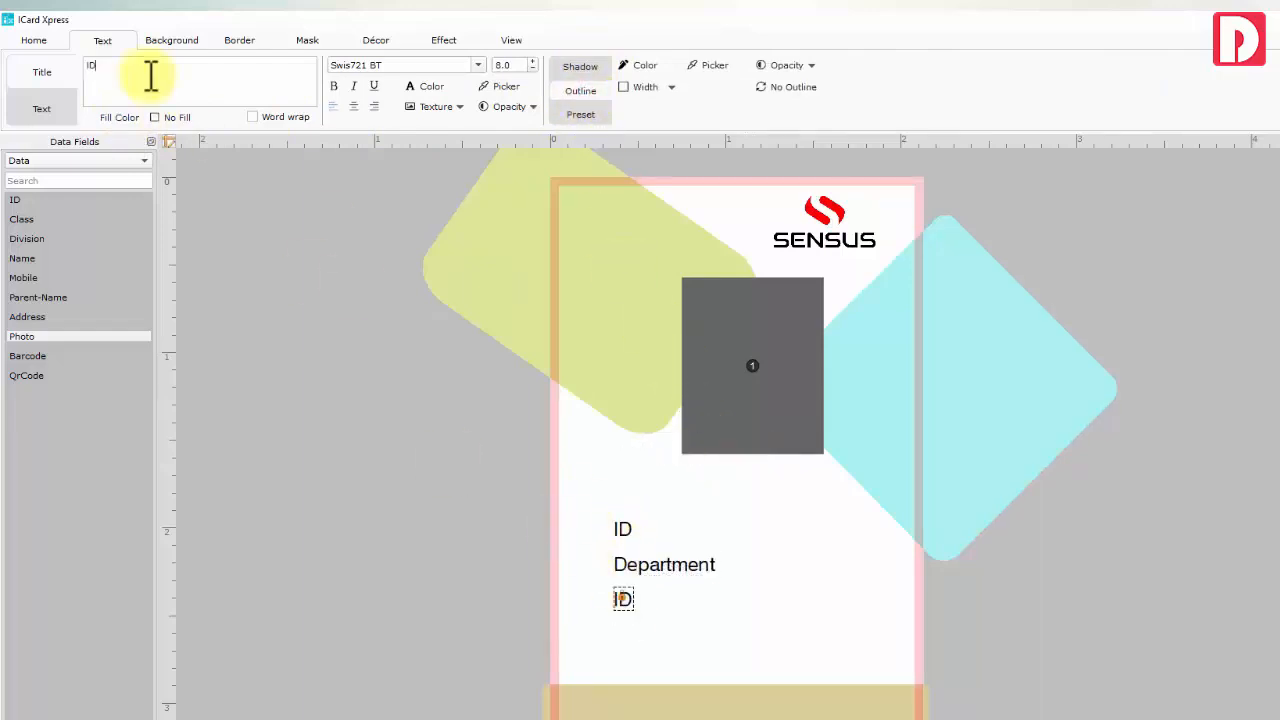
{"action": "type", "text": "Mobile"}
Add a ':' text beside ID and copy it beside Department and Mobile
{"action": "left_click", "coordinate": [621, 529]}
{"action": "key", "text": "ctrl+d"}
{"action": "key", "text": "Right"}
{"action": "key", "text": "Right"}
{"action": "key", "text": "Right"}
{"action": "key", "text": "Right"}
{"action": "key", "text": "Right"}
{"action": "key", "text": "Right"}
{"action": "key", "text": "Right"}
{"action": "key", "text": "Right"}
{"action": "key", "text": "Right"}
{"action": "key", "text": "Right"}
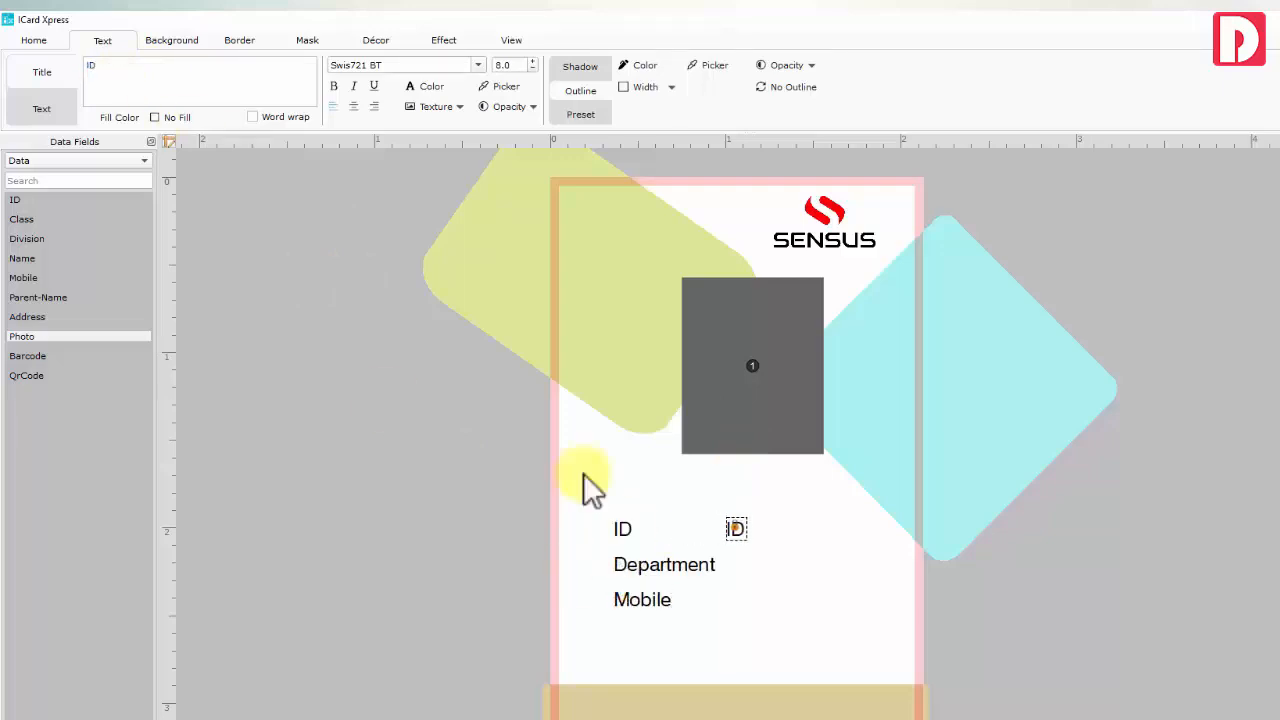
{"action": "left_click", "coordinate": [227, 78]}
{"action": "key", "text": "ctrl+a"}
{"action": "type", "text": ":"}
{"action": "key", "text": "ctrl+d"}
{"action": "key", "text": "ctrl+d"}
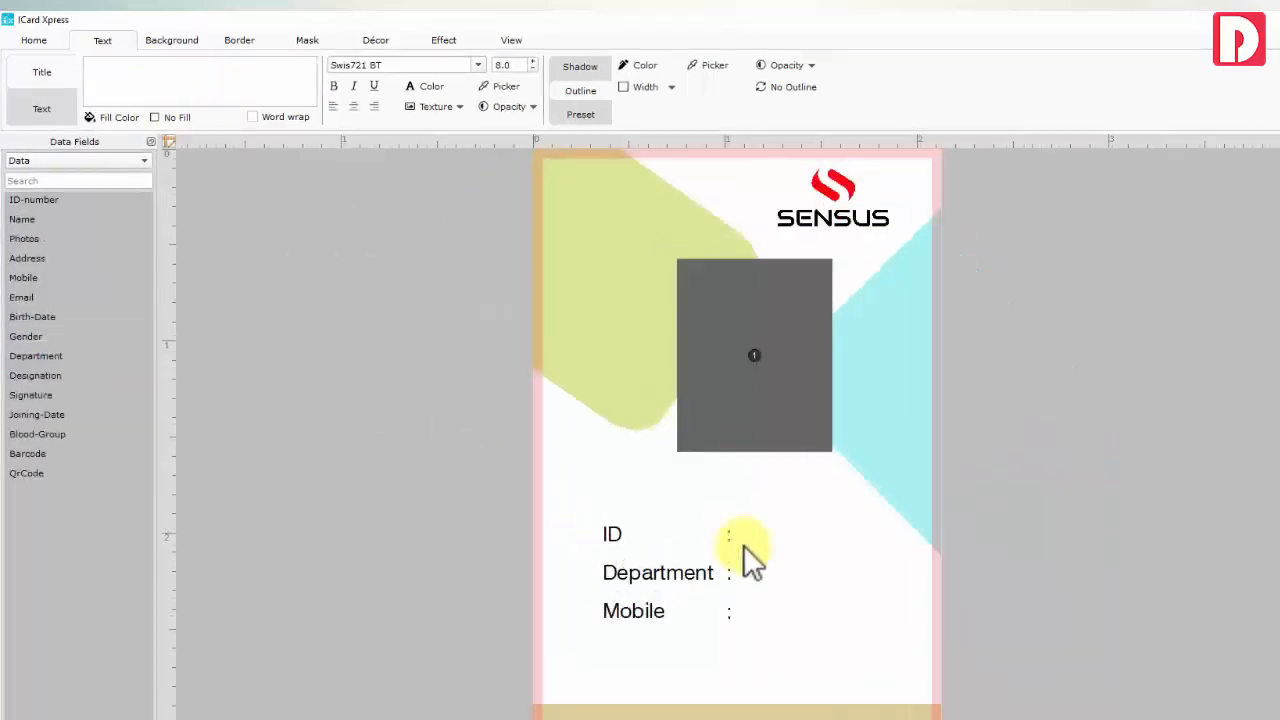
Add ID-number, Department and Mobile values beside their labels and nudge the rows into place
{"action": "double_click", "coordinate": [34, 203]}
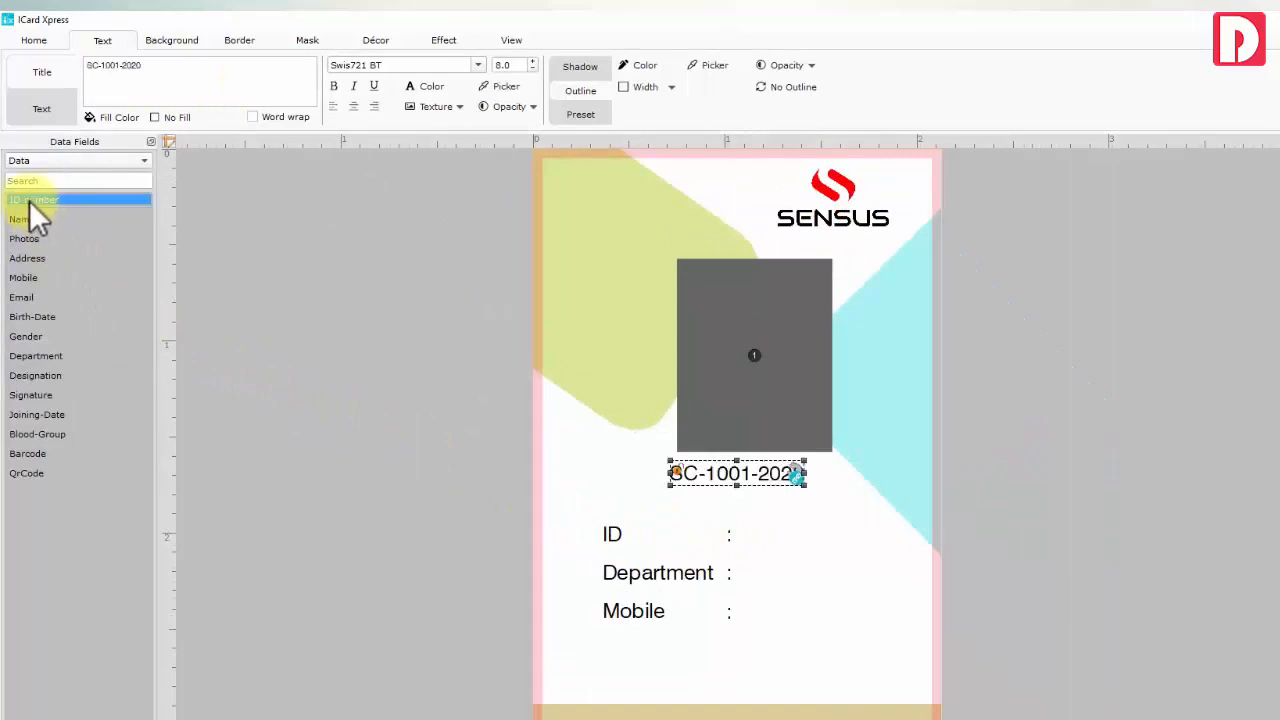
{"action": "left_click_drag", "start_coordinate": [706, 480], "coordinate": [778, 540]}
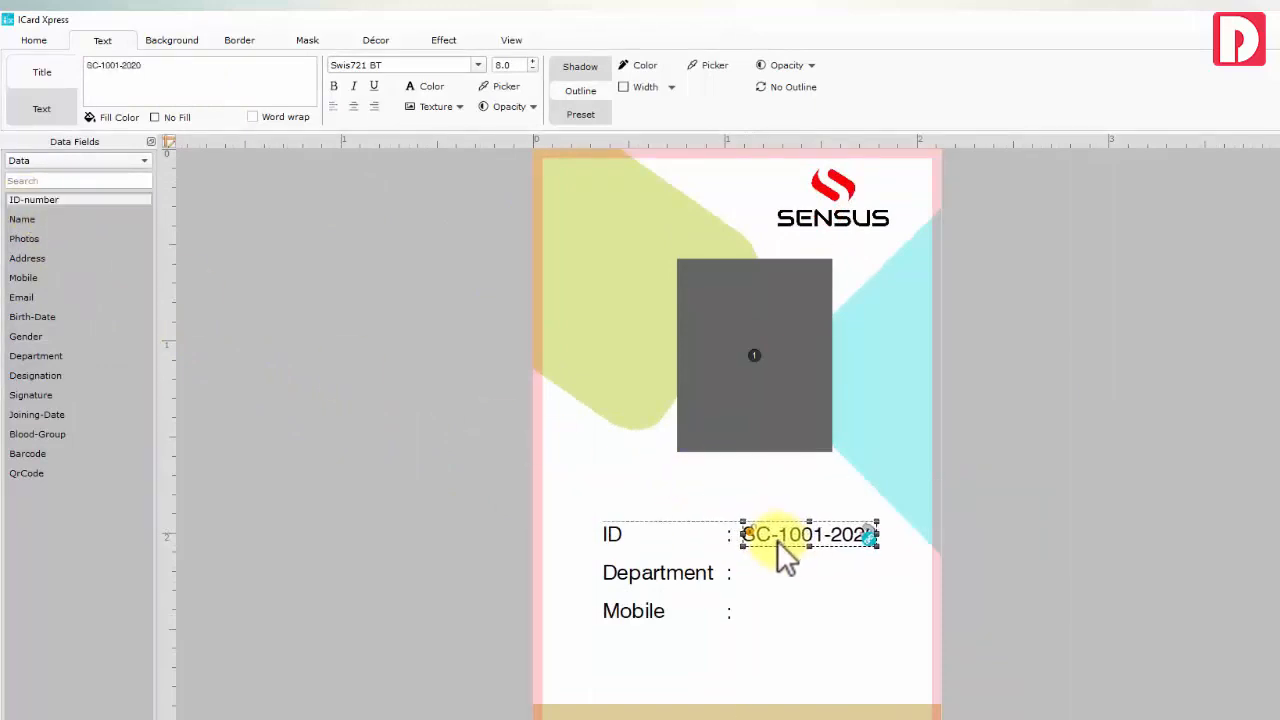
{"action": "key", "text": "ctrl+d"}
{"action": "key", "text": "ctrl+d"}
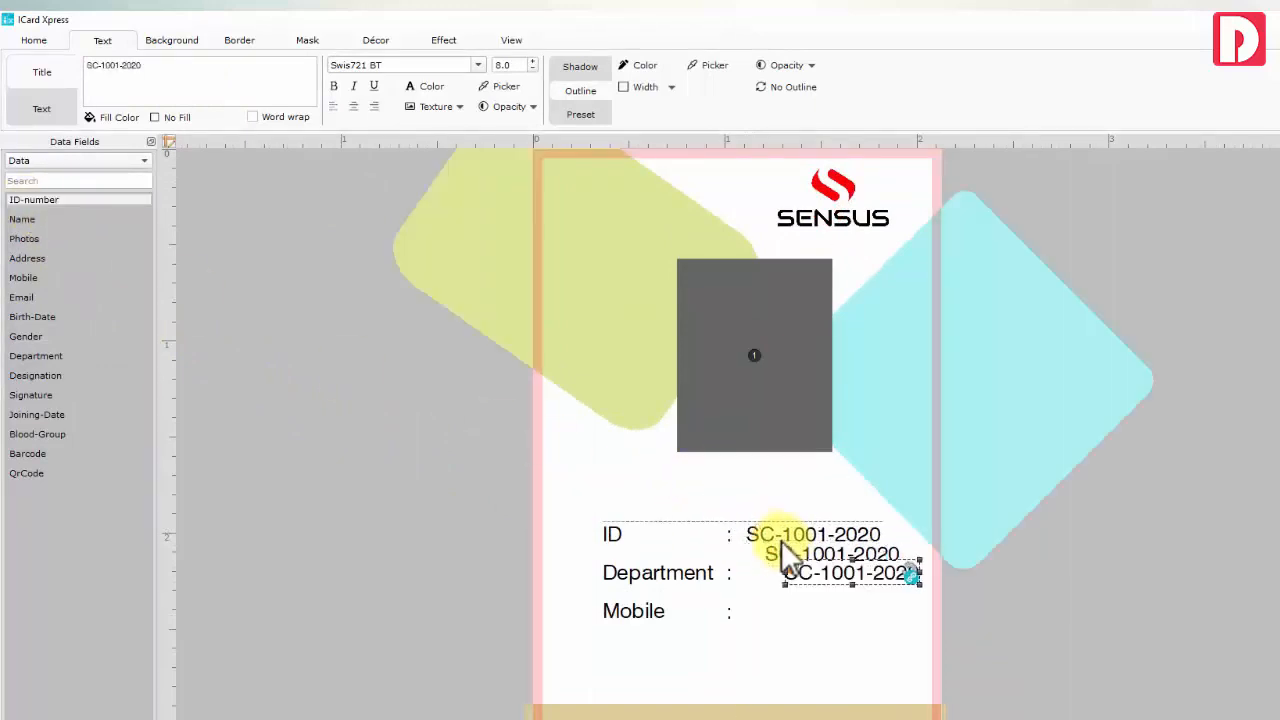
{"action": "left_click_drag", "start_coordinate": [808, 573], "coordinate": [773, 614]}
{"action": "left_click_drag", "start_coordinate": [793, 554], "coordinate": [775, 574]}
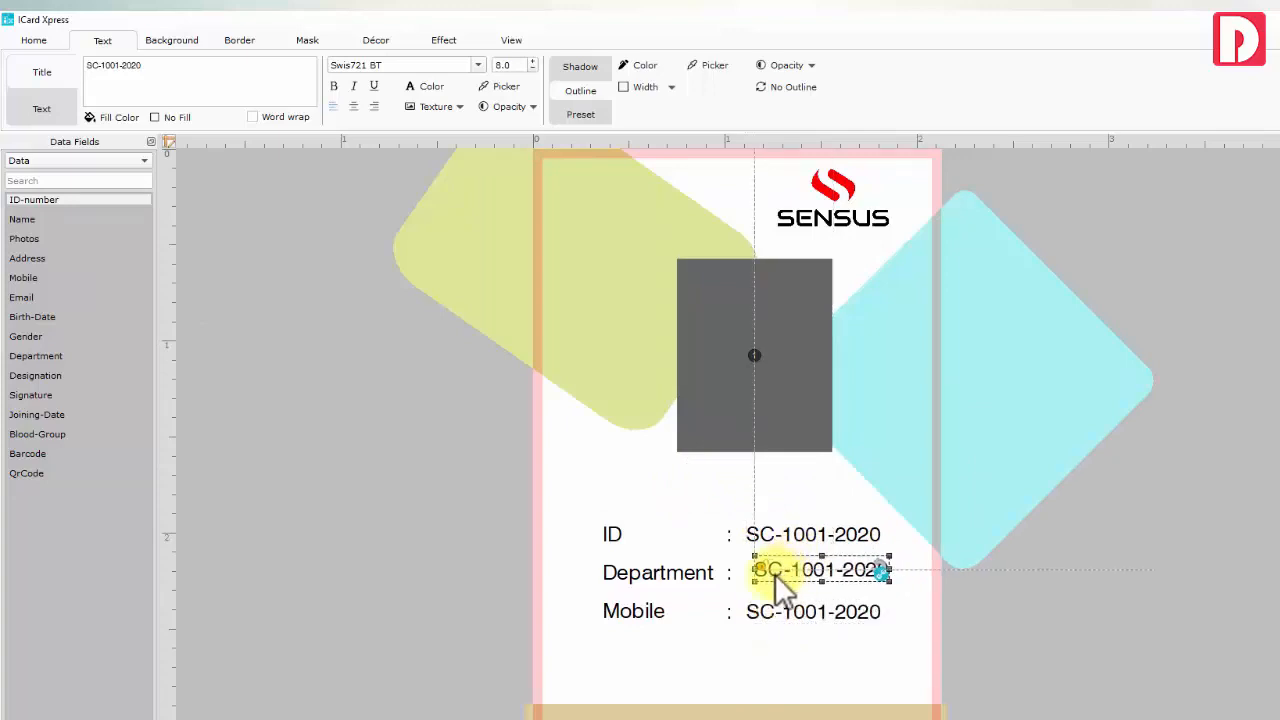
{"action": "left_click", "coordinate": [36, 357]}
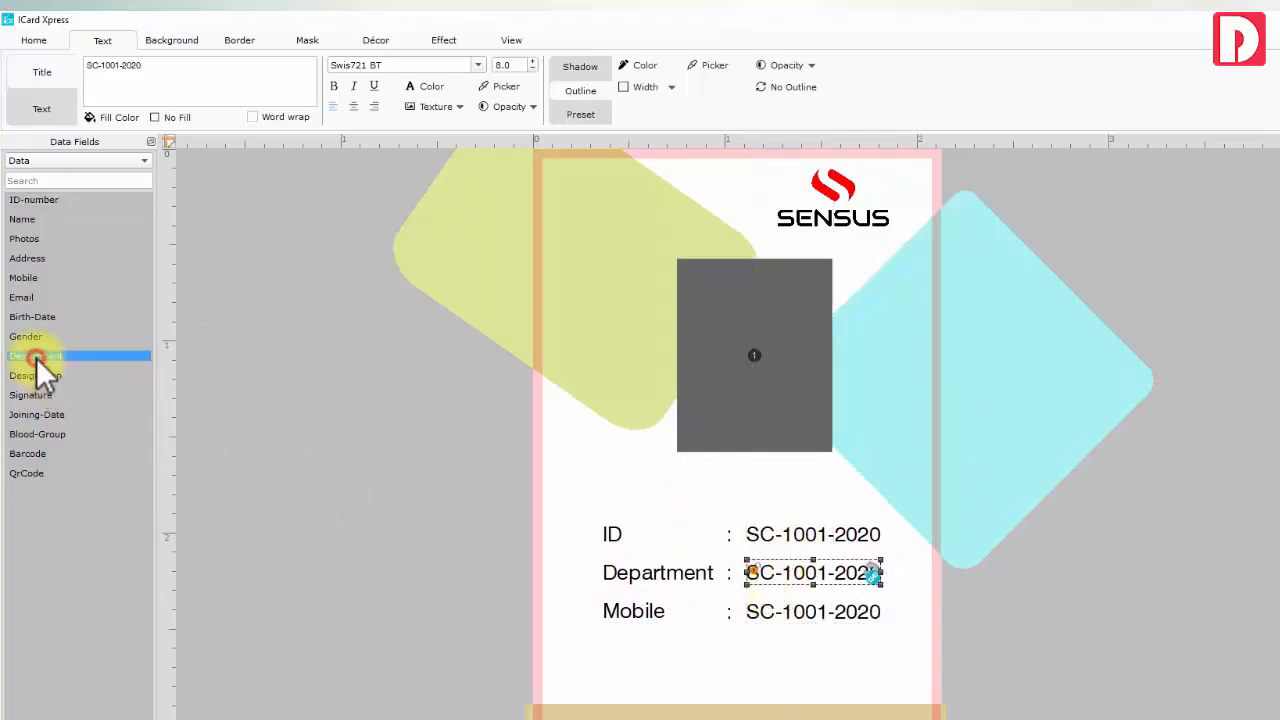
{"action": "left_click", "coordinate": [786, 612]}
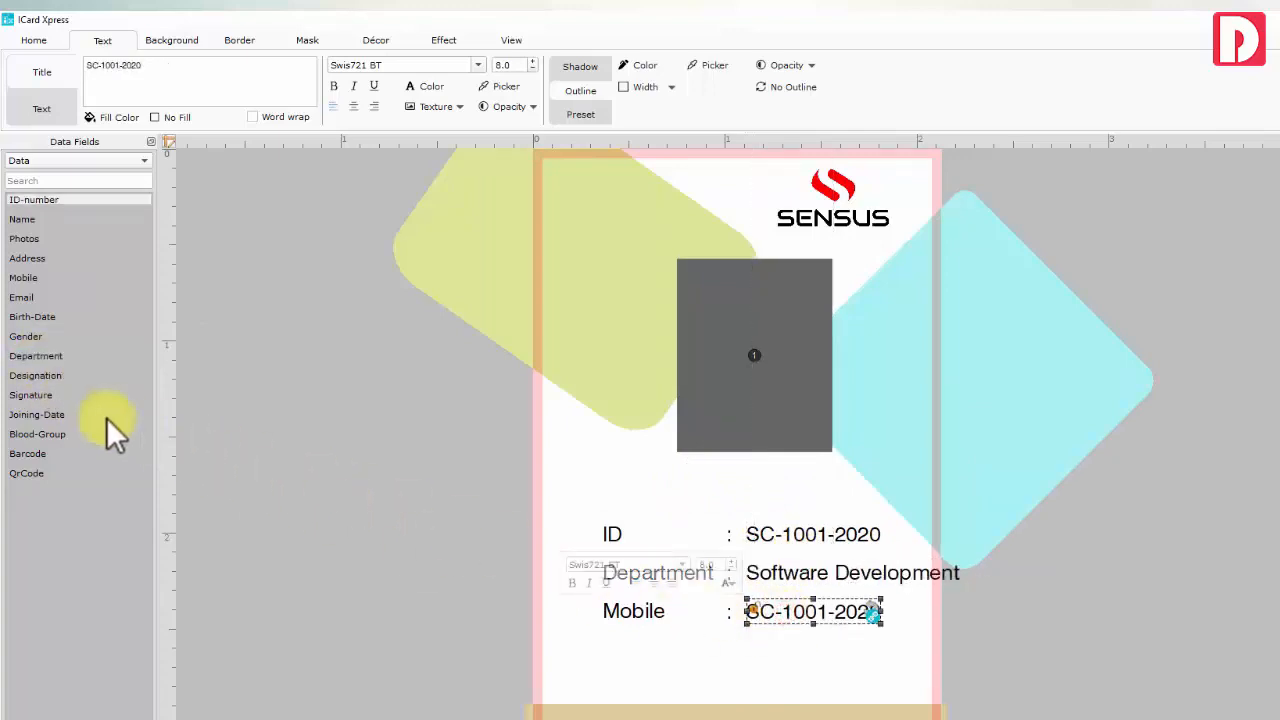
{"action": "left_click", "coordinate": [28, 279]}
{"action": "left_click_drag", "start_coordinate": [767, 649], "coordinate": [614, 516]}
{"action": "key", "text": "Left"}
{"action": "key", "text": "Left"}
{"action": "key", "text": "Left"}
{"action": "key", "text": "Left"}
{"action": "key", "text": "Left"}
{"action": "key", "text": "Left"}
{"action": "key", "text": "Left"}
{"action": "key", "text": "Left"}
{"action": "key", "text": "Left"}
{"action": "key", "text": "Left"}
{"action": "key", "text": "Down"}
{"action": "key", "text": "Down"}
{"action": "key", "text": "Down"}
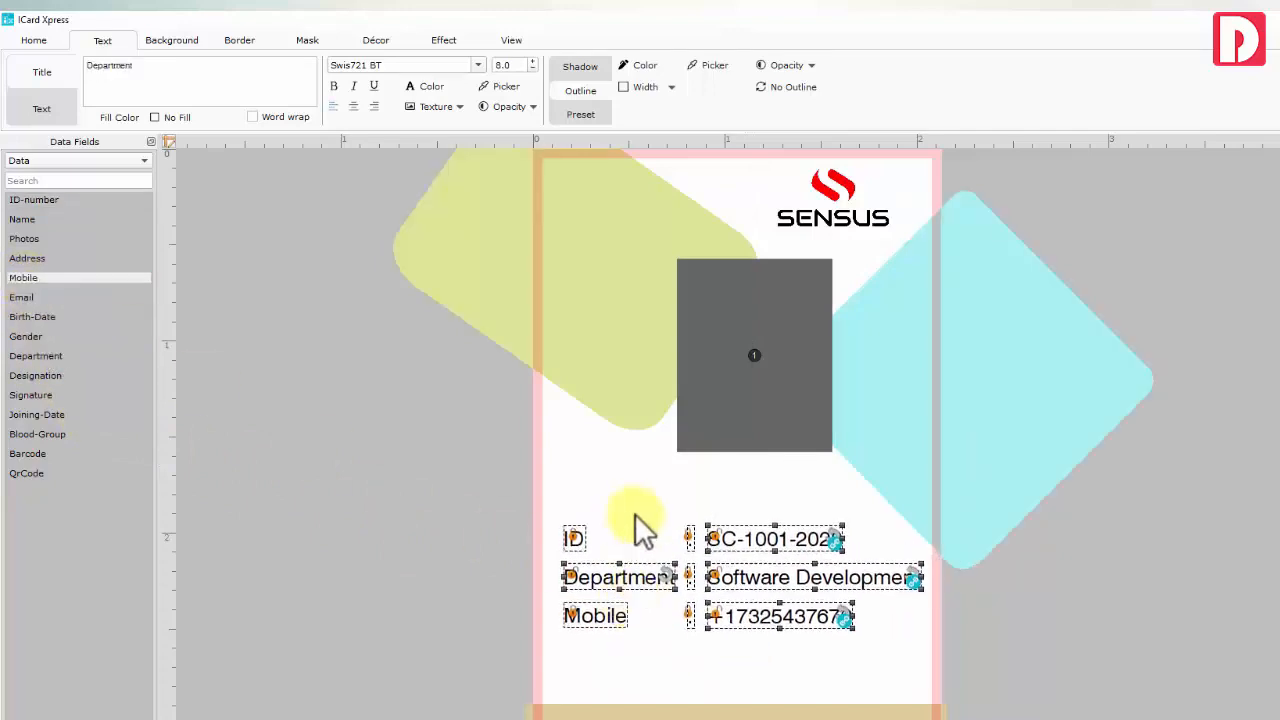
{"action": "left_click", "coordinate": [623, 494]}
Add the Name and Designation fields, with the smaller designation centred under the name
{"action": "left_click", "coordinate": [30, 220]}
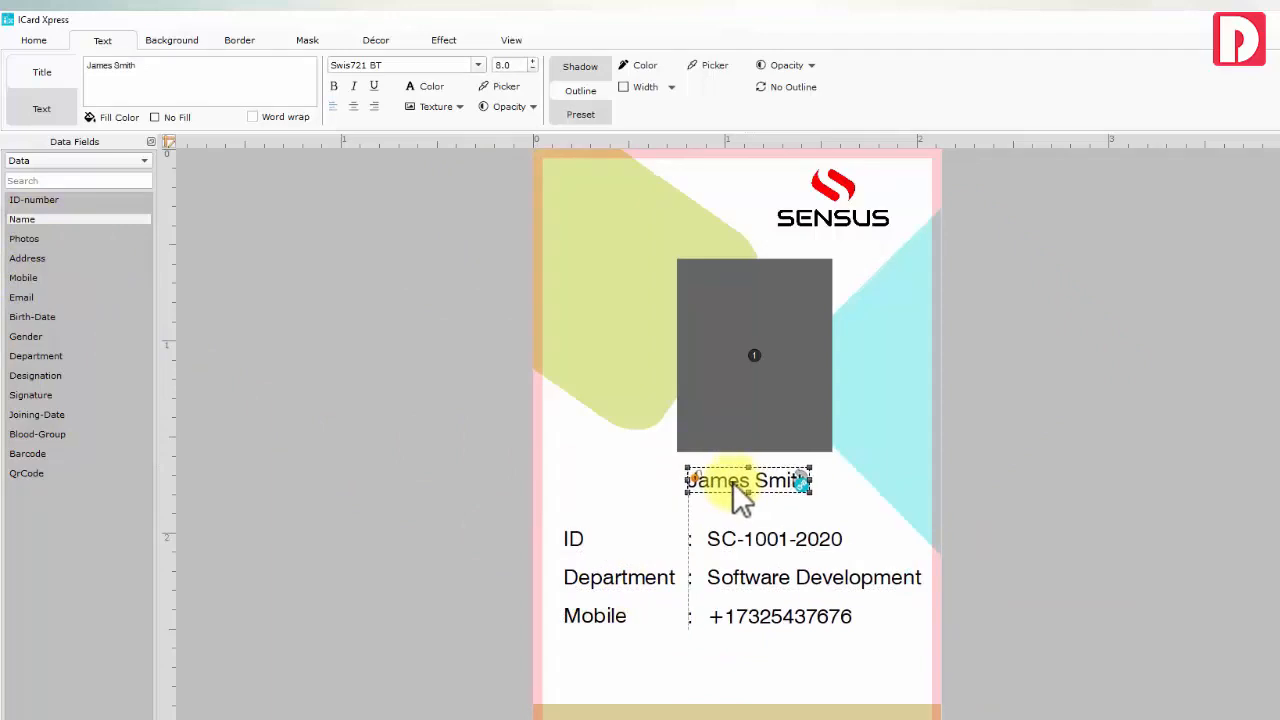
{"action": "left_click", "coordinate": [681, 495]}
{"action": "left_click", "coordinate": [35, 375]}
{"action": "left_click_drag", "start_coordinate": [689, 472], "coordinate": [690, 498]}
{"action": "left_click_drag", "start_coordinate": [612, 511], "coordinate": [626, 513]}
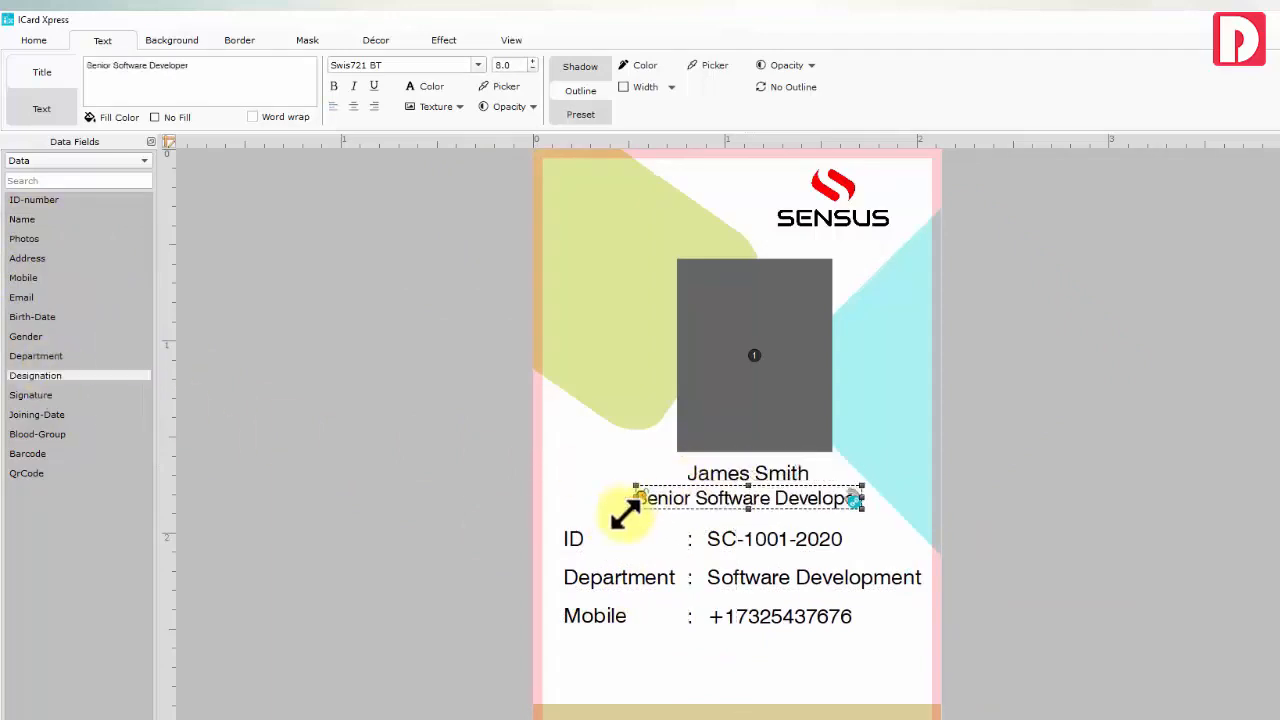
{"action": "left_click_drag", "start_coordinate": [707, 498], "coordinate": [700, 501]}
{"action": "left_click", "coordinate": [700, 473]}
{"action": "left_click", "coordinate": [603, 478]}
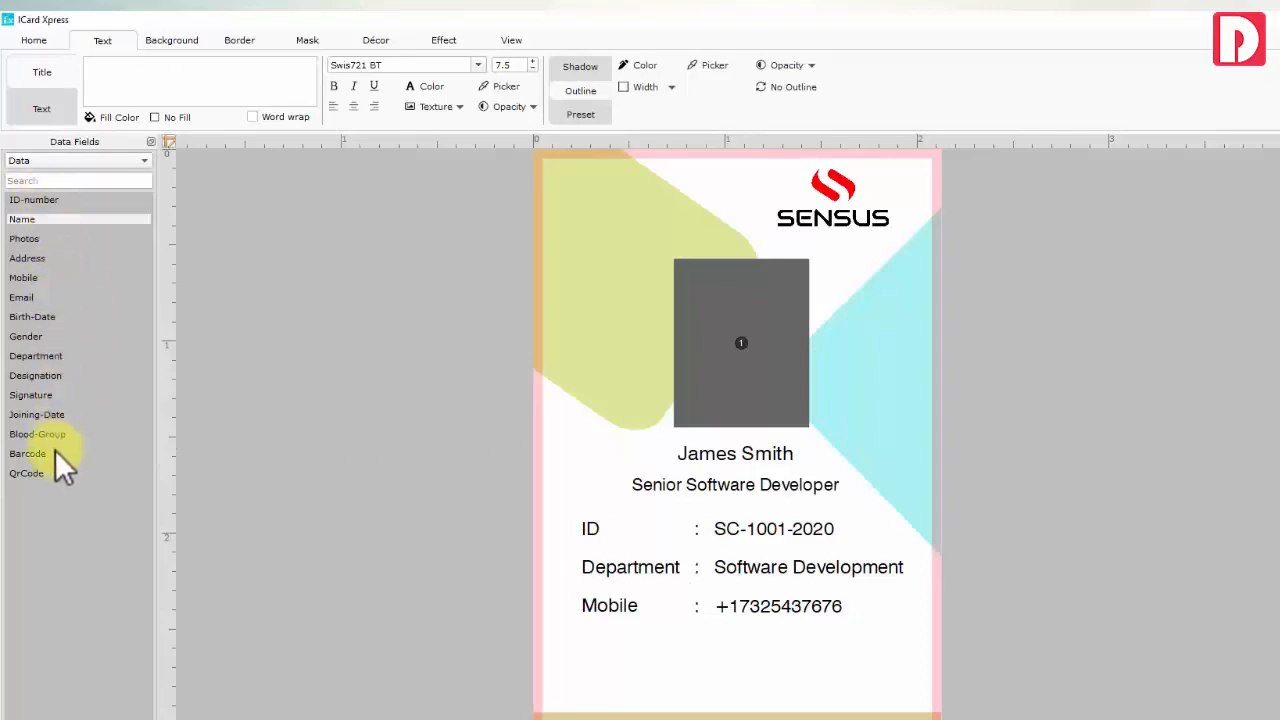
{"action": "left_click_drag", "start_coordinate": [564, 516], "coordinate": [605, 612]}
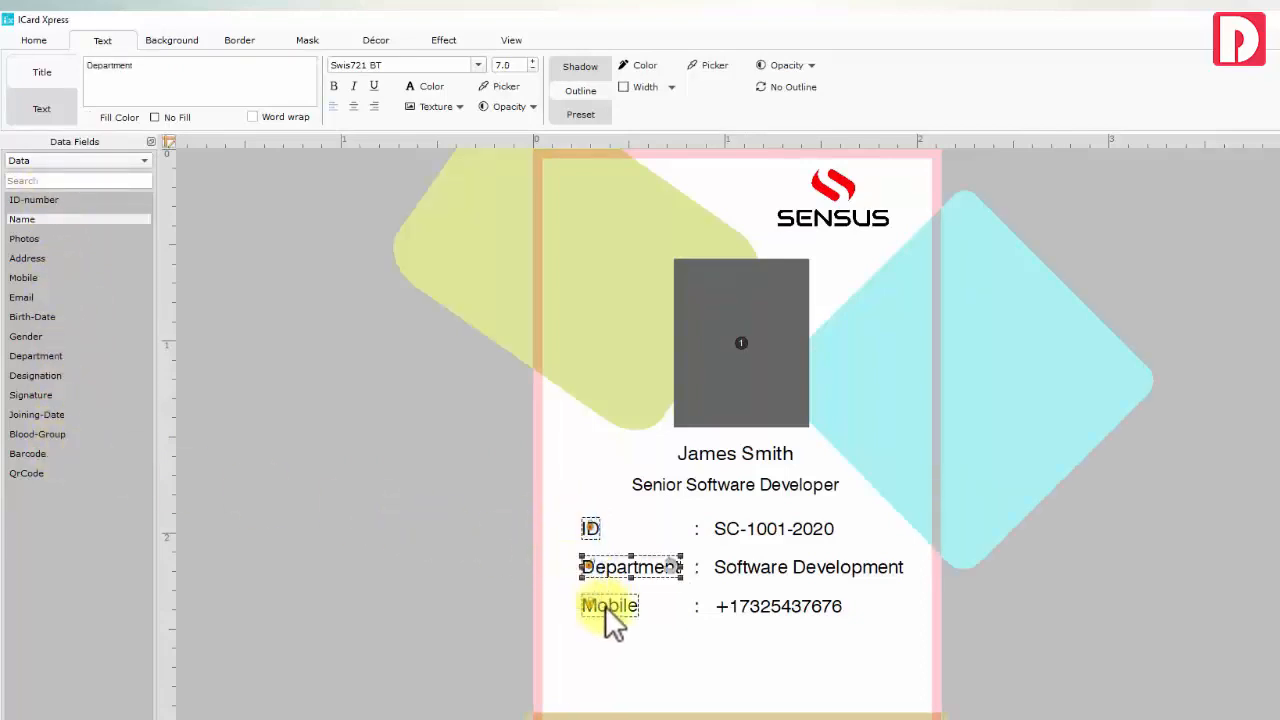
{"action": "left_click", "coordinate": [669, 600]}
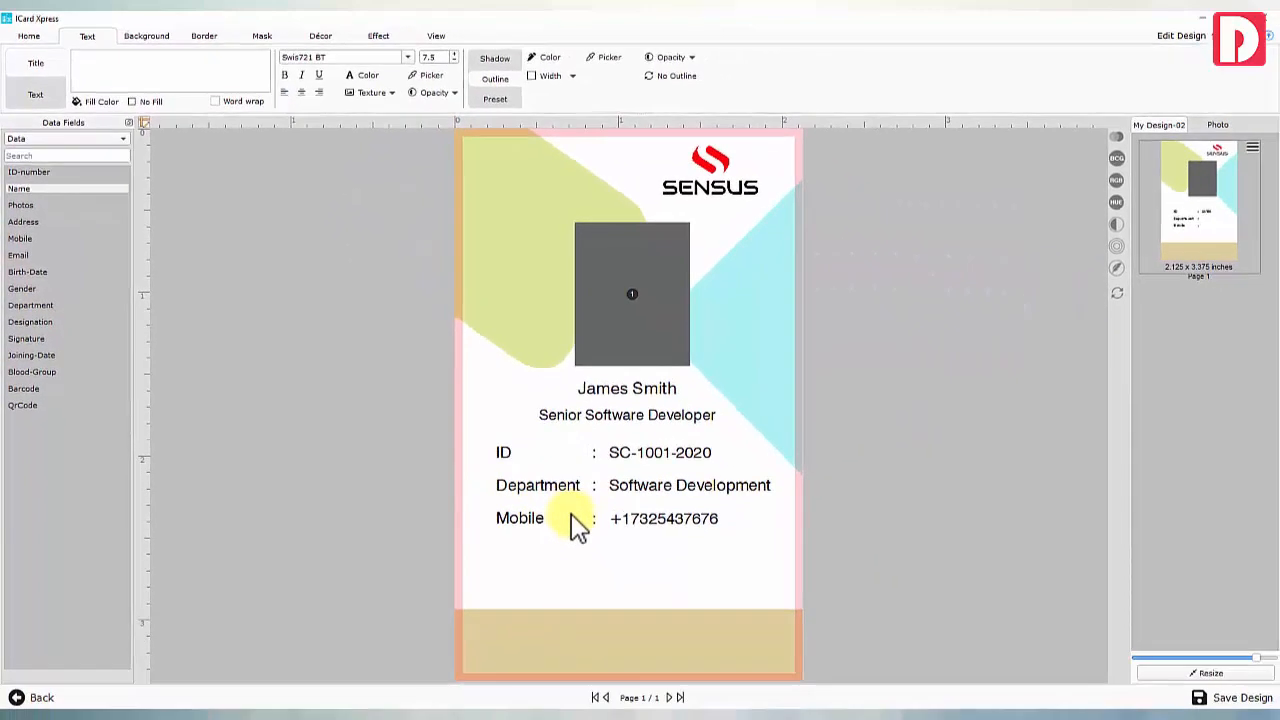
Place the Barcode field below the Mobile line and try a QR code beside it
{"action": "left_click_drag", "start_coordinate": [28, 388], "coordinate": [560, 575]}
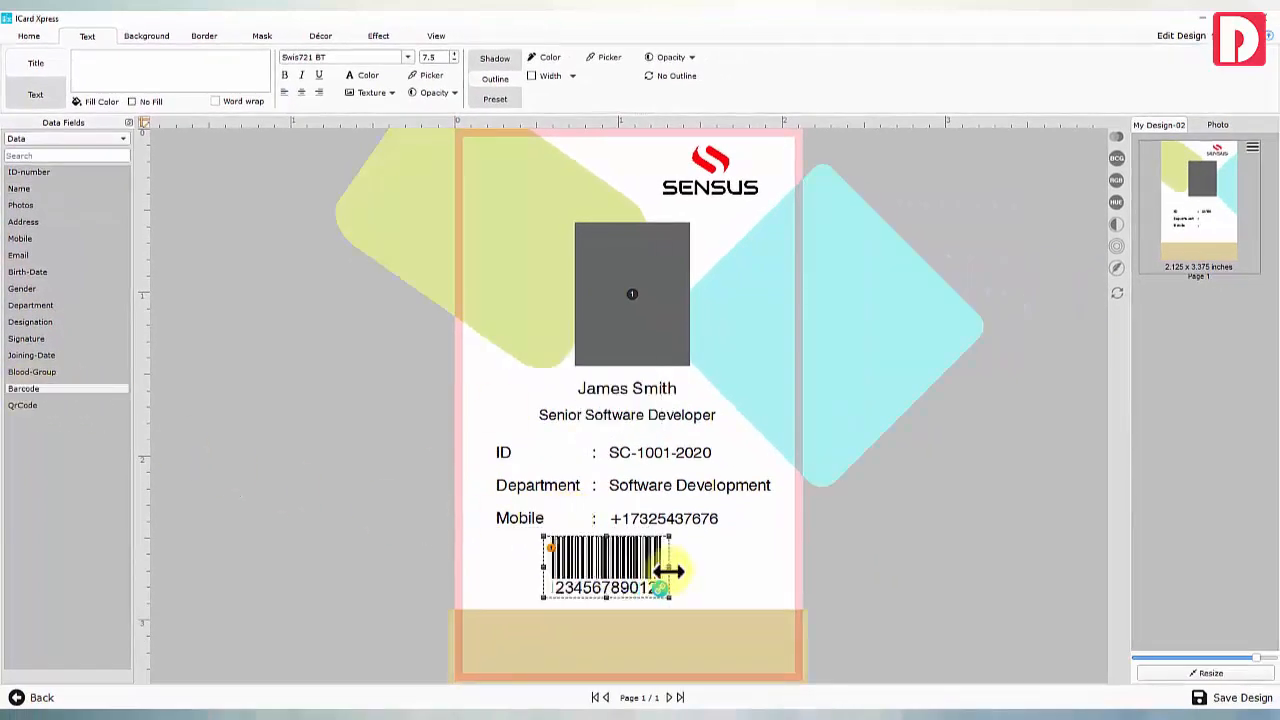
{"action": "left_click", "coordinate": [22, 205]}
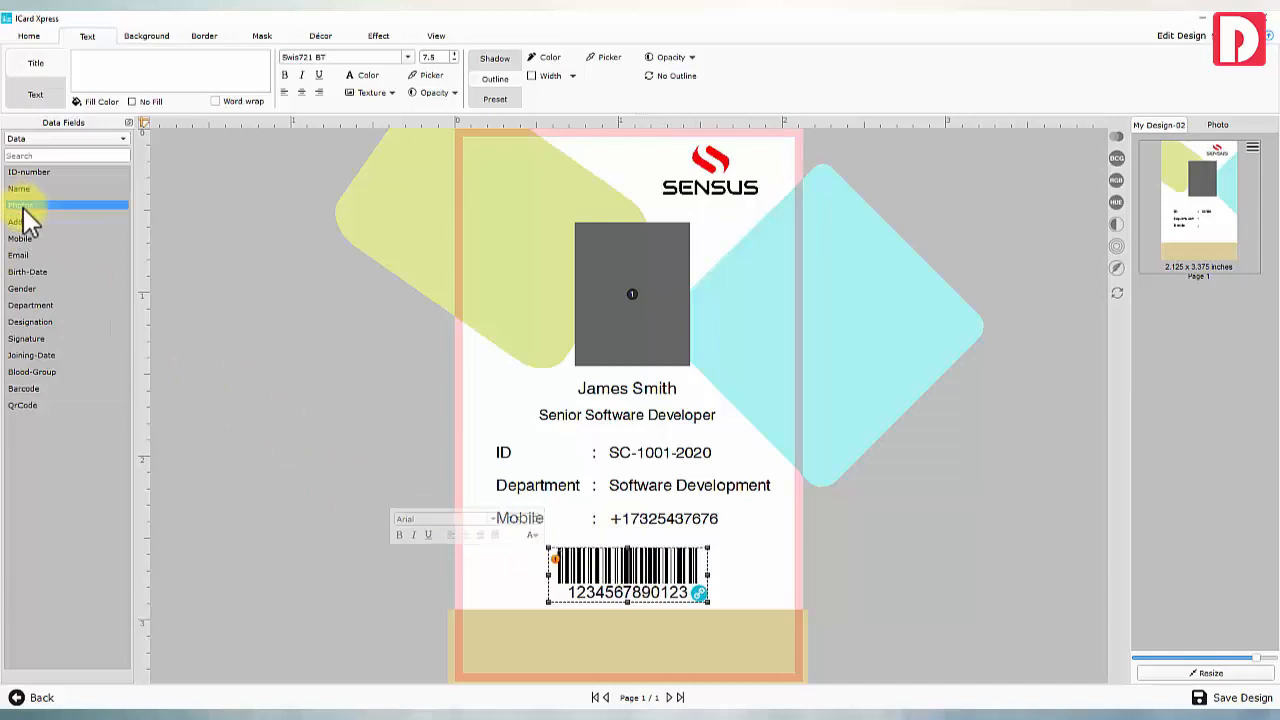
{"action": "double_click", "coordinate": [33, 406]}
{"action": "left_click_drag", "start_coordinate": [575, 412], "coordinate": [518, 493]}
{"action": "left_click_drag", "start_coordinate": [655, 405], "coordinate": [577, 460]}
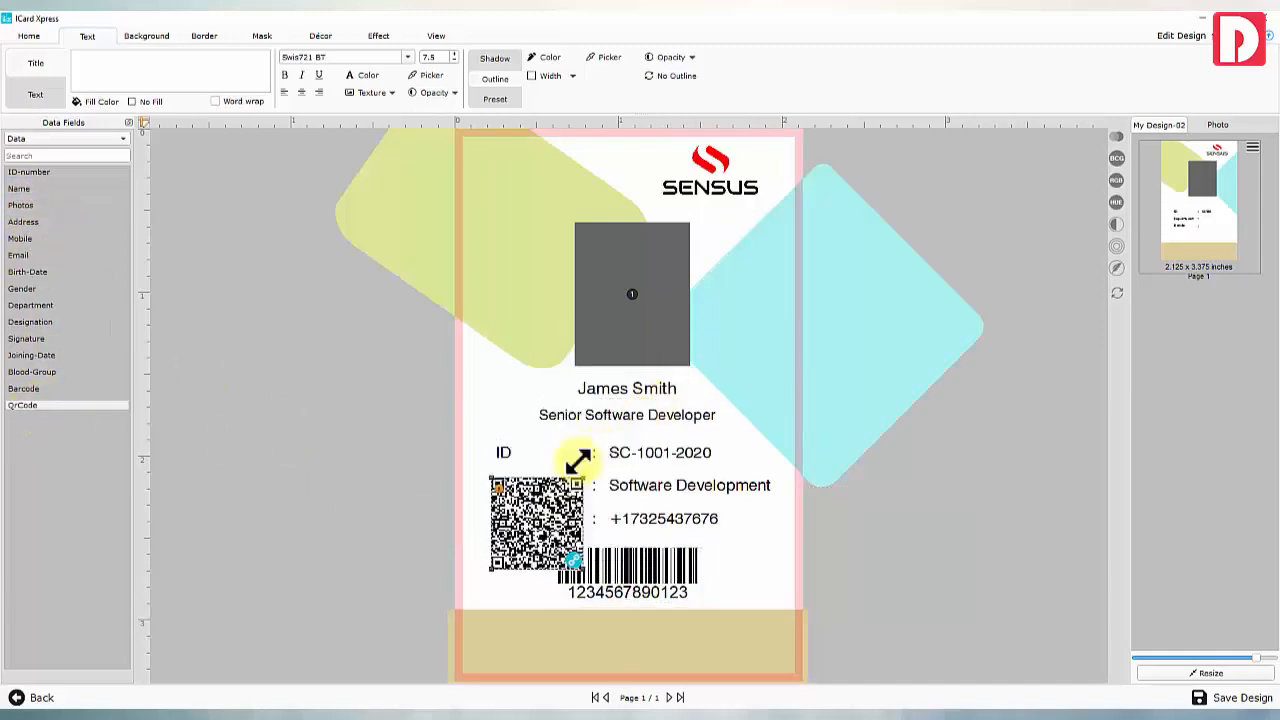
{"action": "left_click_drag", "start_coordinate": [543, 524], "coordinate": [516, 585]}
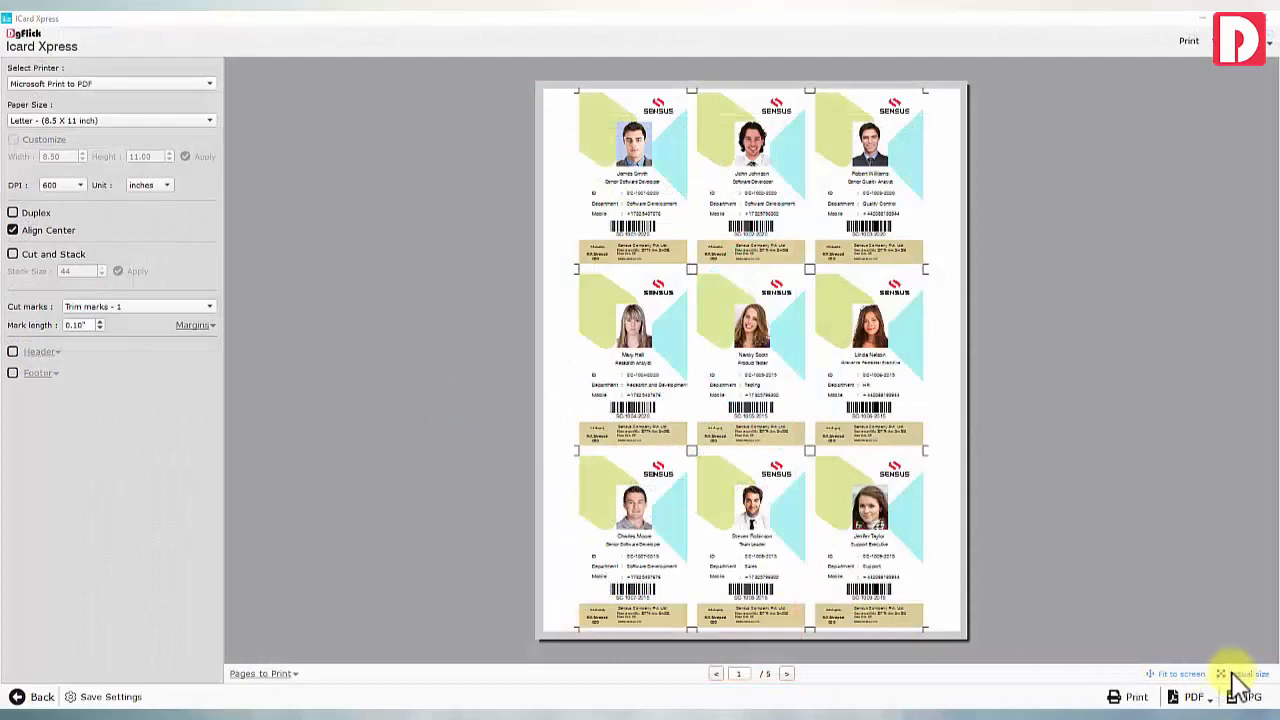
Preview the printed card sheet at actual size, then save the card design
{"action": "left_click", "coordinate": [1235, 673]}
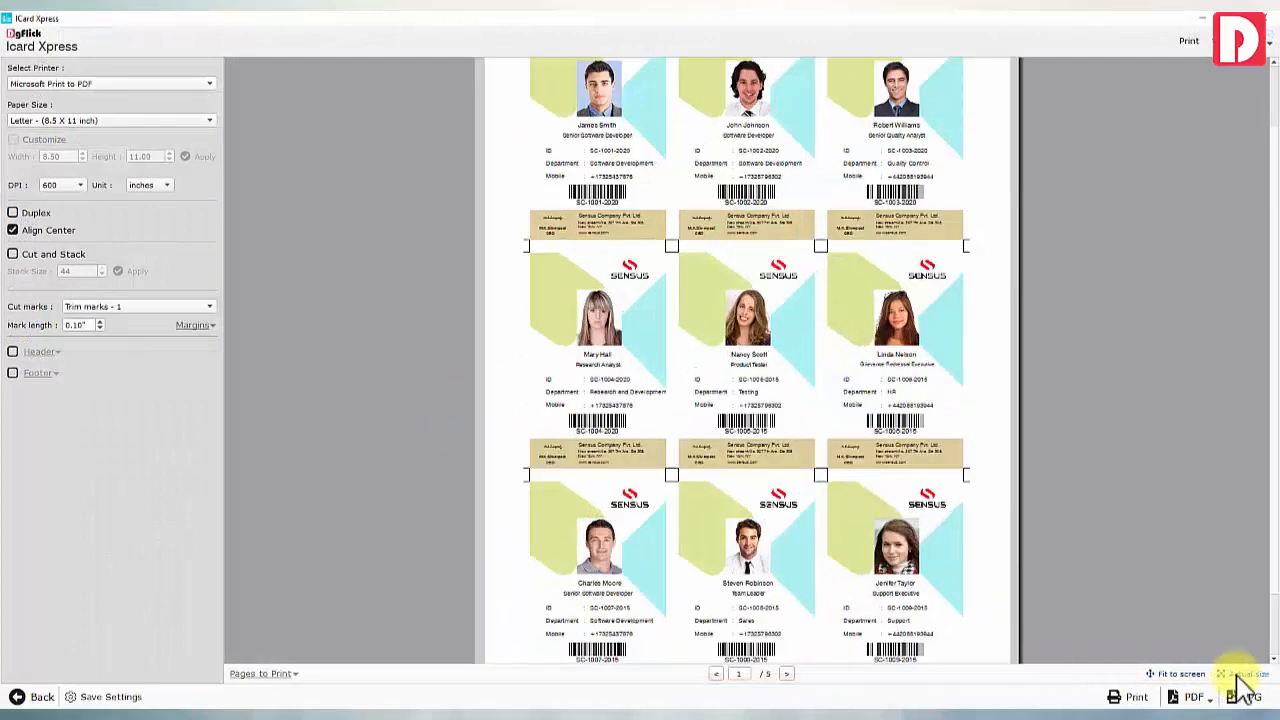
{"action": "scroll", "coordinate": [770, 330], "scroll_direction": "up", "scroll_amount": 2}
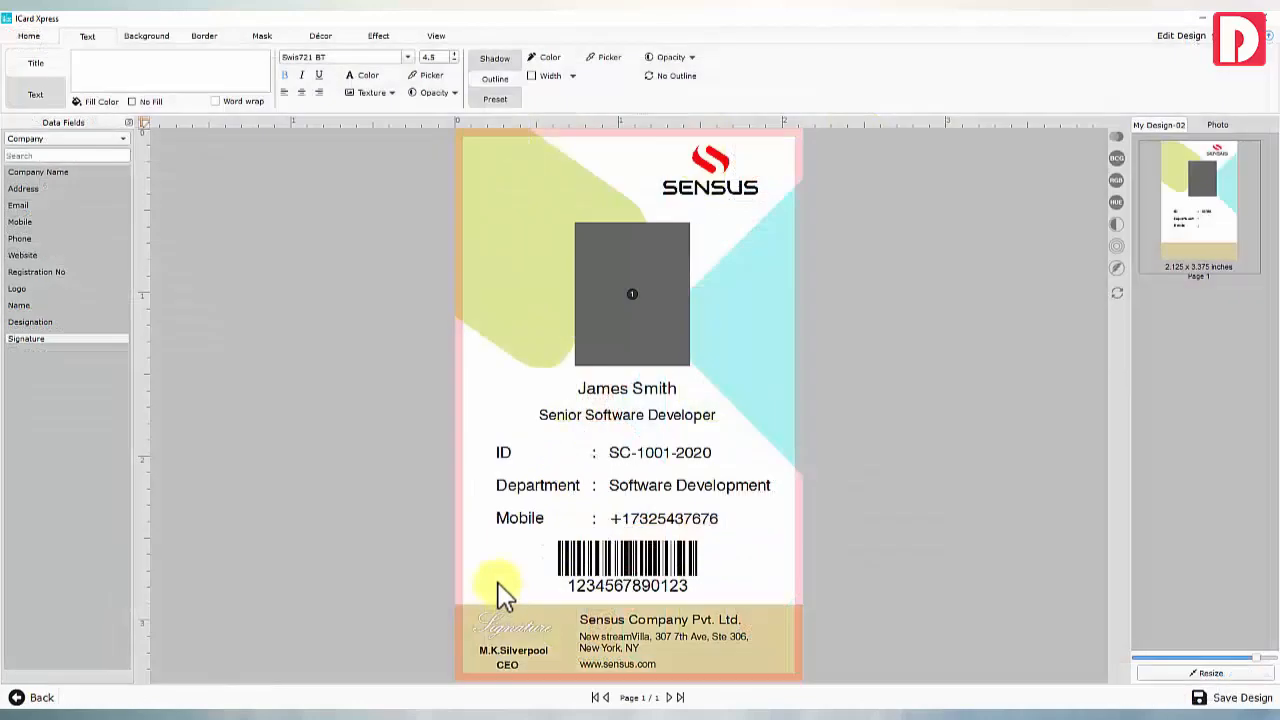
{"action": "key", "text": "ctrl+a"}
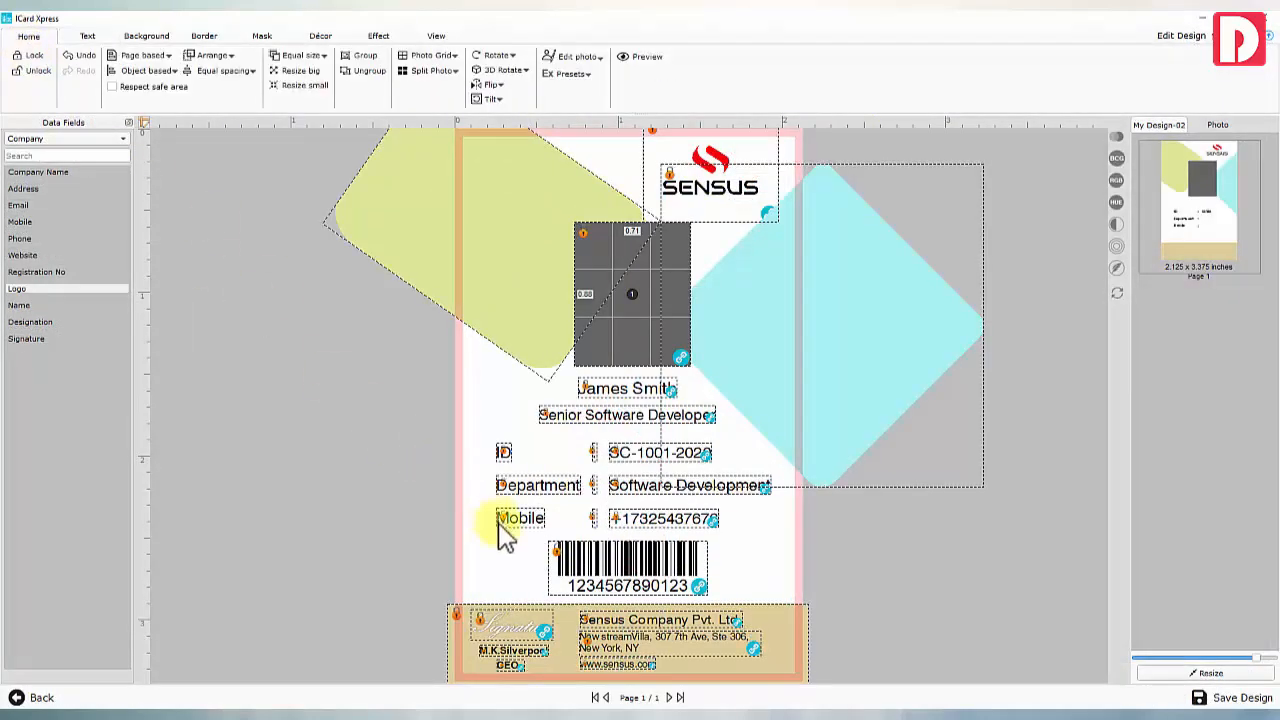
{"action": "left_click", "coordinate": [506, 555]}
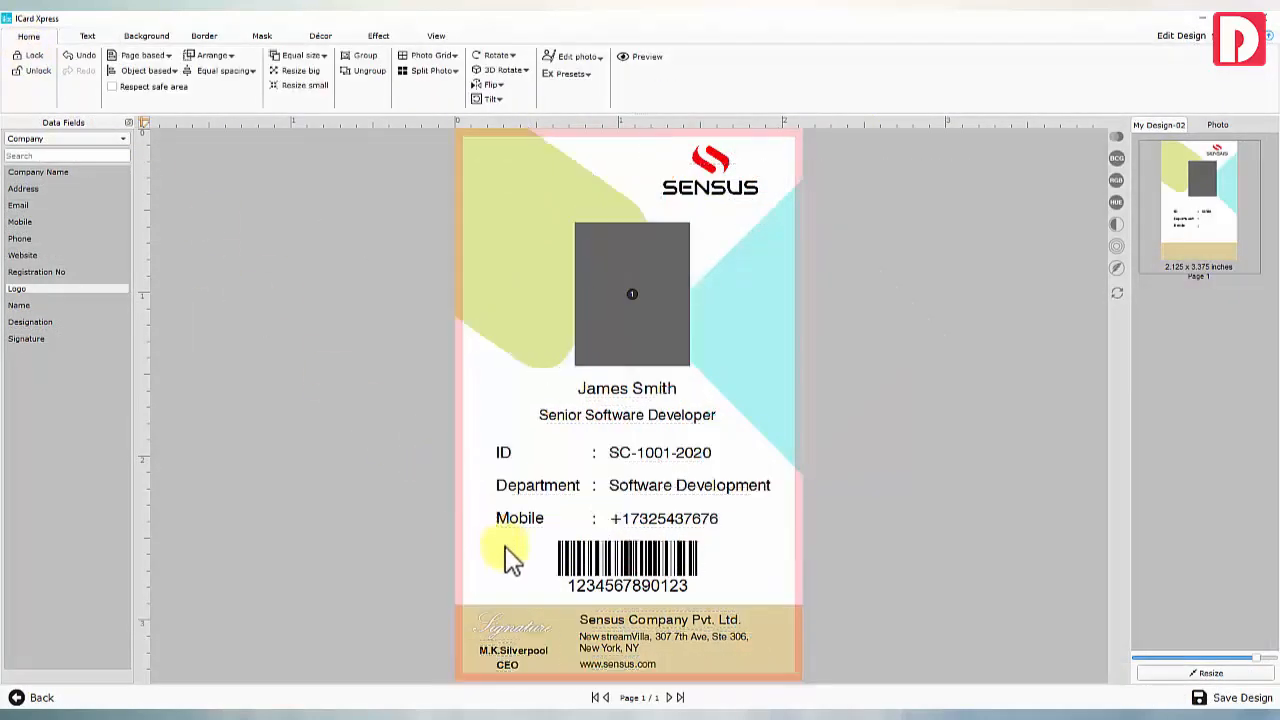
{"action": "left_click", "coordinate": [1224, 700]}
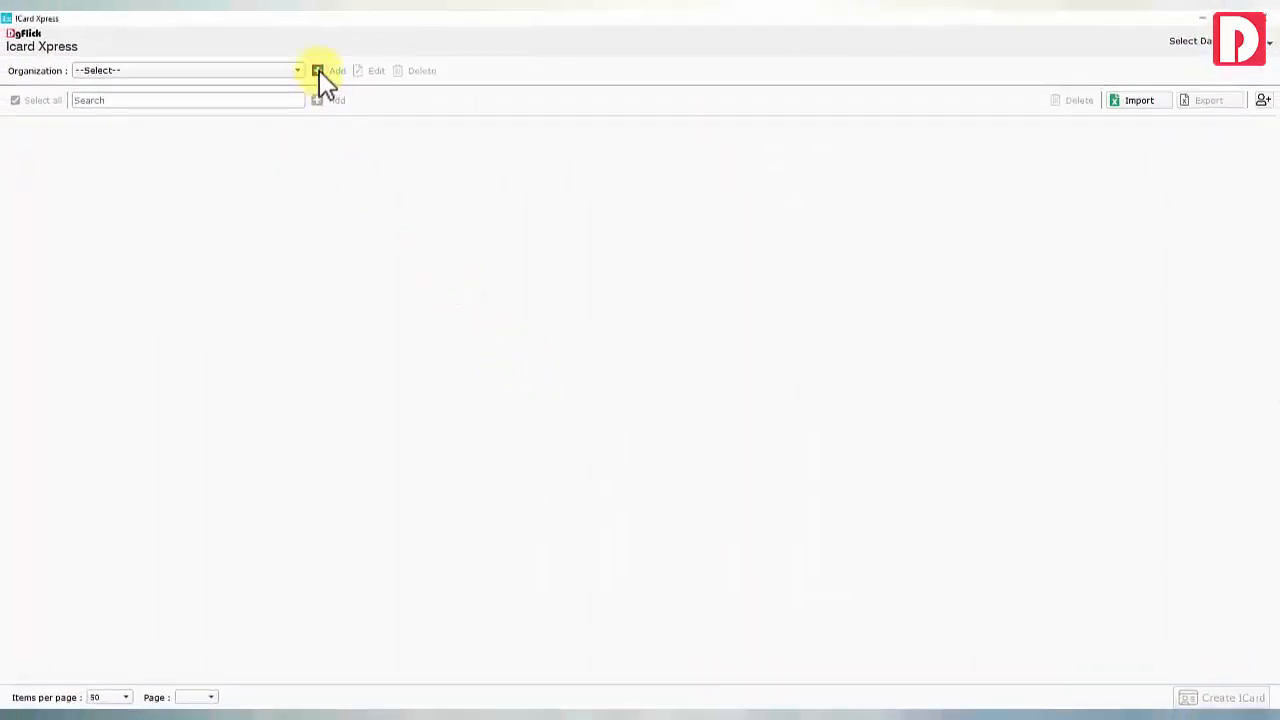
Create a new organization with the Type caption renamed to Department
{"action": "left_click", "coordinate": [319, 72]}
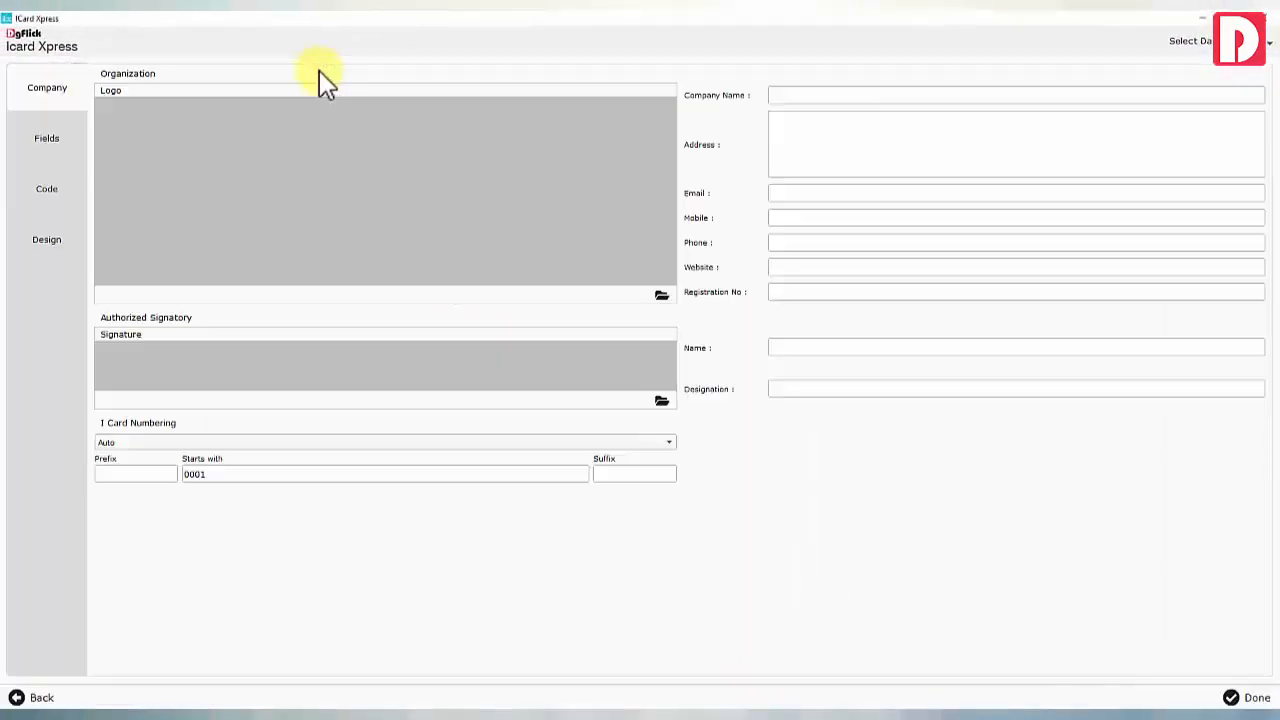
{"action": "left_click", "coordinate": [50, 140]}
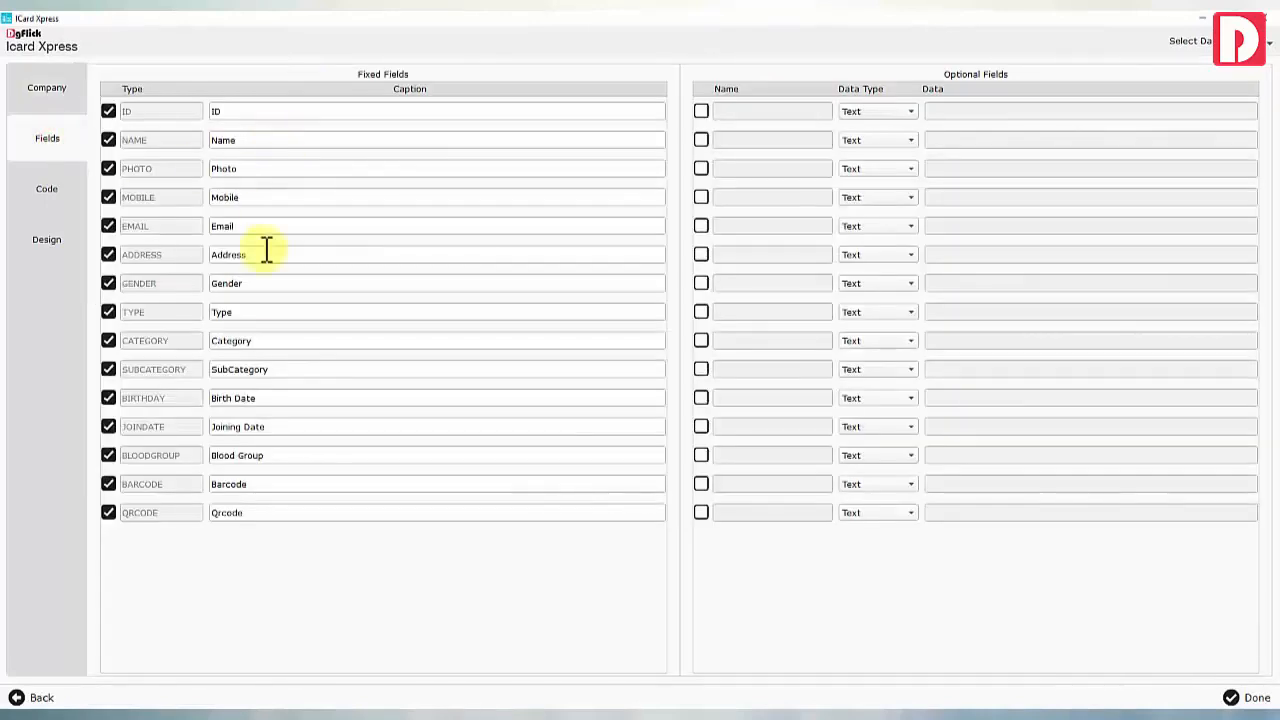
{"action": "left_click_drag", "start_coordinate": [259, 313], "coordinate": [205, 341]}
{"action": "type", "text": "Department"}
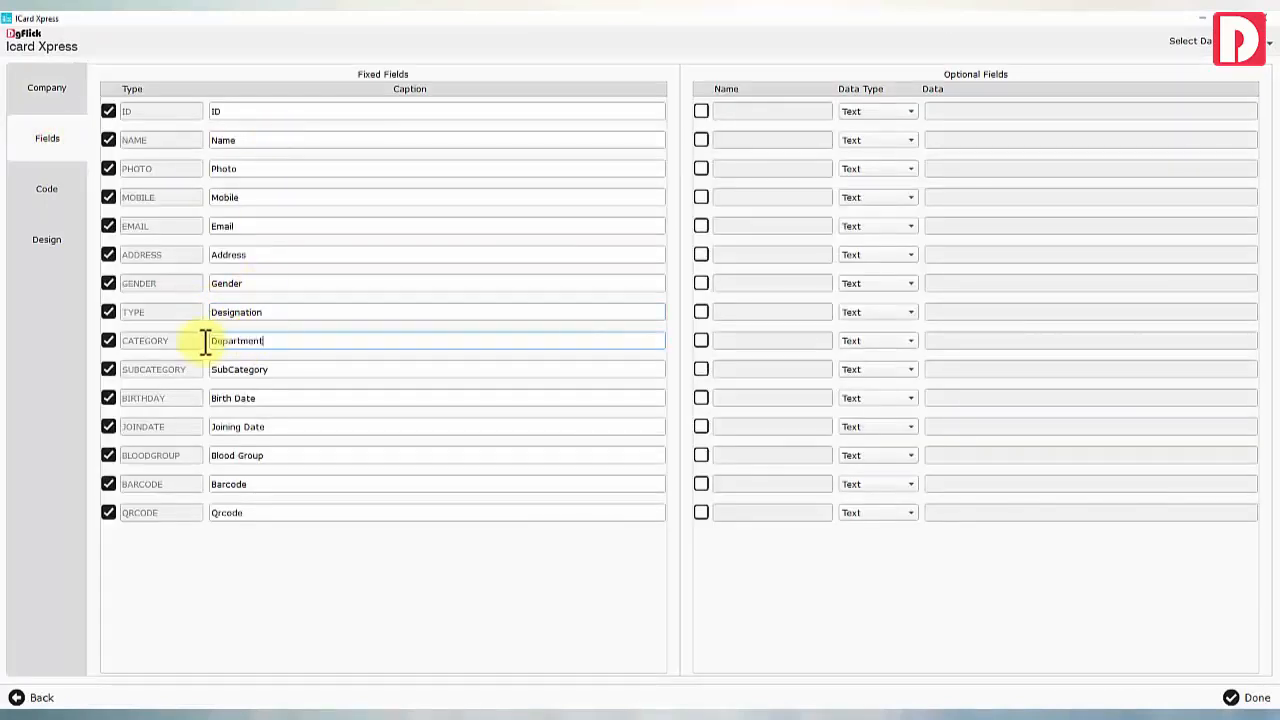
{"action": "left_click", "coordinate": [1245, 697]}
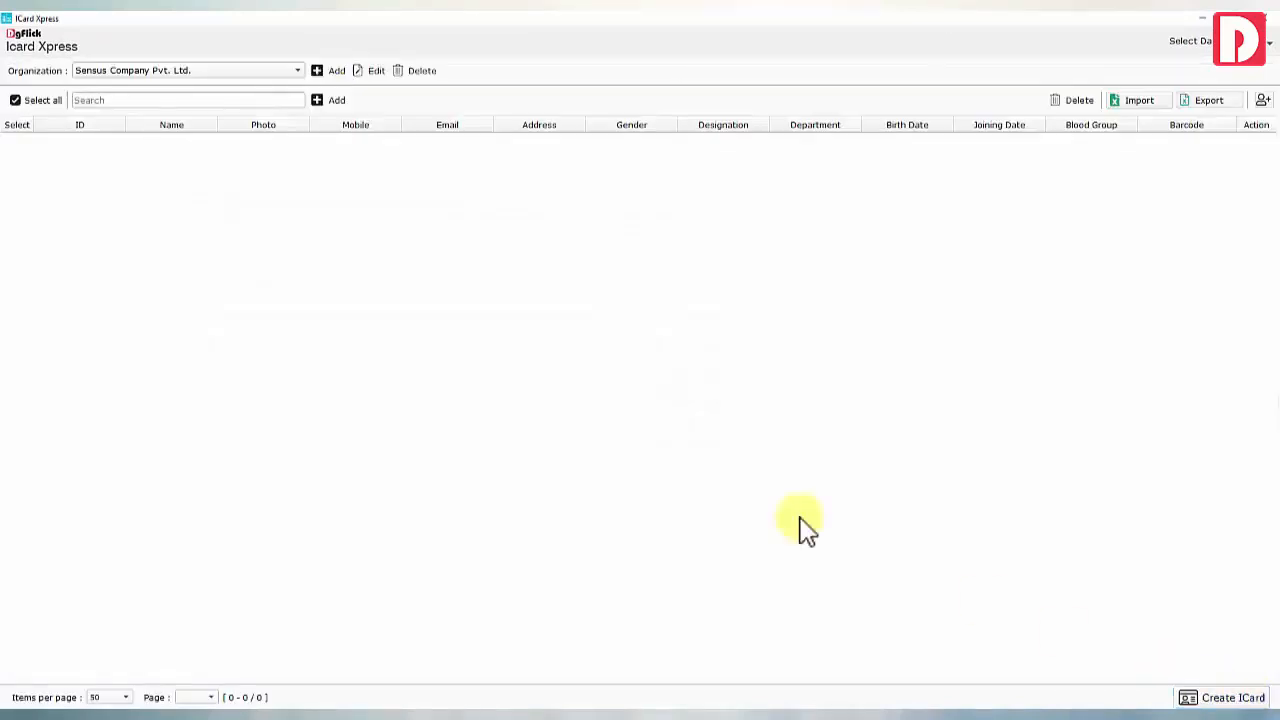
{"action": "left_click", "coordinate": [334, 101]}
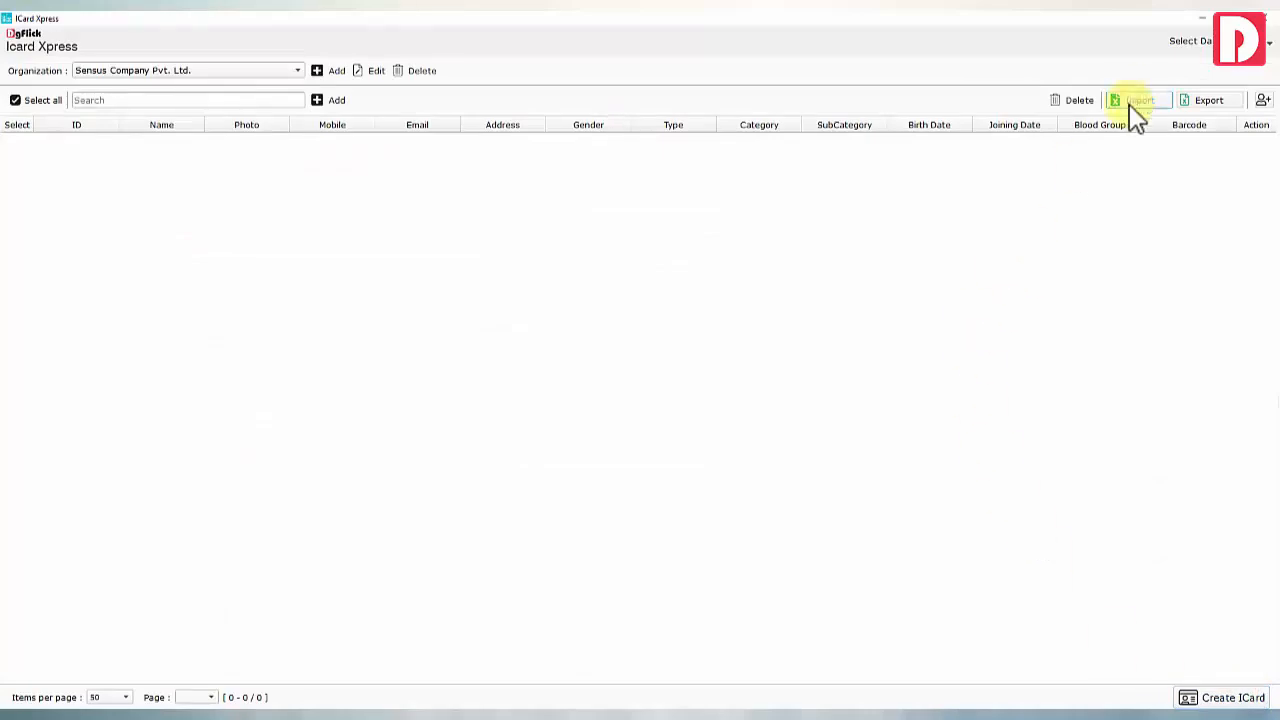
Import employee records from Employees Data Sheet-2020-21 and reopen the organization's field captions
{"action": "left_click", "coordinate": [1140, 101]}
{"action": "double_click", "coordinate": [214, 146]}
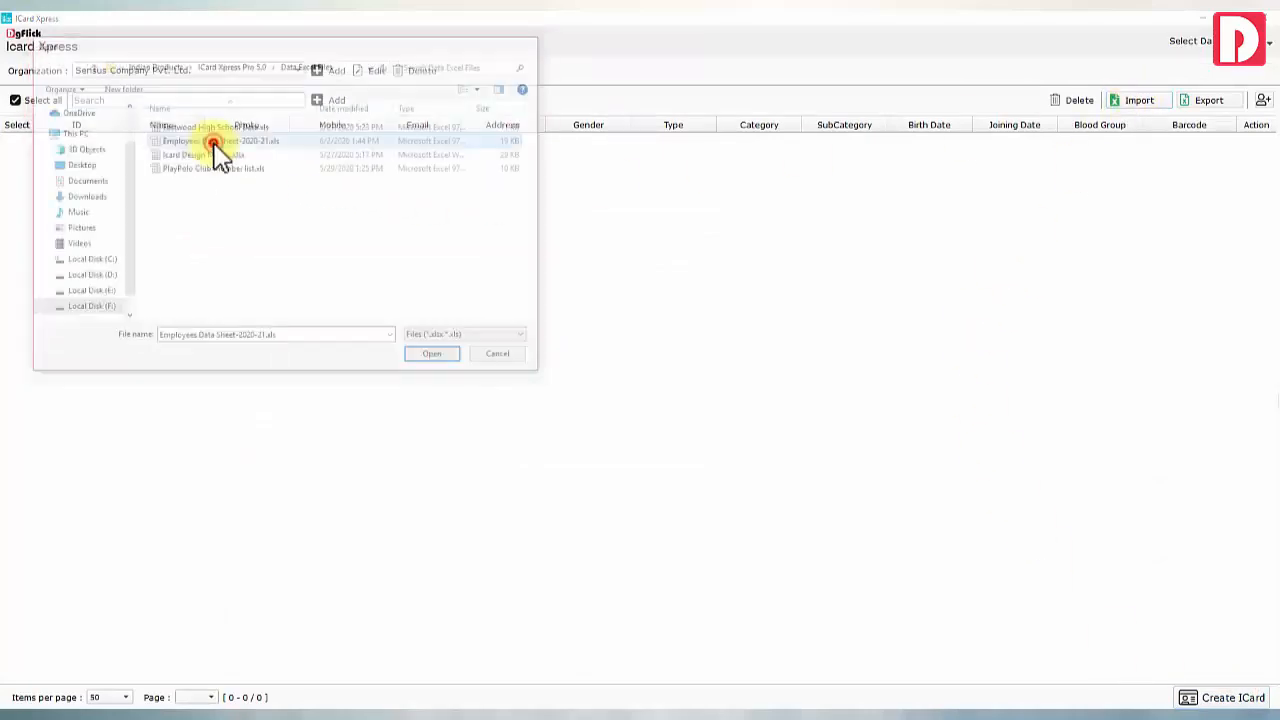
{"action": "left_click", "coordinate": [686, 378]}
{"action": "left_click", "coordinate": [375, 72]}
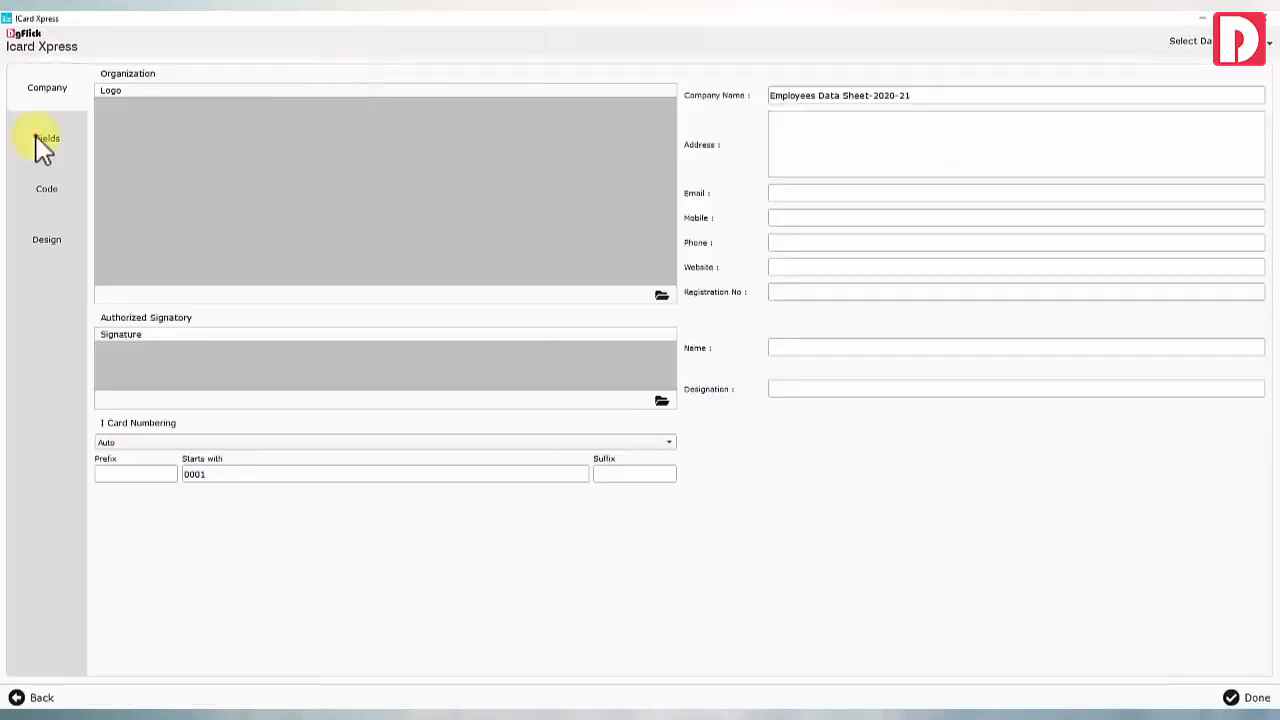
{"action": "left_click", "coordinate": [47, 142]}
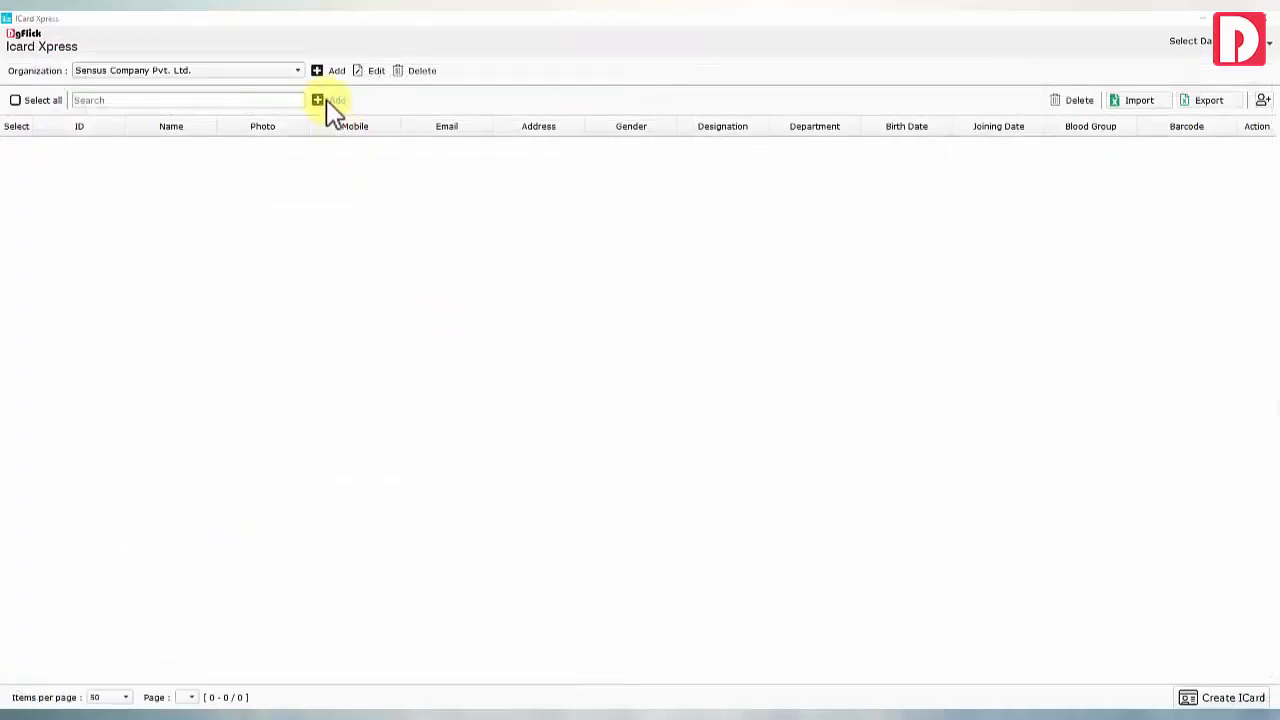
Add a new employee record with the employee's full name, mobile number, e-mail and gender
{"action": "left_click", "coordinate": [327, 101]}
{"action": "left_click", "coordinate": [388, 155]}
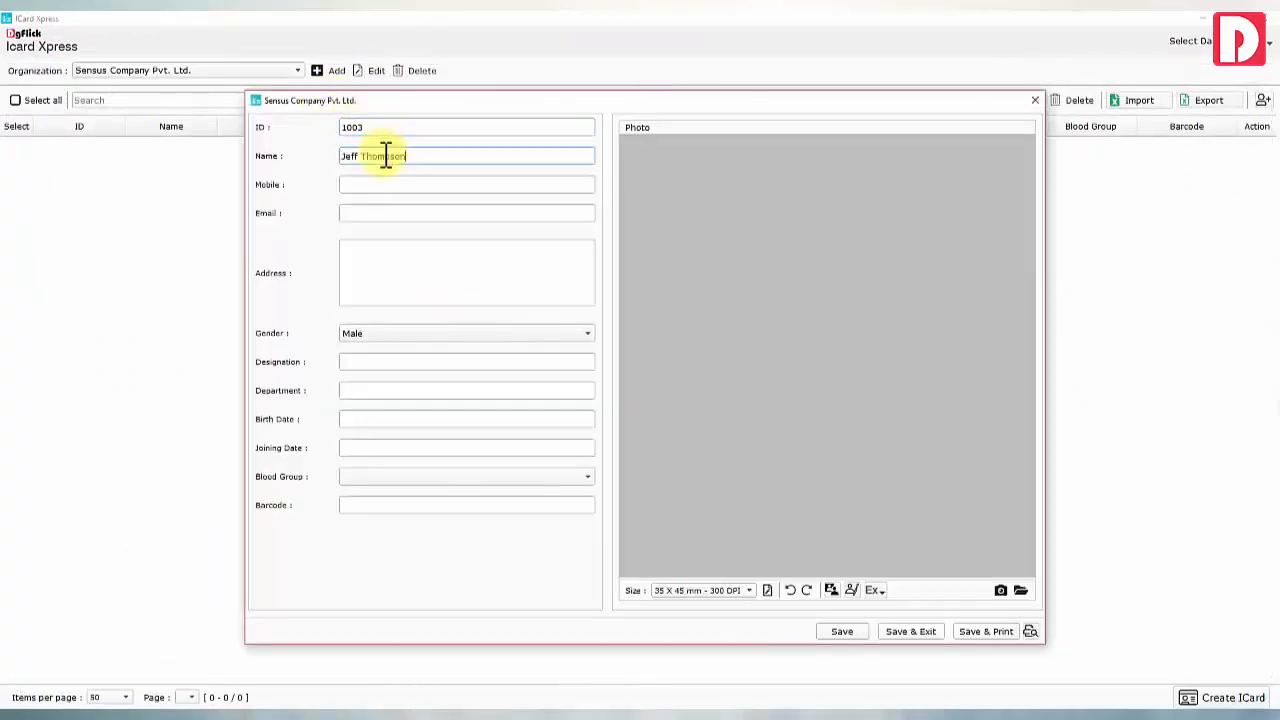
{"action": "left_click", "coordinate": [380, 184]}
{"action": "left_click", "coordinate": [370, 213]}
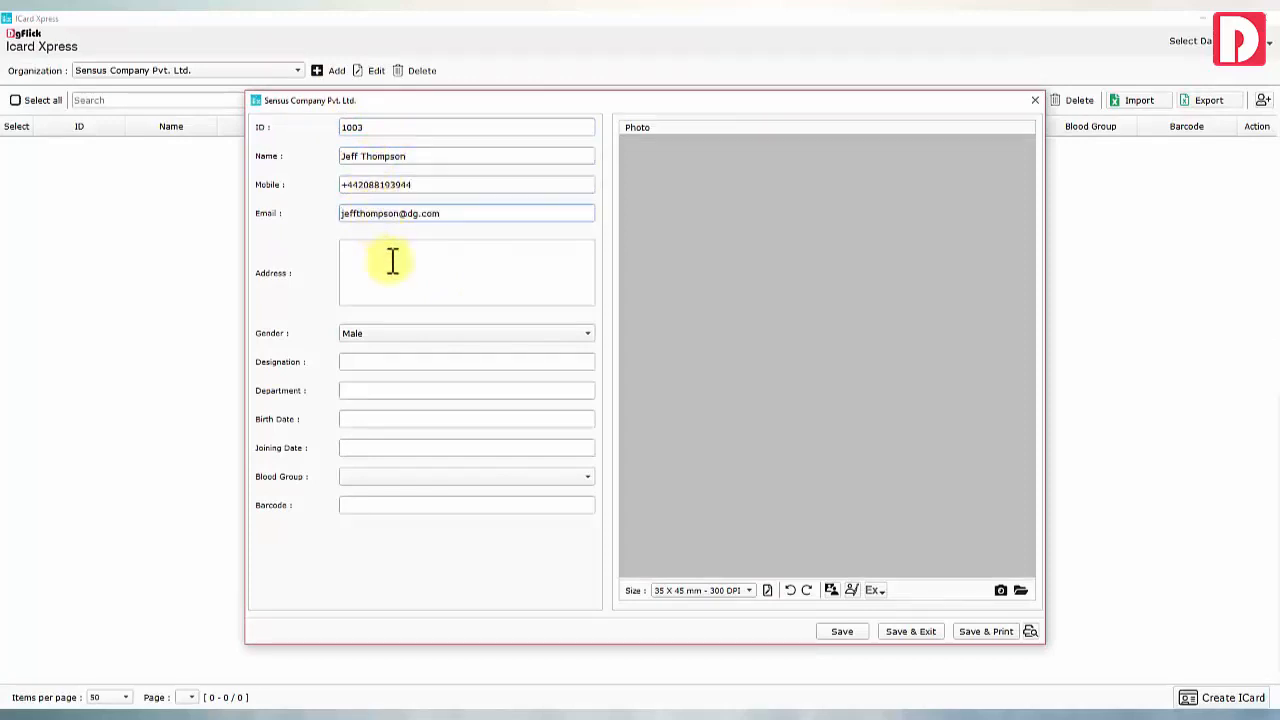
{"action": "left_click", "coordinate": [388, 333]}
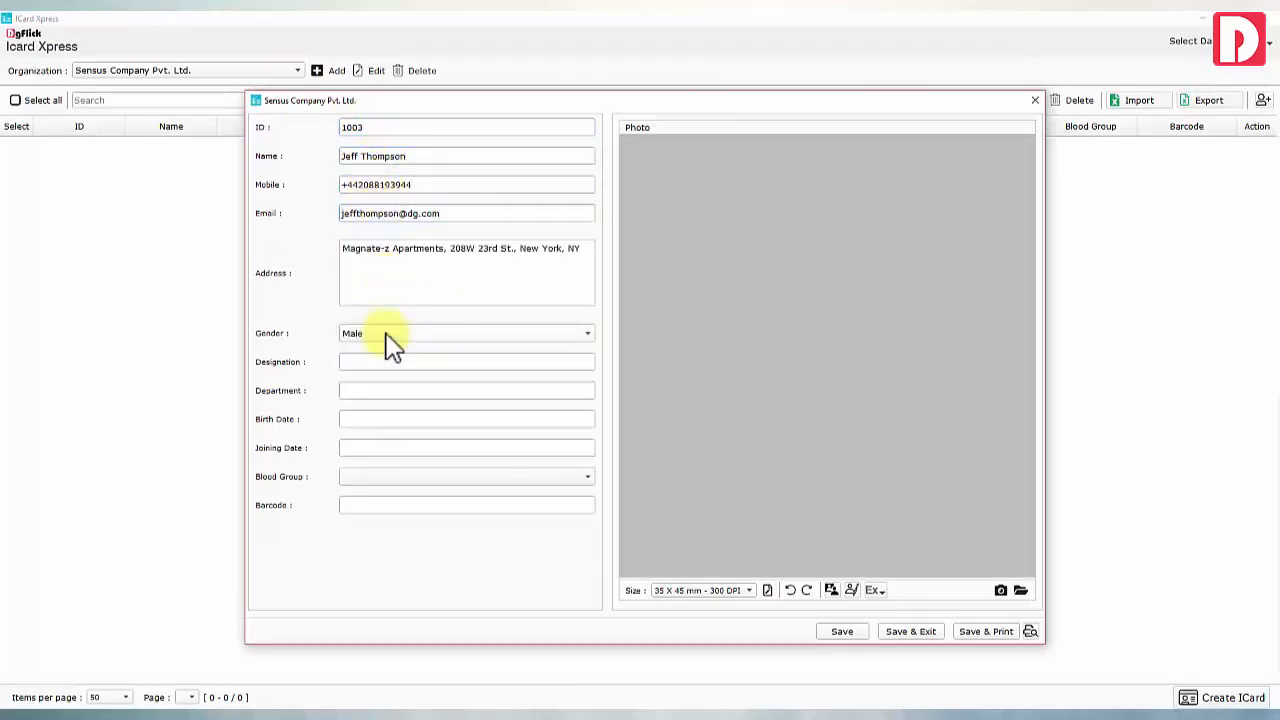
Load the employee's photo from file, dismiss the camera capture, and lower the face in the crop
{"action": "left_click", "coordinate": [1021, 591]}
{"action": "double_click", "coordinate": [486, 329]}
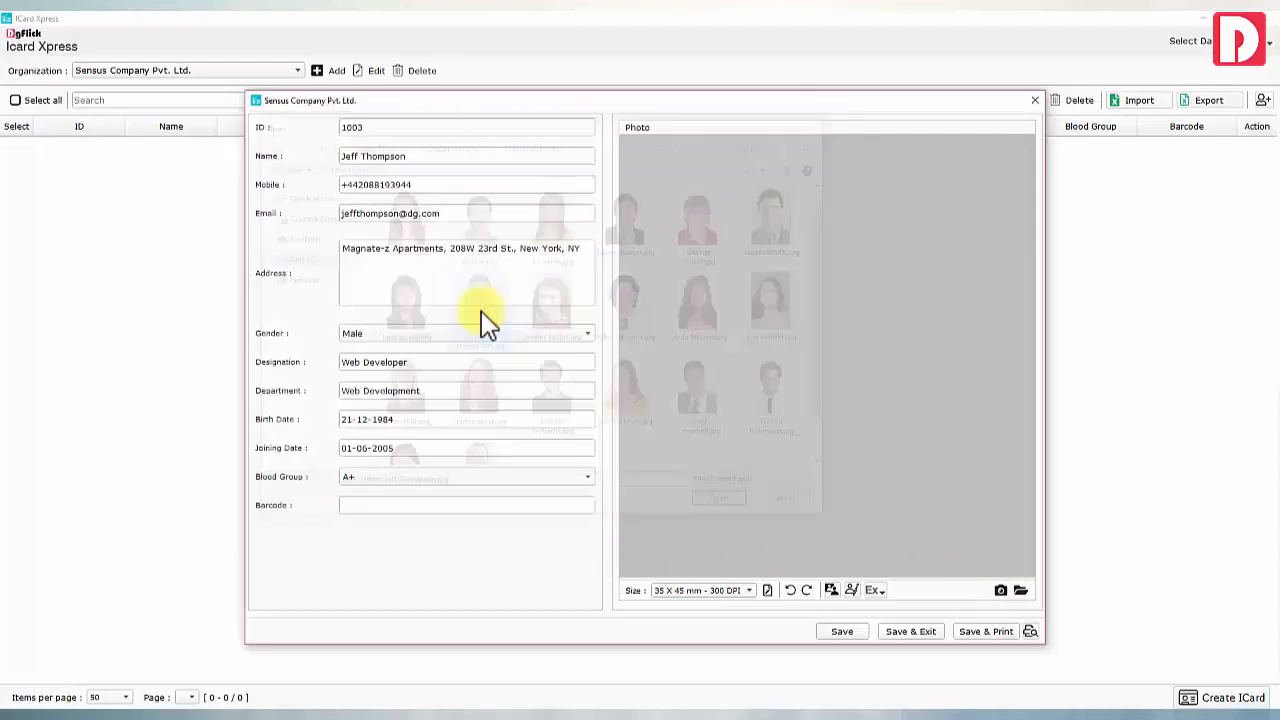
{"action": "left_click", "coordinate": [1000, 590]}
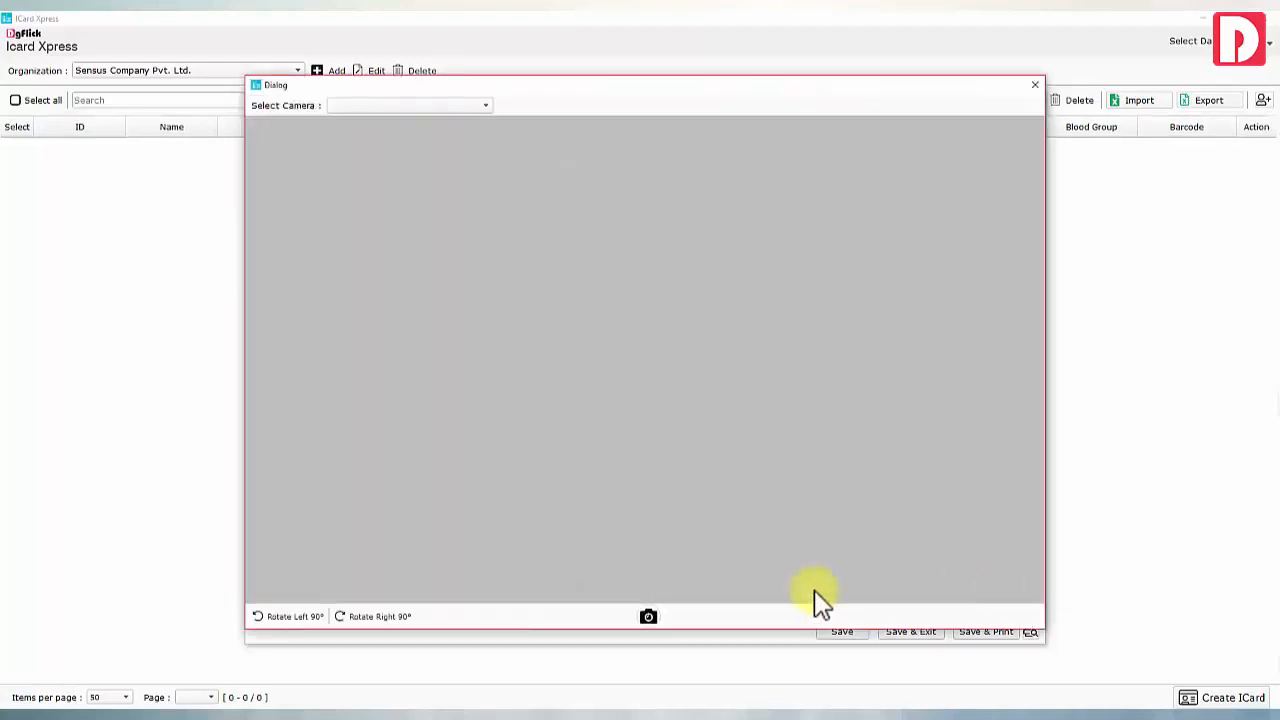
{"action": "left_click", "coordinate": [1035, 84]}
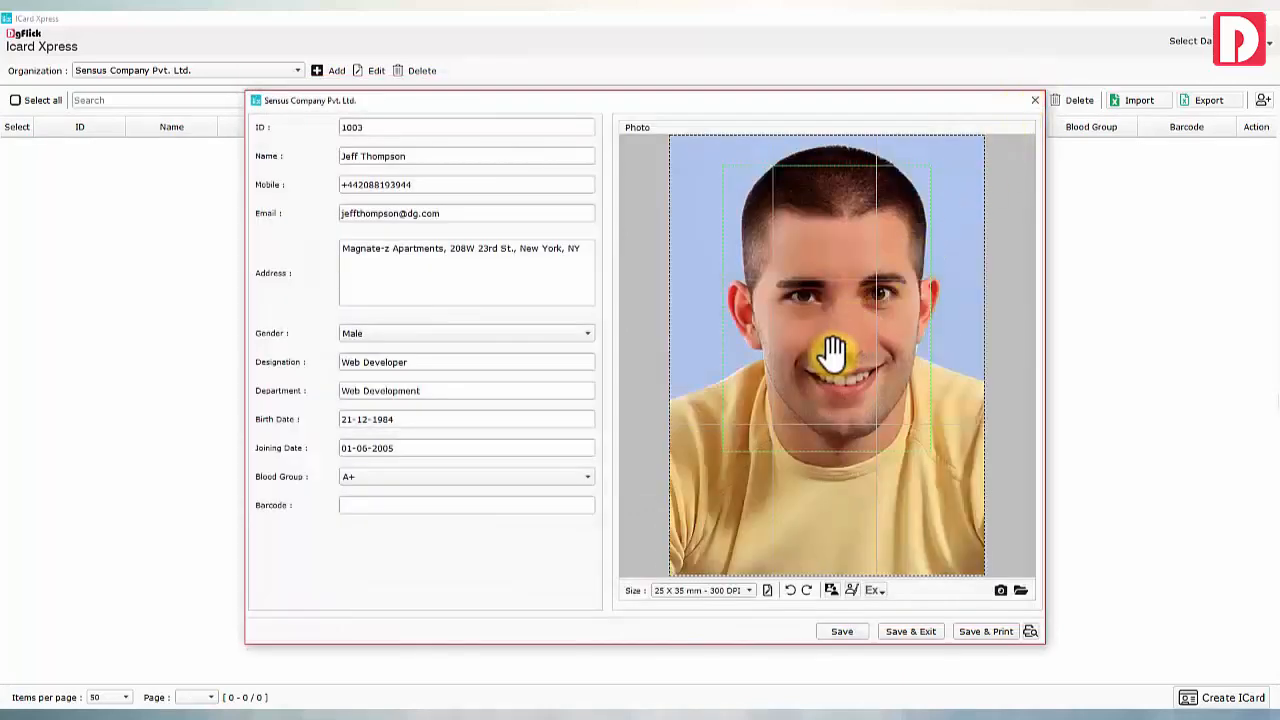
{"action": "scroll", "coordinate": [833, 352], "scroll_direction": "up", "scroll_amount": 2}
{"action": "left_click_drag", "start_coordinate": [820, 353], "coordinate": [795, 388]}
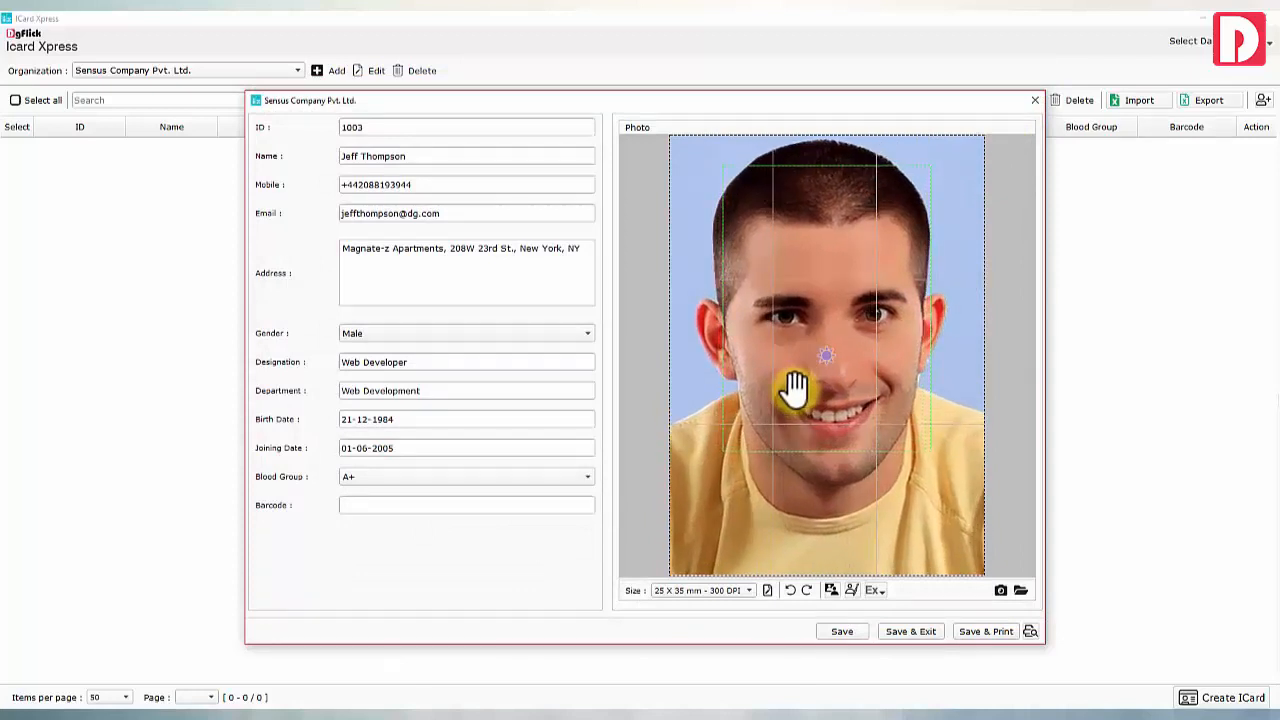
Apply the 35 X 45 mm - 300 DPI photo size and reposition the face in the crop
{"action": "left_click", "coordinate": [768, 590]}
{"action": "left_click", "coordinate": [640, 336]}
{"action": "left_click", "coordinate": [650, 357]}
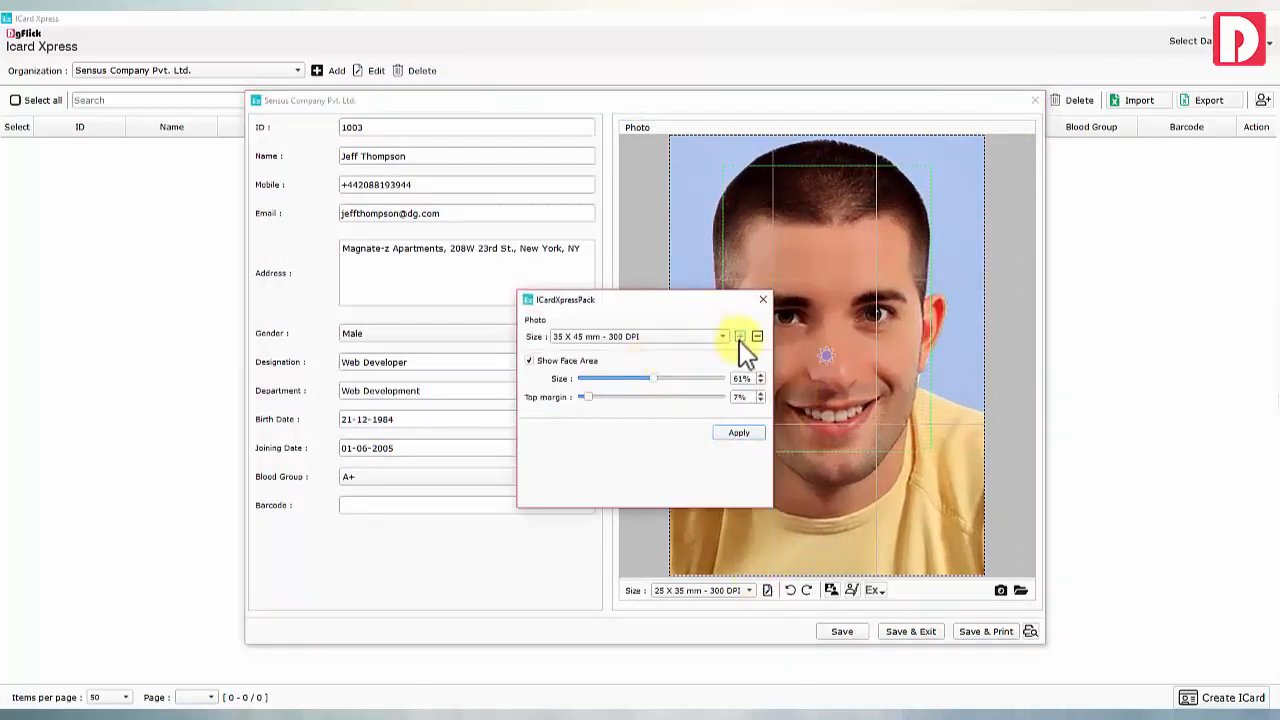
{"action": "left_click", "coordinate": [739, 337]}
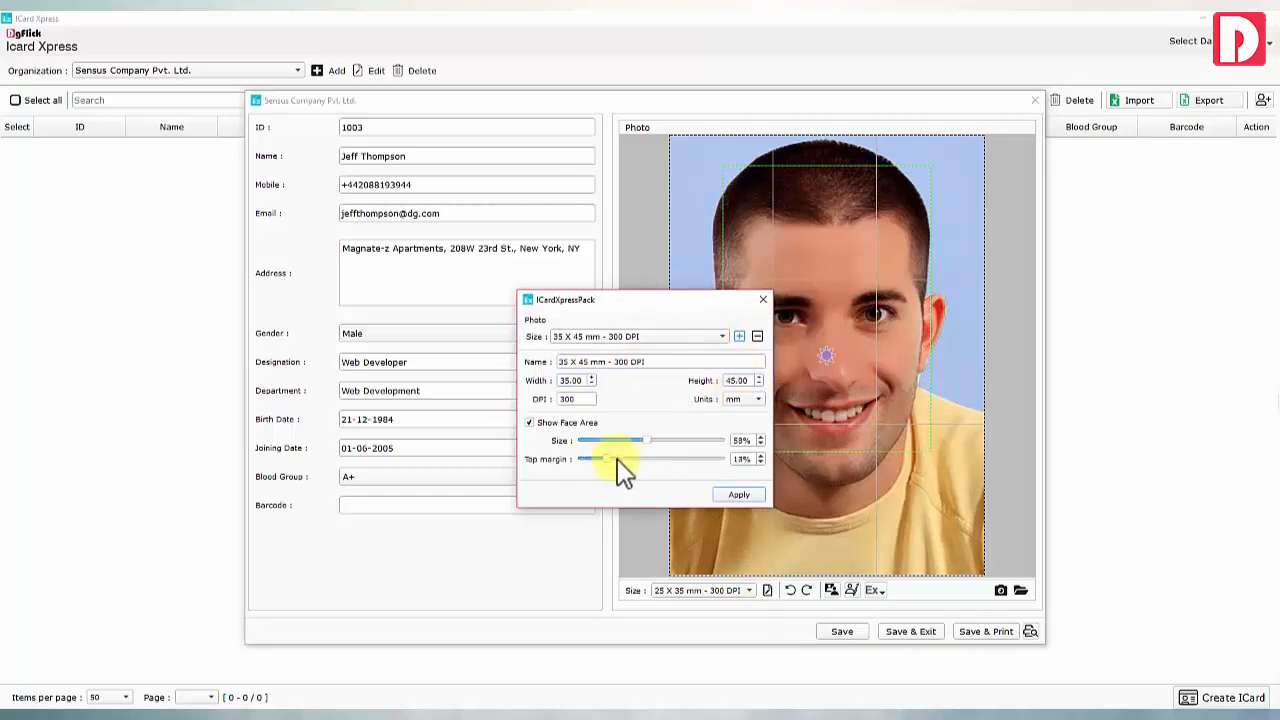
{"action": "left_click", "coordinate": [740, 495]}
{"action": "mouse_move", "coordinate": [820, 349]}
{"action": "left_mouse_down"}
{"action": "mouse_move", "coordinate": [809, 400]}
{"action": "mouse_move", "coordinate": [829, 377]}
{"action": "mouse_move", "coordinate": [808, 345]}
{"action": "left_mouse_up"}
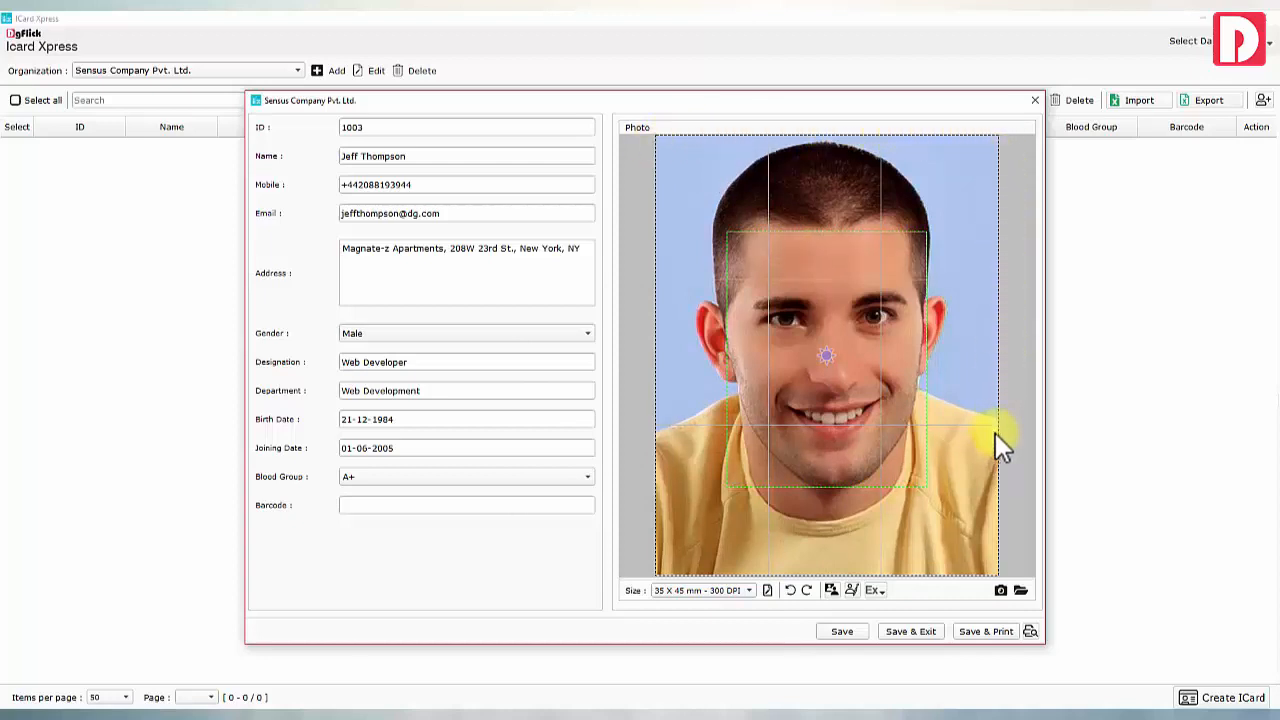
Apply an Ex enhancement preset and send the photo to the Edit Xpress editor
{"action": "left_click", "coordinate": [873, 590]}
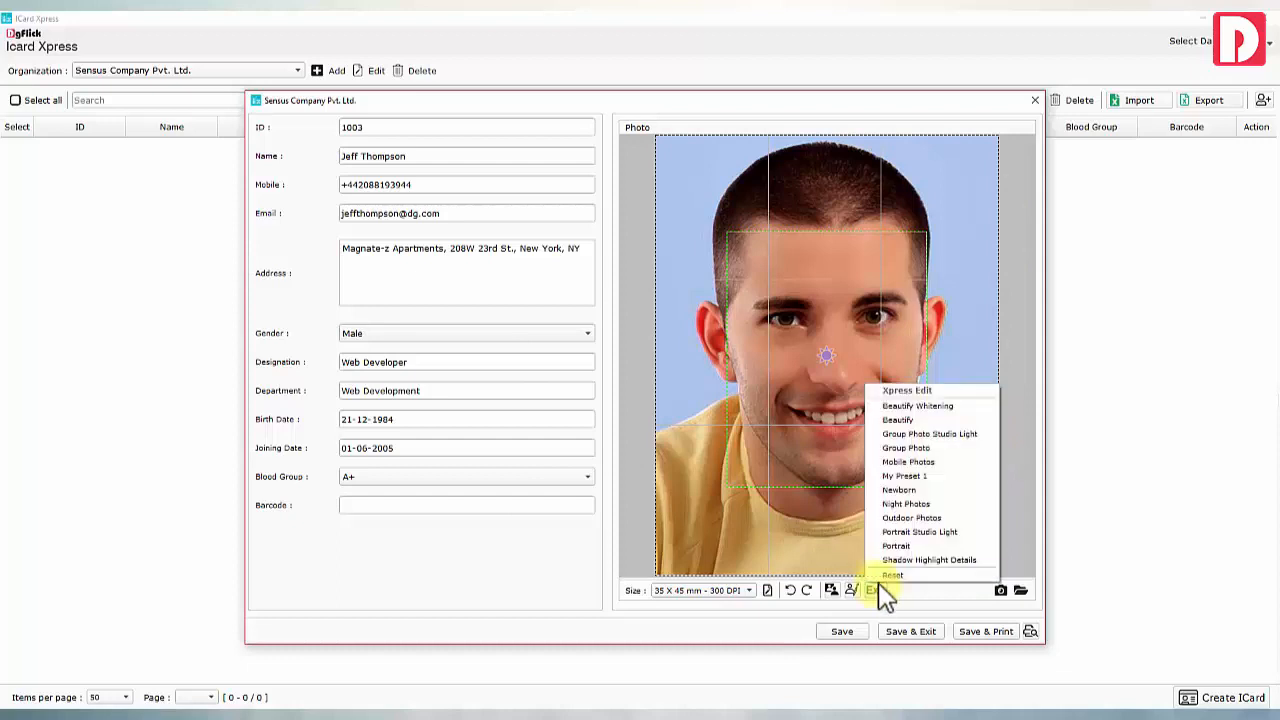
{"action": "left_click", "coordinate": [900, 406]}
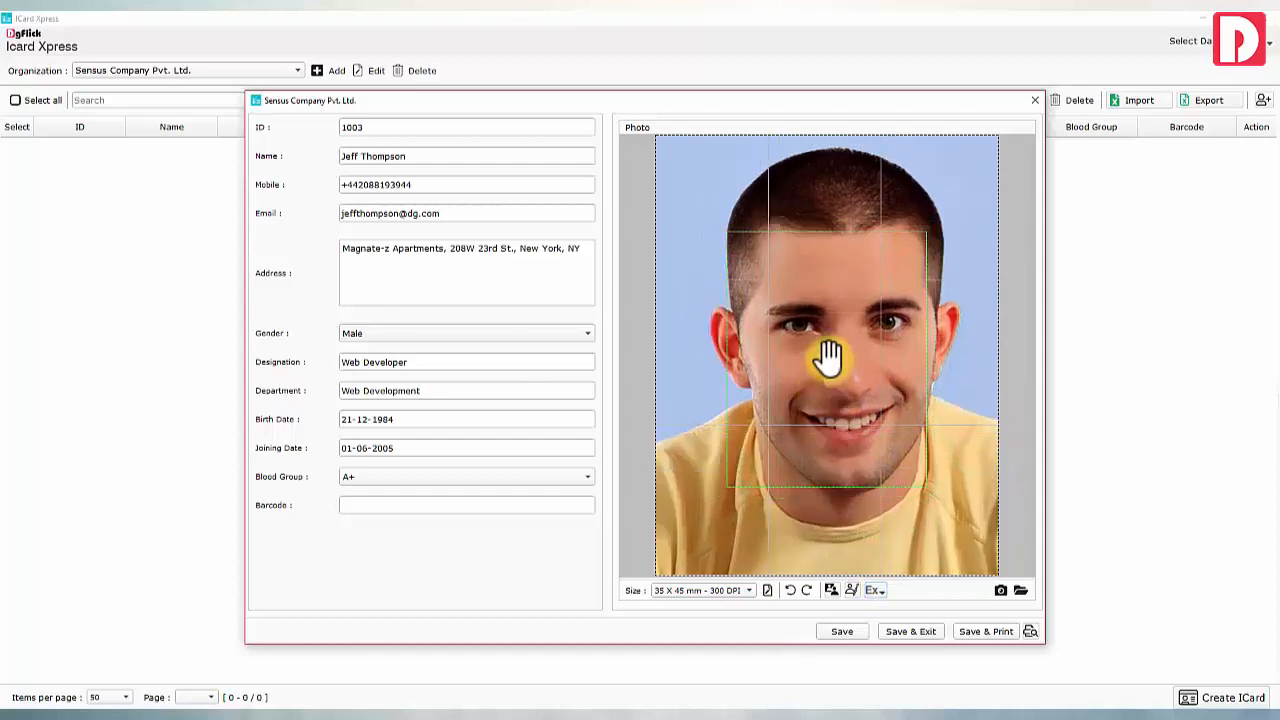
{"action": "left_click", "coordinate": [851, 590]}
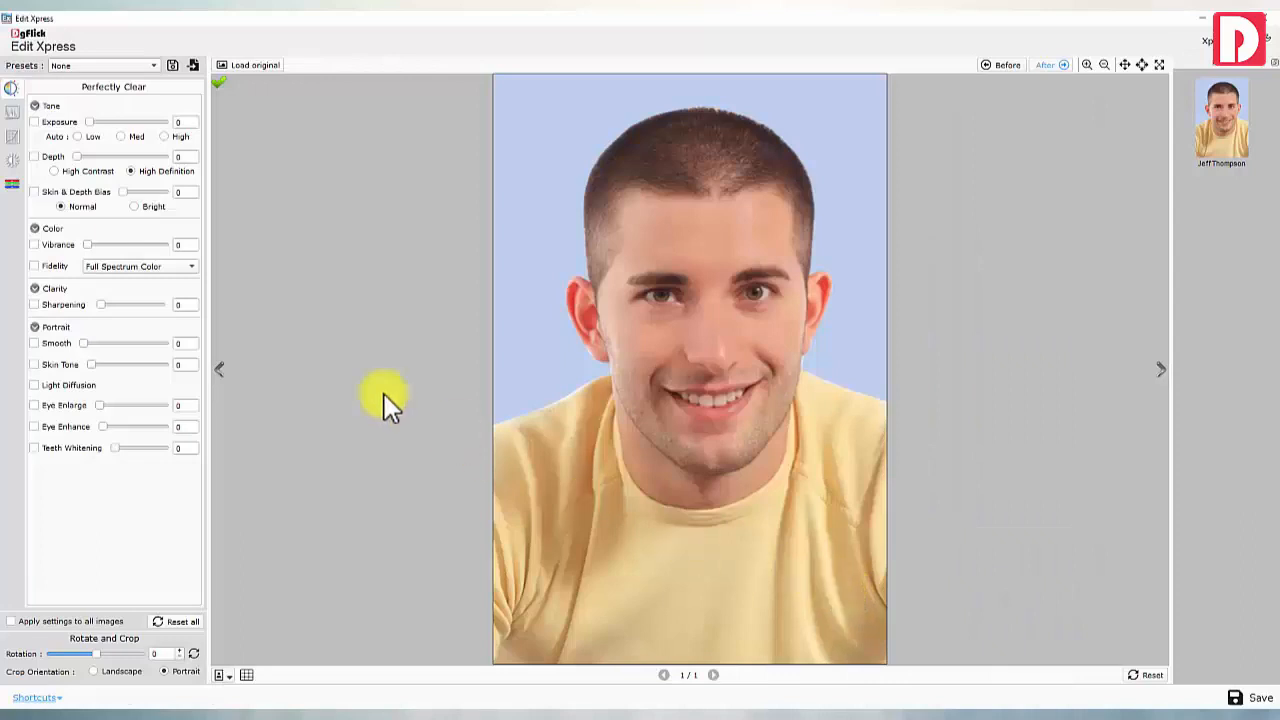
Look through the Levels, Curves, Brightness/Contrast/Gamma and Colour Correction adjustment panels
{"action": "left_click", "coordinate": [10, 112]}
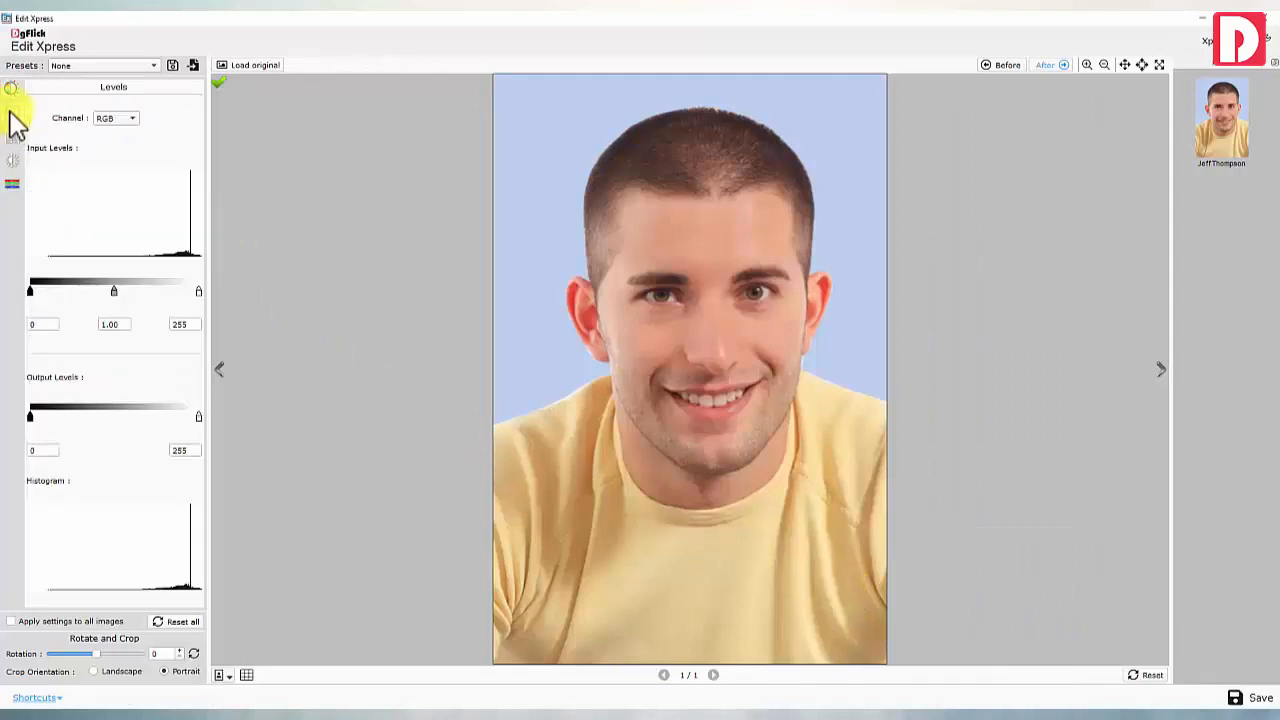
{"action": "left_click", "coordinate": [12, 138]}
{"action": "left_click", "coordinate": [13, 160]}
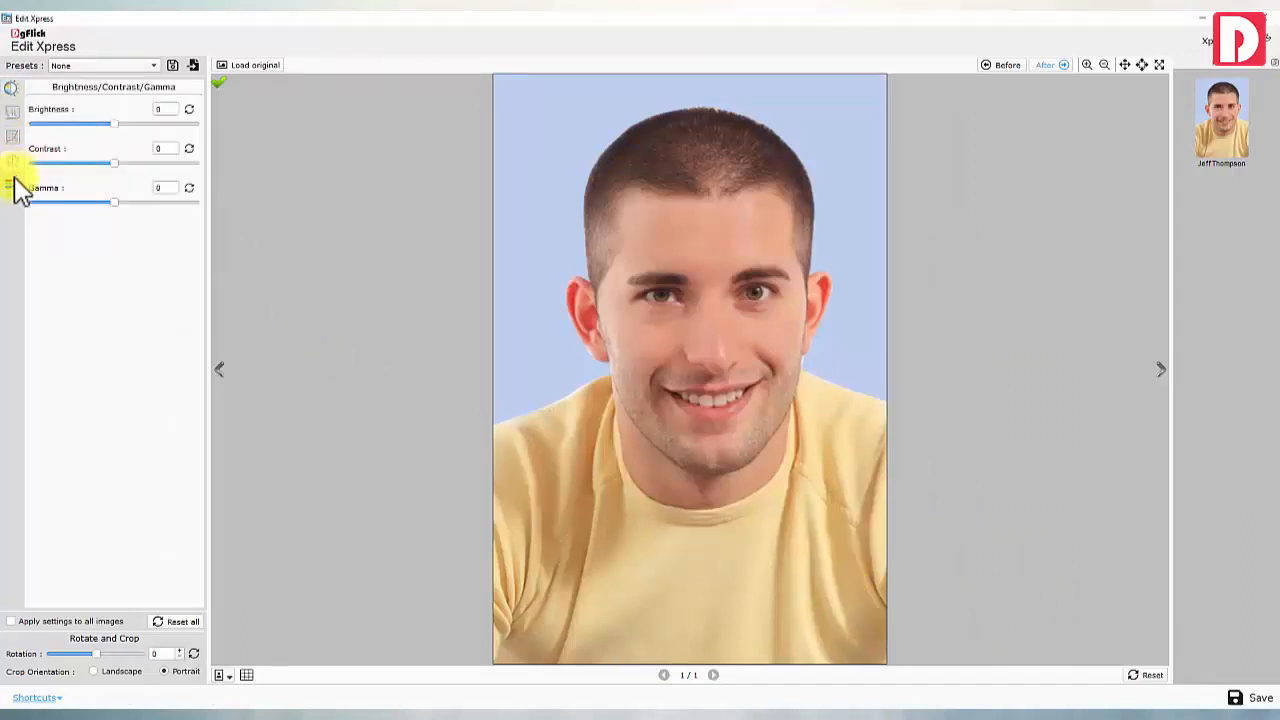
{"action": "left_click", "coordinate": [12, 185]}
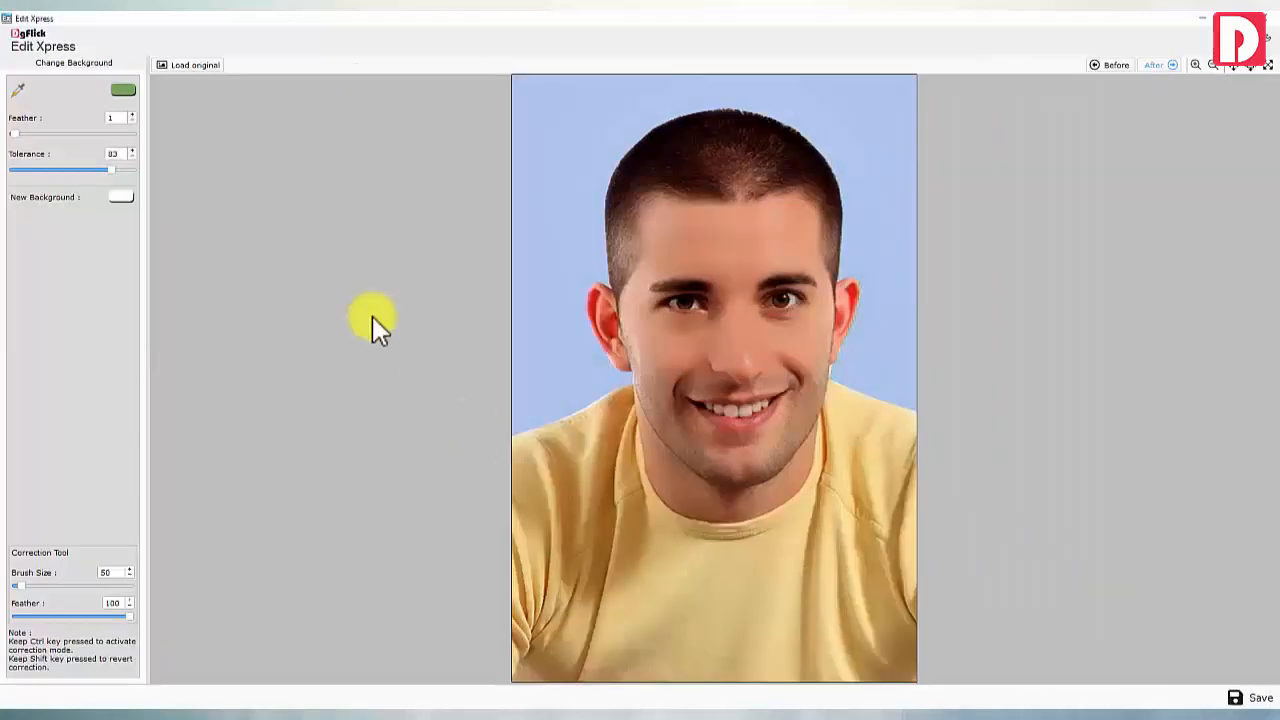
Replace the sampled backdrop with light blue, using Tolerance 86 and Feather 4
{"action": "left_click", "coordinate": [22, 95]}
{"action": "left_click", "coordinate": [540, 248]}
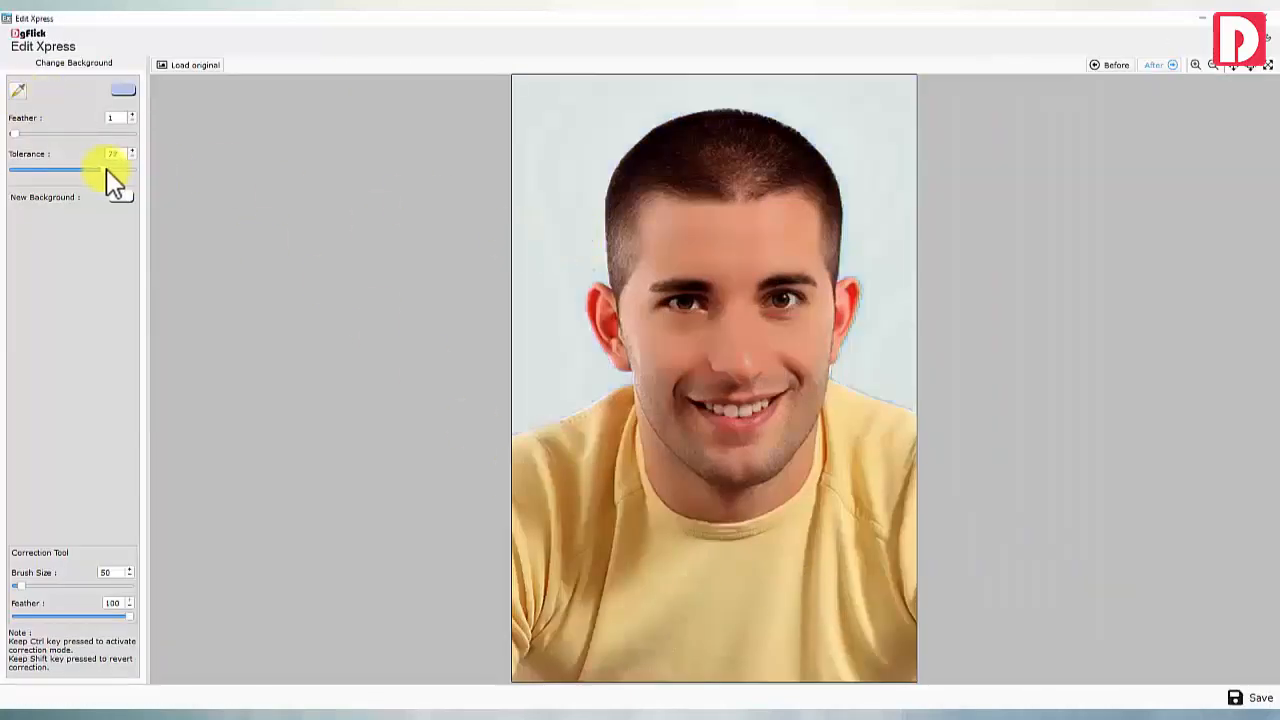
{"action": "left_click_drag", "start_coordinate": [107, 170], "coordinate": [116, 170]}
{"action": "left_click_drag", "start_coordinate": [14, 134], "coordinate": [18, 134]}
{"action": "left_click", "coordinate": [126, 198]}
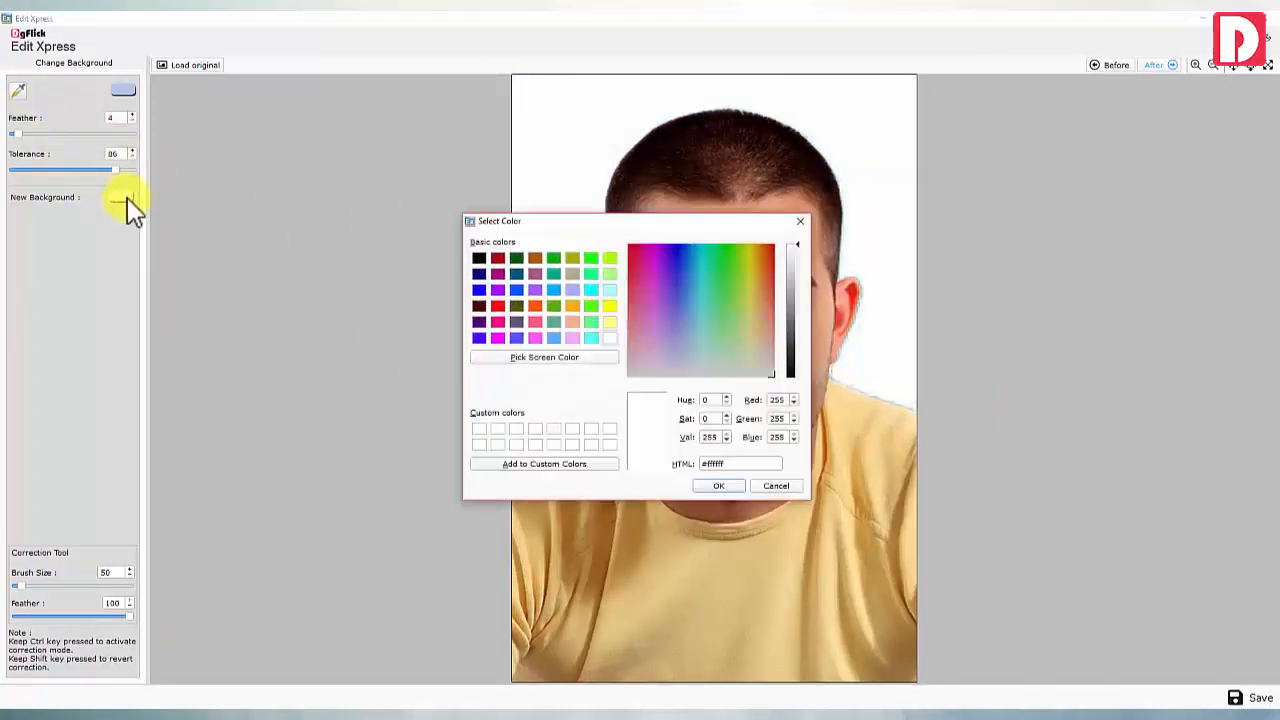
{"action": "left_click", "coordinate": [718, 485]}
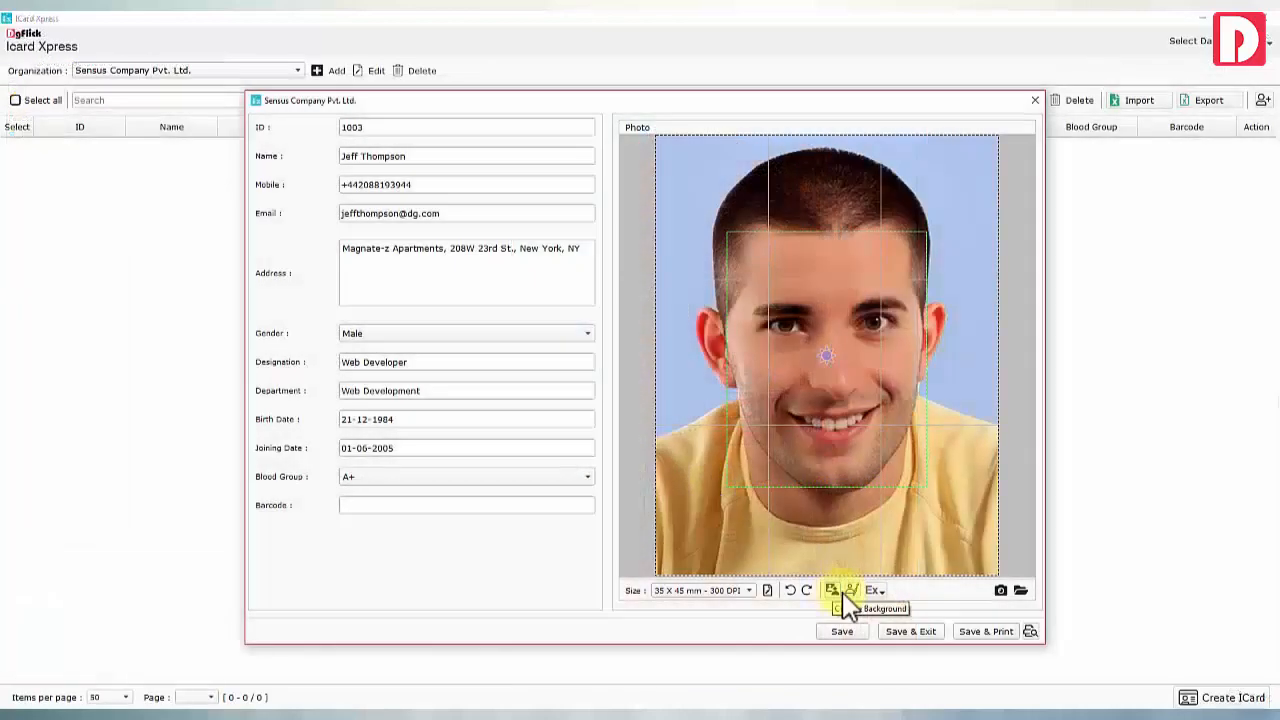
Open and close the camera capture without taking a photo, then show the quick effects list
{"action": "left_click", "coordinate": [997, 592]}
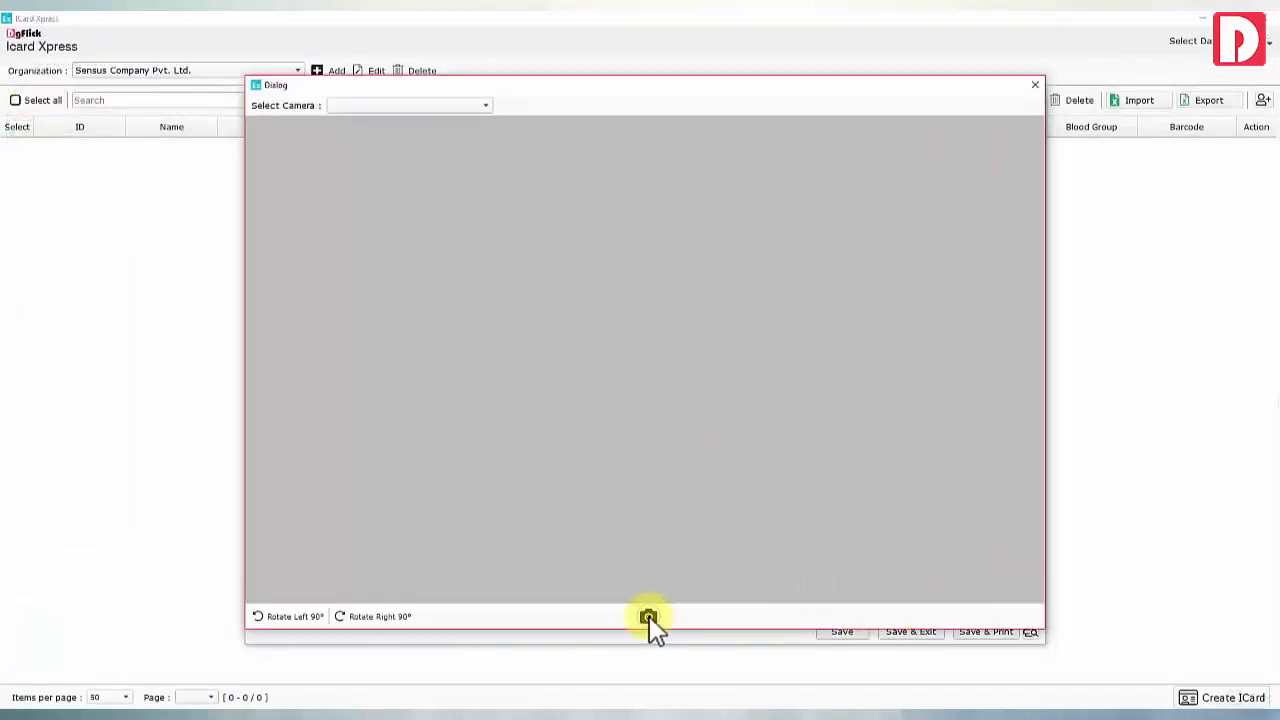
{"action": "left_click", "coordinate": [1035, 85]}
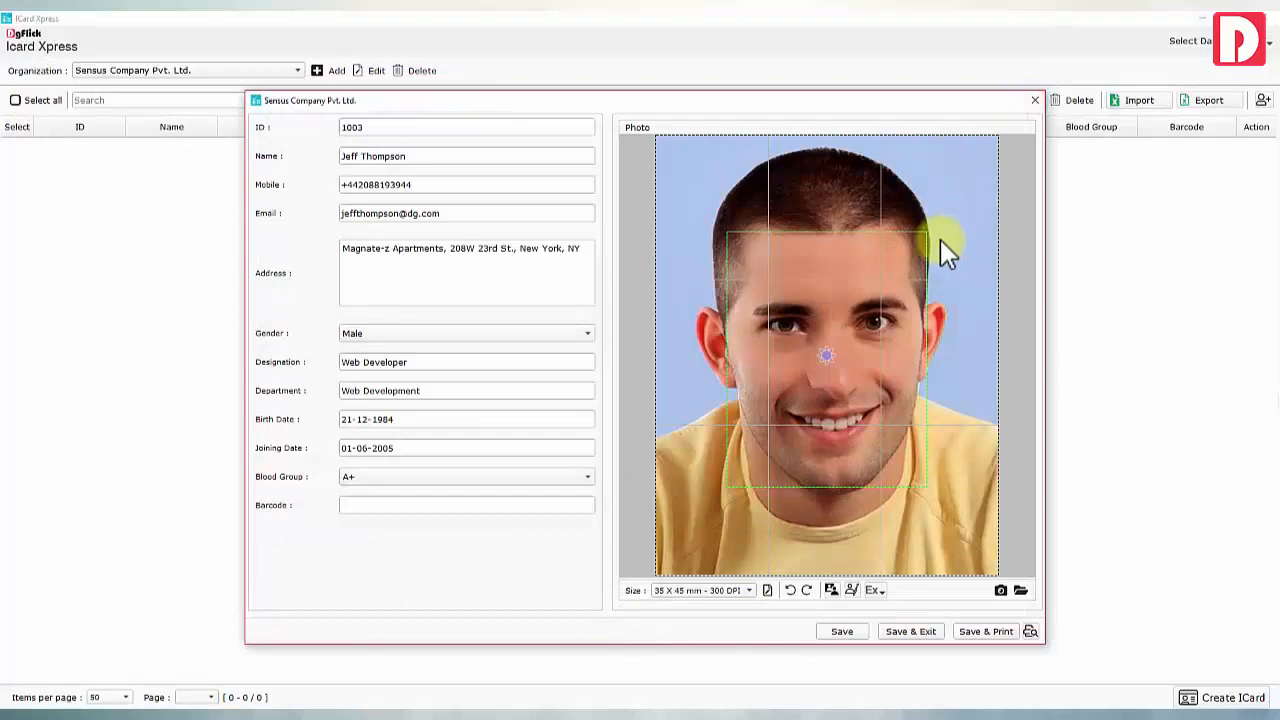
{"action": "left_click", "coordinate": [875, 590]}
Close the effects list unchanged and save the record with Save, then Save & Exit
{"action": "left_click", "coordinate": [875, 590]}
{"action": "left_click", "coordinate": [841, 632]}
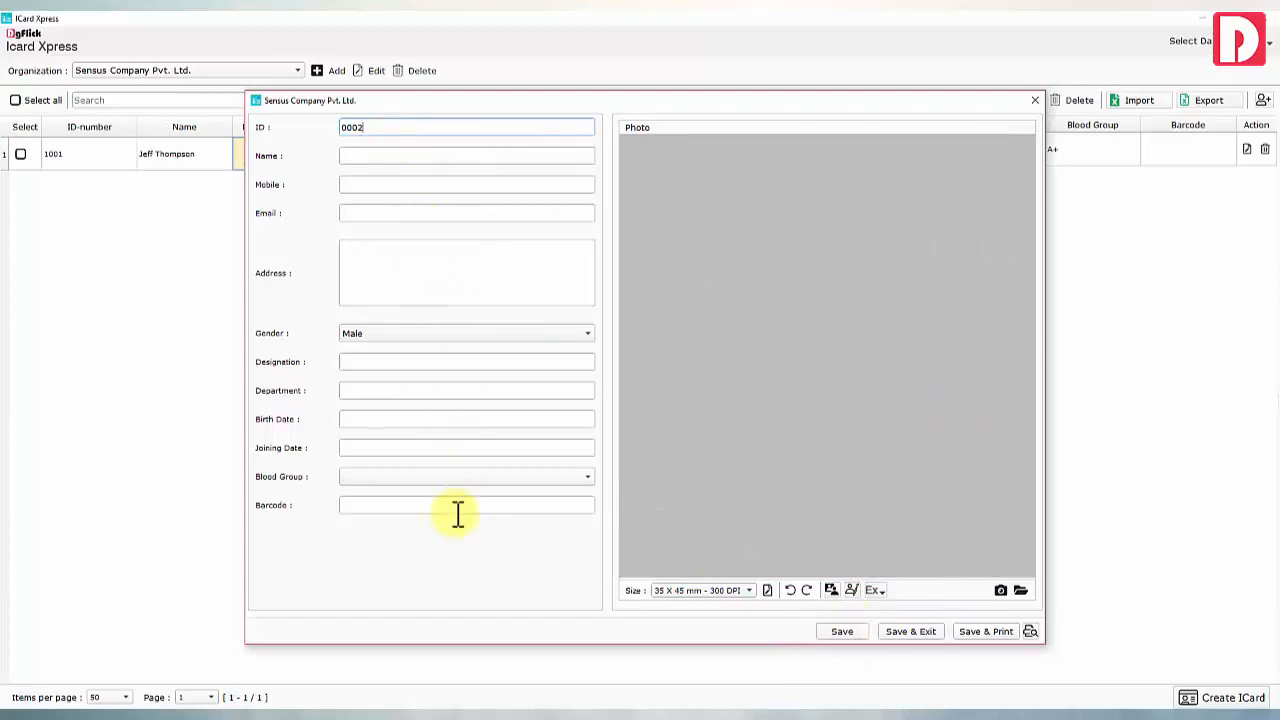
{"action": "left_click", "coordinate": [899, 634]}
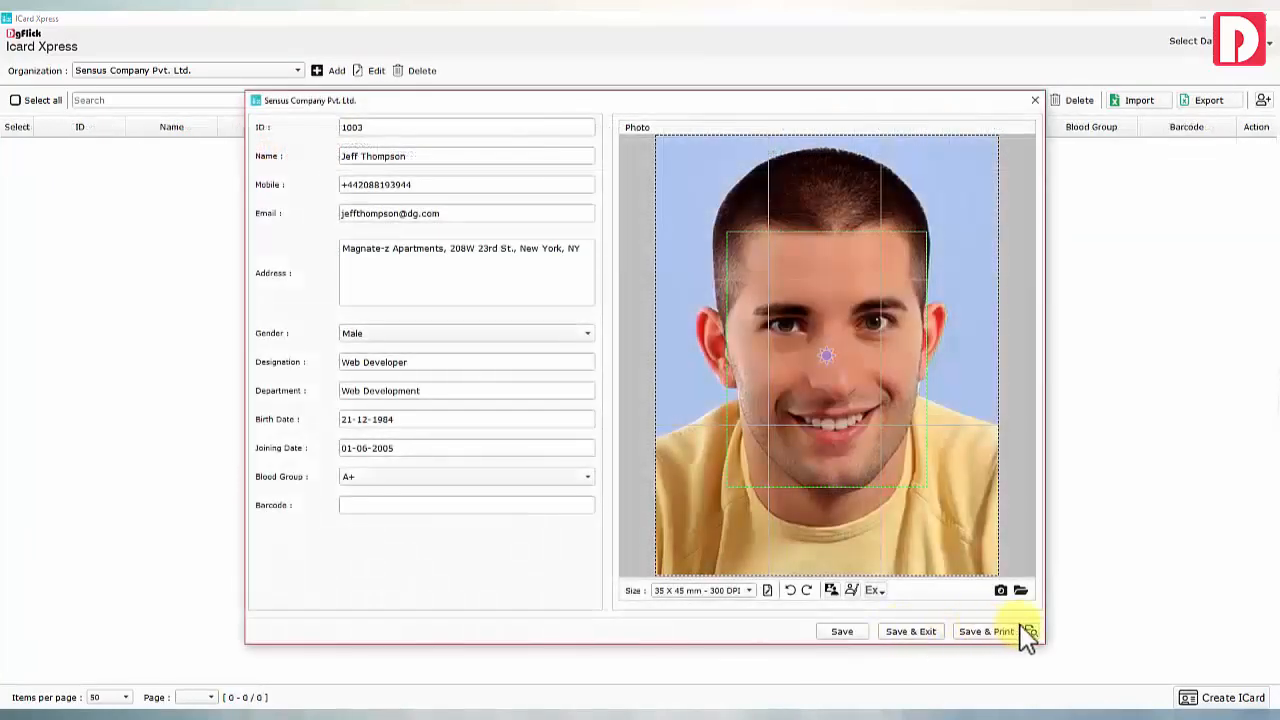
Preview the ID card via Save & Print and review the Layered/Flatten PDF options
{"action": "left_click", "coordinate": [1030, 631]}
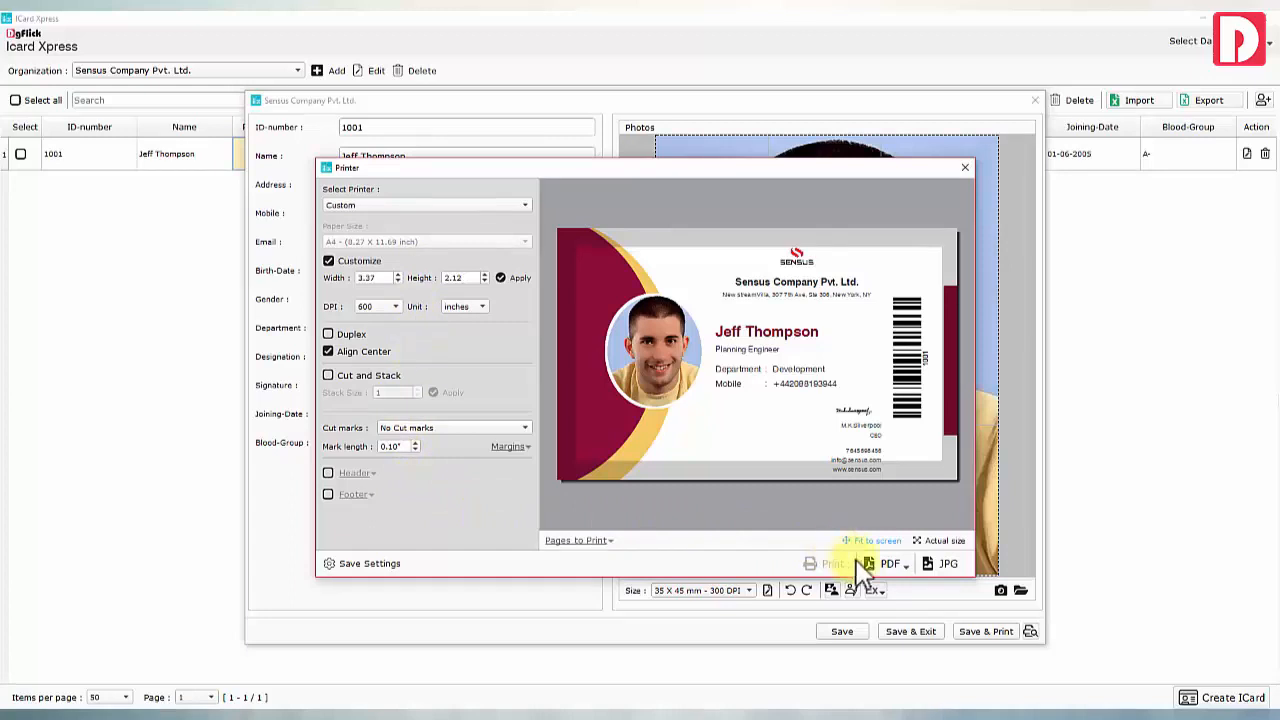
{"action": "left_click", "coordinate": [896, 566]}
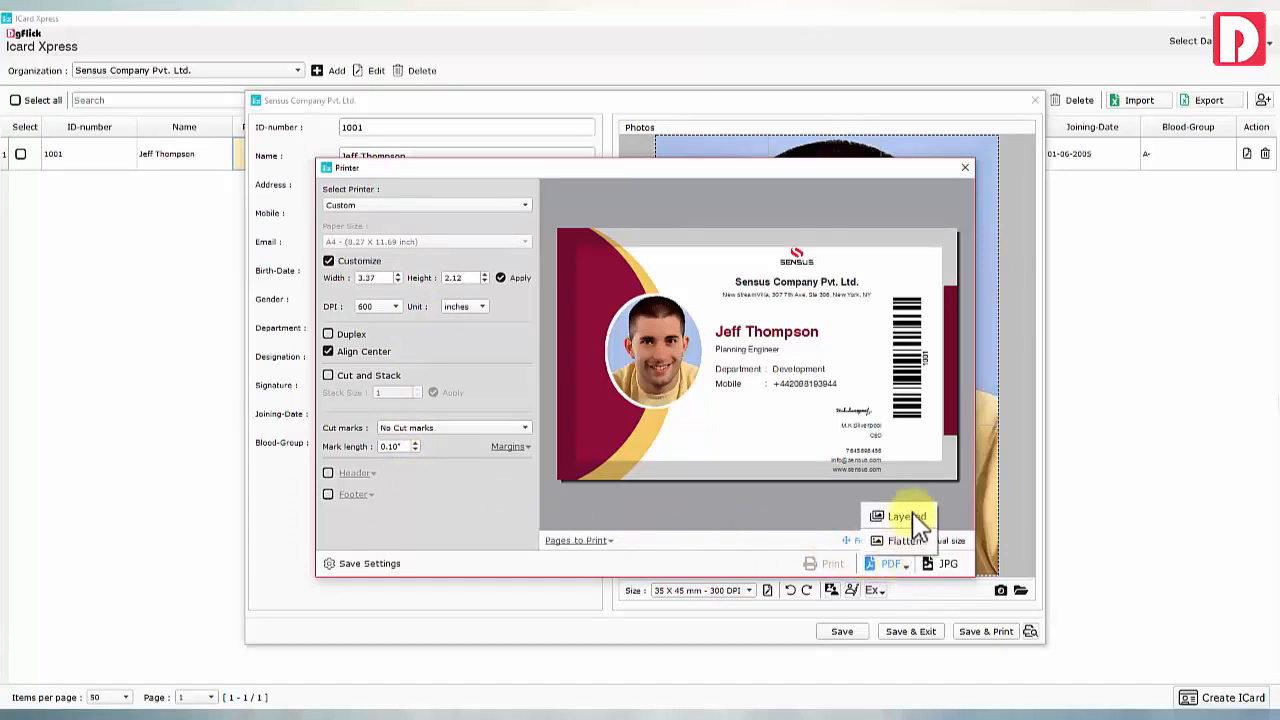
{"action": "left_click", "coordinate": [930, 563]}
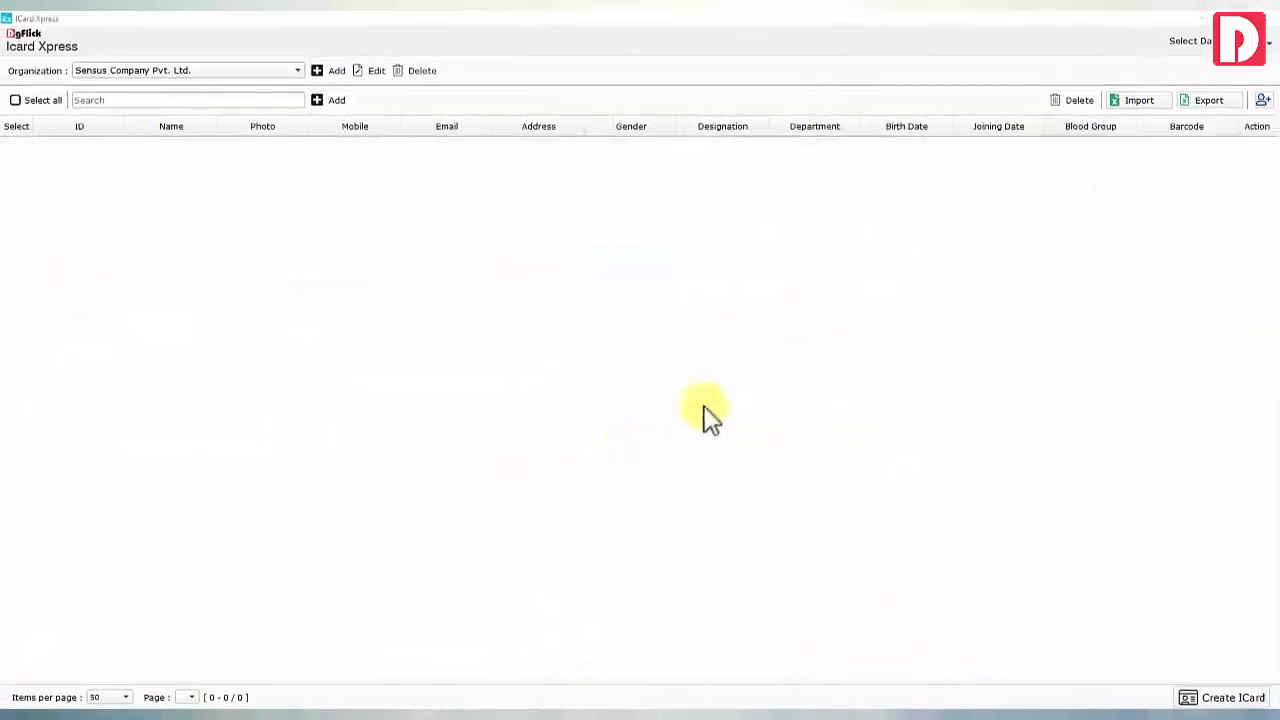
Export the employee list to the 001 folder and view the resulting 001.xlsx
{"action": "left_click", "coordinate": [1135, 96]}
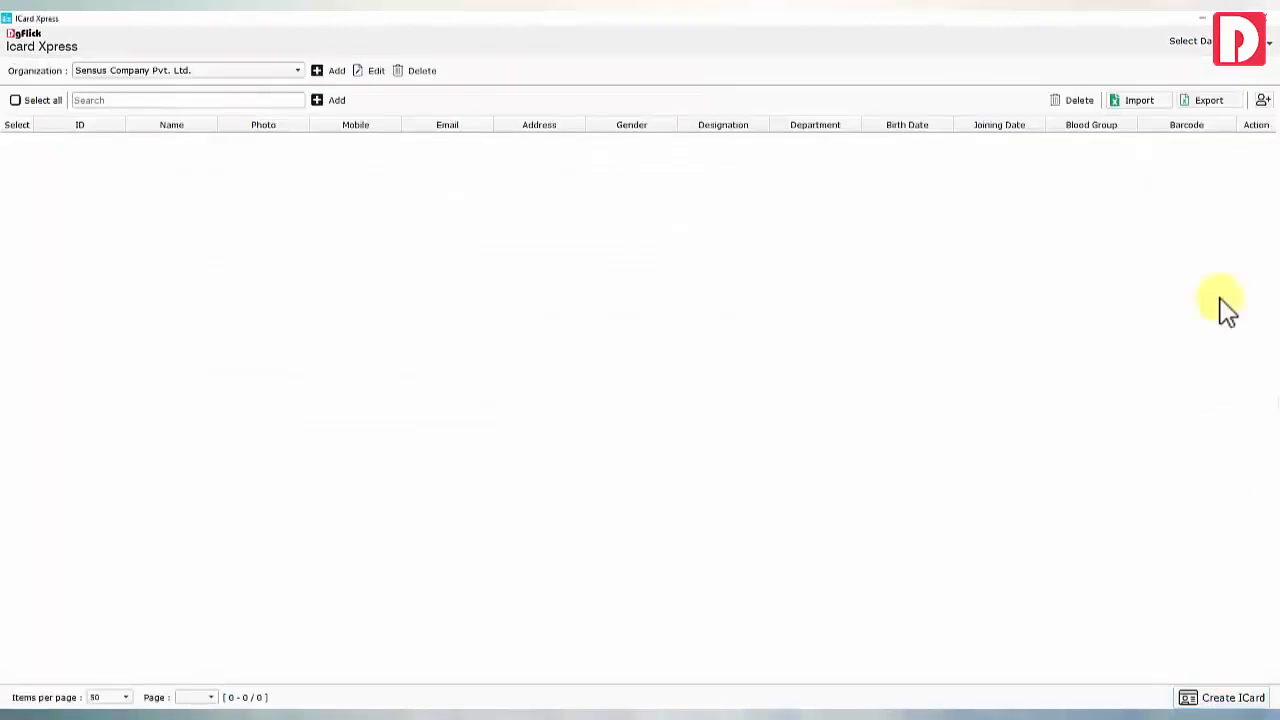
{"action": "left_click", "coordinate": [1208, 100]}
{"action": "left_click", "coordinate": [768, 505]}
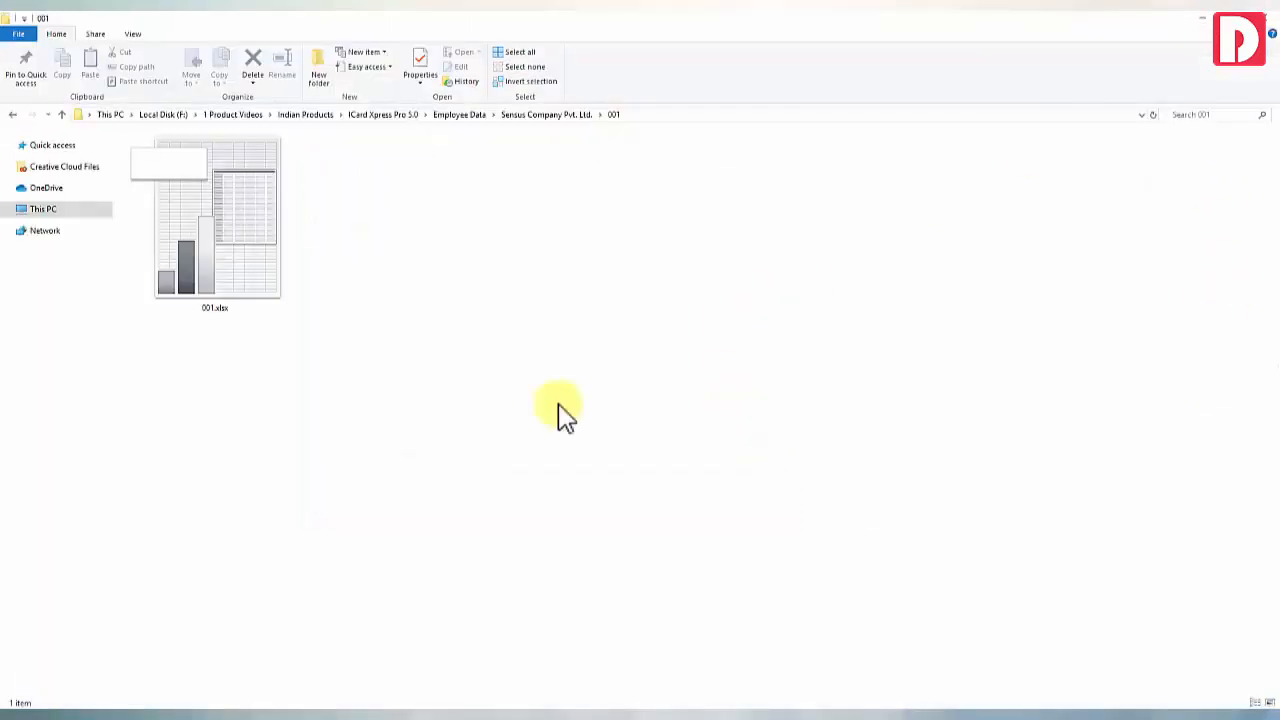
{"action": "left_click", "coordinate": [238, 224]}
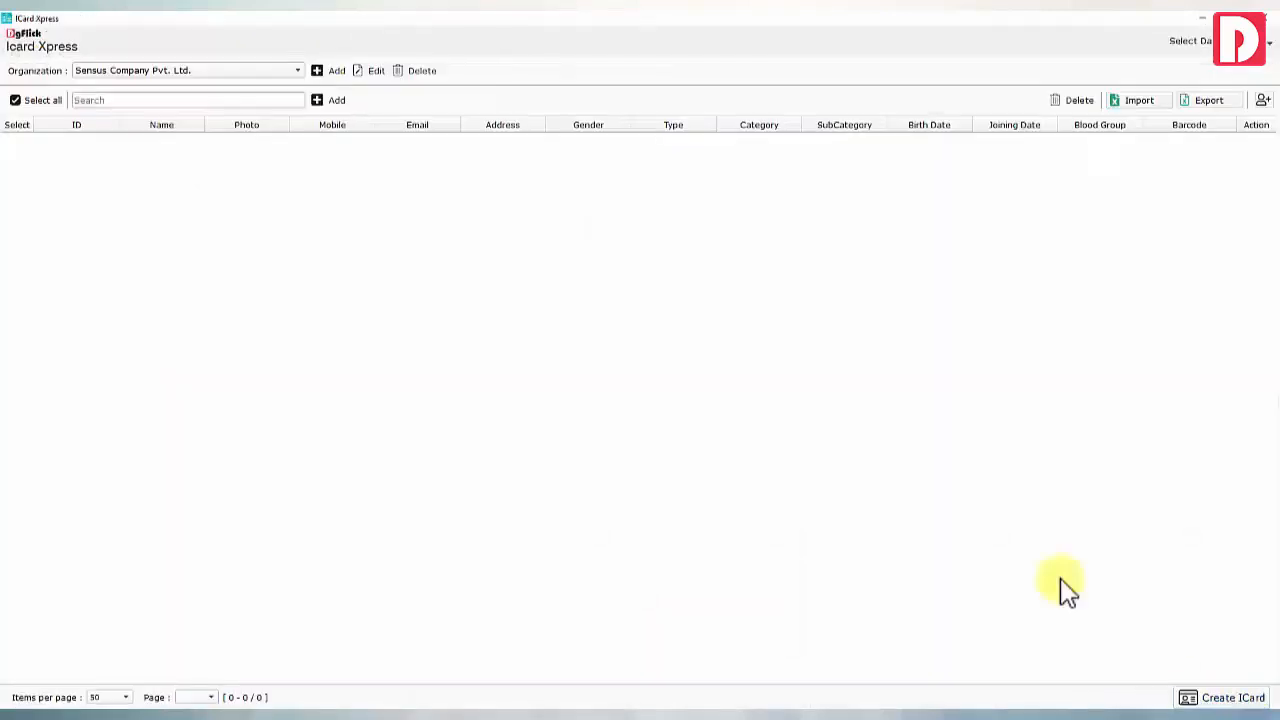
Import employee records from Employees Data Sheet-2020-21.xls and acknowledge the success message
{"action": "left_click", "coordinate": [1120, 102]}
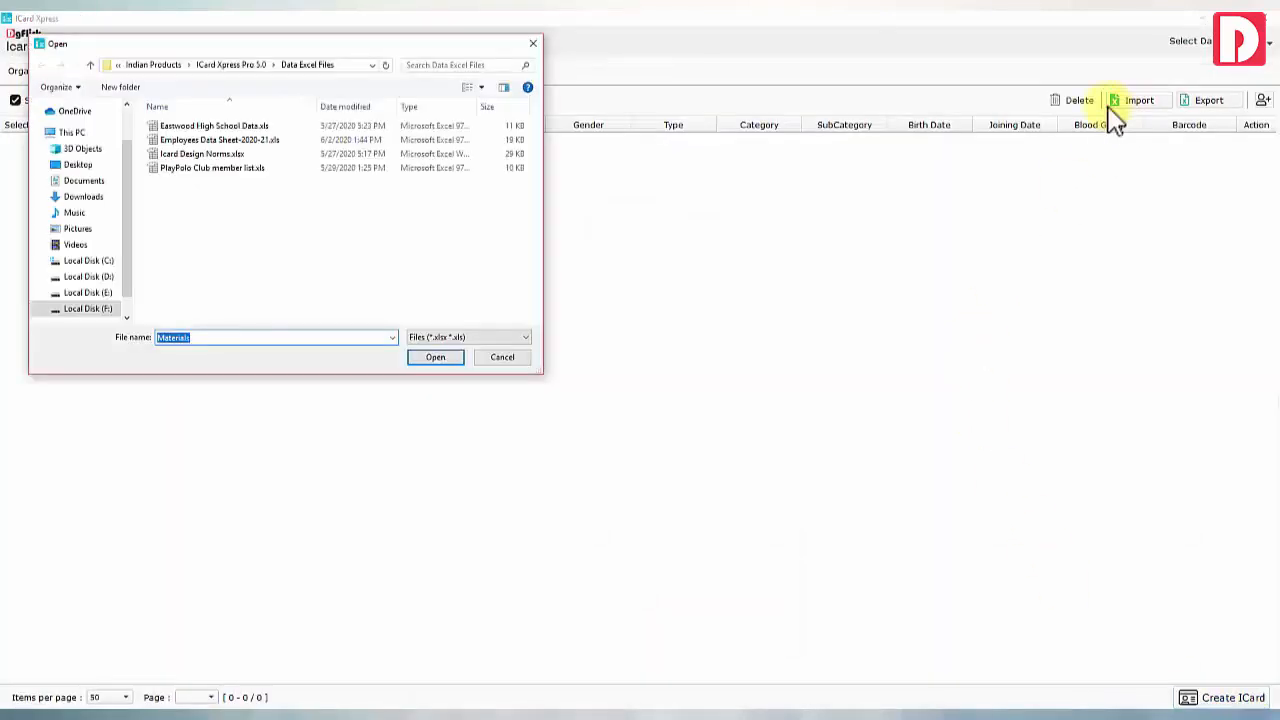
{"action": "double_click", "coordinate": [214, 141]}
{"action": "left_click", "coordinate": [688, 374]}
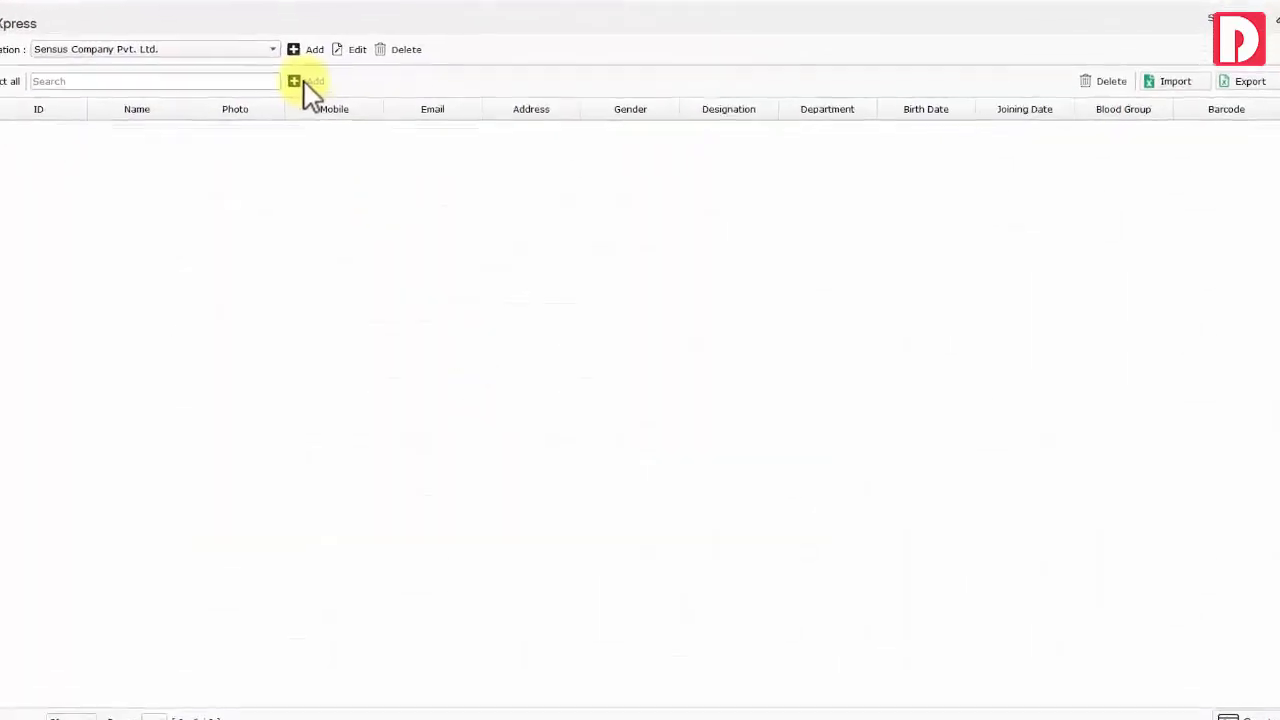
Start a new employee record with contact details, address and gender set to Male
{"action": "left_click", "coordinate": [318, 97]}
{"action": "left_click", "coordinate": [345, 103]}
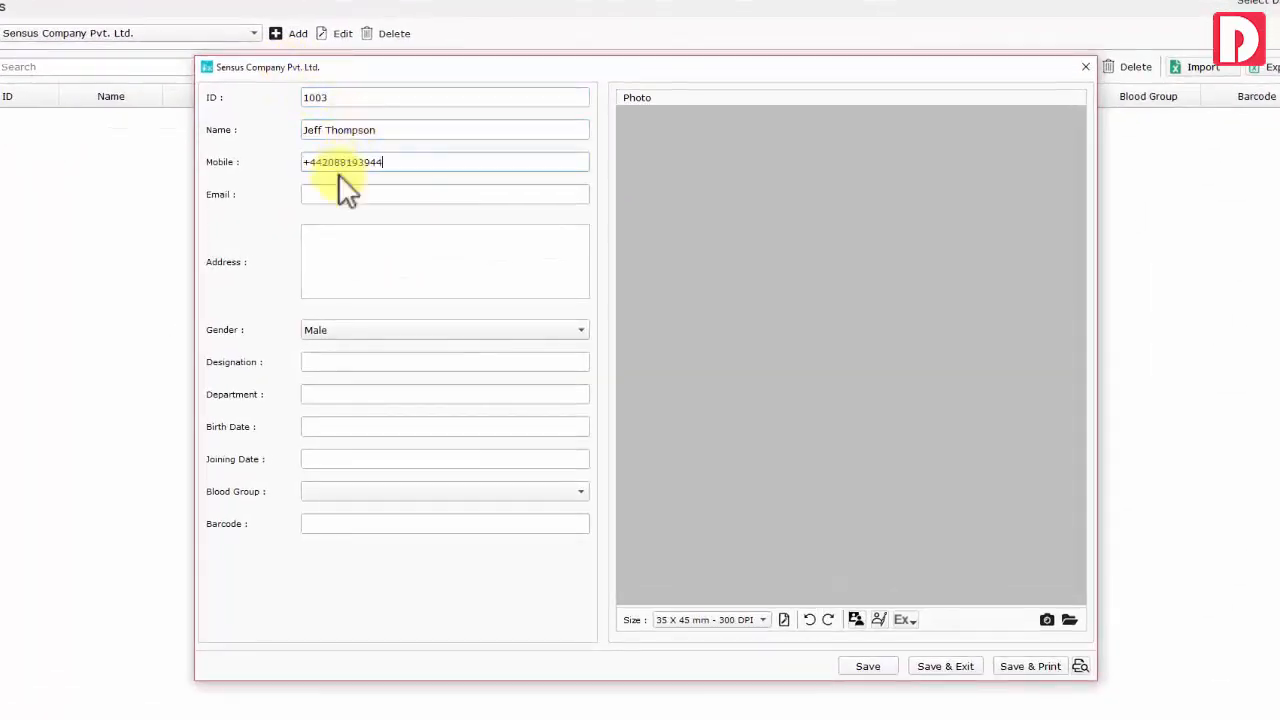
{"action": "left_click", "coordinate": [360, 262]}
{"action": "left_click", "coordinate": [352, 329]}
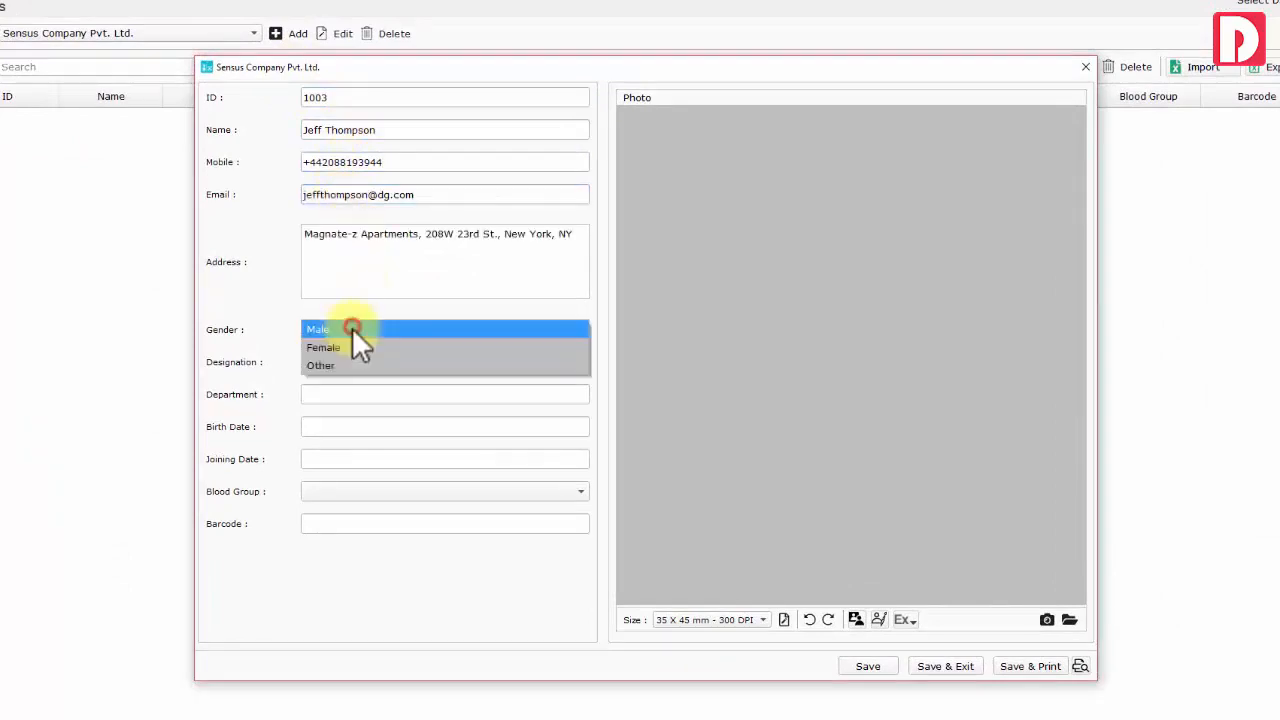
{"action": "left_click", "coordinate": [352, 332]}
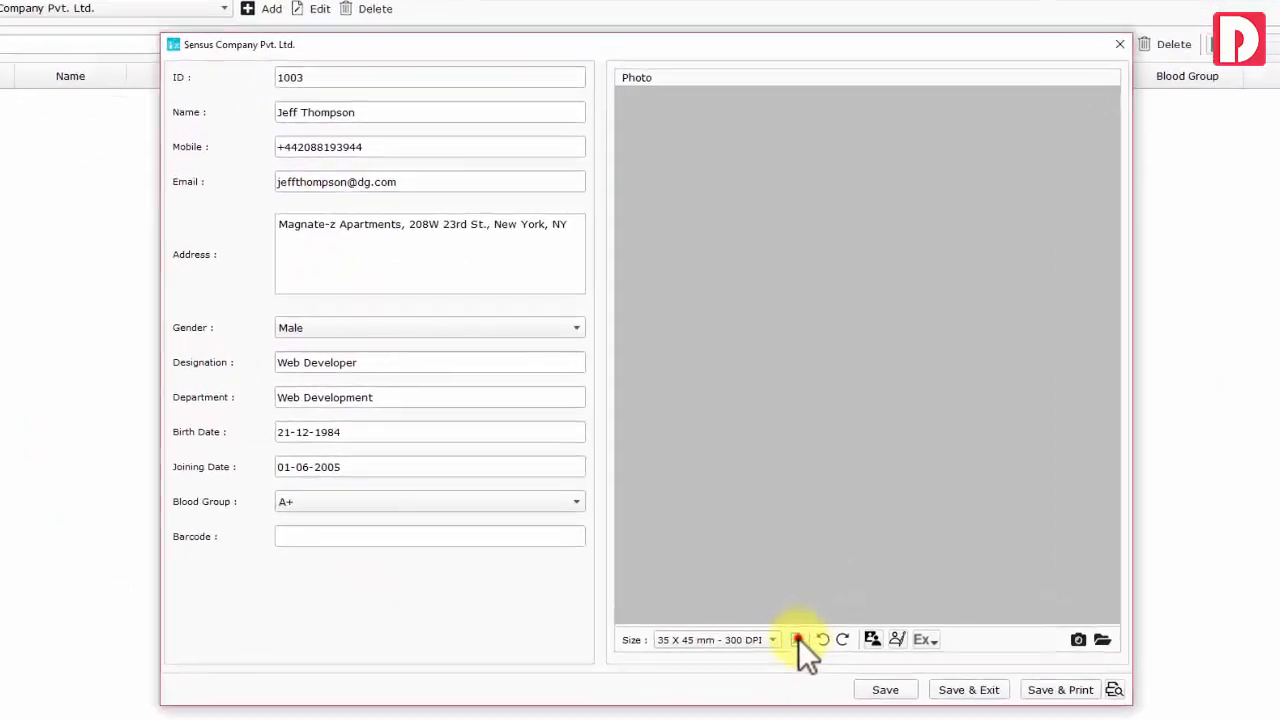
Keep the 35 X 45 mm - 300 DPI size, apply a 30% face area, and Save & Exit
{"action": "left_click", "coordinate": [783, 619]}
{"action": "left_click", "coordinate": [659, 259]}
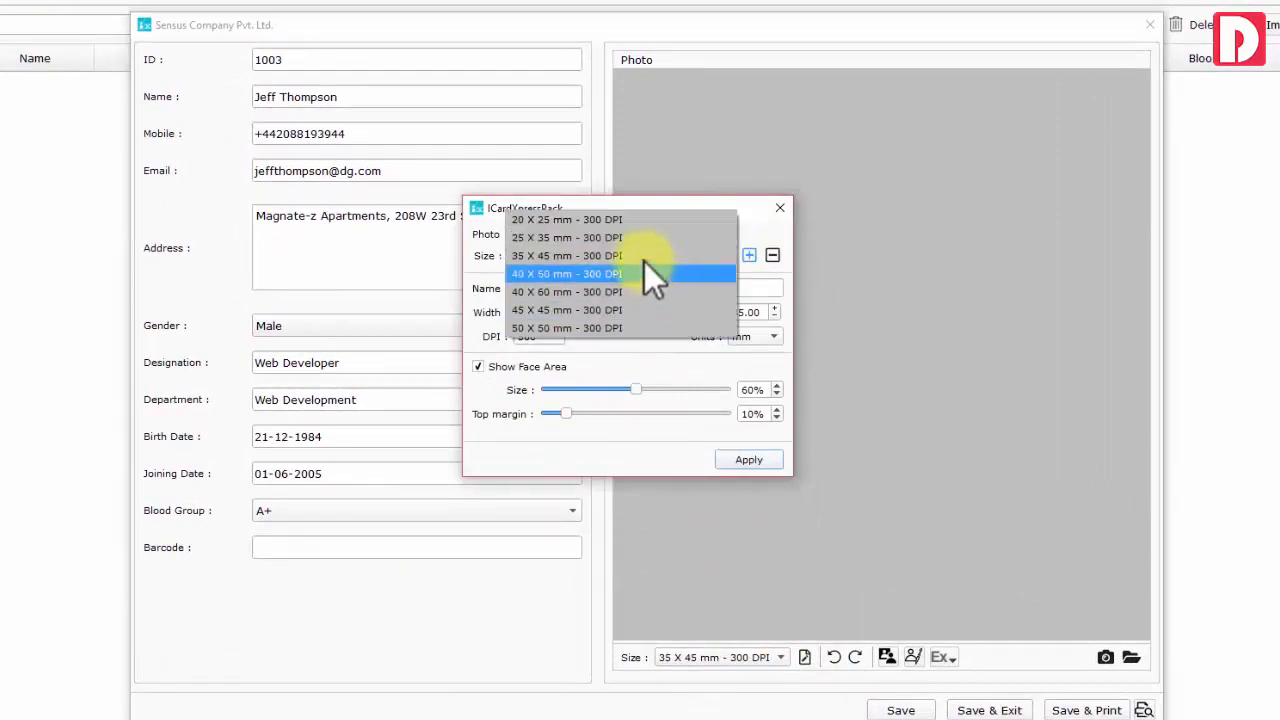
{"action": "left_click", "coordinate": [651, 277]}
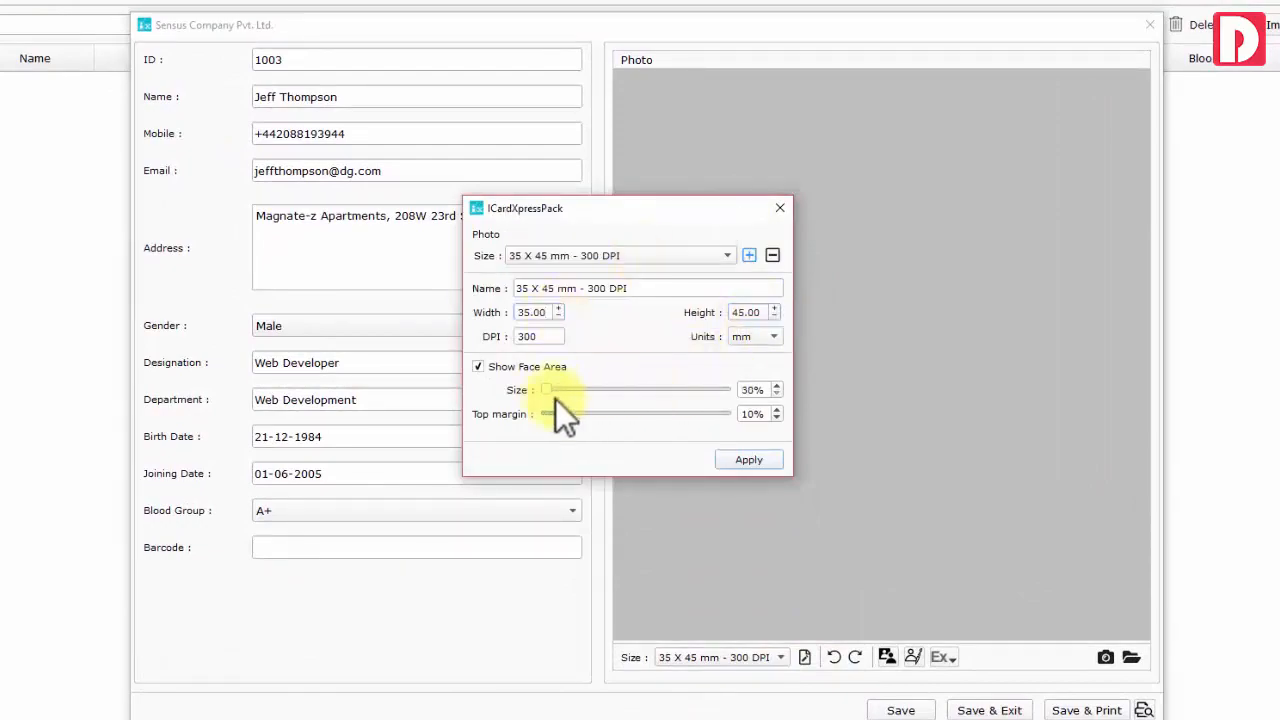
{"action": "left_click", "coordinate": [749, 459]}
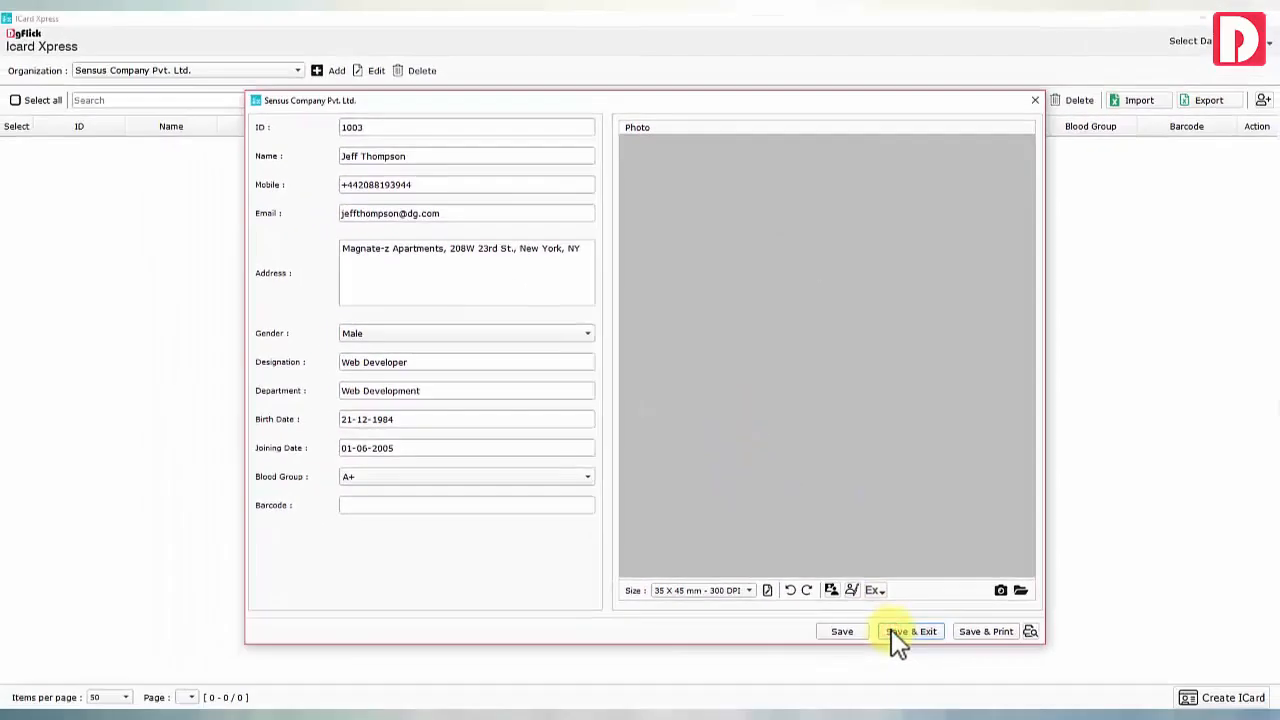
{"action": "left_click", "coordinate": [893, 632]}
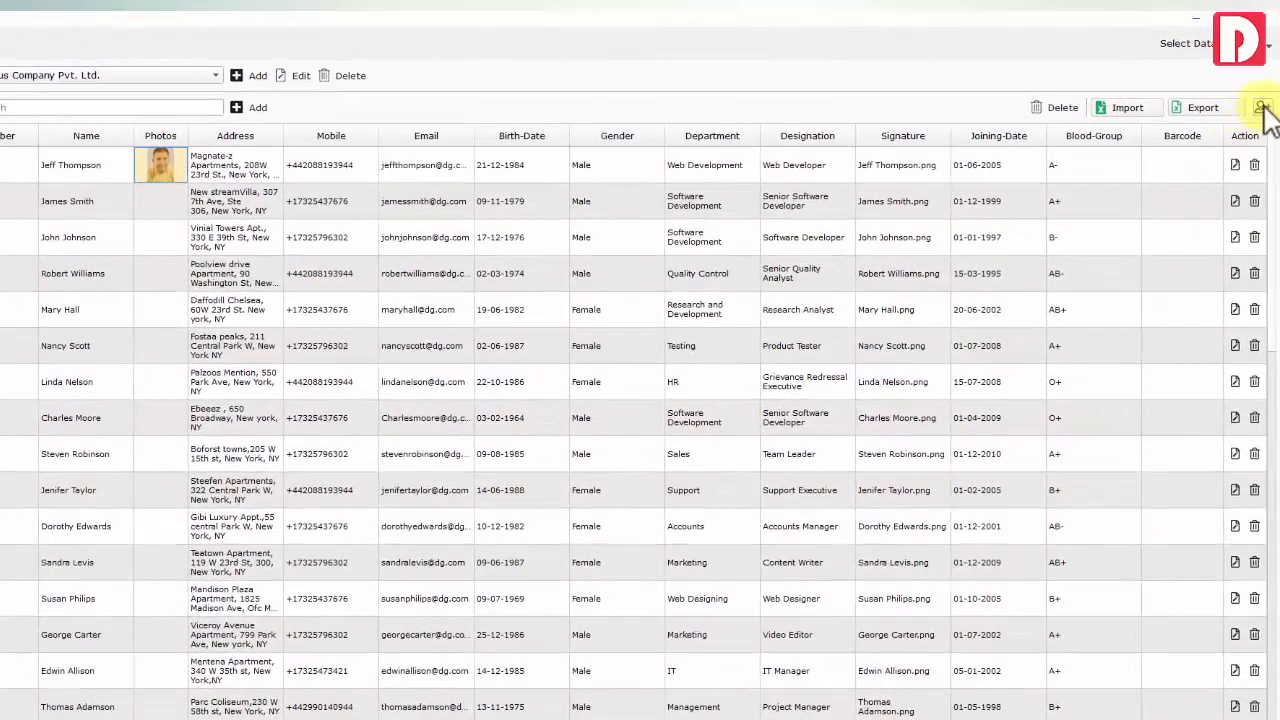
Open the Employee Photos panel, reset one photo's Ex enhancement, and select the man in yellow
{"action": "left_click", "coordinate": [1262, 105]}
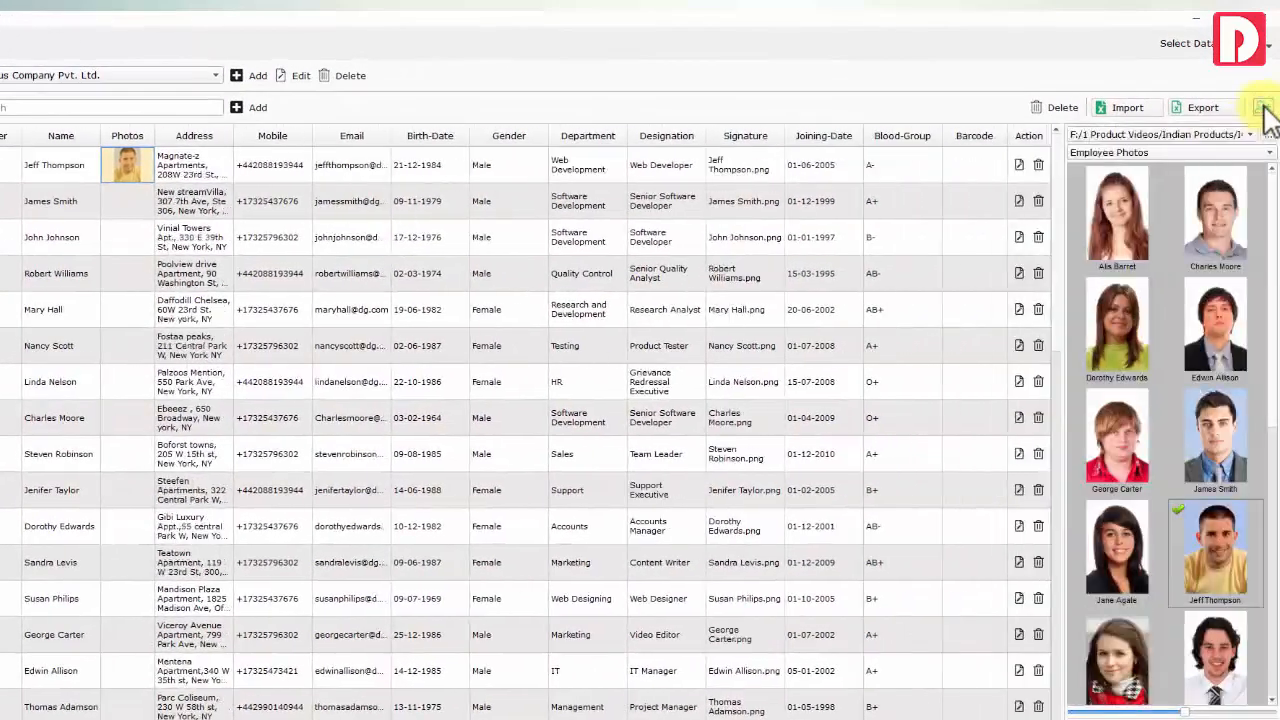
{"action": "scroll", "coordinate": [1170, 341], "scroll_direction": "down", "scroll_amount": 3}
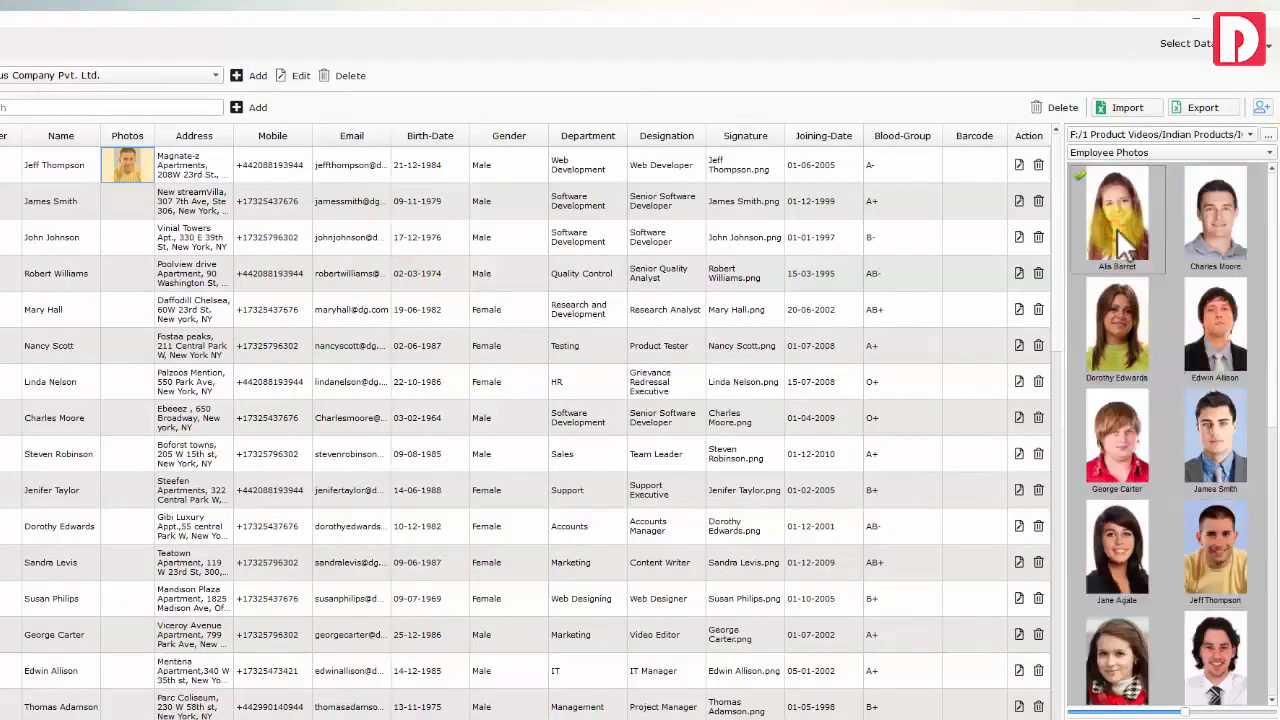
{"action": "left_click", "coordinate": [1200, 227]}
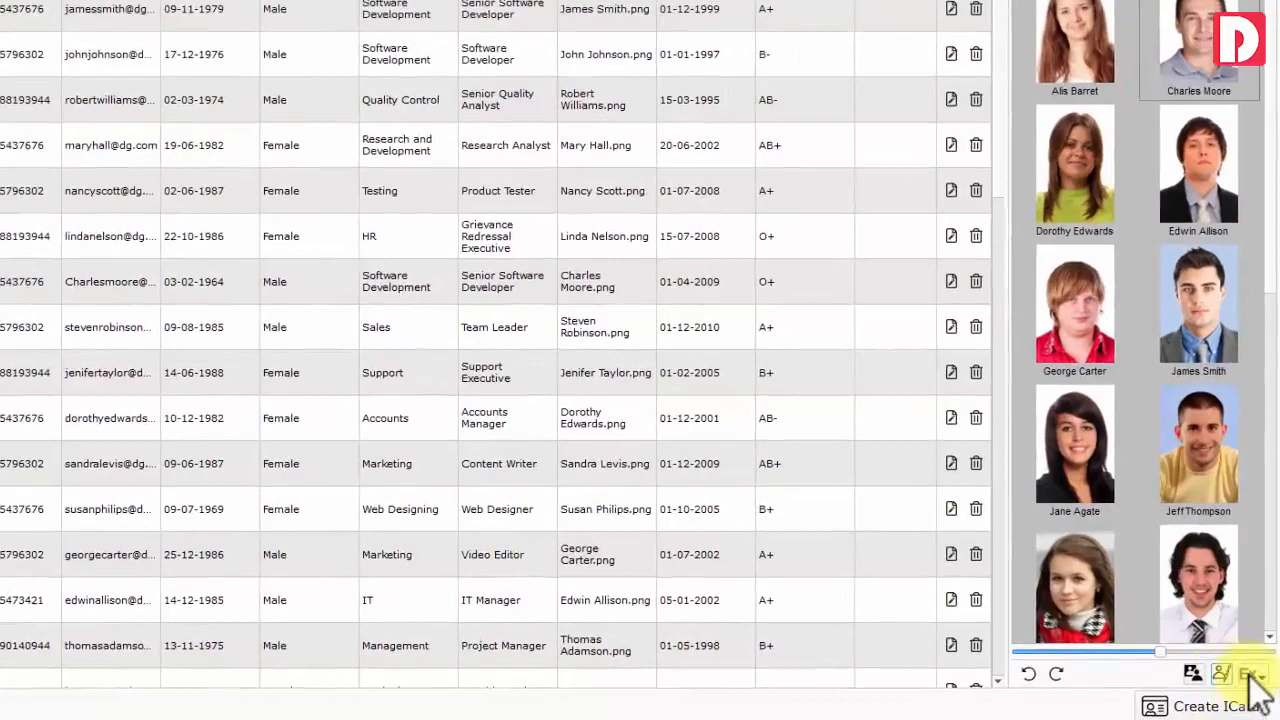
{"action": "left_click", "coordinate": [1252, 676]}
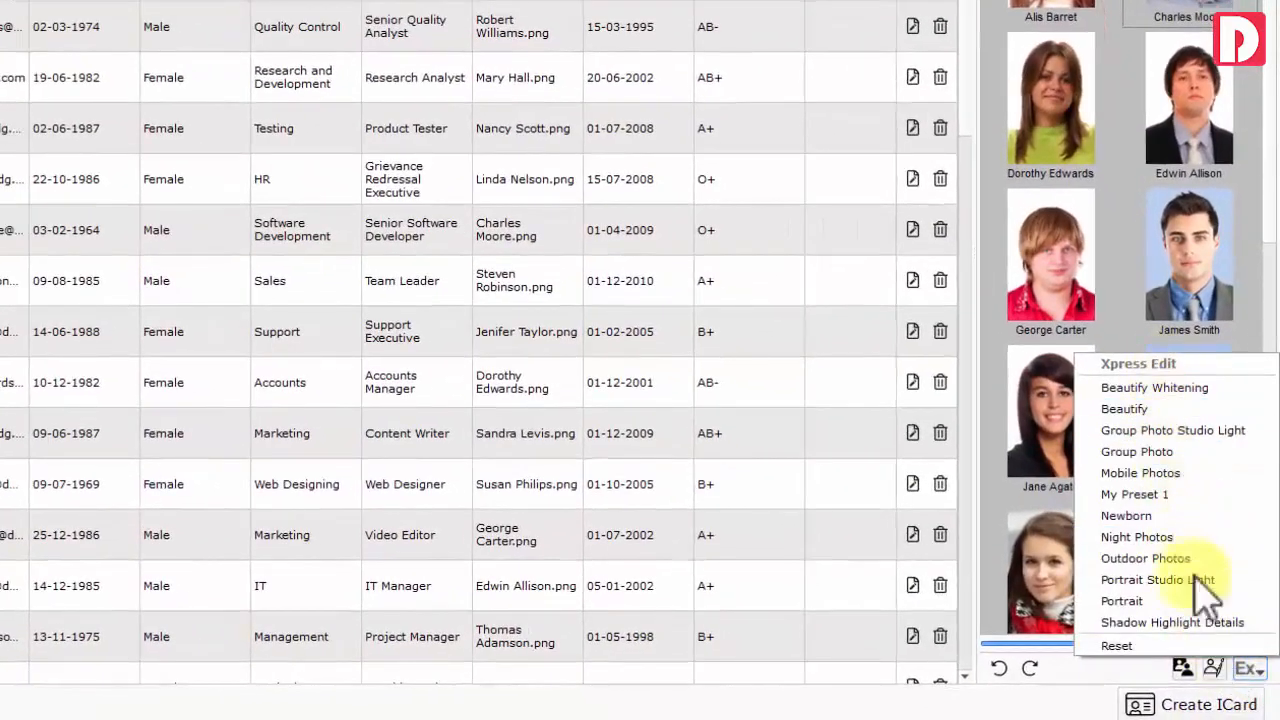
{"action": "left_click", "coordinate": [1244, 648]}
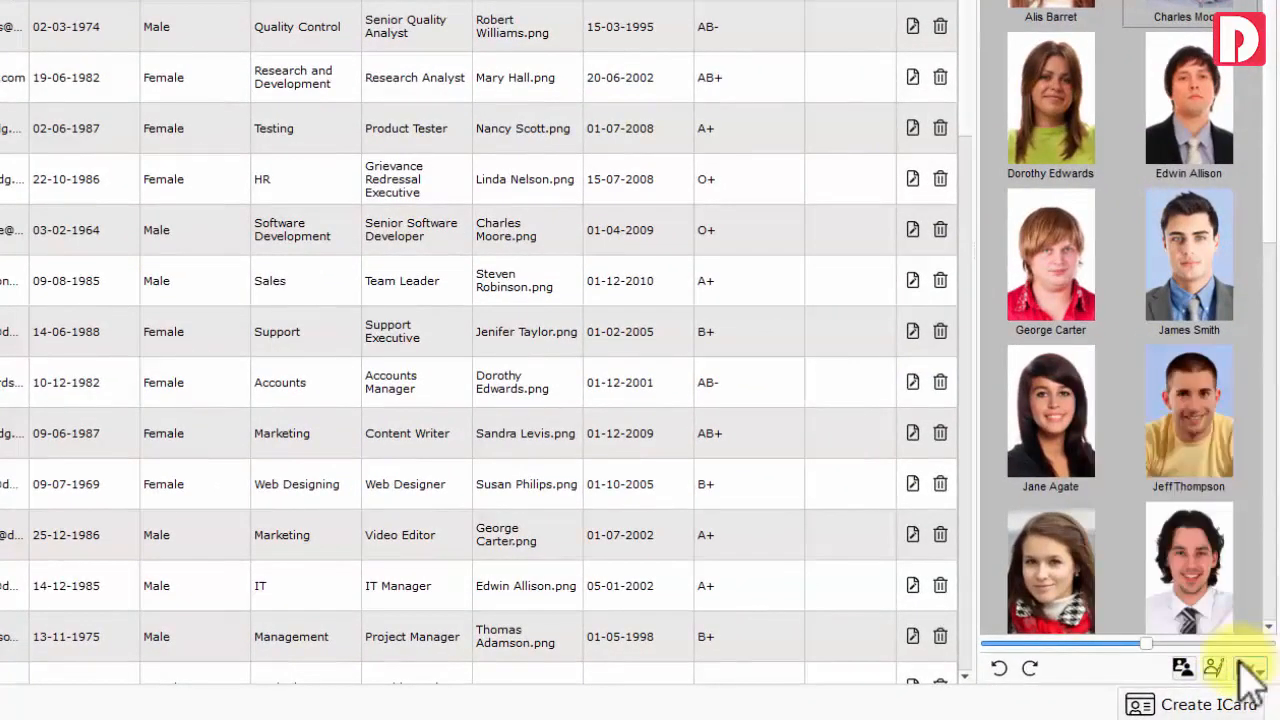
{"action": "left_click", "coordinate": [1200, 392]}
Open the yellow-shirted employee's photo in Edit Xpress and browse its adjustment panels
{"action": "left_click", "coordinate": [1213, 667]}
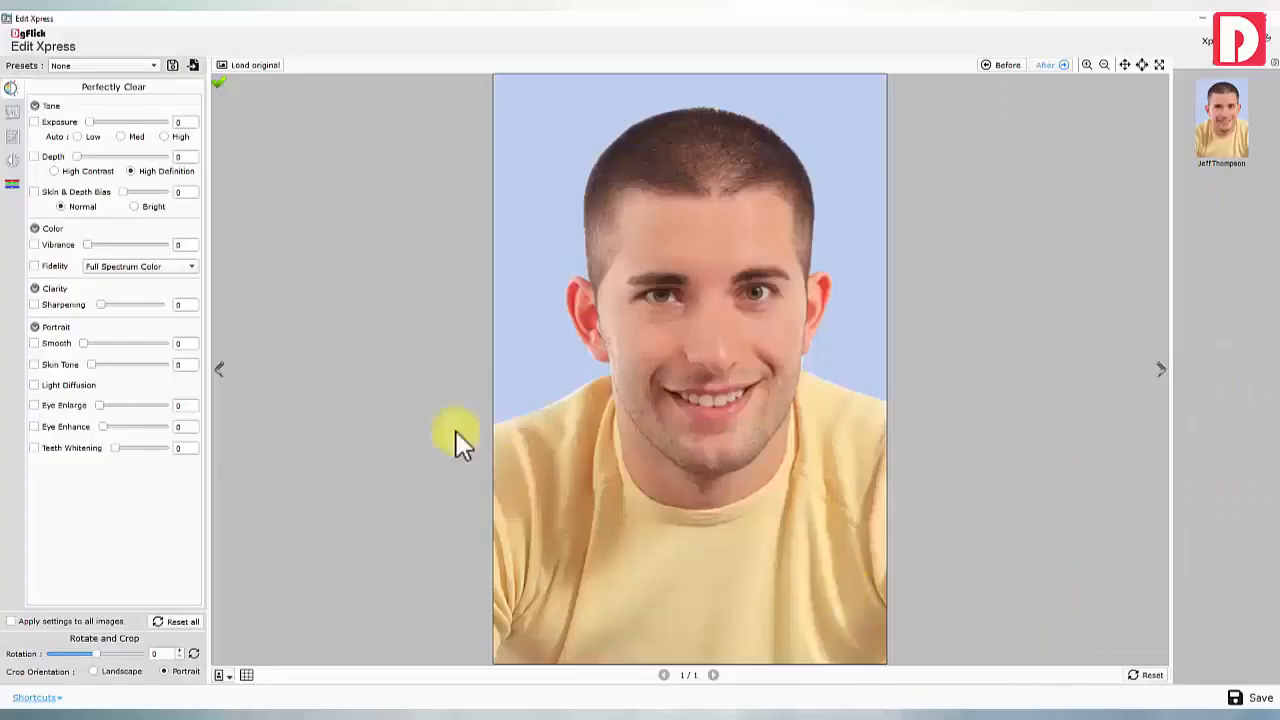
{"action": "left_click", "coordinate": [10, 110]}
{"action": "left_click", "coordinate": [12, 138]}
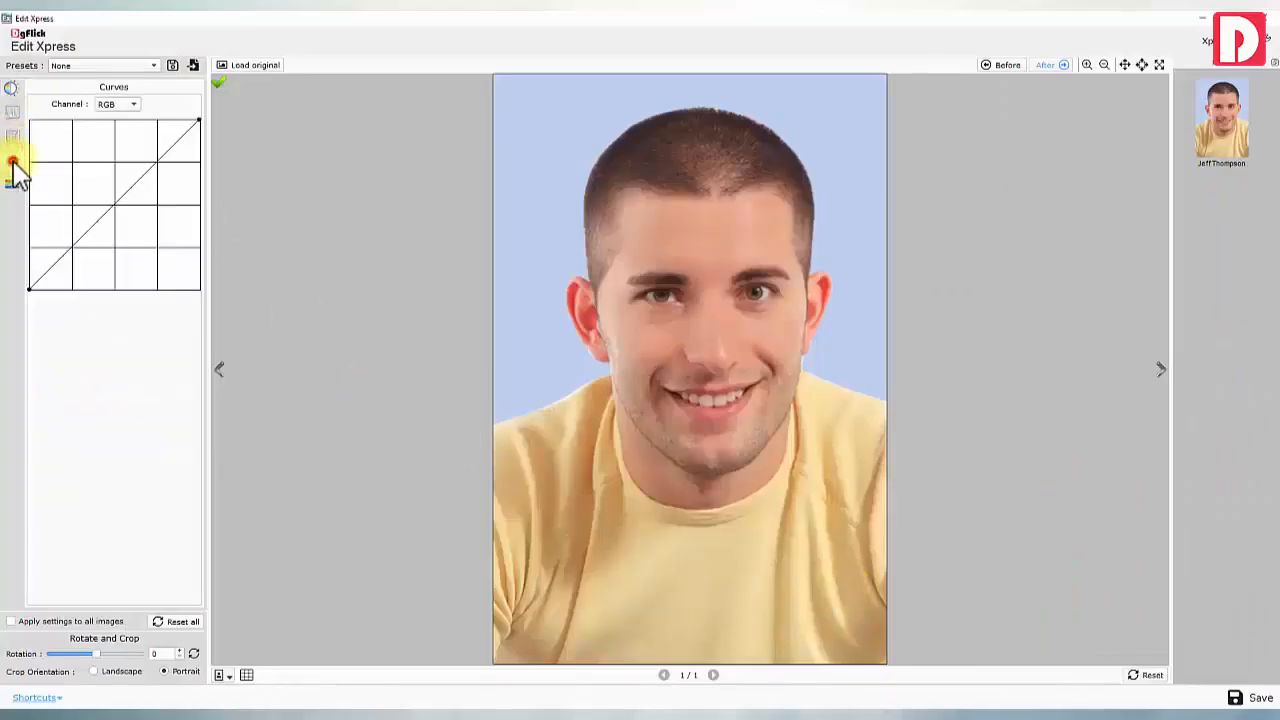
{"action": "left_click", "coordinate": [12, 162]}
{"action": "left_click", "coordinate": [12, 183]}
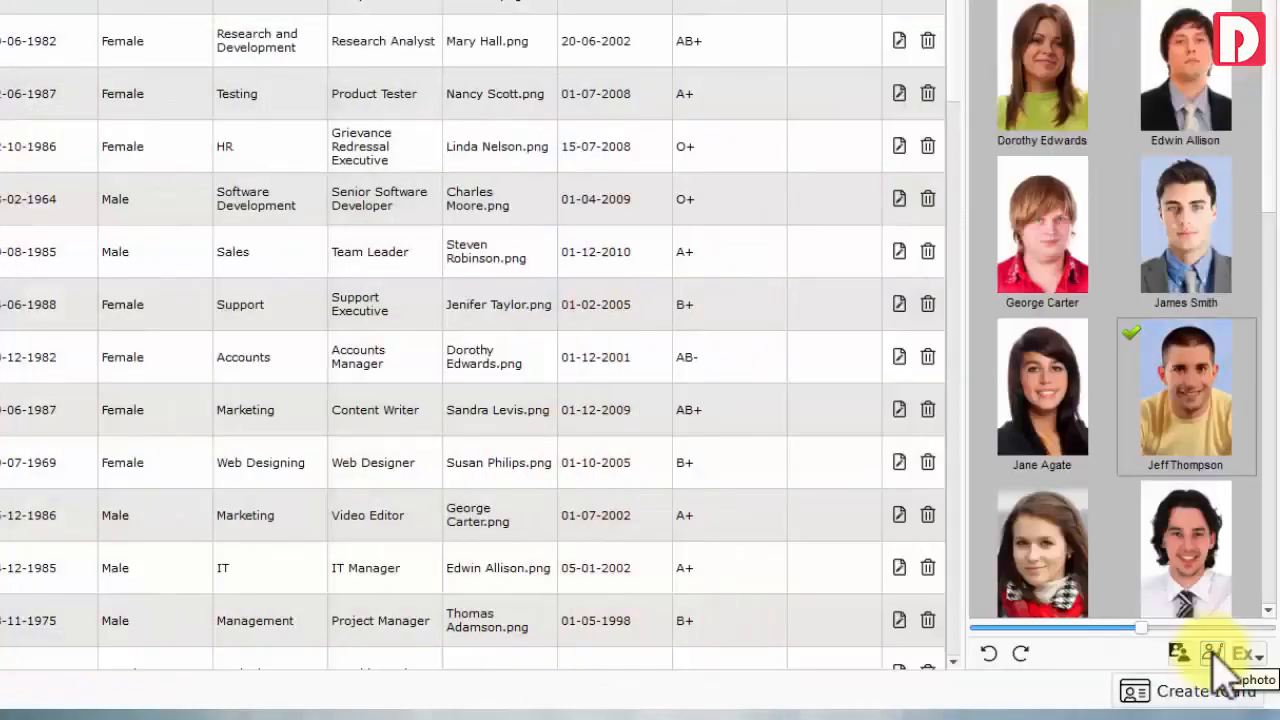
Replace the photo's sampled blue backdrop with light blue, raising Tolerance and Feather
{"action": "left_click", "coordinate": [1213, 652]}
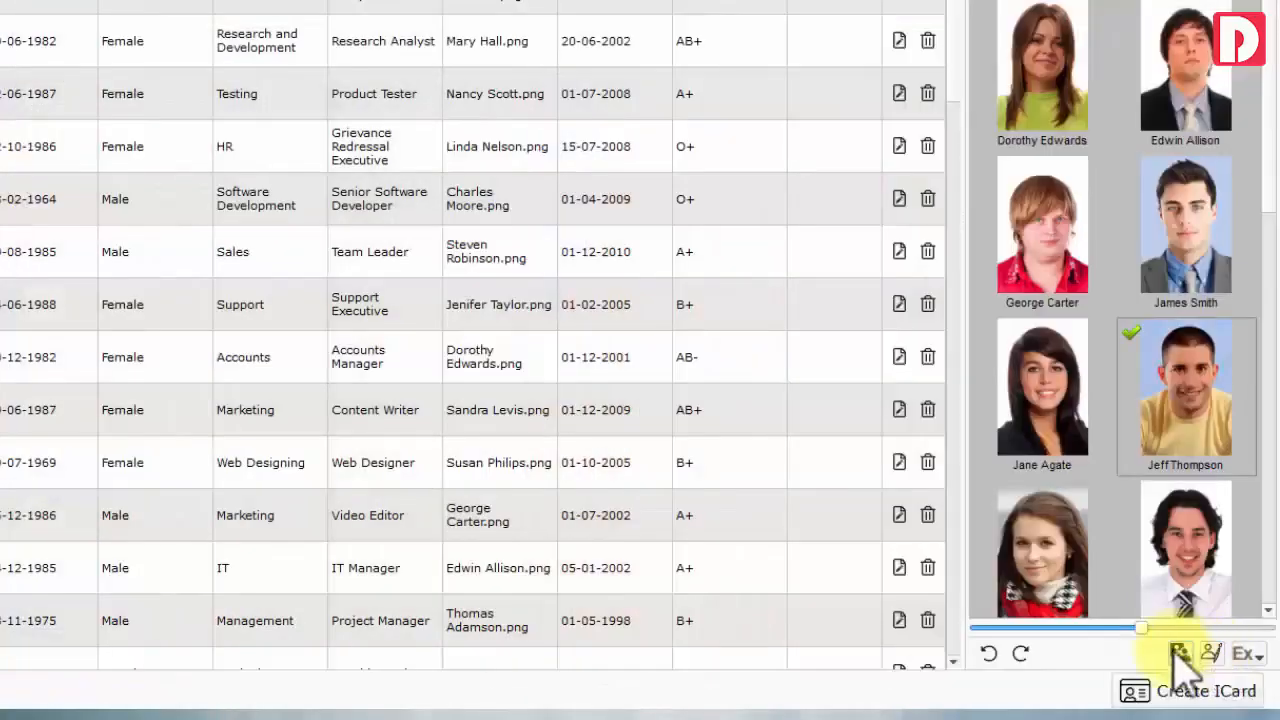
{"action": "left_click", "coordinate": [18, 90]}
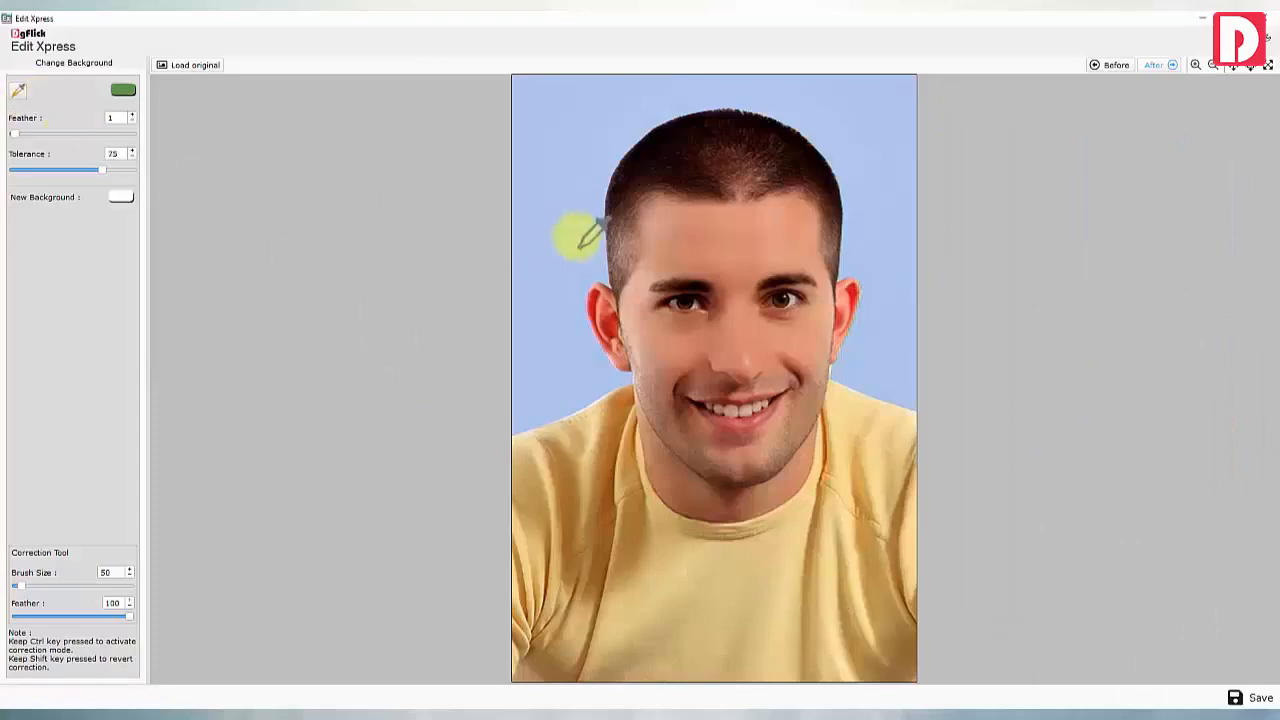
{"action": "left_click", "coordinate": [579, 243]}
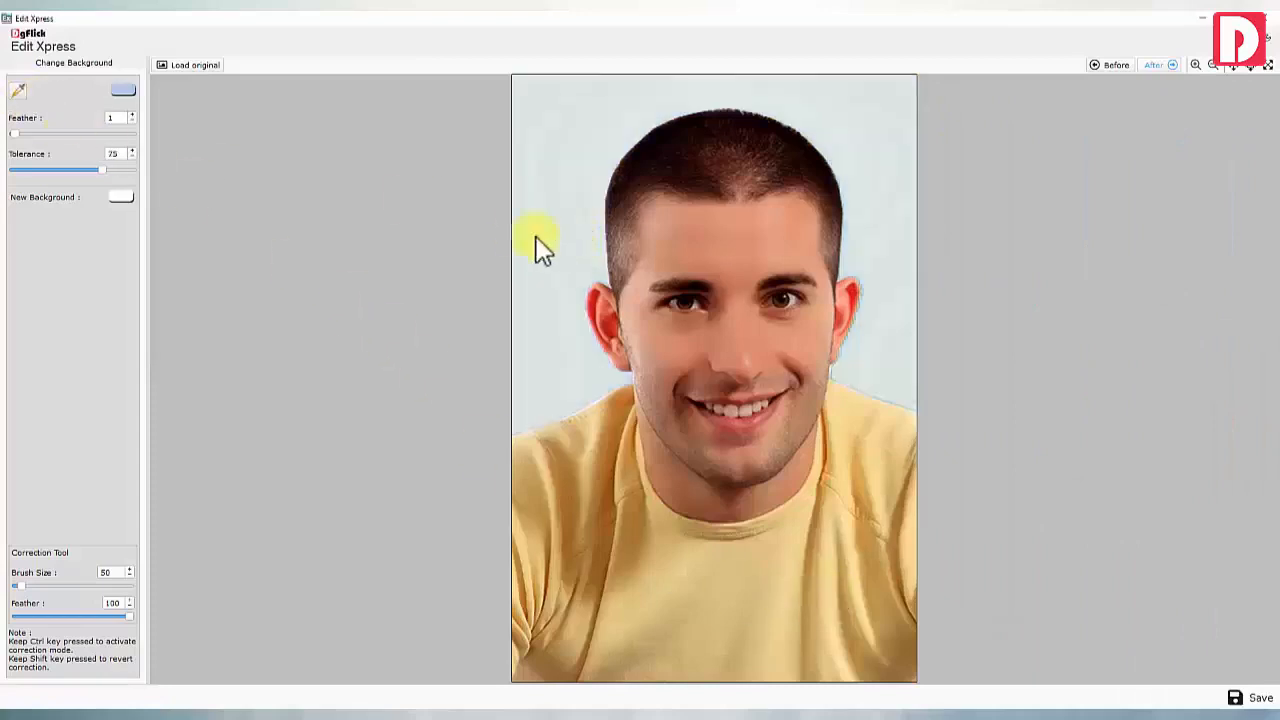
{"action": "left_click_drag", "start_coordinate": [112, 170], "coordinate": [116, 172]}
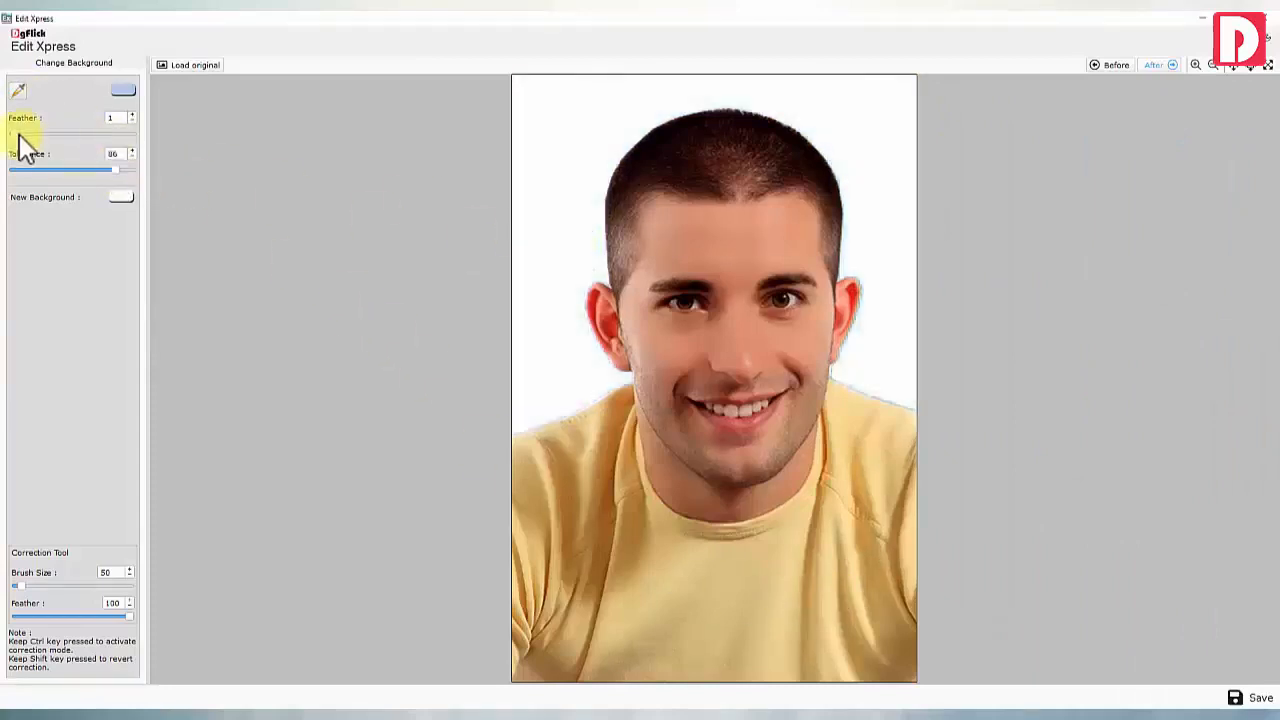
{"action": "left_click", "coordinate": [18, 134]}
{"action": "left_click", "coordinate": [121, 197]}
{"action": "left_click", "coordinate": [716, 485]}
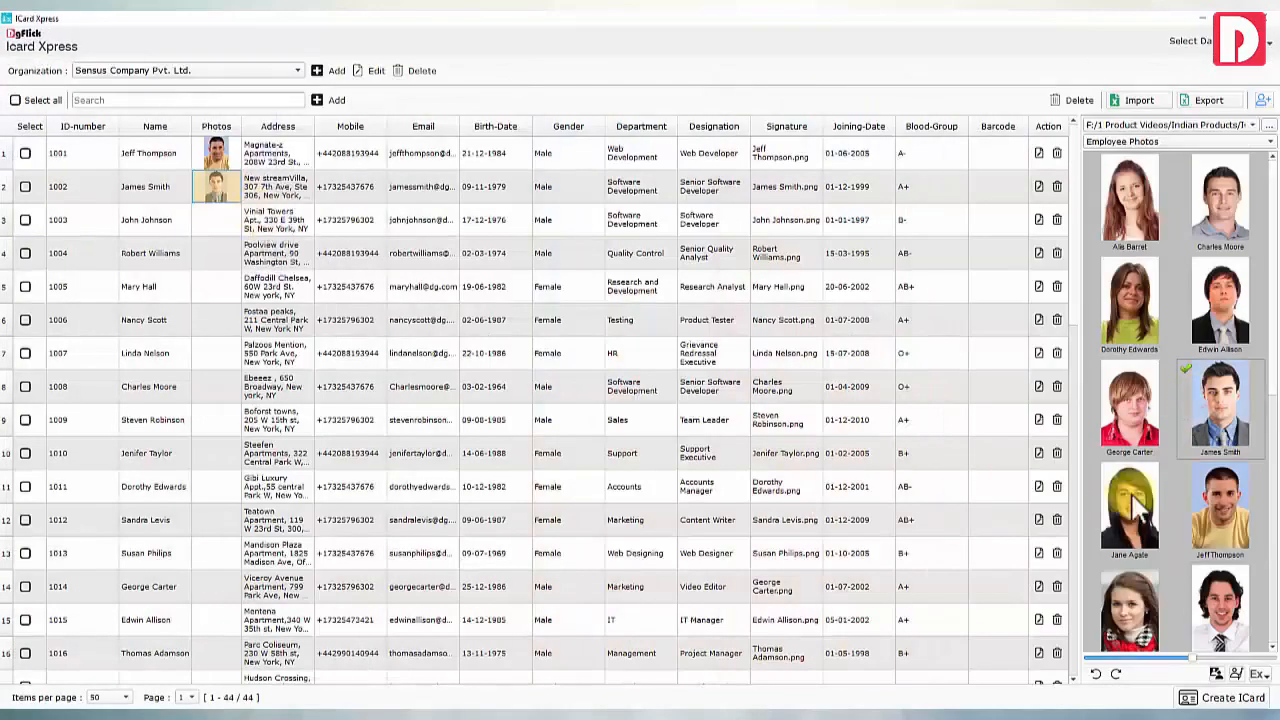
Drag employee photos from the panel onto their matching rows in the Photos column
{"action": "scroll", "coordinate": [1132, 497], "scroll_direction": "down", "scroll_amount": 3}
{"action": "left_click_drag", "start_coordinate": [1220, 302], "coordinate": [218, 220]}
{"action": "scroll", "coordinate": [1132, 418], "scroll_direction": "down", "scroll_amount": 2}
{"action": "left_click_drag", "start_coordinate": [1136, 420], "coordinate": [216, 254]}
{"action": "left_click_drag", "start_coordinate": [1129, 290], "coordinate": [220, 287]}
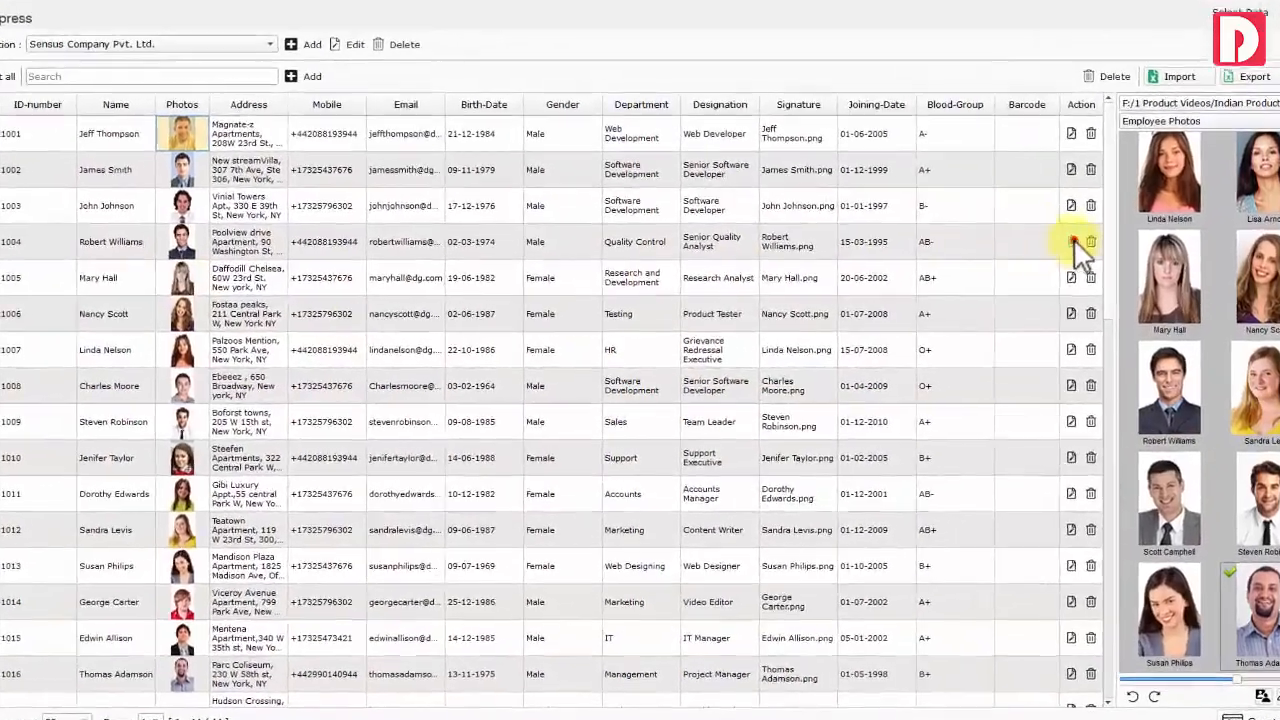
In employee 1004's record, keep the 35 X 45 mm size and apply a 56% face area
{"action": "left_click", "coordinate": [1072, 242]}
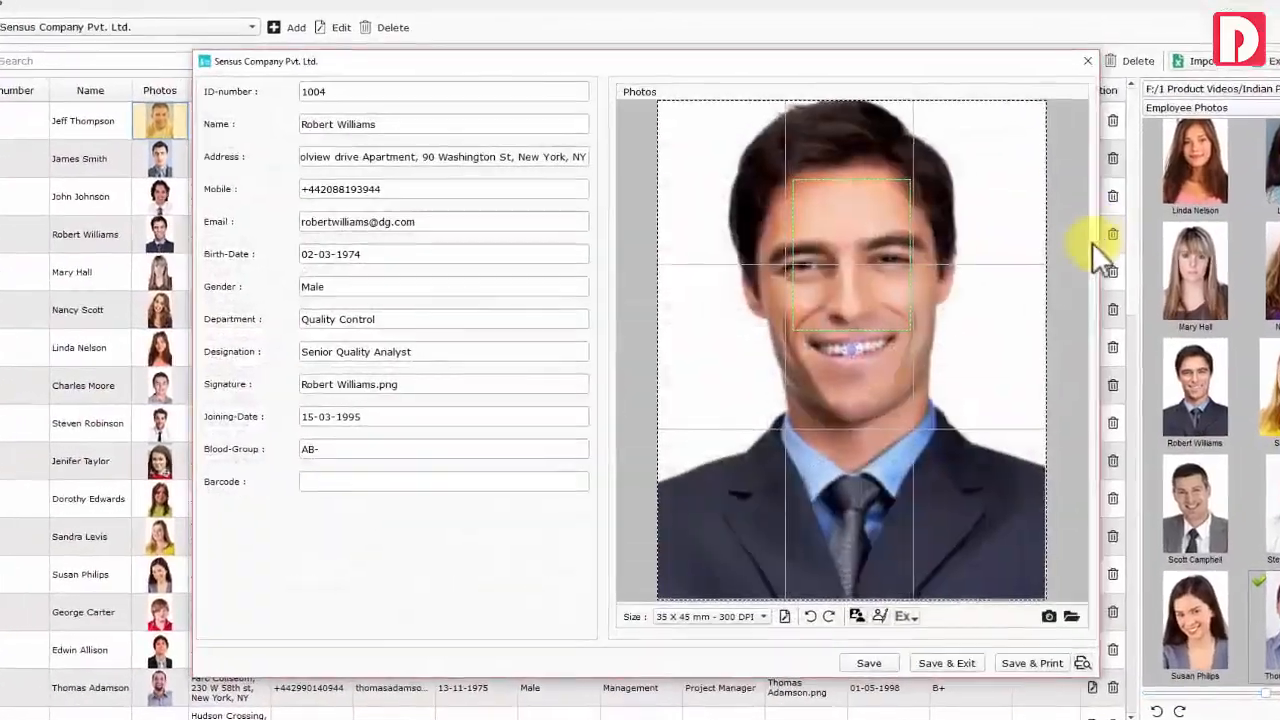
{"action": "left_click", "coordinate": [778, 605]}
{"action": "left_click", "coordinate": [747, 331]}
{"action": "left_click", "coordinate": [715, 326]}
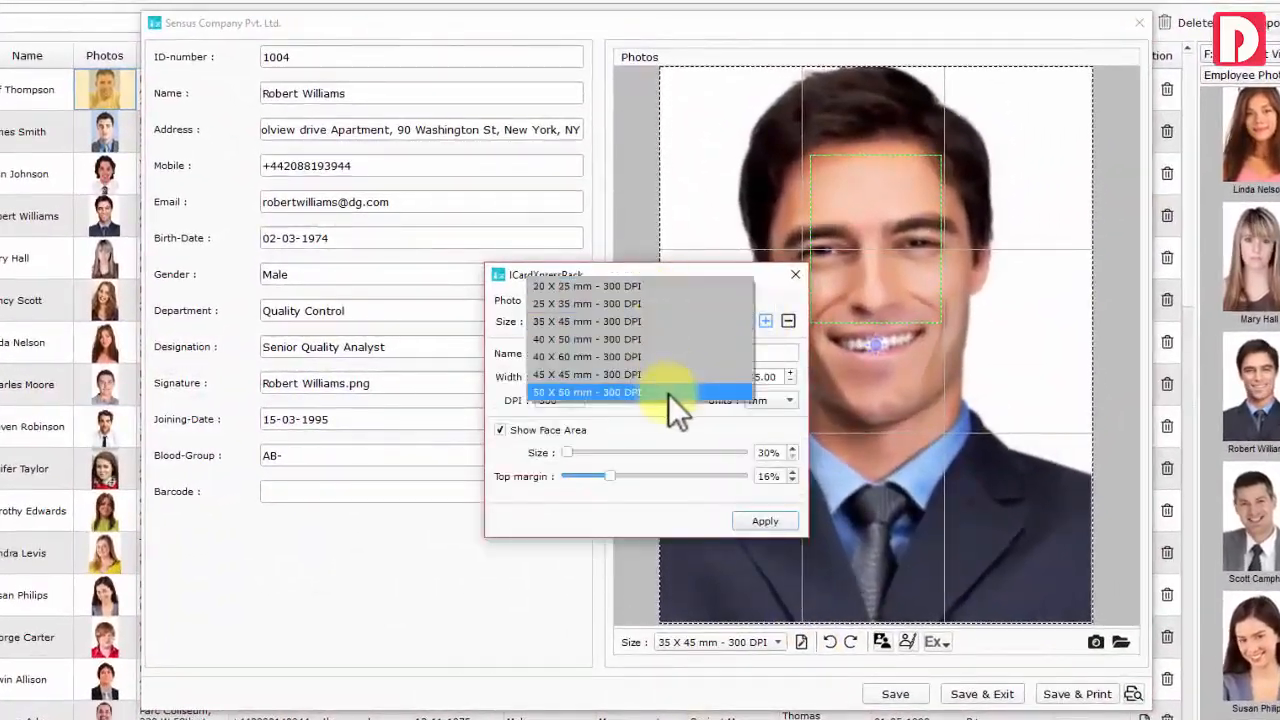
{"action": "left_click", "coordinate": [668, 393]}
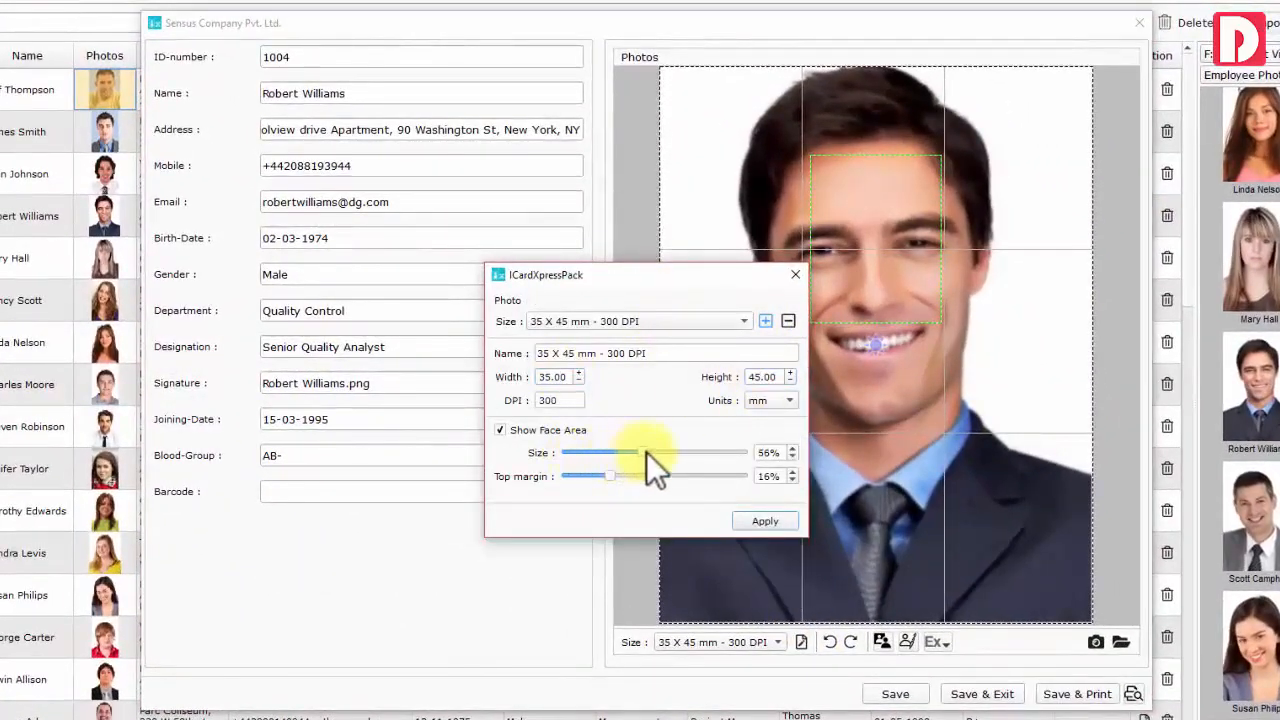
{"action": "left_click", "coordinate": [765, 522]}
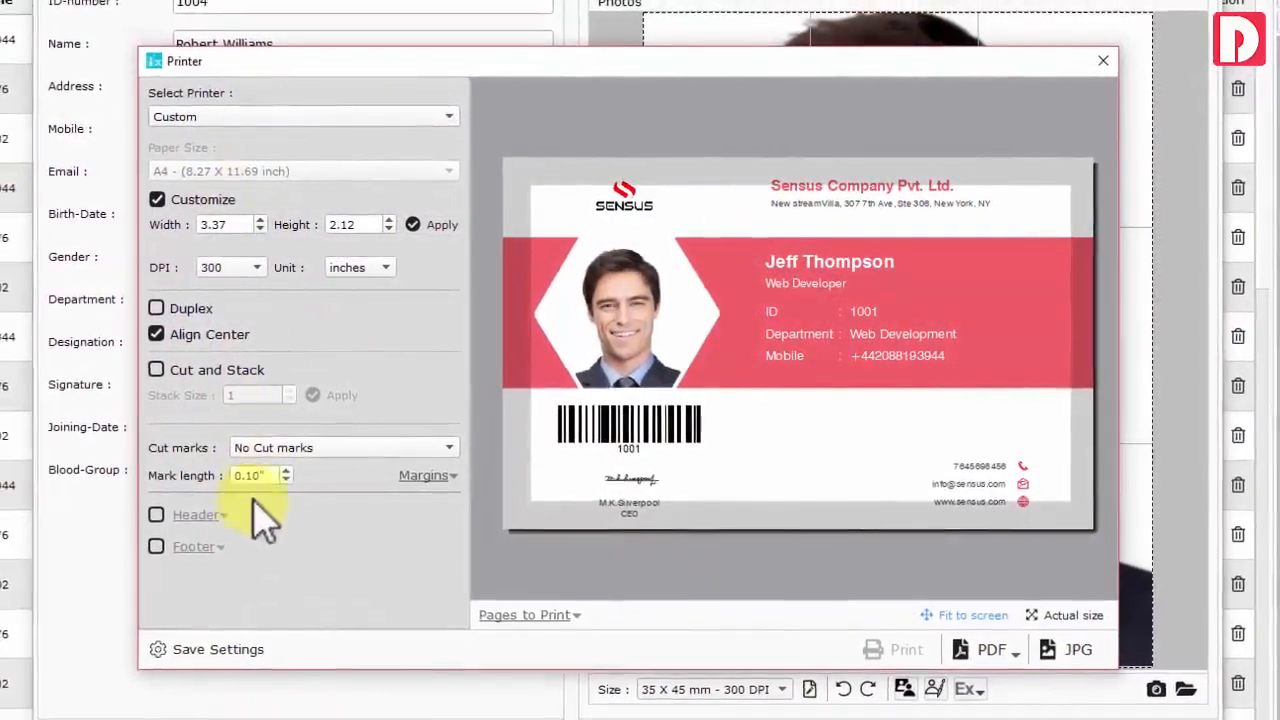
Show and dismiss the Layered/Flatten PDF choices in the ID card print preview
{"action": "left_click", "coordinate": [995, 645]}
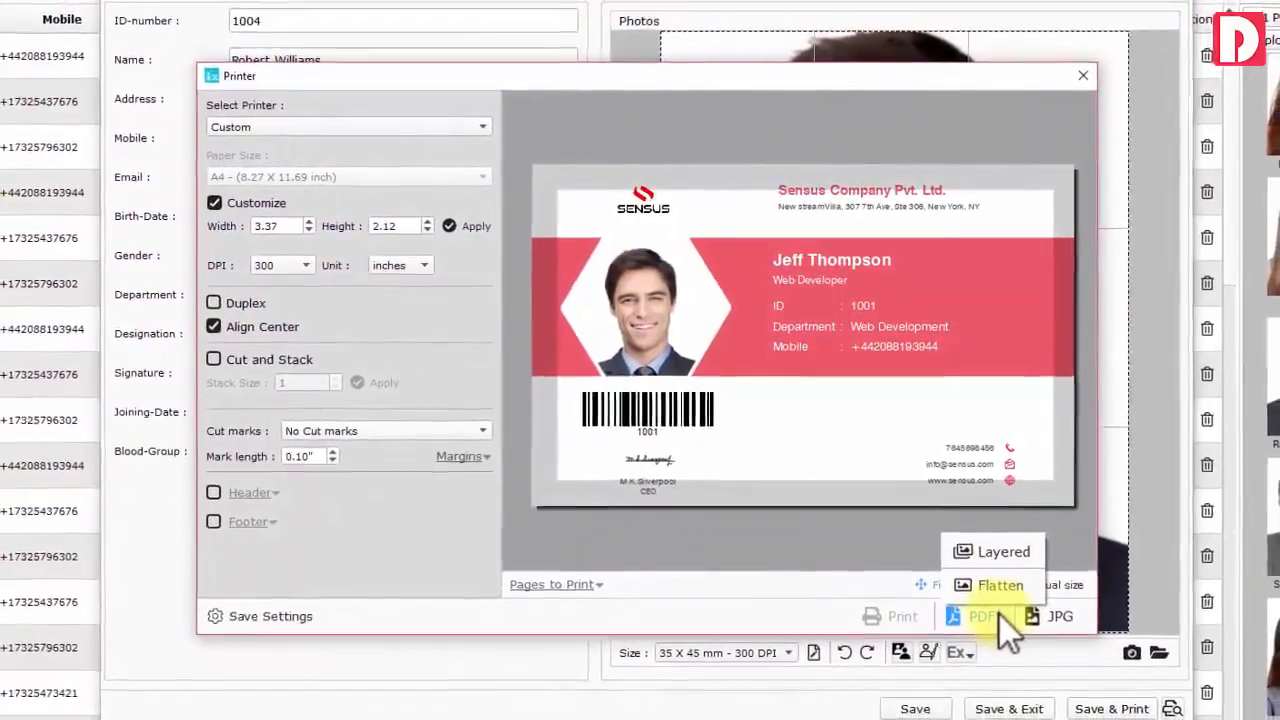
{"action": "left_click", "coordinate": [998, 606]}
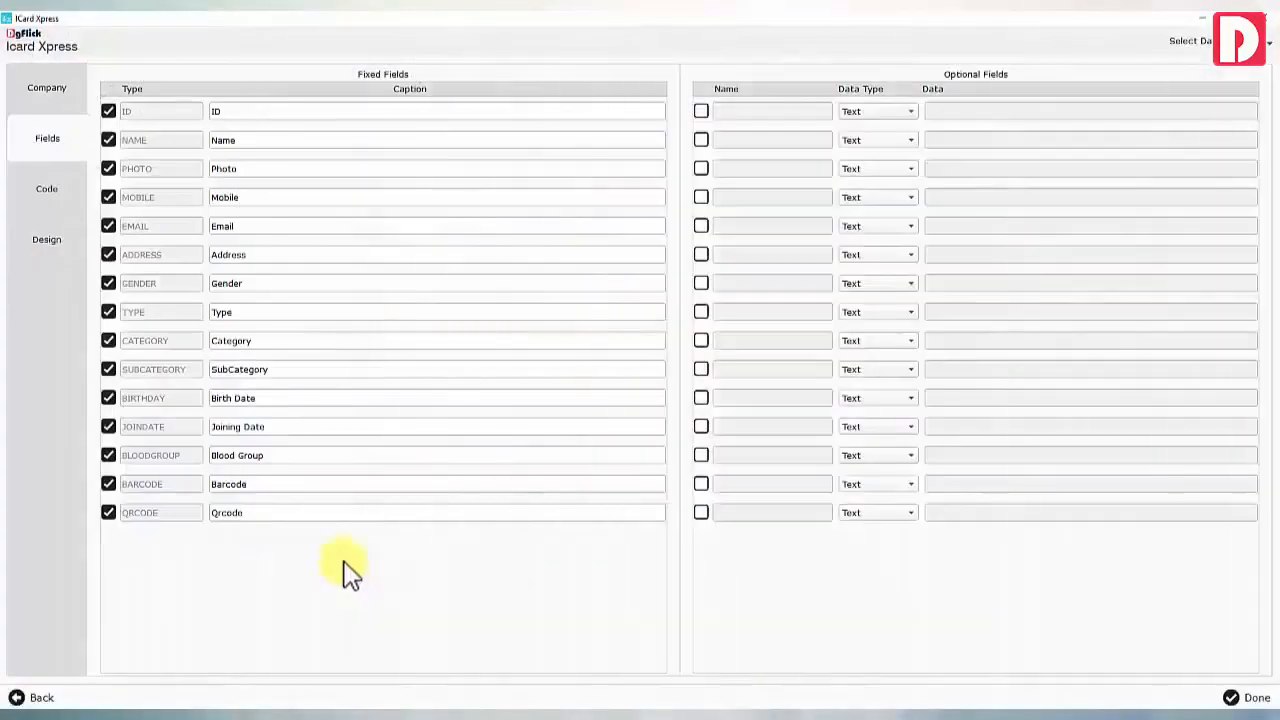
Rename the Type and Category captions to Designation and Department, and save the field setup
{"action": "left_click_drag", "start_coordinate": [235, 312], "coordinate": [189, 312]}
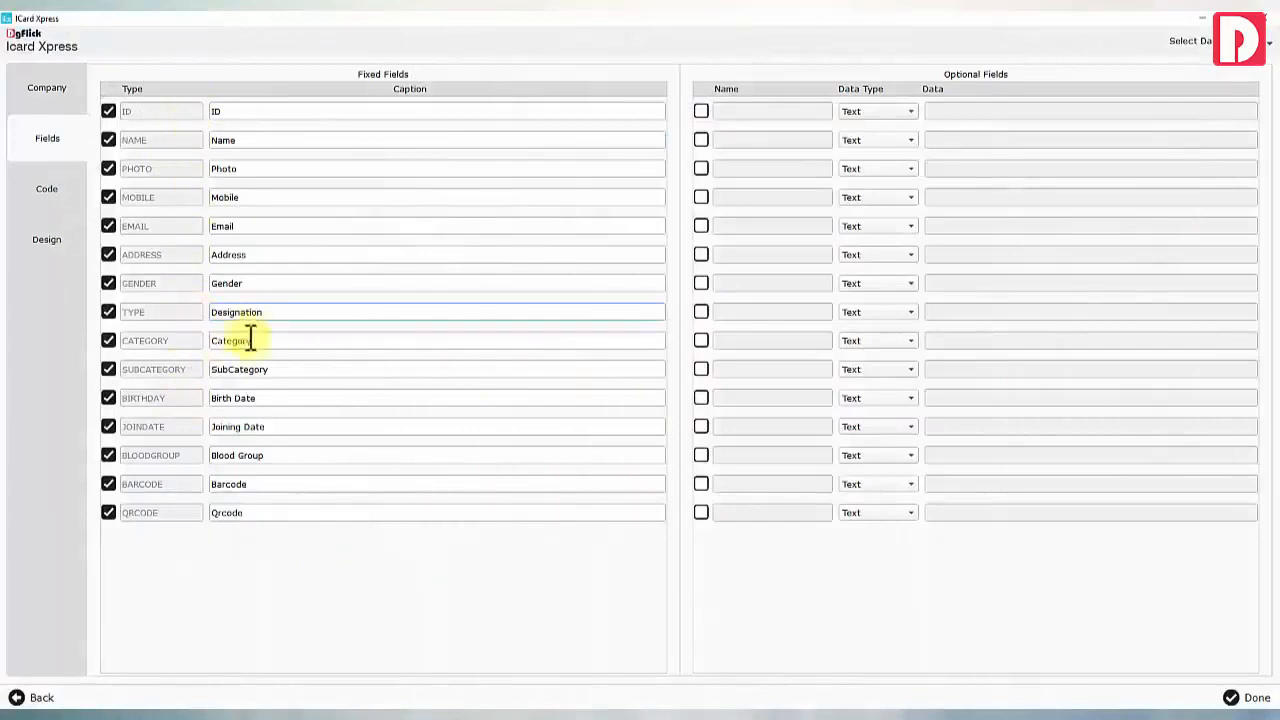
{"action": "left_click_drag", "start_coordinate": [250, 340], "coordinate": [190, 338]}
{"action": "type", "text": "Department"}
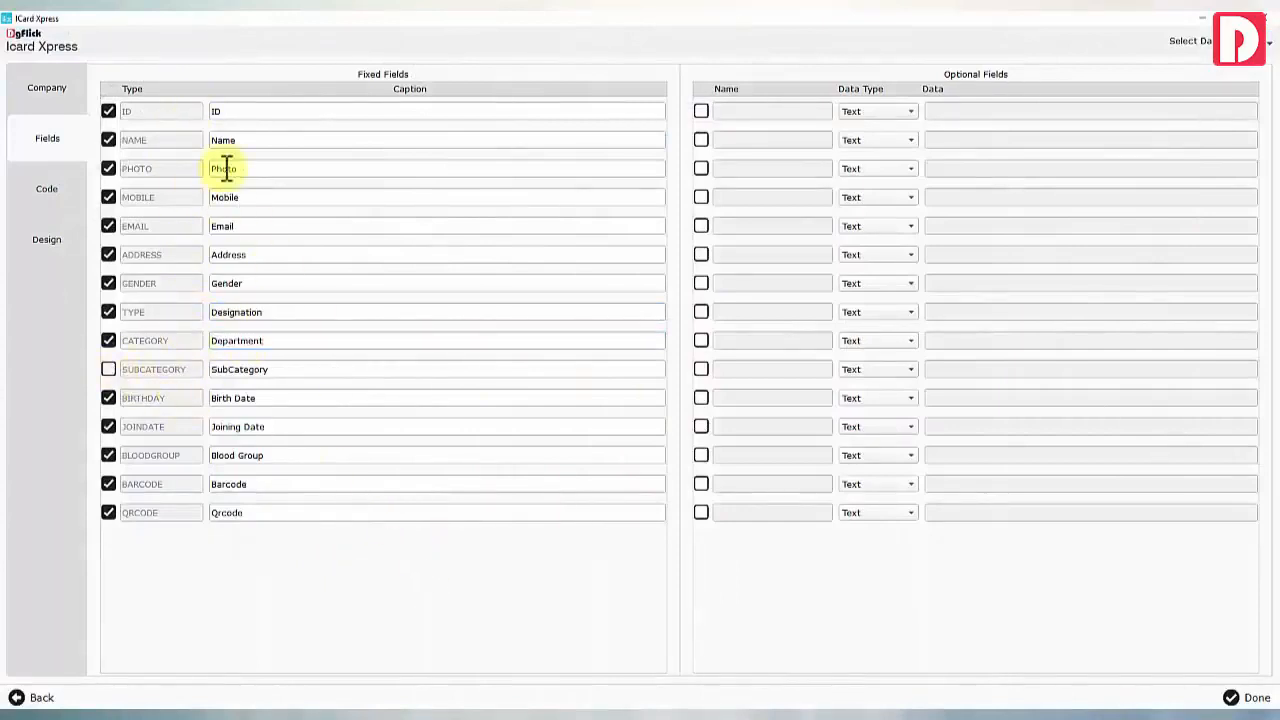
{"action": "left_click", "coordinate": [1234, 697]}
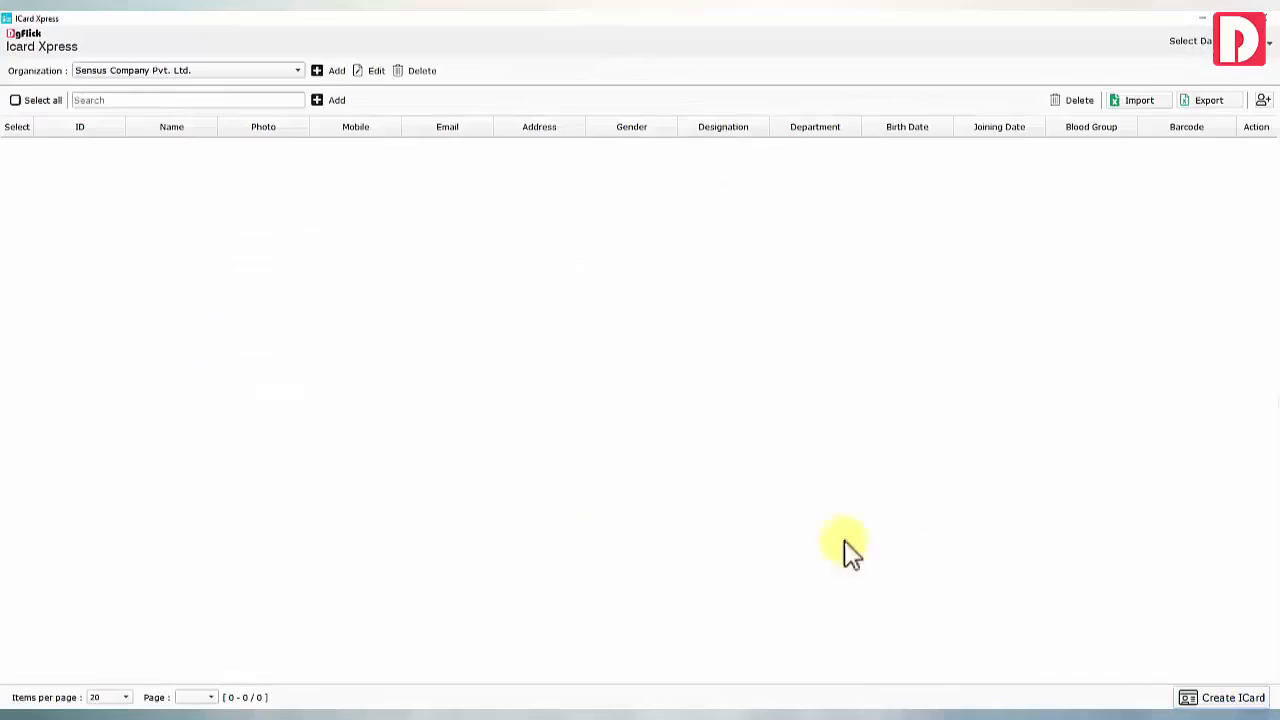
Export the empty data template to the 002 folder and open 002.xlsx
{"action": "left_click", "coordinate": [1205, 103]}
{"action": "left_click", "coordinate": [487, 420]}
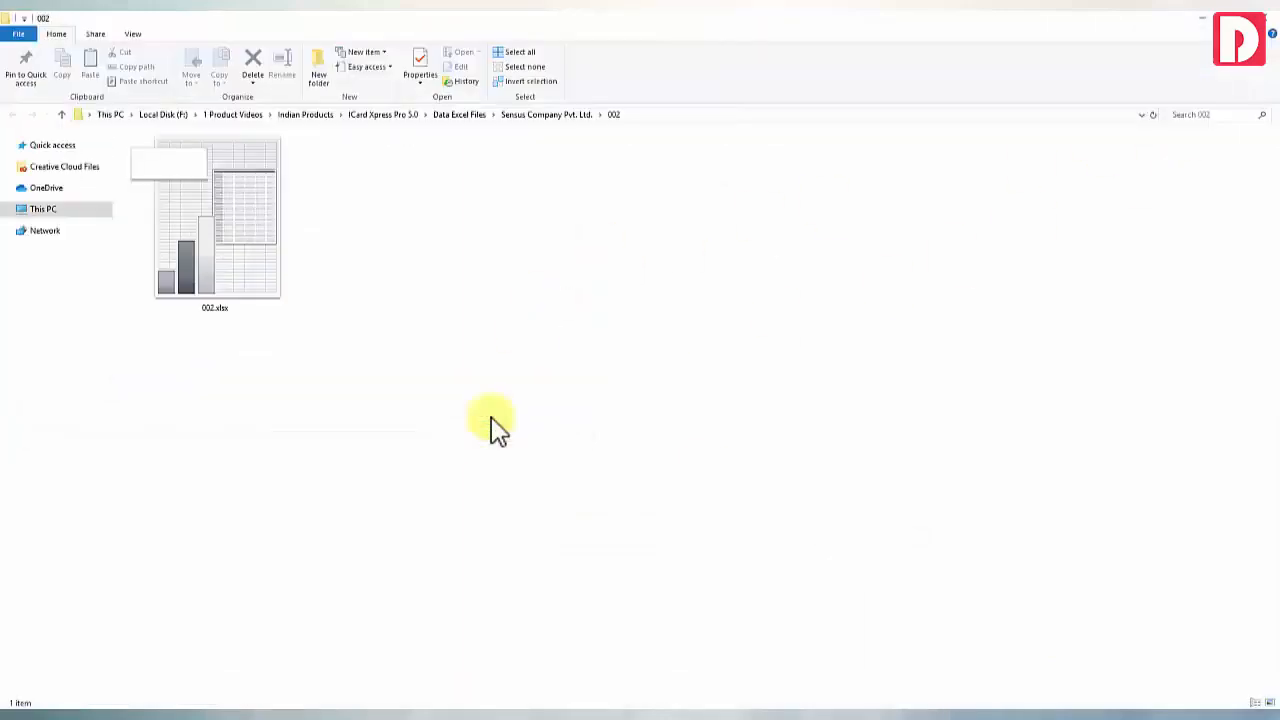
{"action": "double_click", "coordinate": [229, 234]}
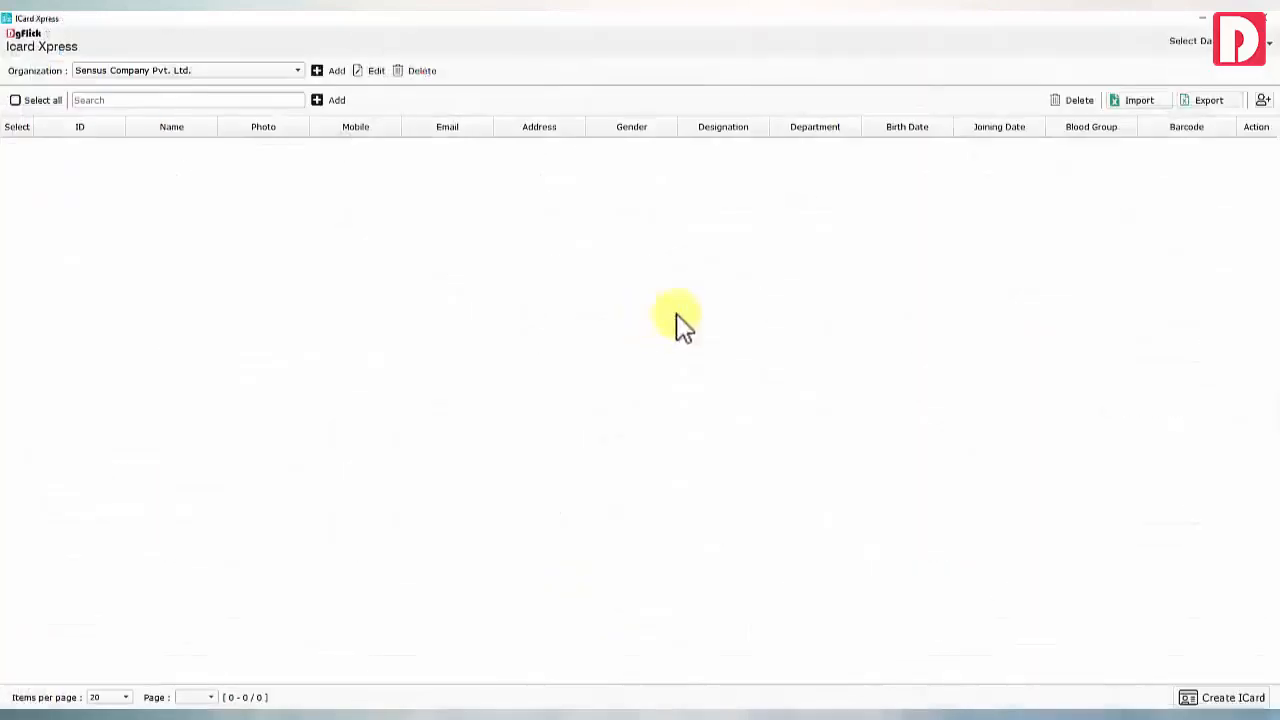
Import the employee spreadsheet from the data folder, loading 20 records into the list
{"action": "left_click", "coordinate": [1140, 102]}
{"action": "double_click", "coordinate": [229, 227]}
{"action": "double_click", "coordinate": [163, 122]}
{"action": "left_click", "coordinate": [685, 378]}
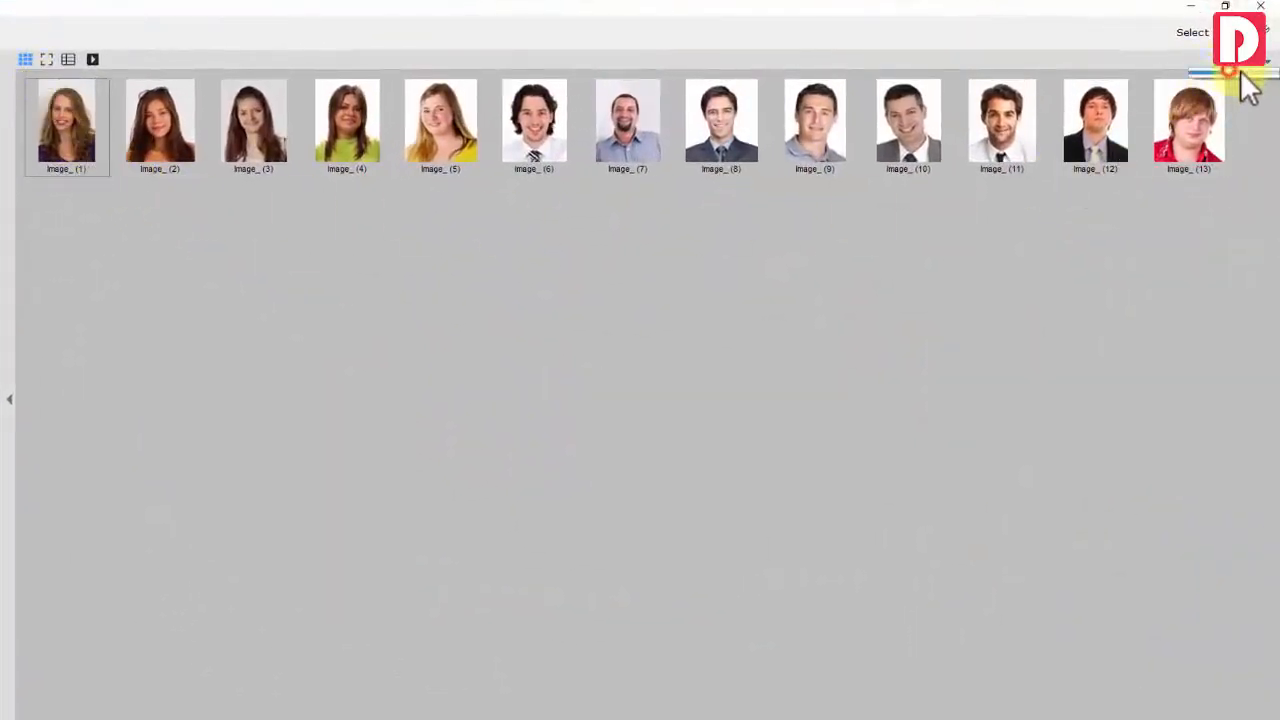
Enlarge the thumbnails and preview the photos in list and single-photo views before returning to grid
{"action": "left_click_drag", "start_coordinate": [1240, 72], "coordinate": [1275, 78]}
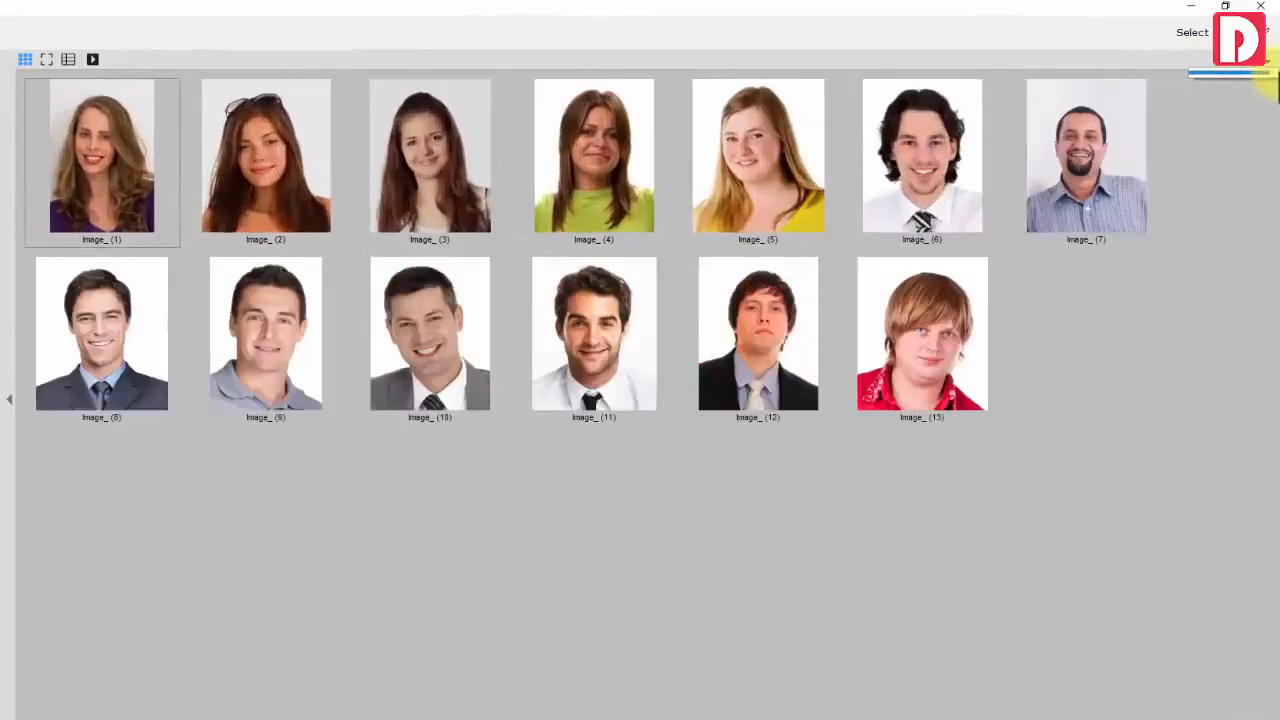
{"action": "left_click", "coordinate": [64, 60]}
{"action": "scroll", "coordinate": [80, 220], "scroll_direction": "down", "scroll_amount": 5}
{"action": "scroll", "coordinate": [78, 190], "scroll_direction": "up", "scroll_amount": 5}
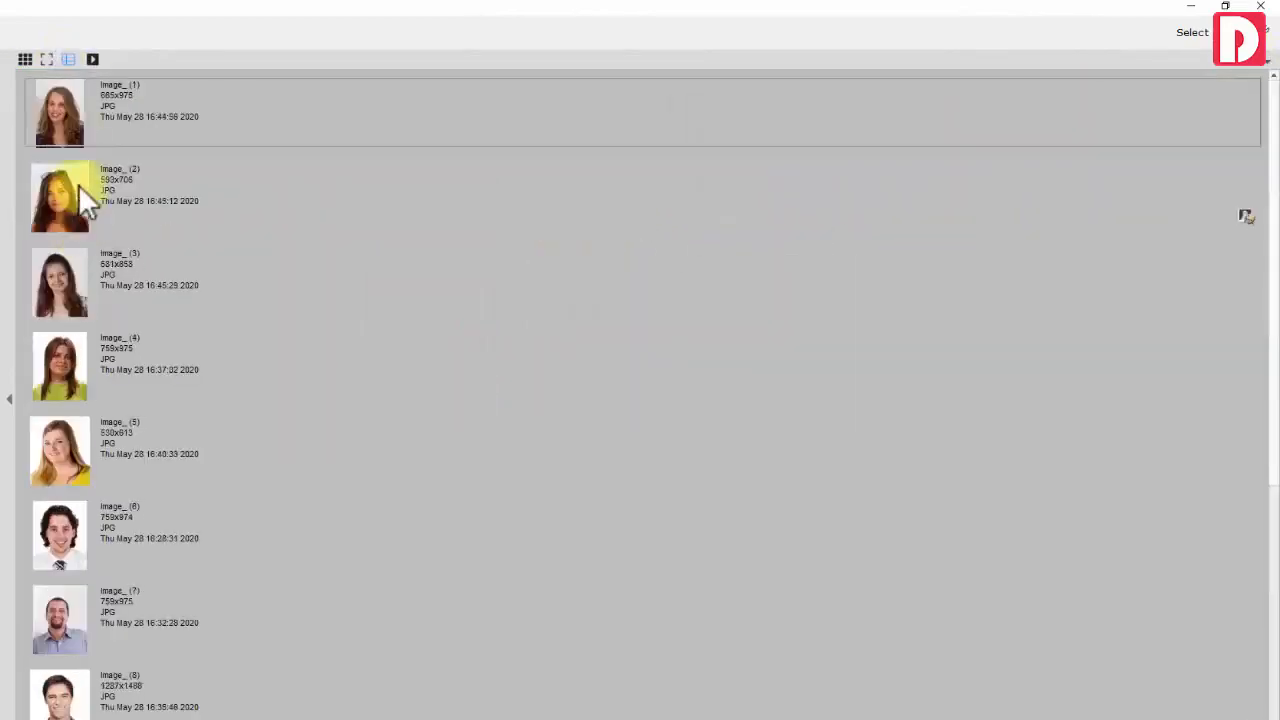
{"action": "left_click", "coordinate": [44, 61]}
{"action": "left_click", "coordinate": [1246, 414]}
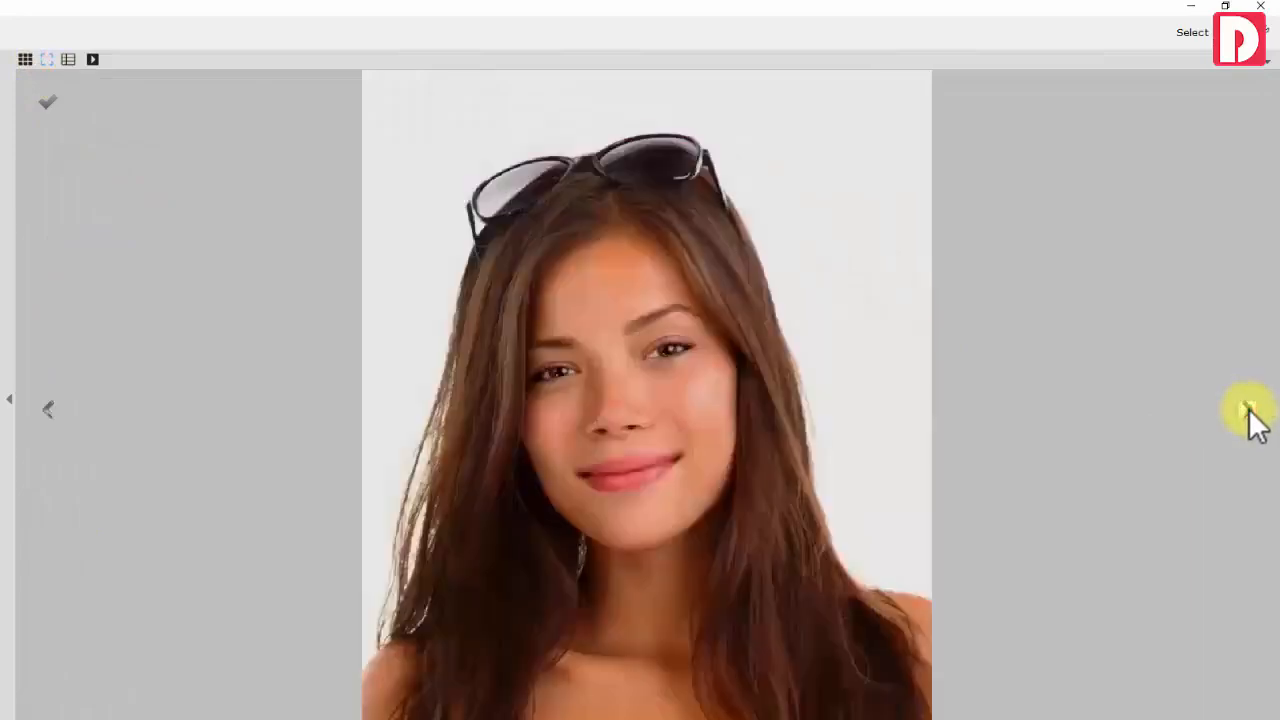
{"action": "left_click", "coordinate": [1241, 413]}
{"action": "left_click", "coordinate": [25, 59]}
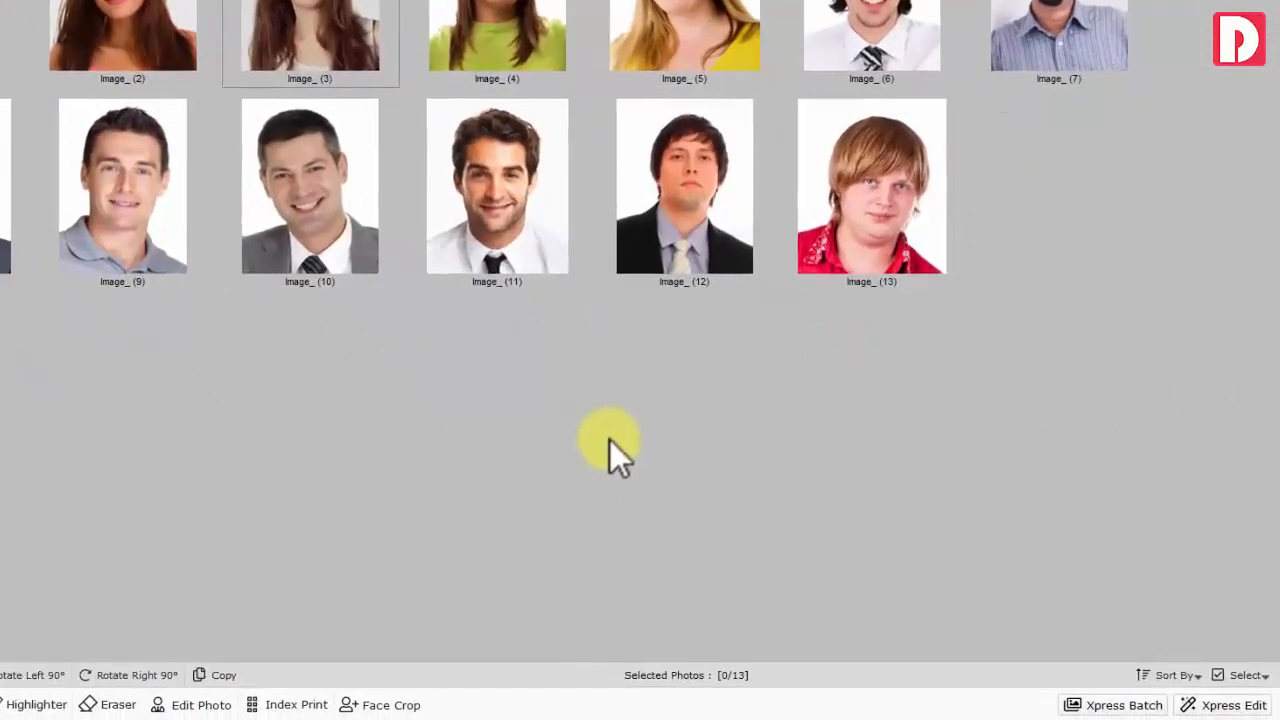
Sort the photos in descending order and select all 13 for resizing
{"action": "left_click", "coordinate": [1176, 675]}
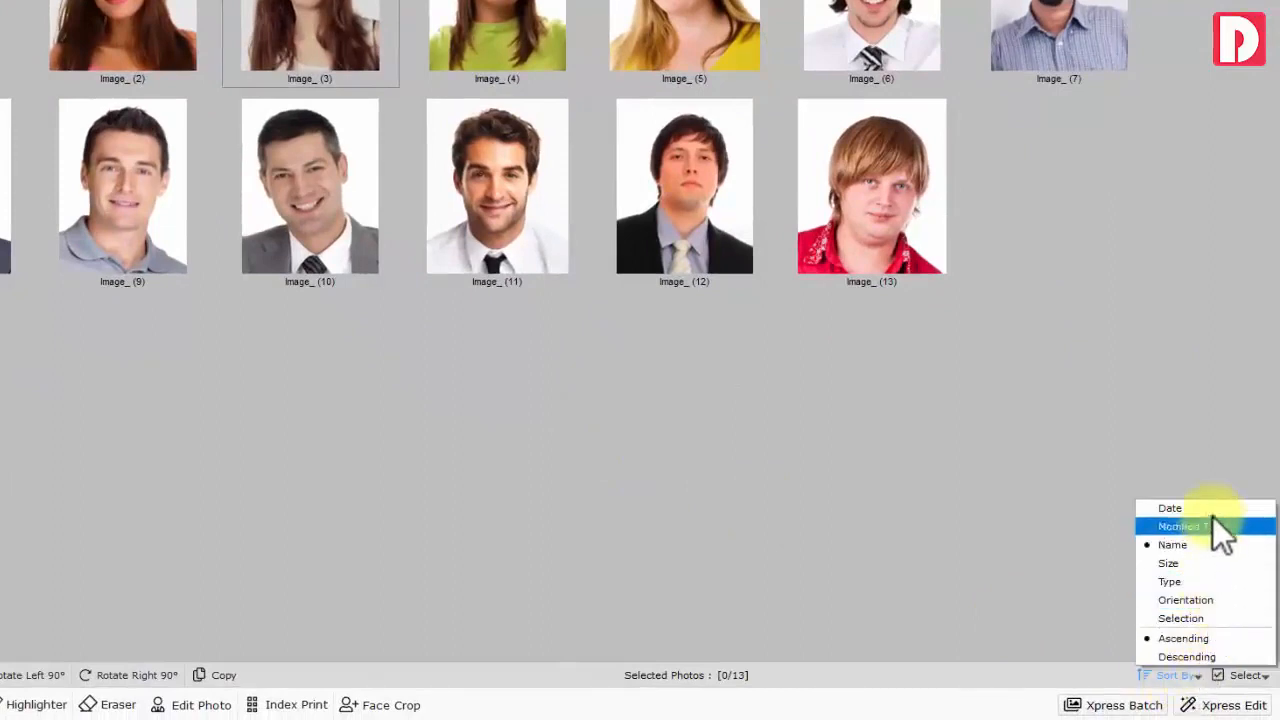
{"action": "left_click", "coordinate": [1215, 658]}
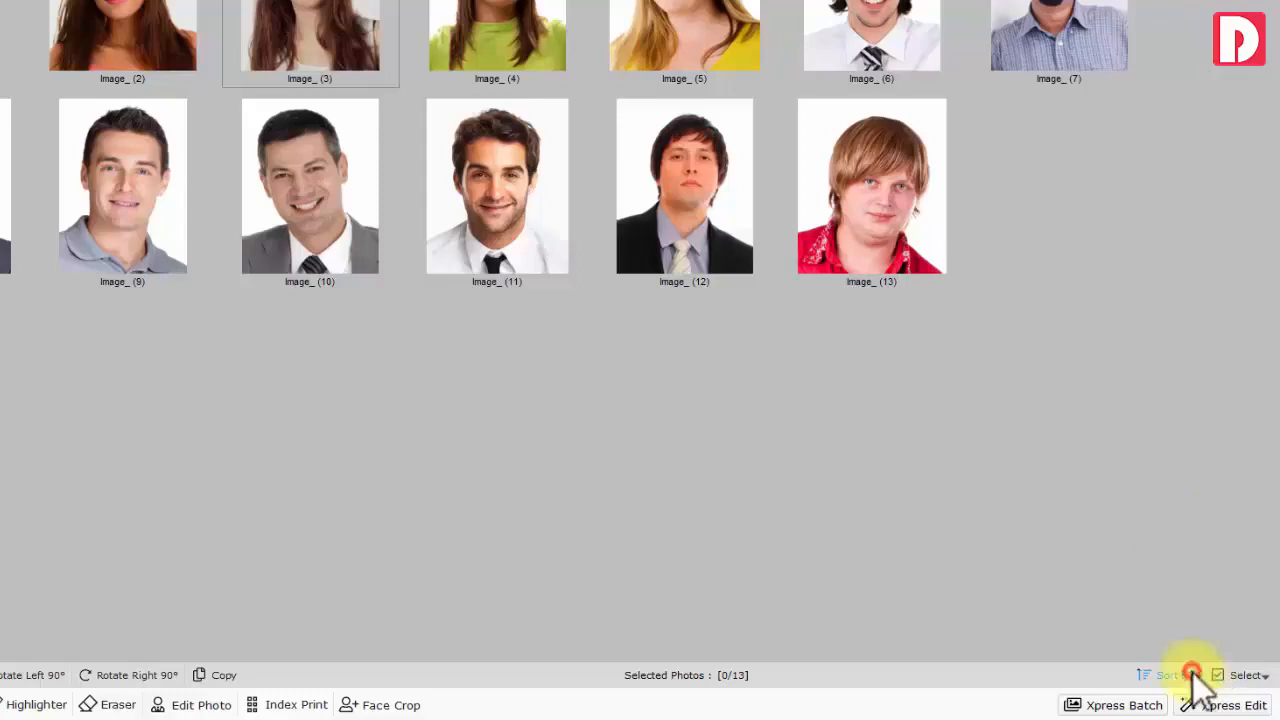
{"action": "left_click", "coordinate": [1249, 684]}
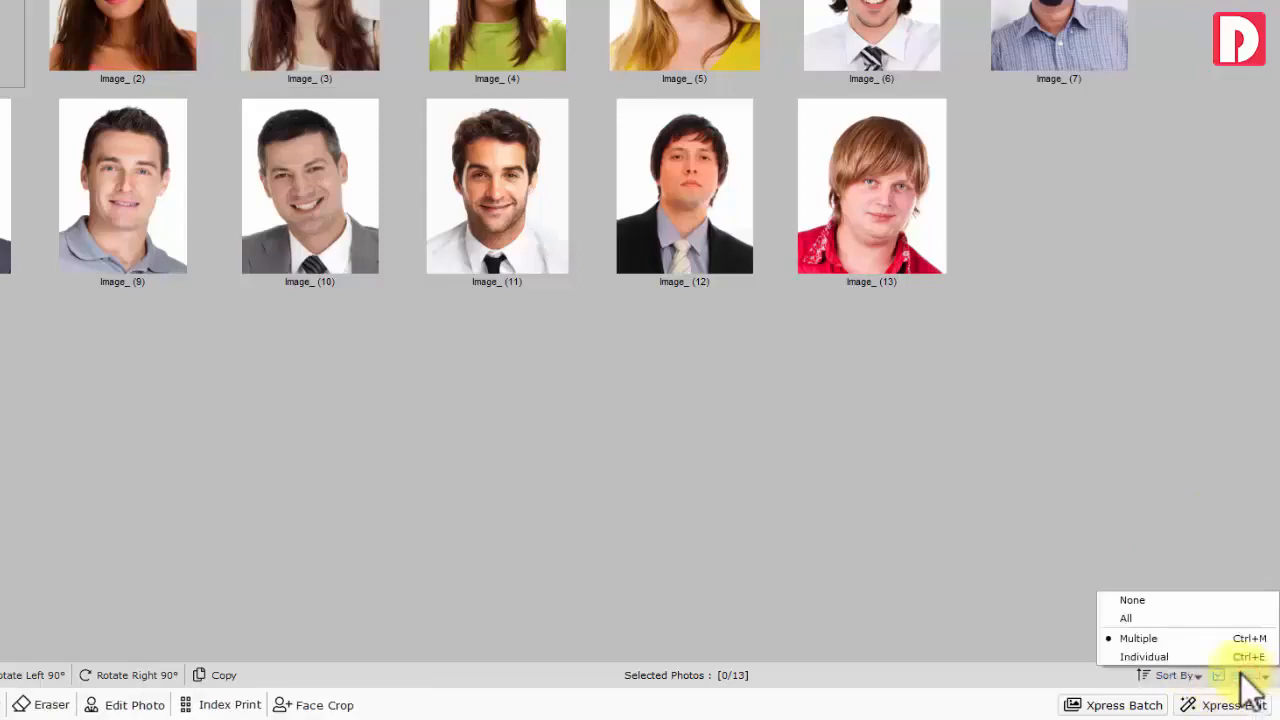
{"action": "left_click", "coordinate": [1169, 620]}
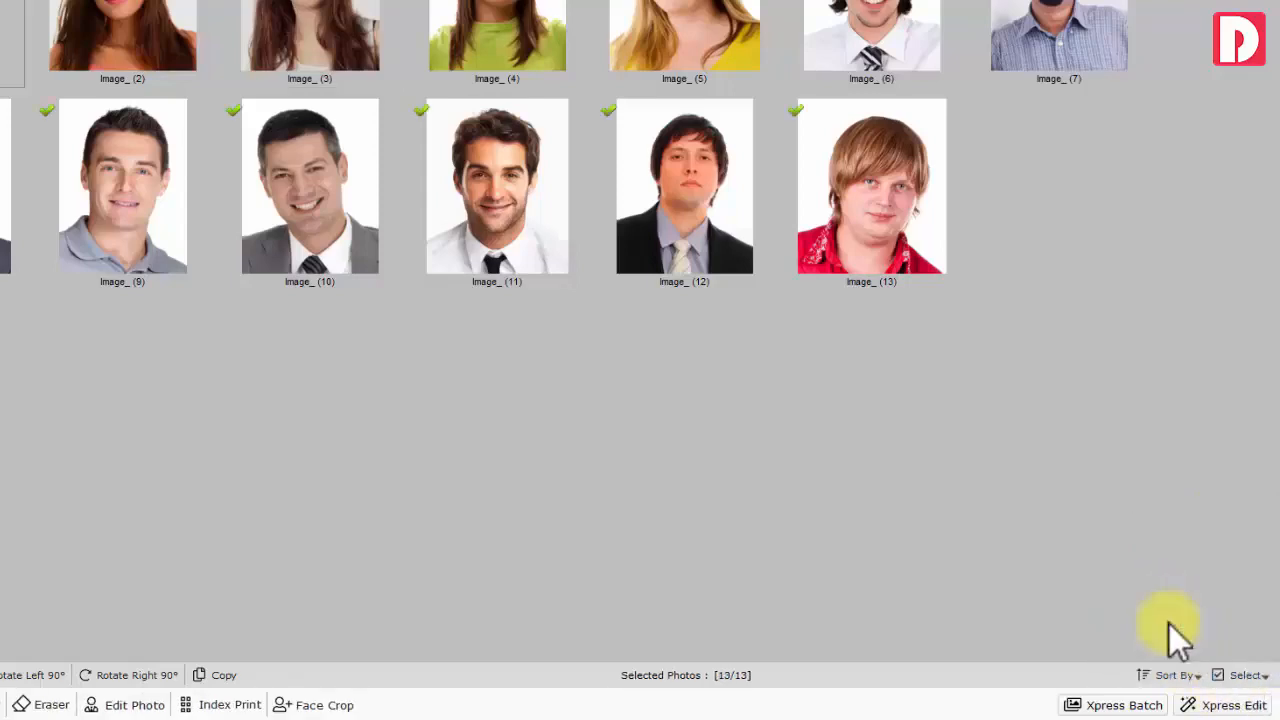
{"action": "left_click", "coordinate": [878, 219]}
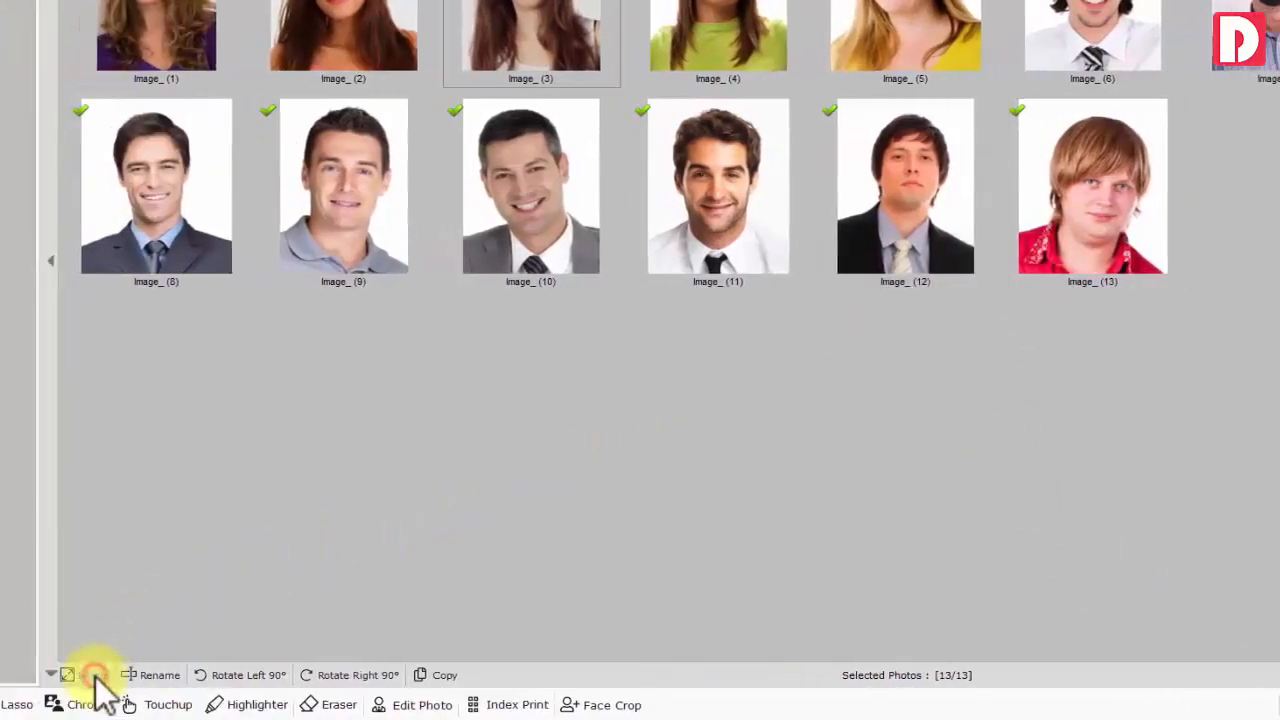
{"action": "left_click", "coordinate": [58, 675]}
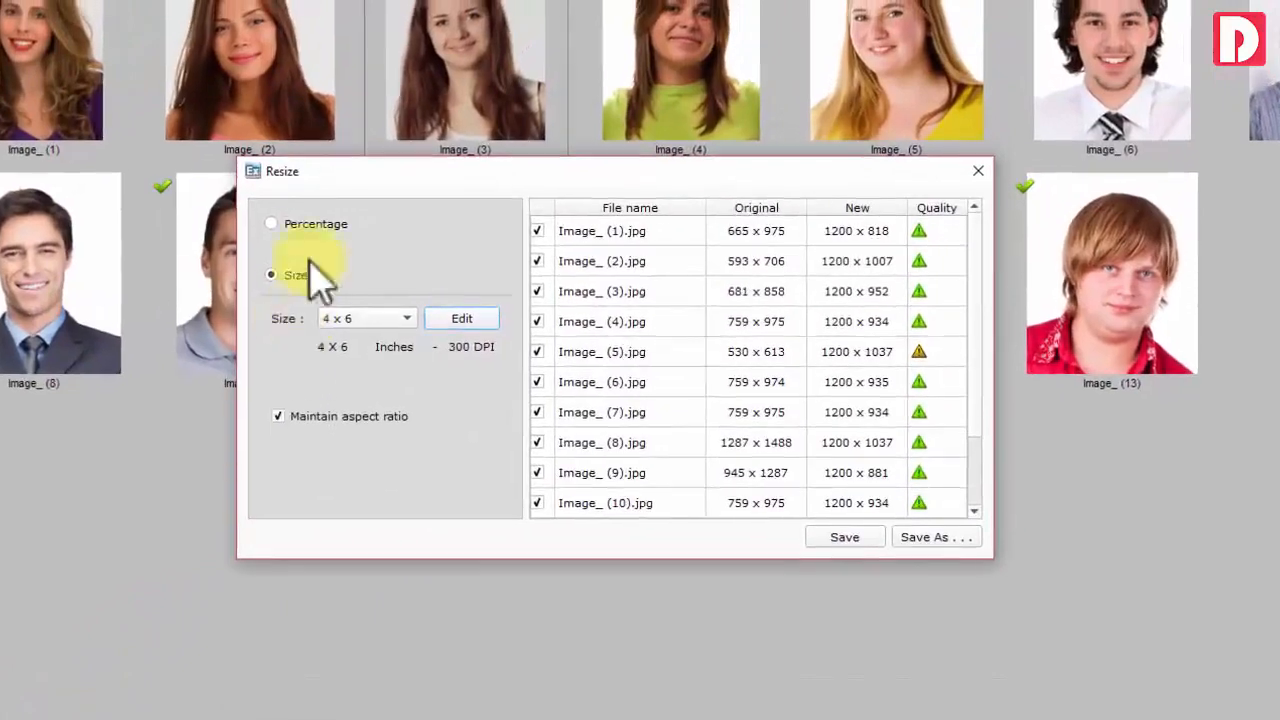
Try resize options: 100% by percentage, then 4 x 6 print size keeping aspect ratio
{"action": "left_click", "coordinate": [335, 189]}
{"action": "left_click", "coordinate": [360, 190]}
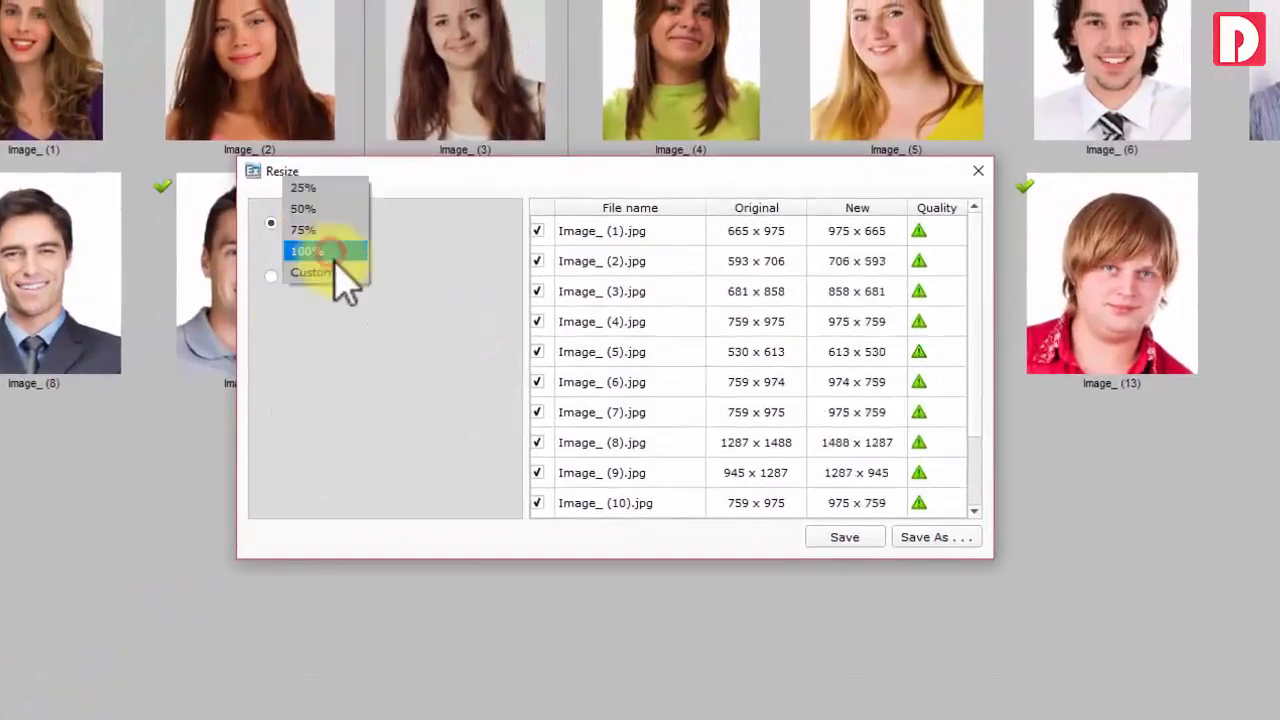
{"action": "left_click", "coordinate": [290, 251]}
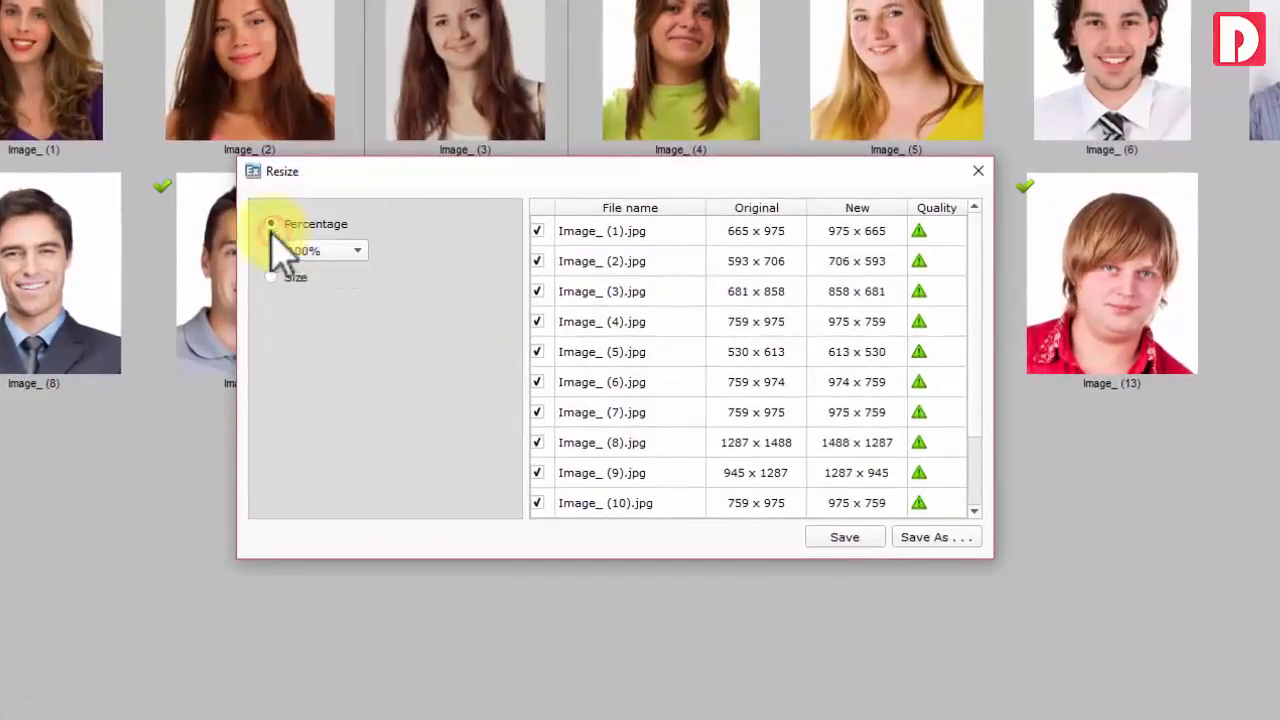
{"action": "left_click", "coordinate": [290, 276]}
{"action": "left_click", "coordinate": [362, 319]}
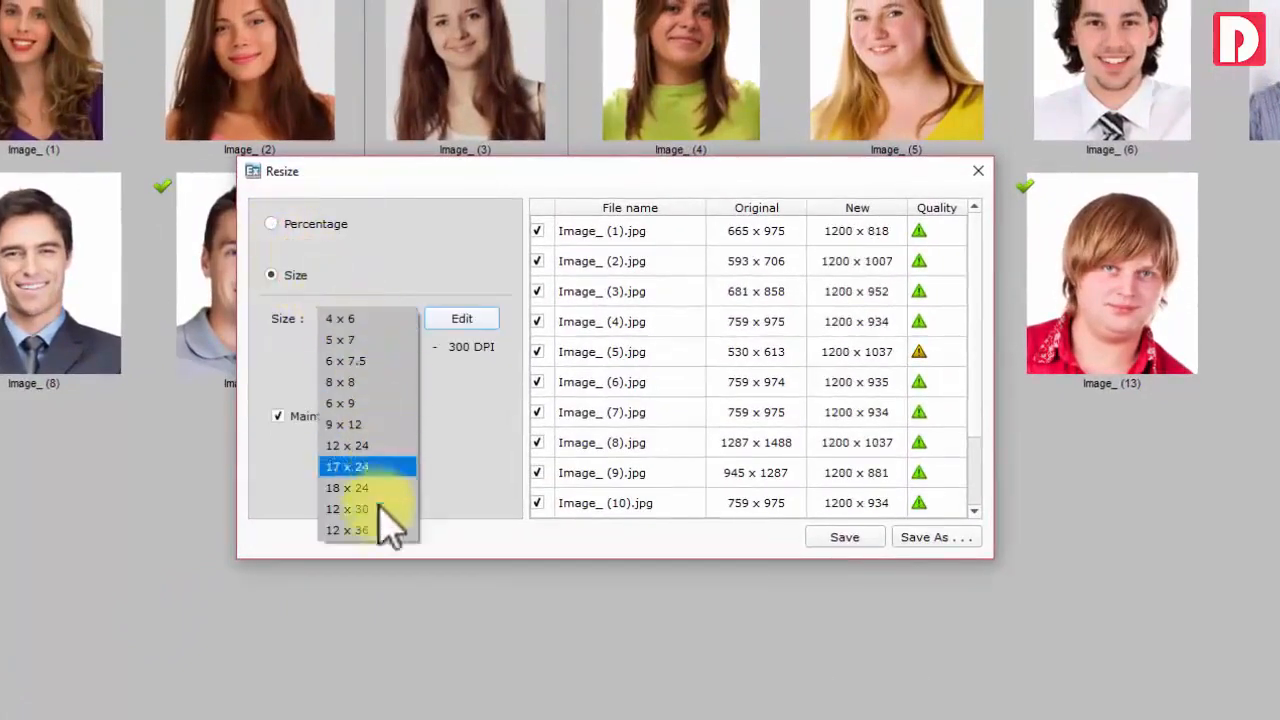
{"action": "left_click", "coordinate": [380, 320]}
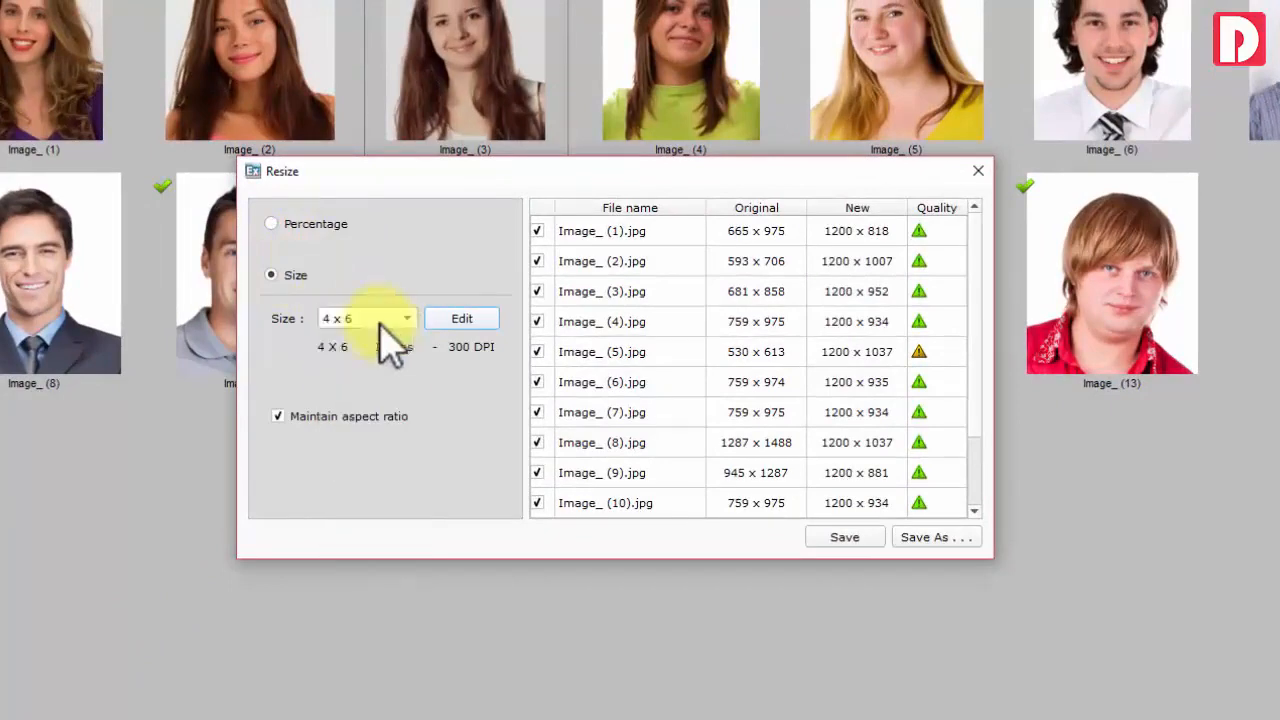
{"action": "left_click", "coordinate": [298, 421]}
{"action": "left_click", "coordinate": [298, 421]}
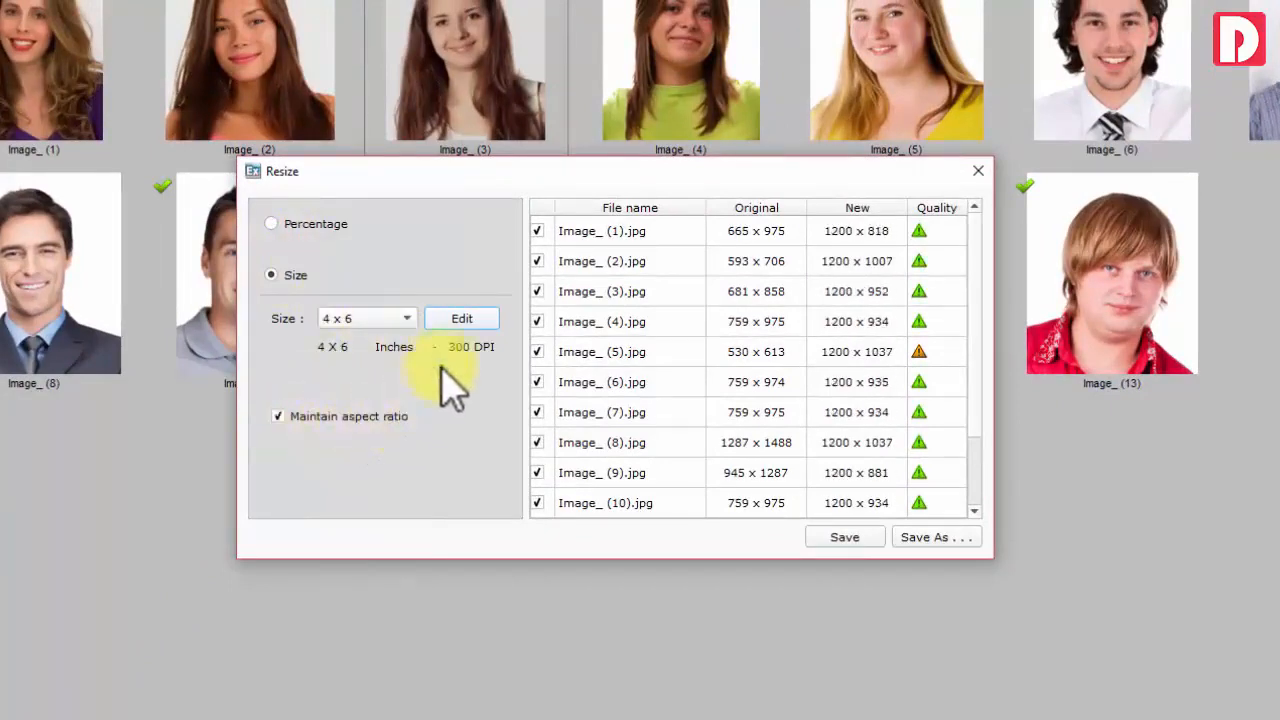
Open the size presets editor, then close it and the Resize dialog without resizing
{"action": "left_click", "coordinate": [452, 320]}
{"action": "left_click", "coordinate": [605, 263]}
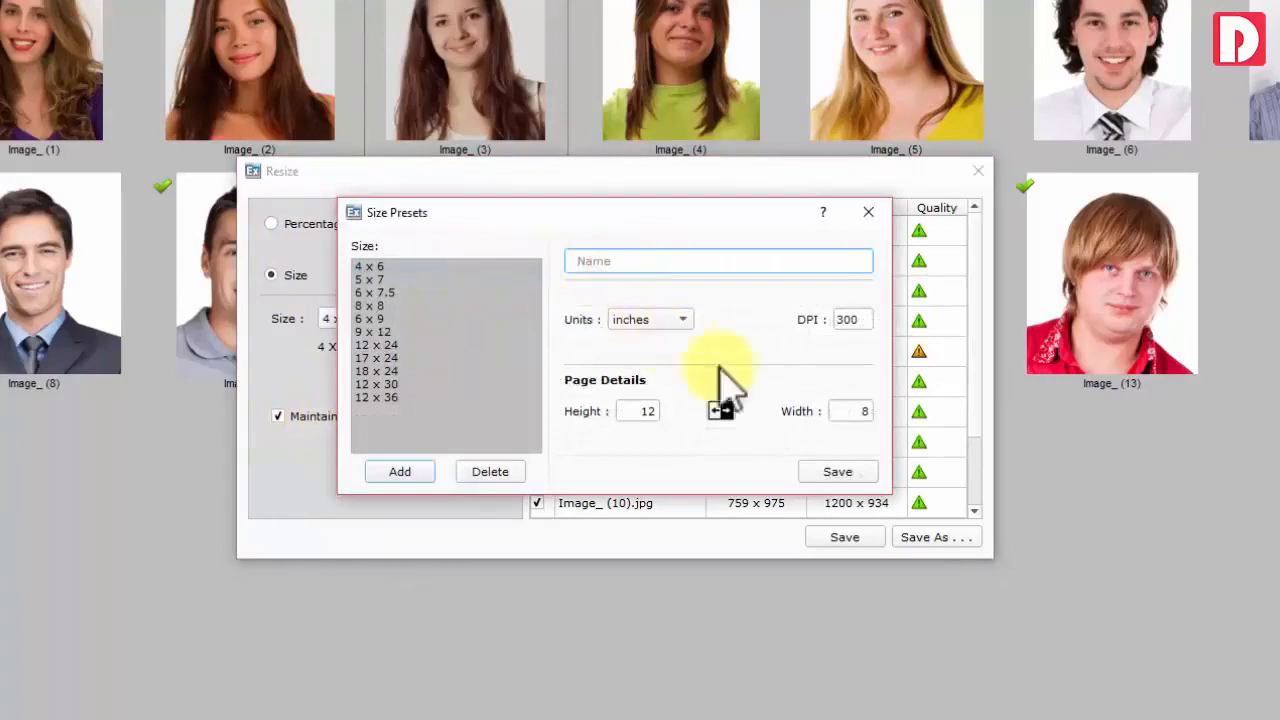
{"action": "left_click", "coordinate": [868, 212]}
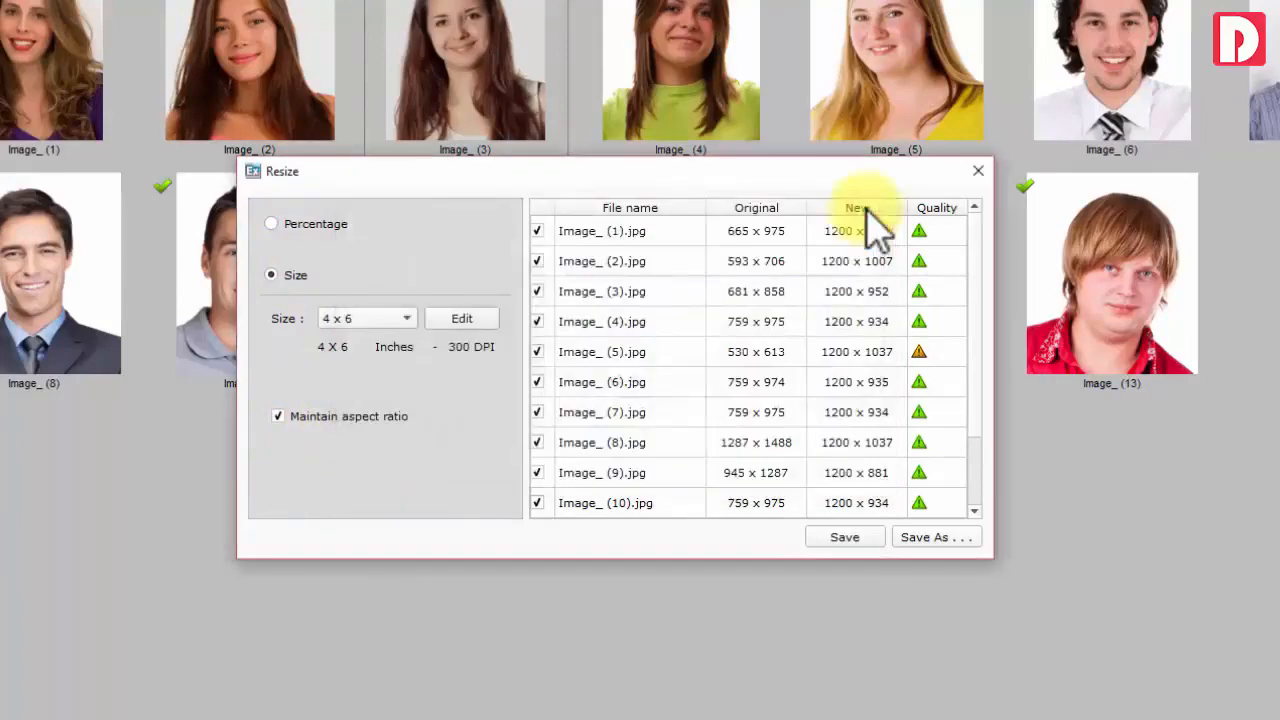
{"action": "left_click", "coordinate": [978, 172]}
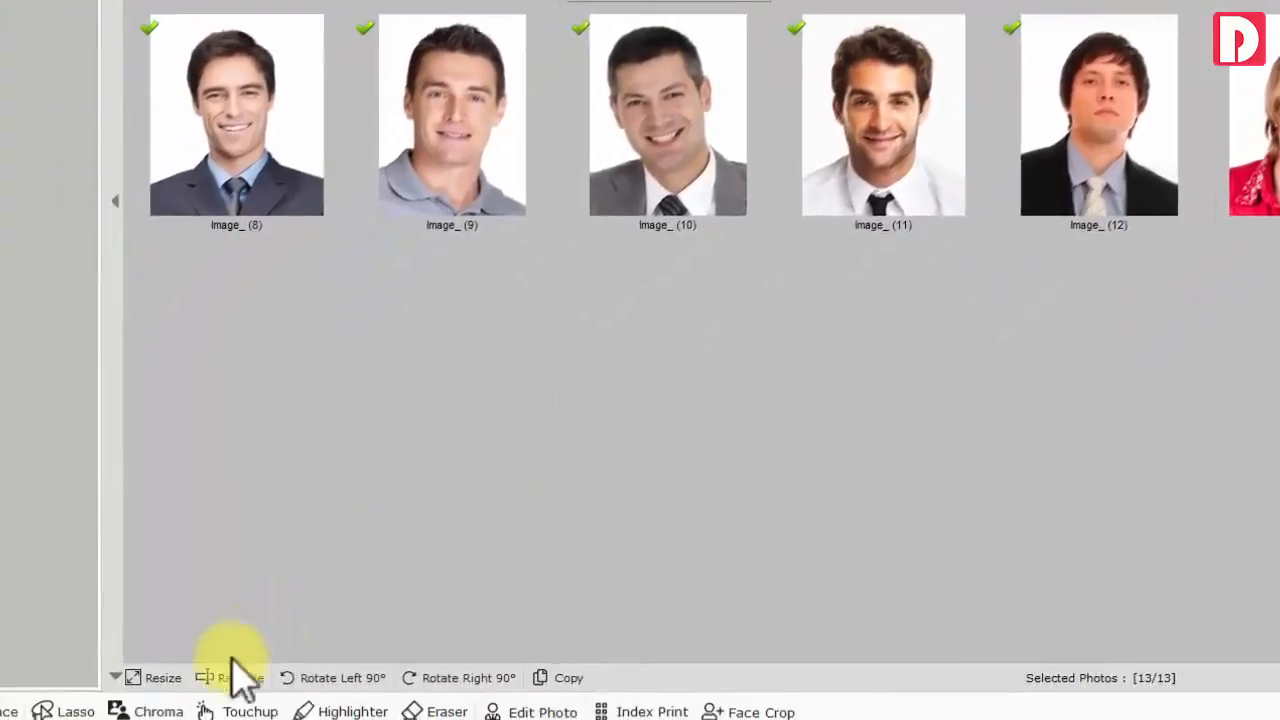
{"action": "left_click", "coordinate": [229, 677]}
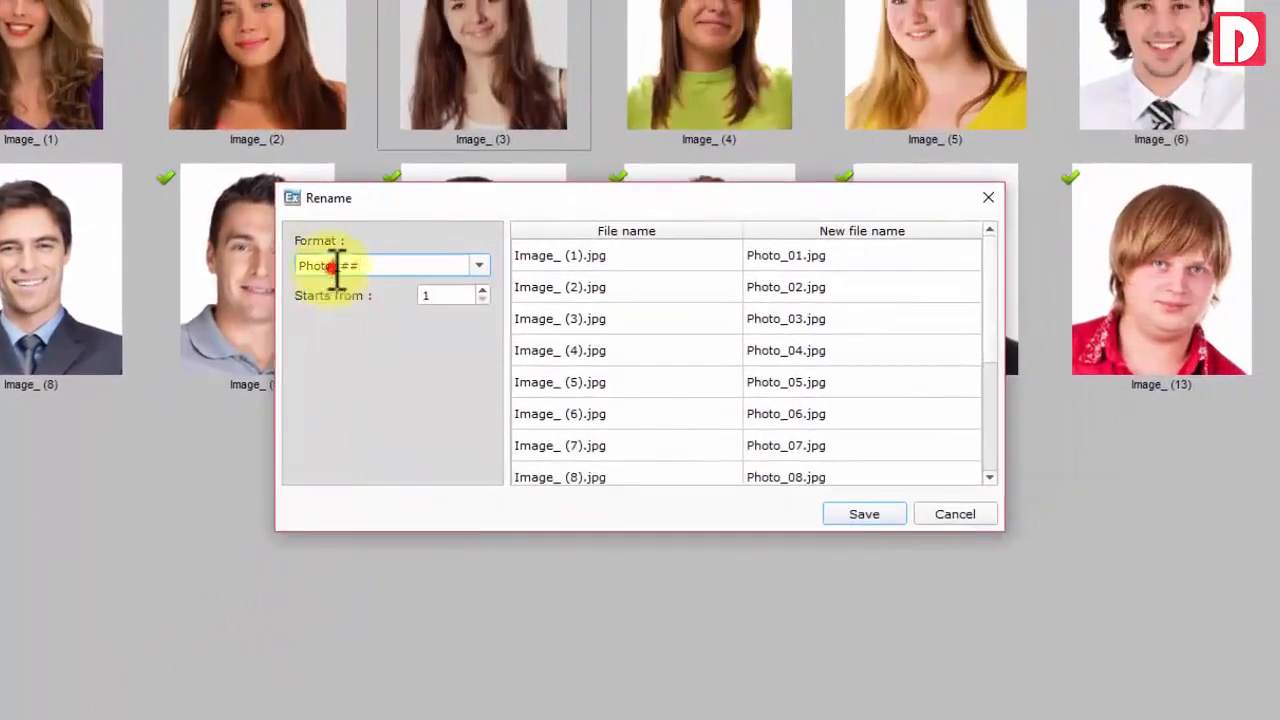
Rename the photos with format 'Employee Photo_##' and clear the selection
{"action": "left_click", "coordinate": [300, 266]}
{"action": "type", "text": "Employee"}
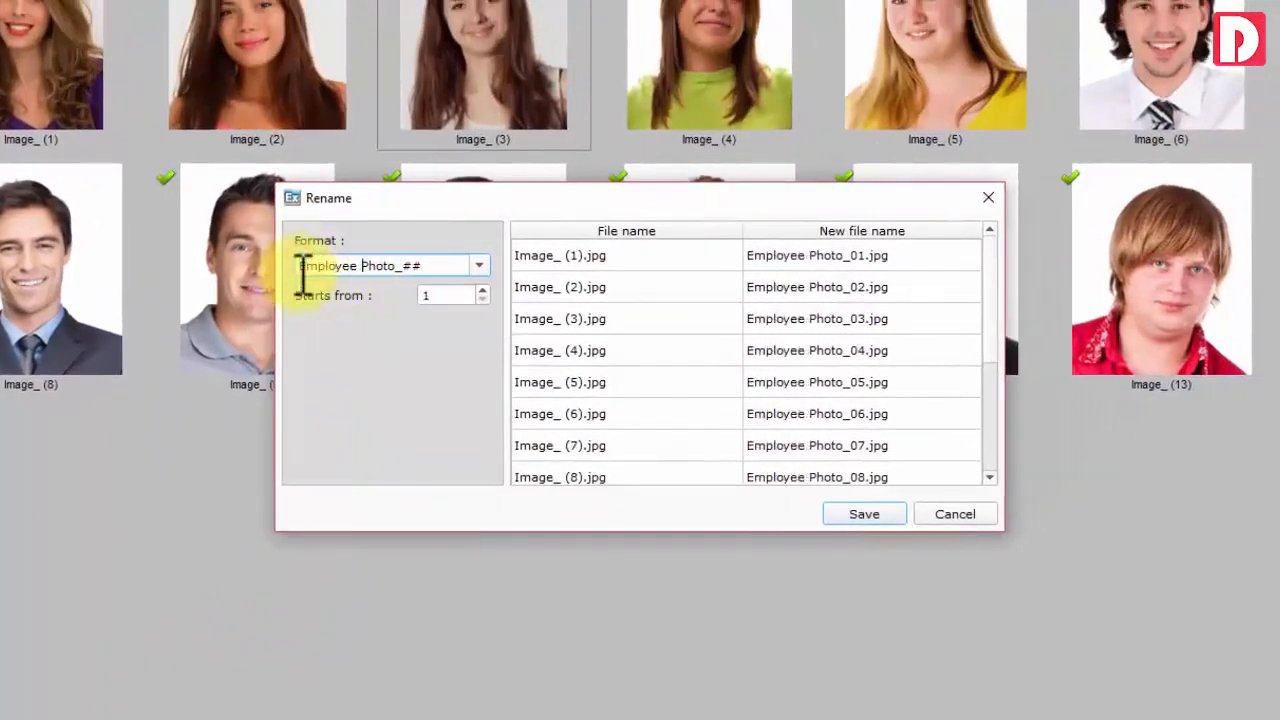
{"action": "left_click", "coordinate": [864, 514]}
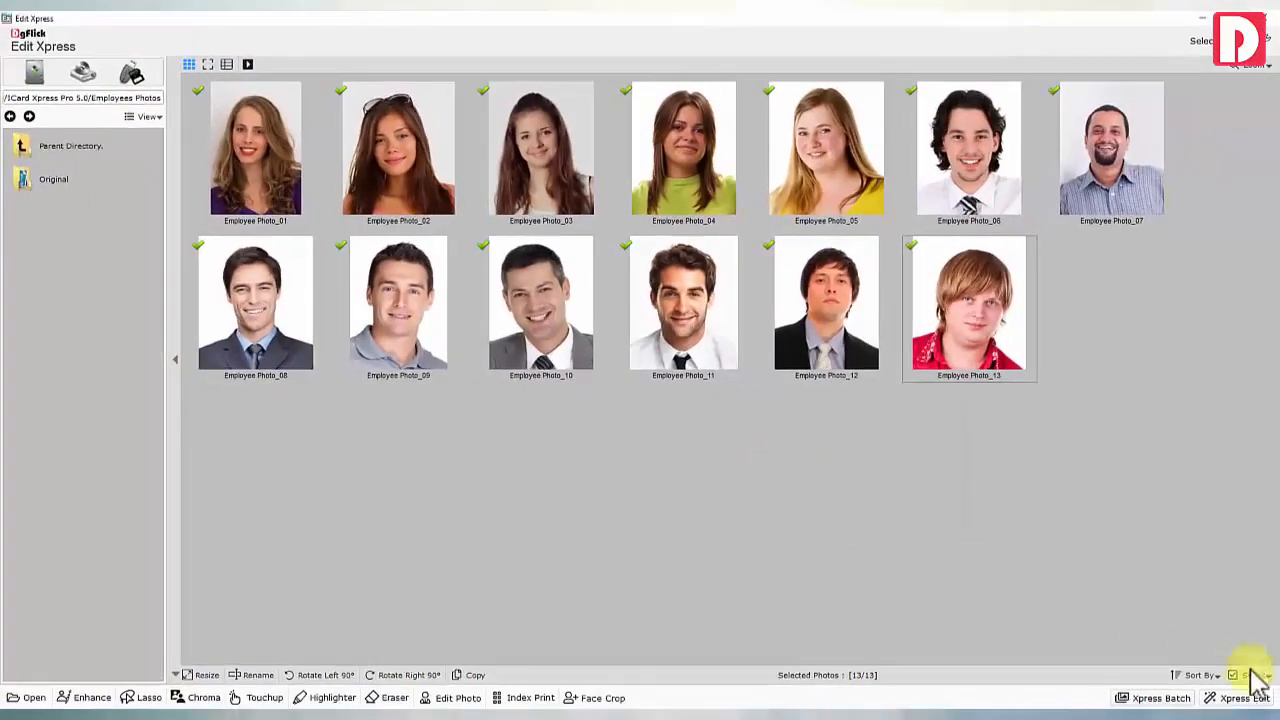
{"action": "left_click", "coordinate": [1193, 618]}
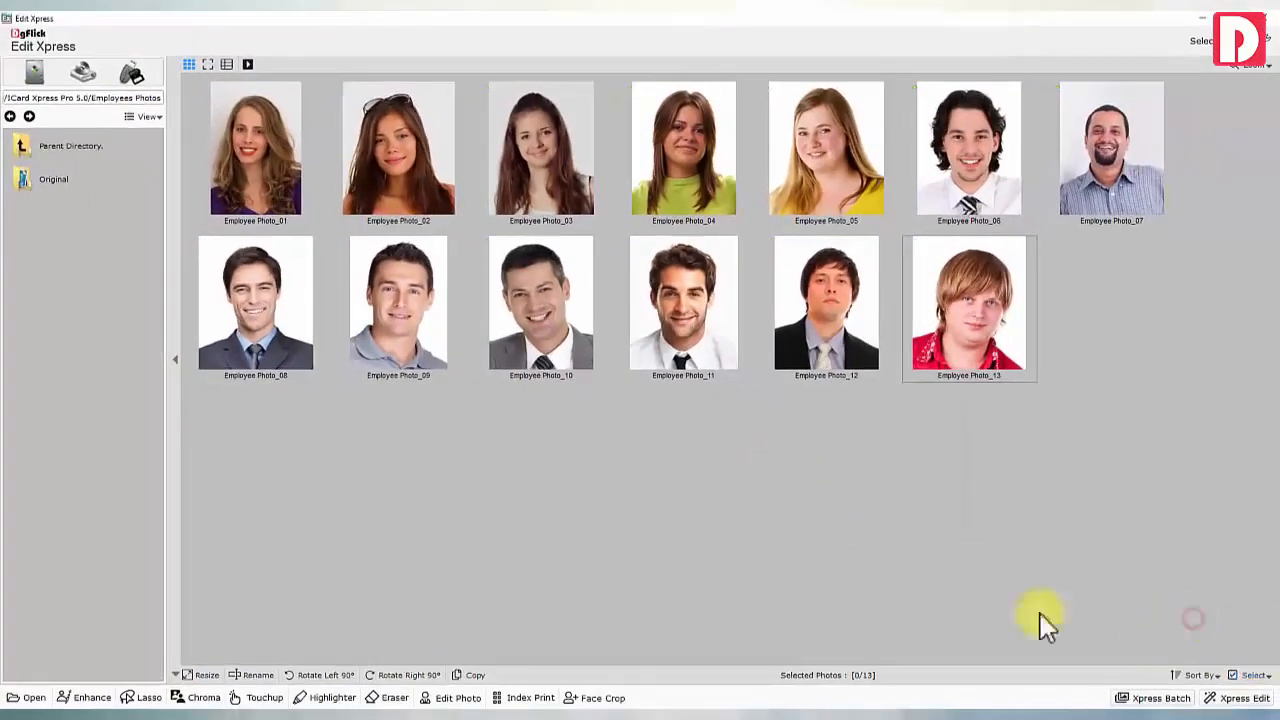
Open Employee Photo_08 in the Lasso cutout tool
{"action": "left_click", "coordinate": [308, 343]}
{"action": "left_click", "coordinate": [140, 697]}
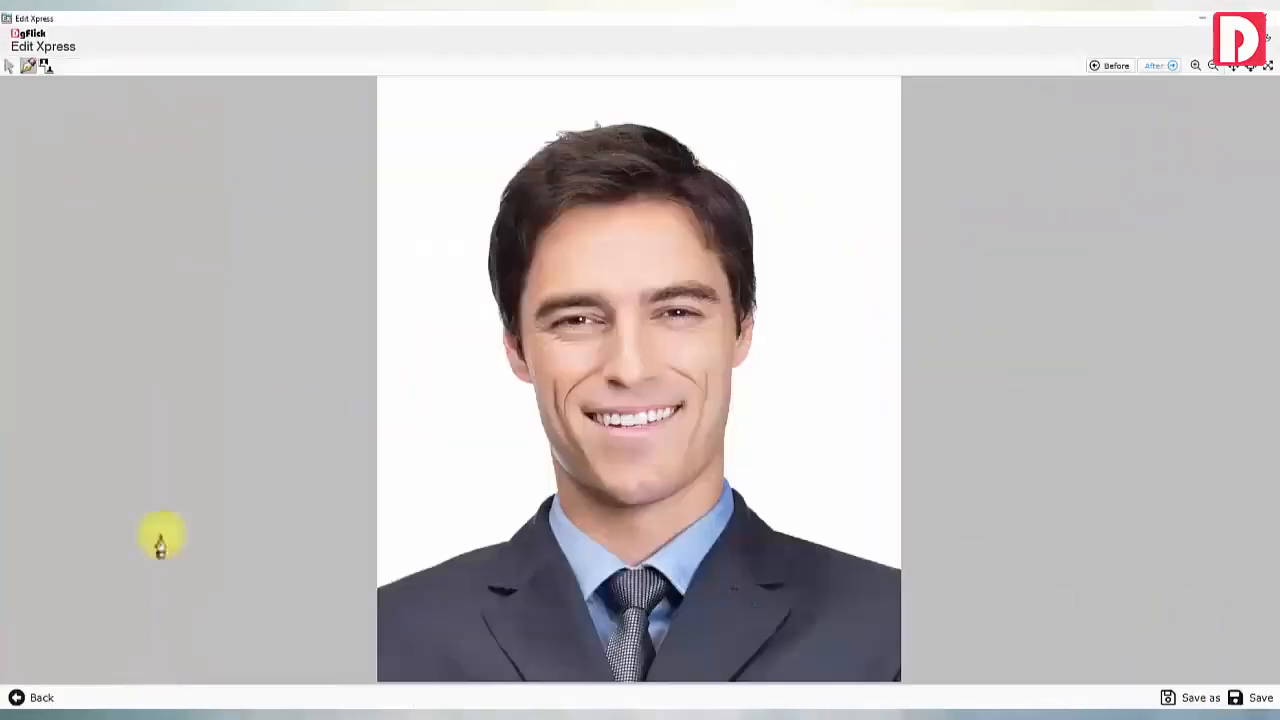
{"action": "scroll", "coordinate": [491, 550], "scroll_direction": "up", "scroll_amount": 6}
{"action": "scroll", "coordinate": [480, 550], "scroll_direction": "down", "scroll_amount": 5}
Place outline points along the left shoulder and up the left side of the head
{"action": "left_click", "coordinate": [115, 567]}
{"action": "left_click", "coordinate": [216, 528]}
{"action": "left_click", "coordinate": [311, 490]}
{"action": "left_click", "coordinate": [376, 473]}
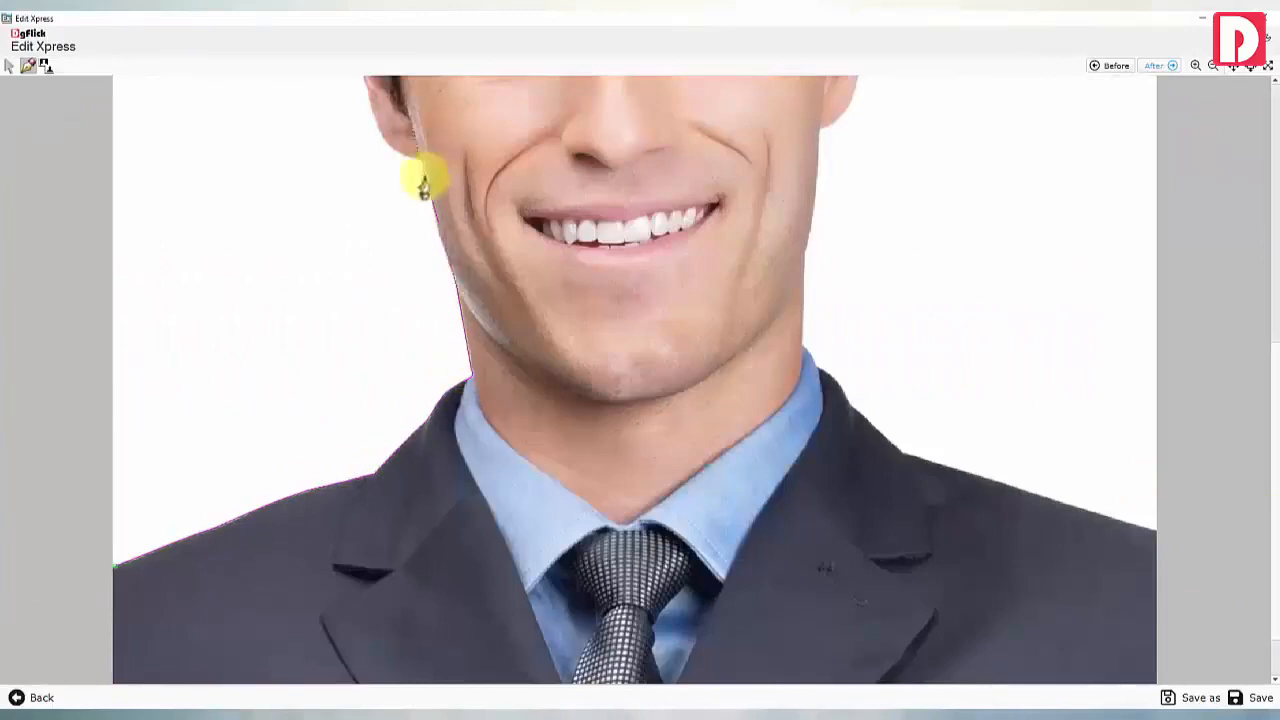
{"action": "scroll", "coordinate": [894, 314], "scroll_direction": "up", "scroll_amount": 5}
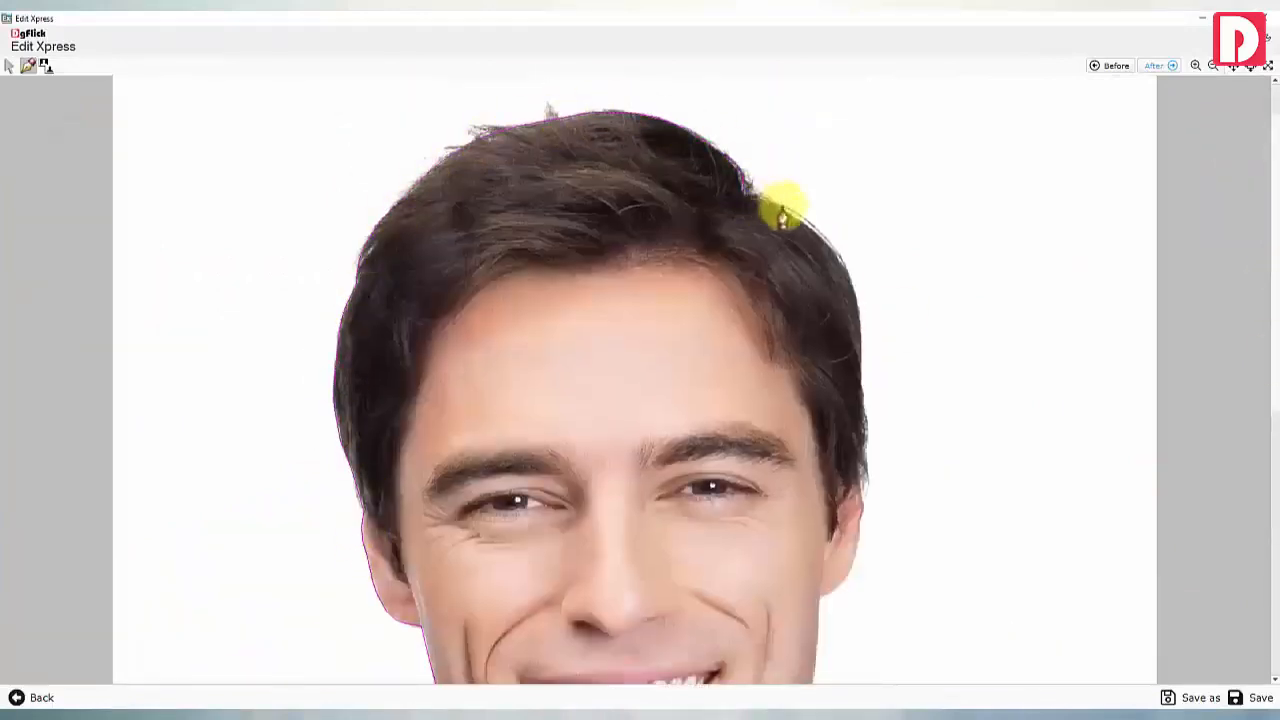
{"action": "scroll", "coordinate": [1266, 434], "scroll_direction": "down", "scroll_amount": 3}
Continue the outline along jaw, collar, right shoulder and bottom, close it, and fit to view
{"action": "left_click", "coordinate": [819, 396]}
{"action": "scroll", "coordinate": [817, 440], "scroll_direction": "down", "scroll_amount": 3}
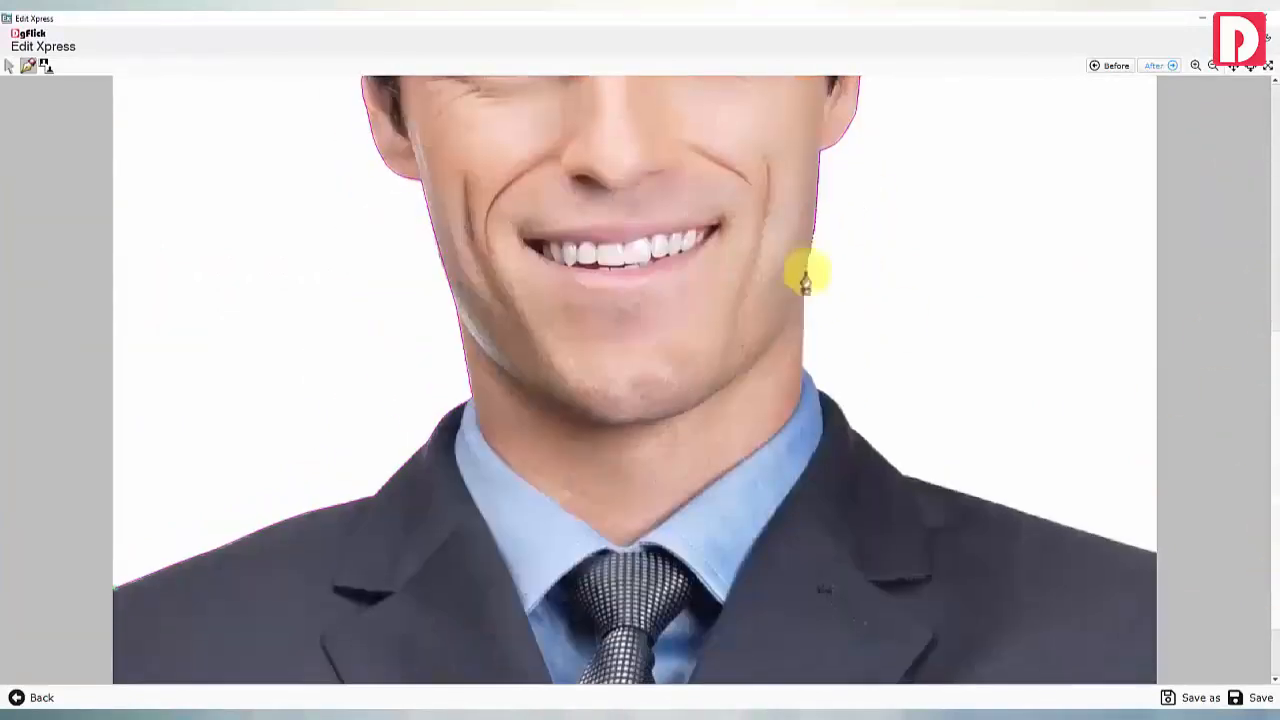
{"action": "left_click", "coordinate": [806, 274]}
{"action": "left_click", "coordinate": [822, 396]}
{"action": "left_click", "coordinate": [903, 474]}
{"action": "left_click", "coordinate": [1155, 553]}
{"action": "scroll", "coordinate": [1155, 555], "scroll_direction": "down", "scroll_amount": 2}
{"action": "left_click", "coordinate": [1156, 682]}
{"action": "left_click", "coordinate": [115, 503]}
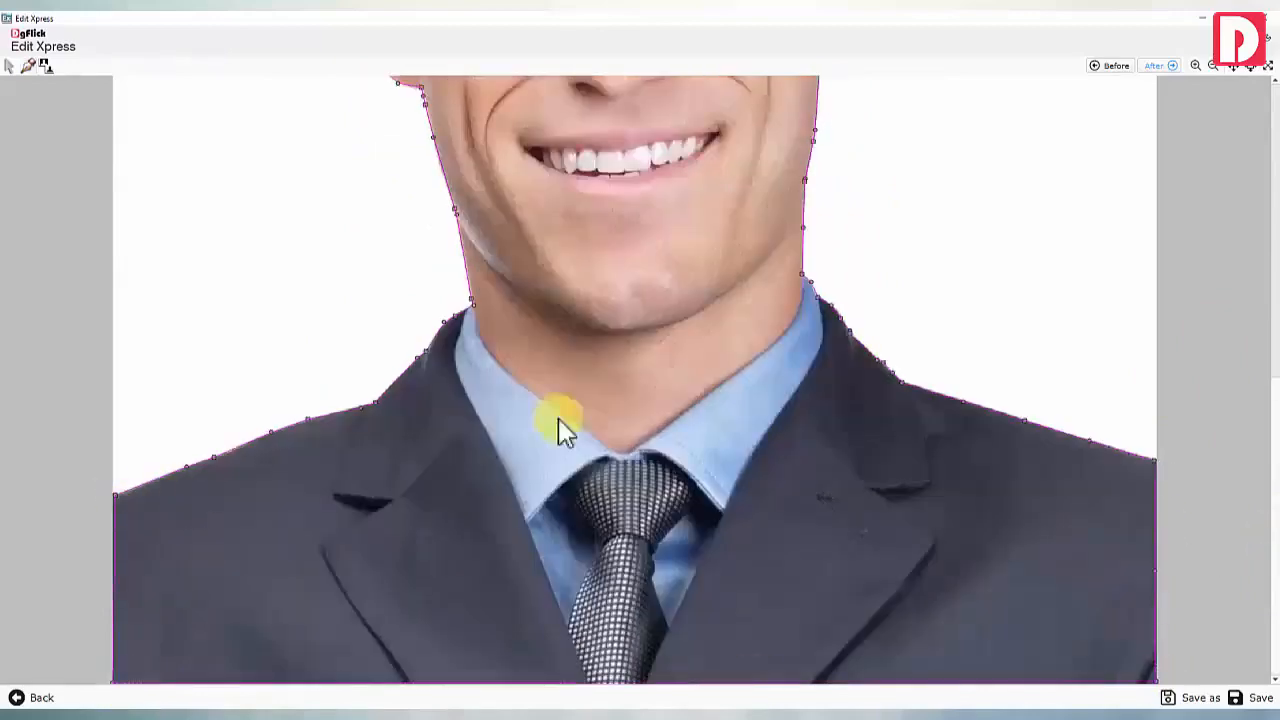
{"action": "left_click", "coordinate": [1234, 66]}
Chroma-key out the green backdrop at tolerance 84, feather 6, and apply a light-blue background
{"action": "left_click", "coordinate": [1157, 66]}
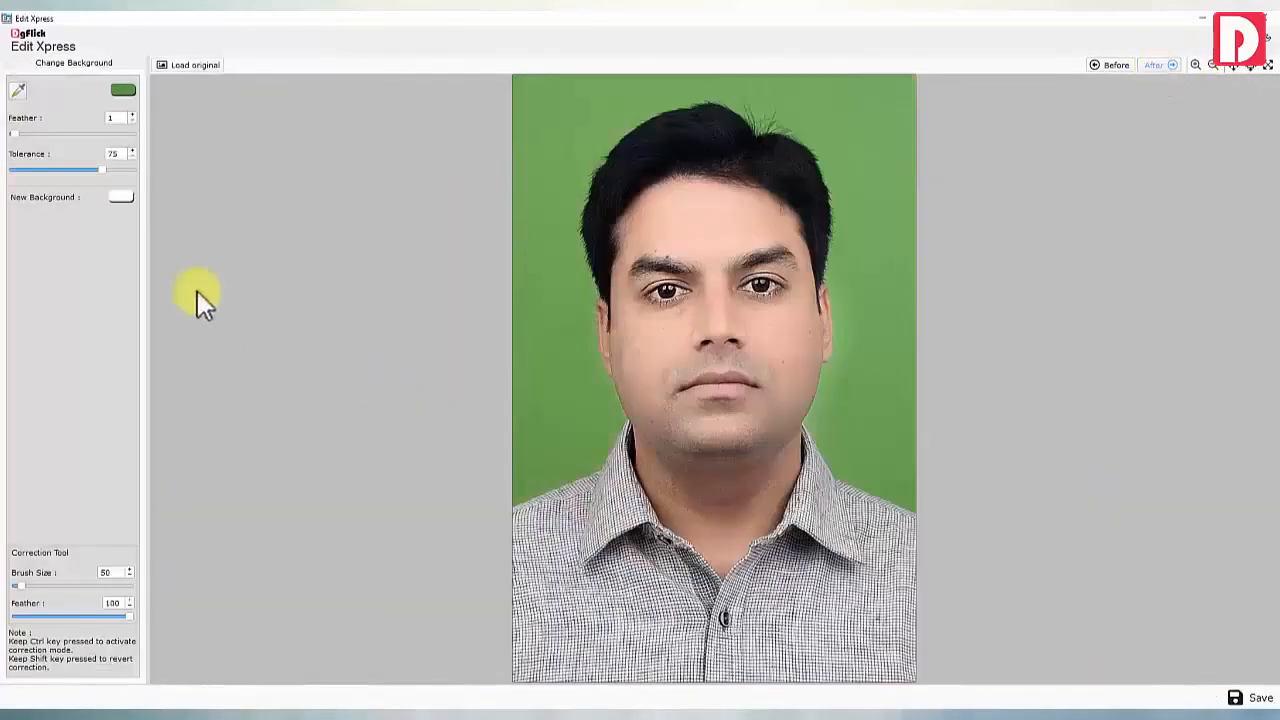
{"action": "left_click", "coordinate": [18, 91]}
{"action": "left_click", "coordinate": [549, 388]}
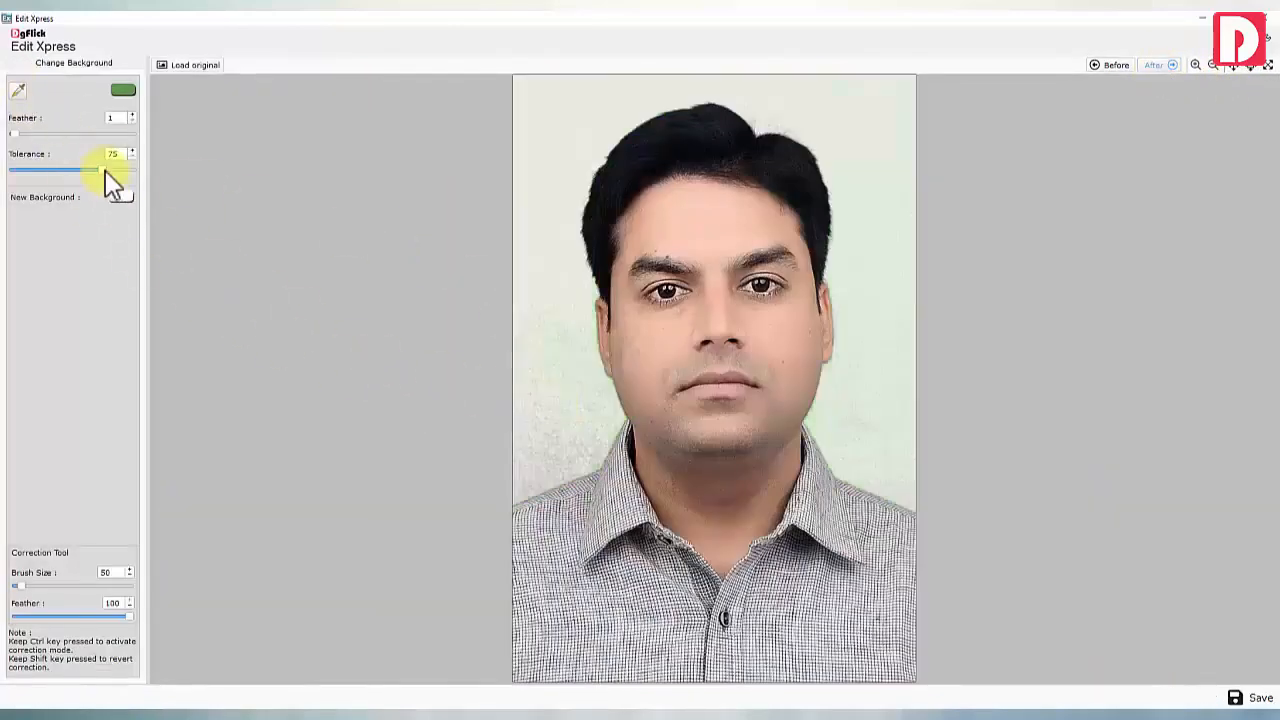
{"action": "left_click_drag", "start_coordinate": [105, 171], "coordinate": [116, 172]}
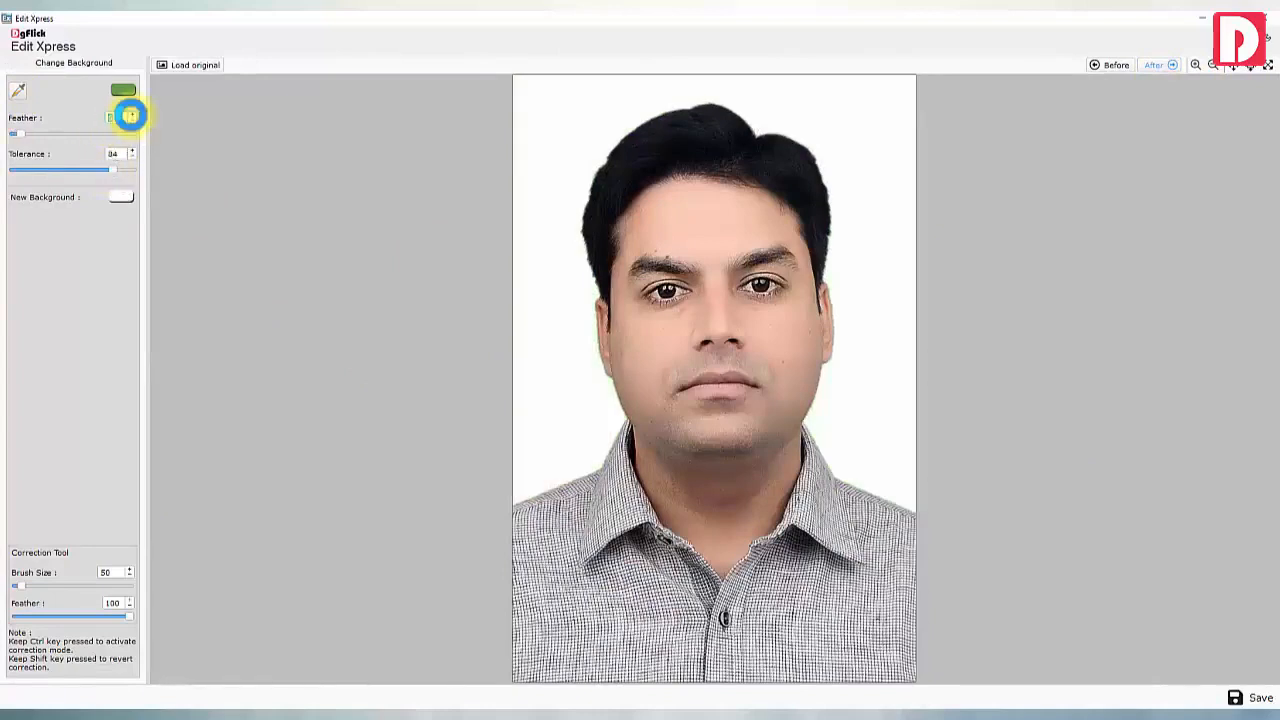
{"action": "left_click", "coordinate": [120, 198]}
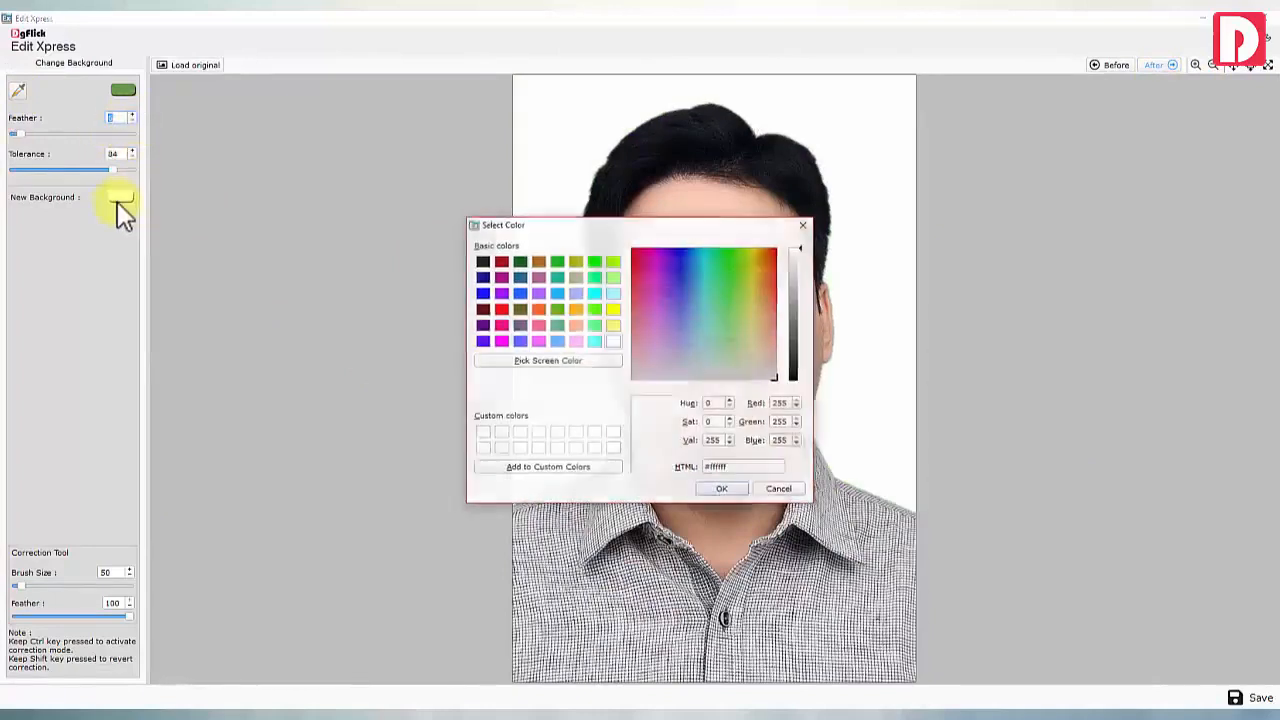
{"action": "key", "text": "ctrl+v"}
{"action": "left_click", "coordinate": [720, 488]}
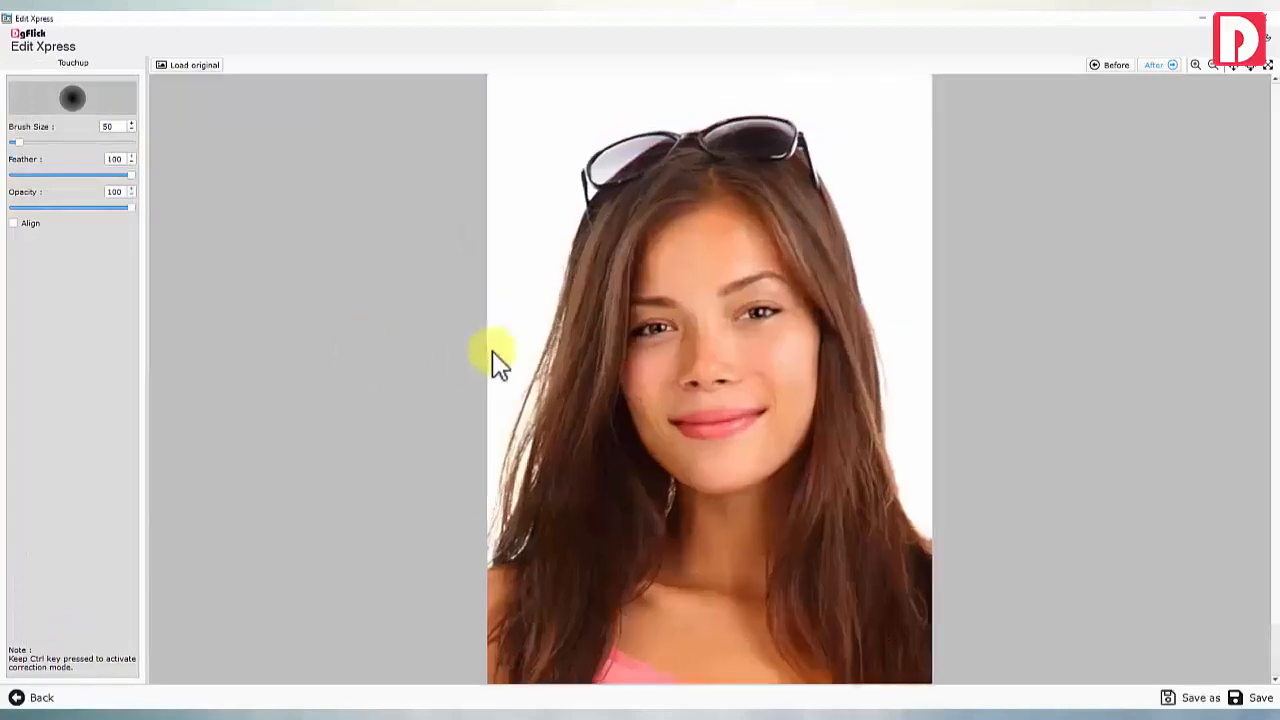
Enlarge the Highlighter brush and paint colour back into the background left of the face
{"action": "scroll", "coordinate": [492, 352], "scroll_direction": "up", "scroll_amount": 1}
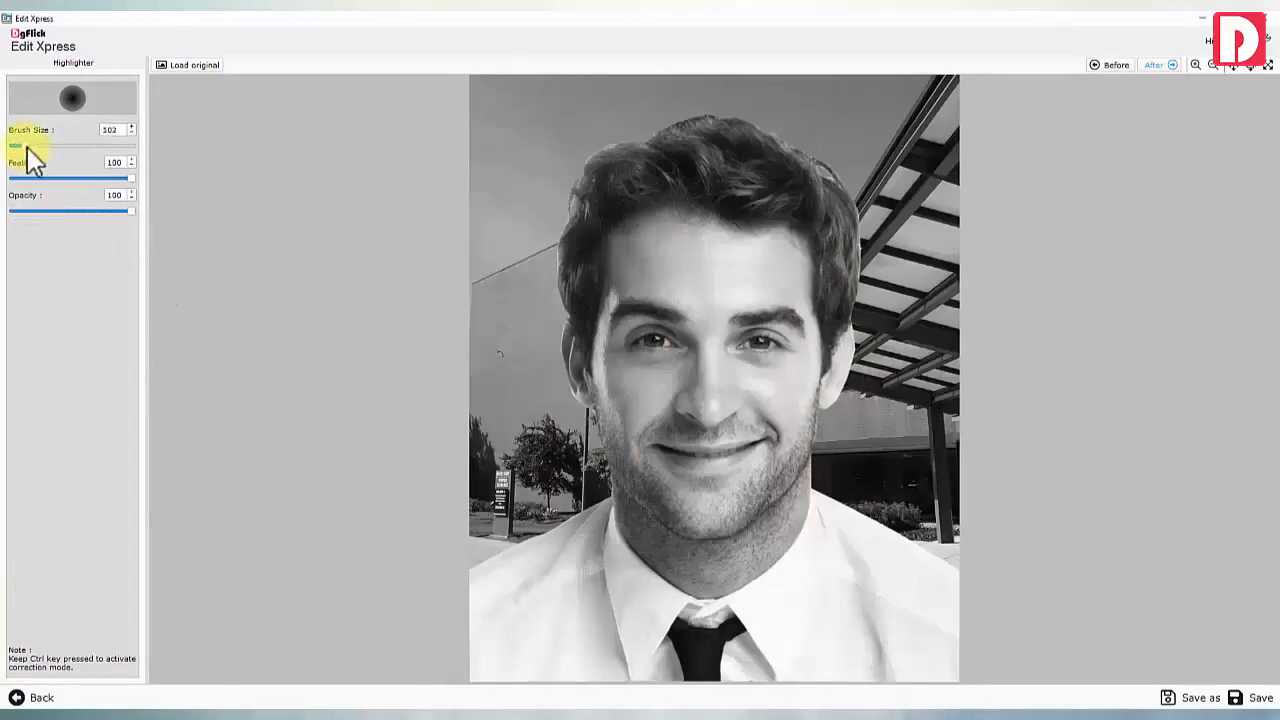
{"action": "left_click_drag", "start_coordinate": [27, 148], "coordinate": [47, 146]}
{"action": "mouse_move", "coordinate": [571, 451]}
{"action": "left_mouse_down"}
{"action": "mouse_move", "coordinate": [562, 487]}
{"action": "mouse_move", "coordinate": [490, 412]}
{"action": "mouse_move", "coordinate": [546, 383]}
{"action": "mouse_move", "coordinate": [486, 199]}
{"action": "mouse_move", "coordinate": [490, 238]}
{"action": "mouse_move", "coordinate": [519, 128]}
{"action": "mouse_move", "coordinate": [809, 64]}
{"action": "mouse_move", "coordinate": [888, 120]}
{"action": "mouse_move", "coordinate": [928, 388]}
{"action": "mouse_move", "coordinate": [945, 417]}
{"action": "mouse_move", "coordinate": [989, 389]}
{"action": "mouse_move", "coordinate": [812, 192]}
{"action": "left_mouse_up"}
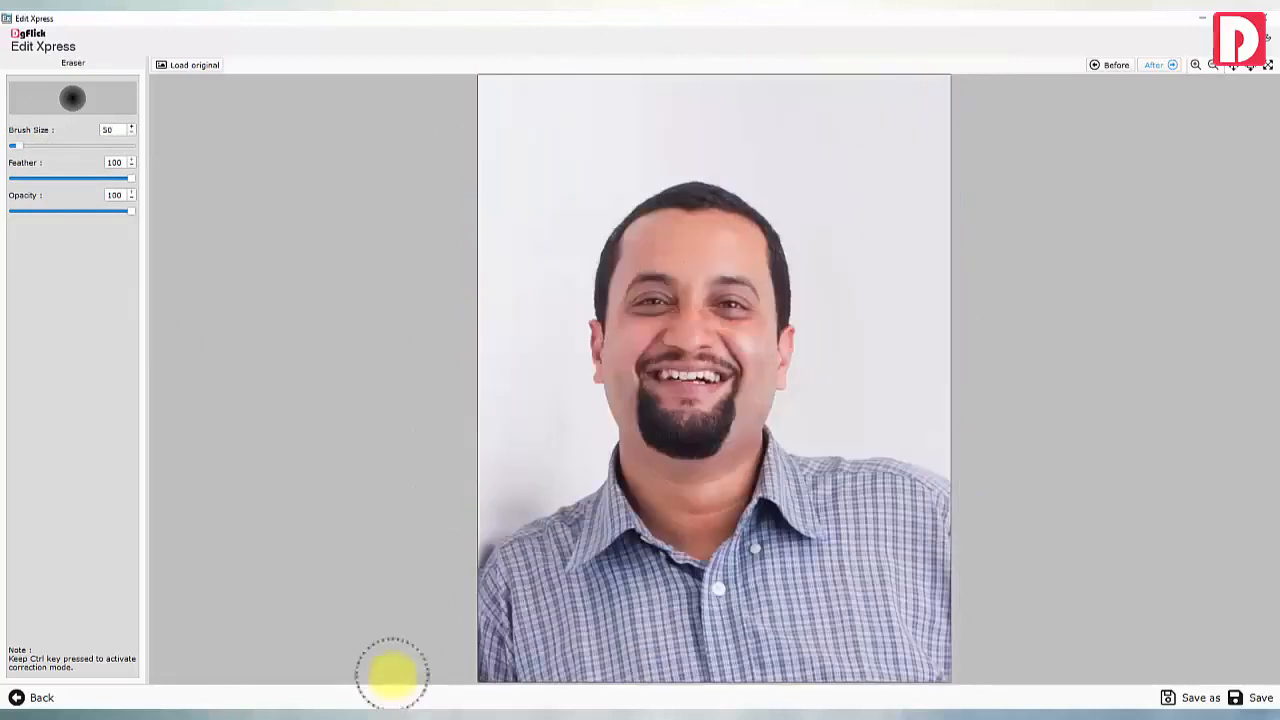
Erase the bearded man's backdrop and neck leftovers to transparency with a larger eraser brush
{"action": "left_click_drag", "start_coordinate": [45, 147], "coordinate": [54, 147]}
{"action": "mouse_move", "coordinate": [482, 222]}
{"action": "left_mouse_down"}
{"action": "mouse_move", "coordinate": [474, 406]}
{"action": "mouse_move", "coordinate": [517, 114]}
{"action": "mouse_move", "coordinate": [949, 323]}
{"action": "mouse_move", "coordinate": [342, 250]}
{"action": "left_mouse_up"}
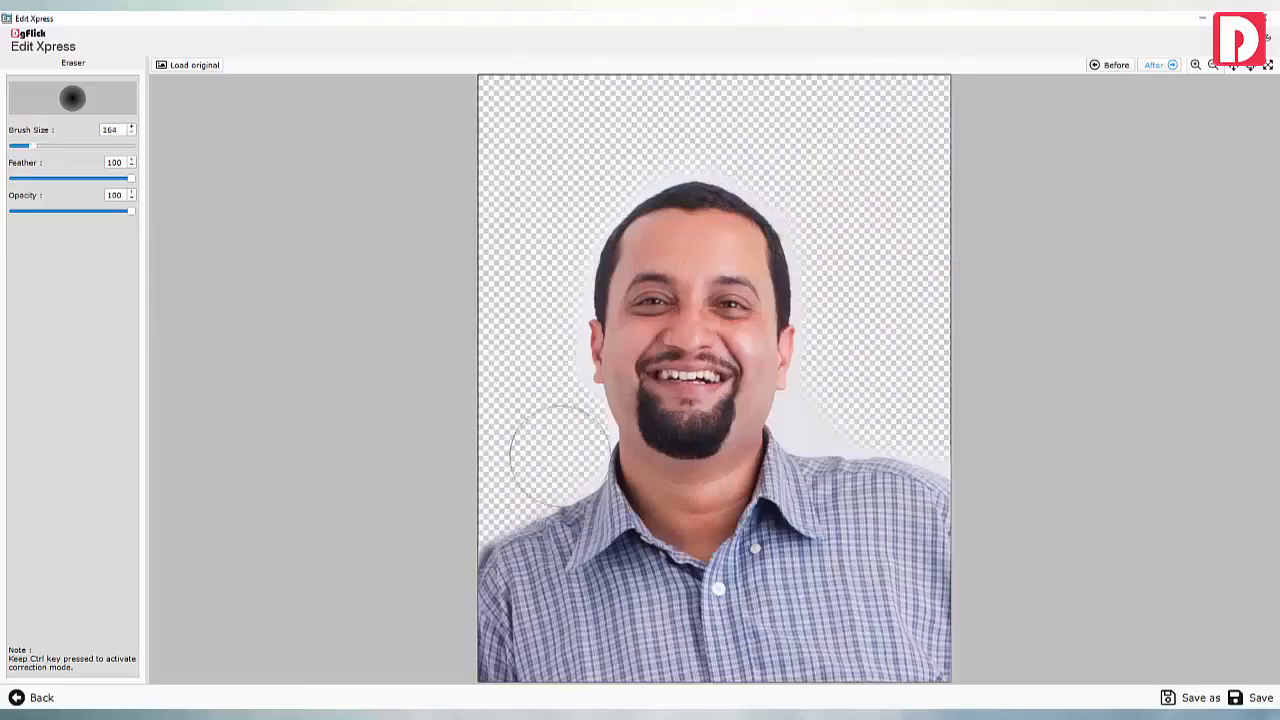
{"action": "mouse_move", "coordinate": [831, 230]}
{"action": "left_mouse_down"}
{"action": "mouse_move", "coordinate": [863, 411]}
{"action": "mouse_move", "coordinate": [874, 363]}
{"action": "left_mouse_up"}
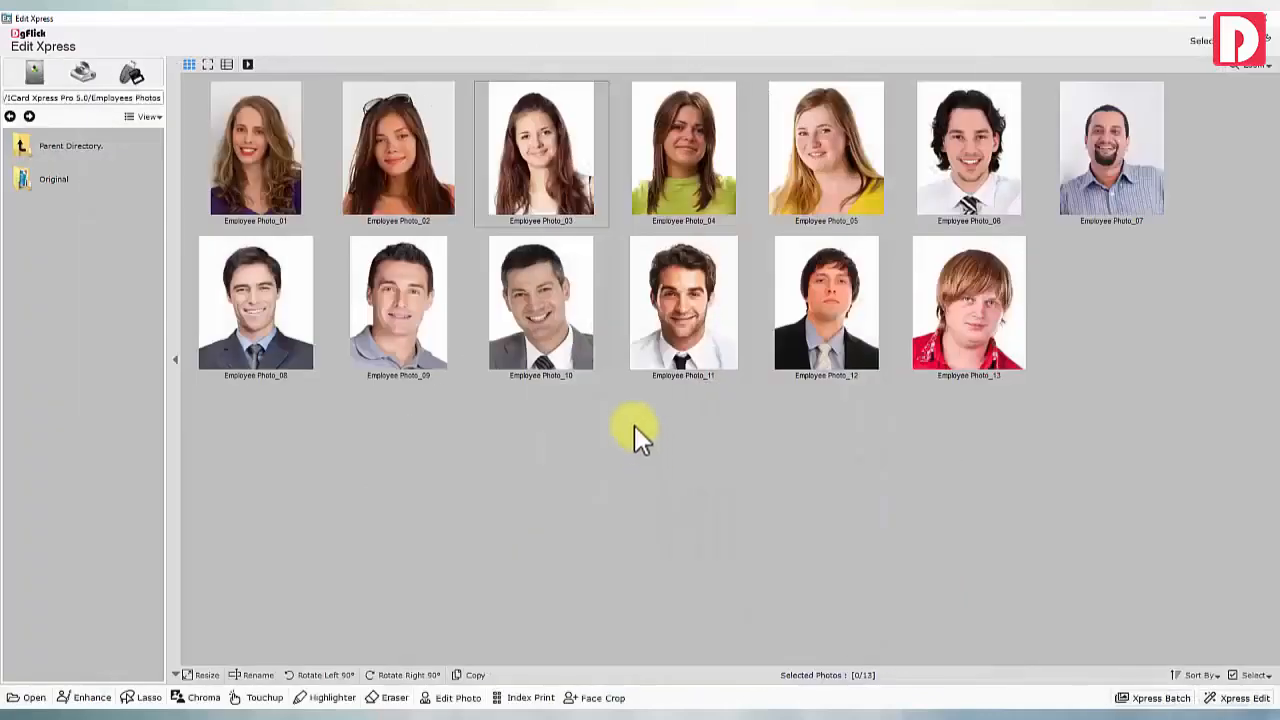
{"action": "left_click", "coordinate": [520, 158]}
Add dark-rimmed glasses from Props, enlarged, tilted and positioned over her eyes
{"action": "left_click", "coordinate": [455, 698]}
{"action": "scroll", "coordinate": [114, 314], "scroll_direction": "down", "scroll_amount": 12}
{"action": "double_click", "coordinate": [119, 580]}
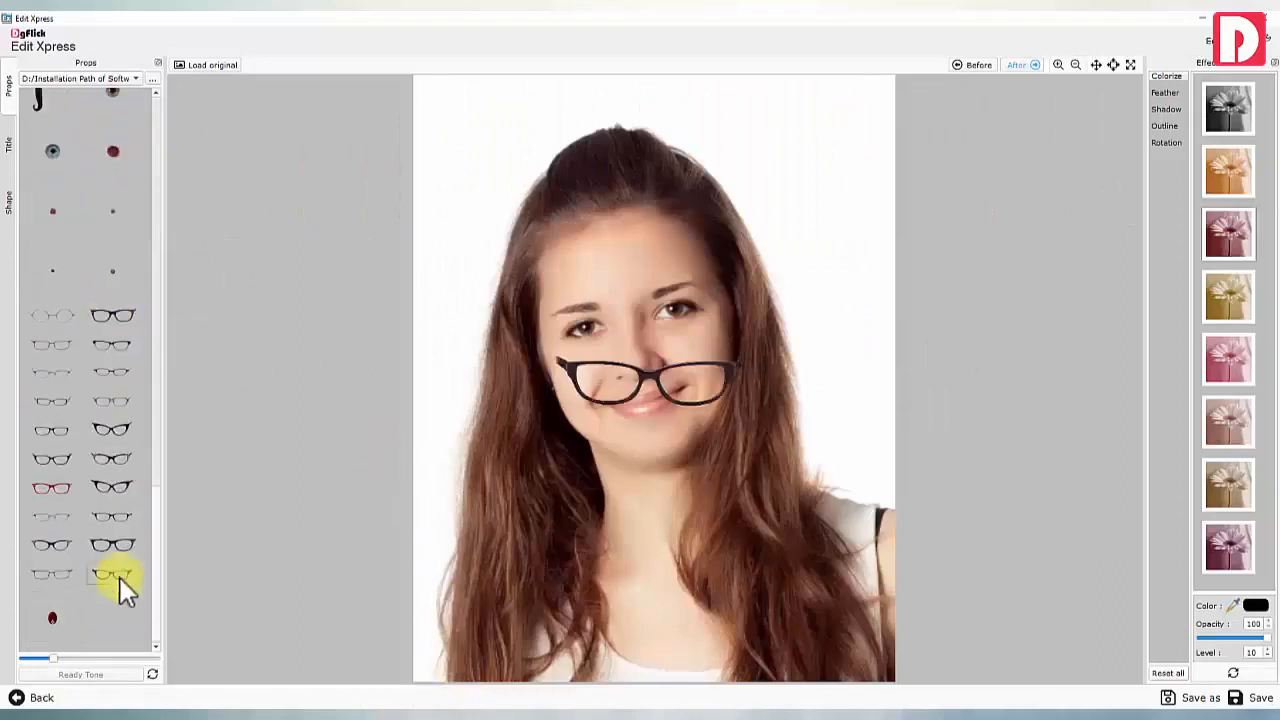
{"action": "left_click_drag", "start_coordinate": [647, 380], "coordinate": [628, 325]}
{"action": "left_click_drag", "start_coordinate": [721, 356], "coordinate": [775, 377]}
{"action": "left_click_drag", "start_coordinate": [639, 297], "coordinate": [634, 289]}
{"action": "left_click_drag", "start_coordinate": [725, 340], "coordinate": [716, 333]}
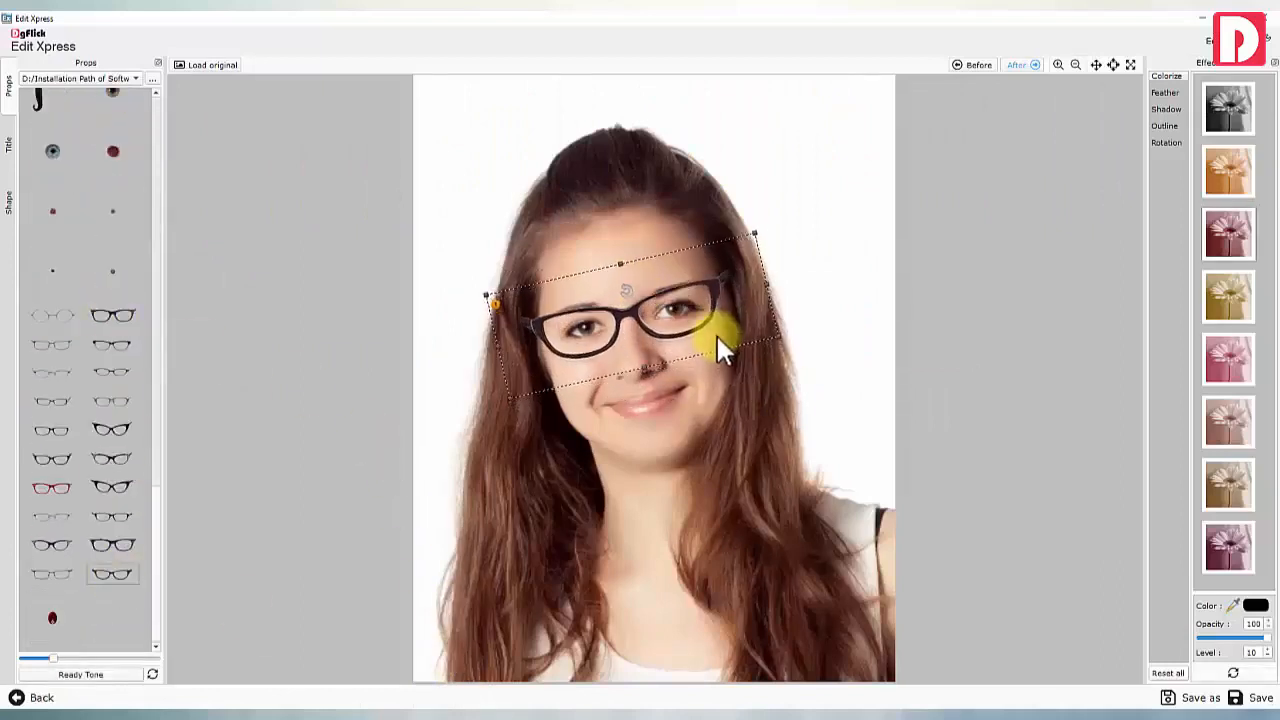
{"action": "left_click", "coordinate": [364, 334]}
Browse the Title and Shape options and the Feather, Shadow, Outline and Rotation effects
{"action": "left_click", "coordinate": [9, 148]}
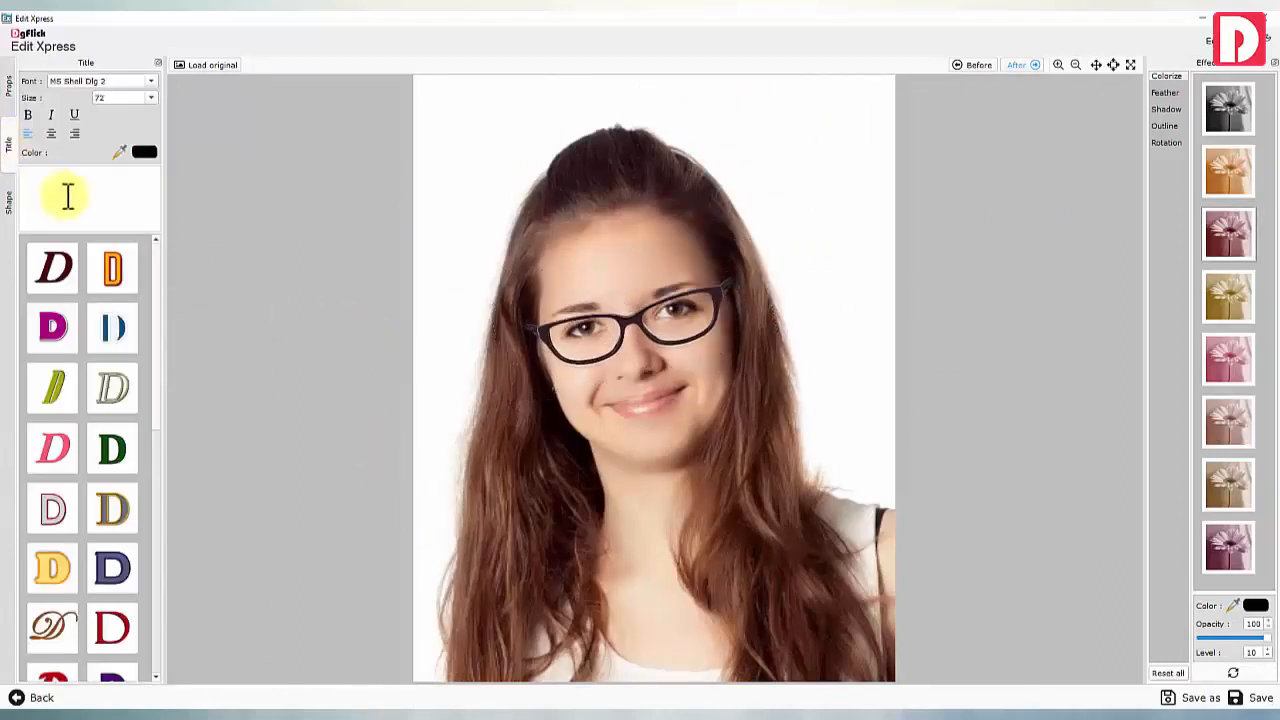
{"action": "left_click", "coordinate": [9, 205]}
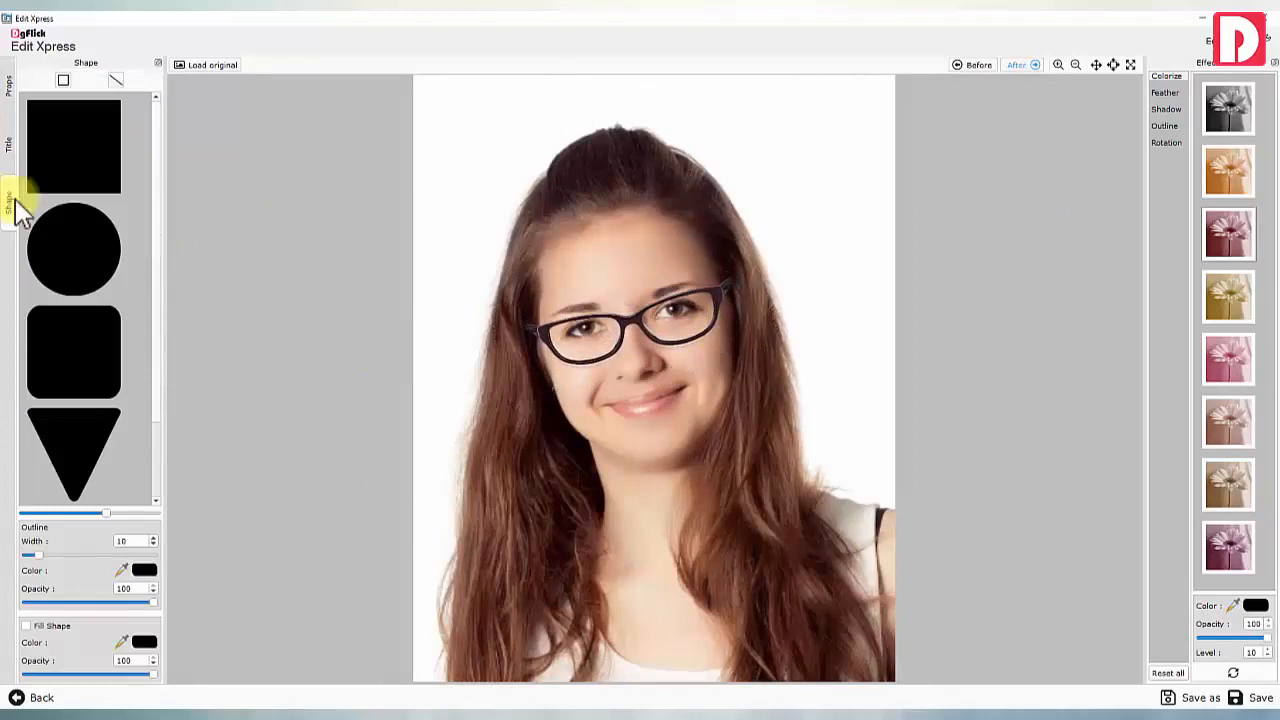
{"action": "left_click", "coordinate": [1166, 96]}
{"action": "left_click", "coordinate": [1168, 111]}
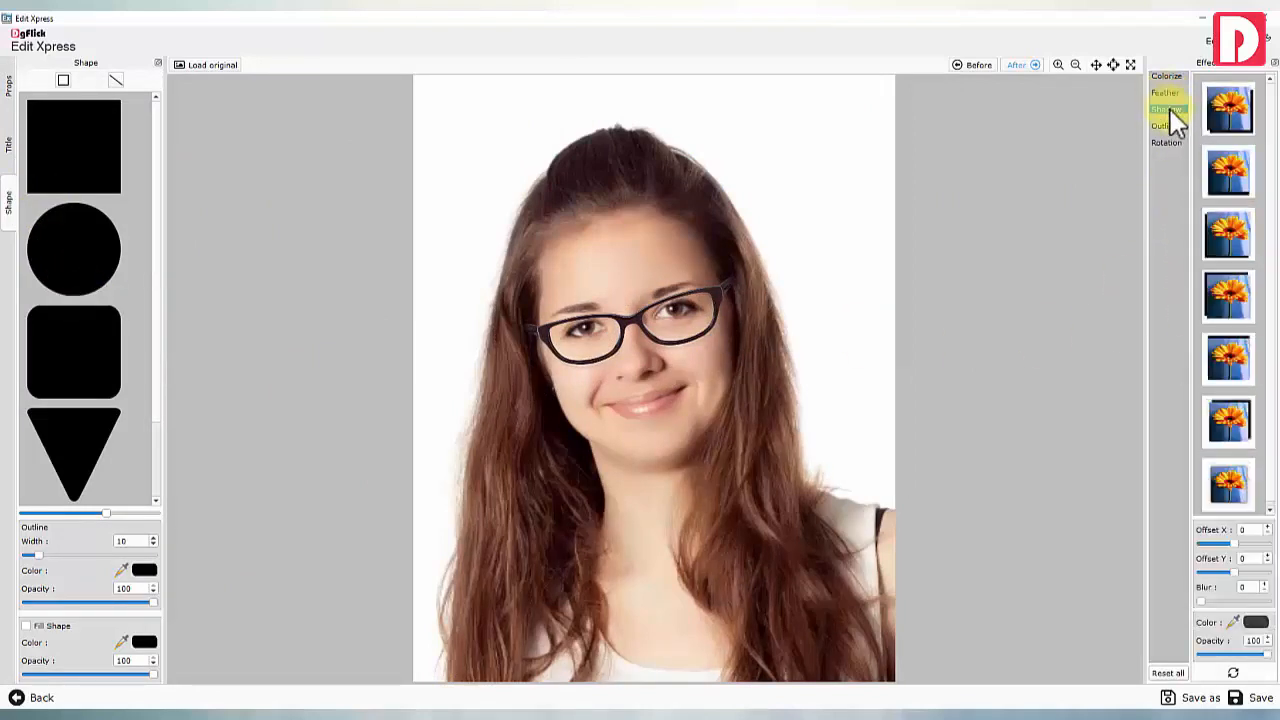
{"action": "left_click", "coordinate": [1168, 126]}
{"action": "left_click", "coordinate": [1170, 143]}
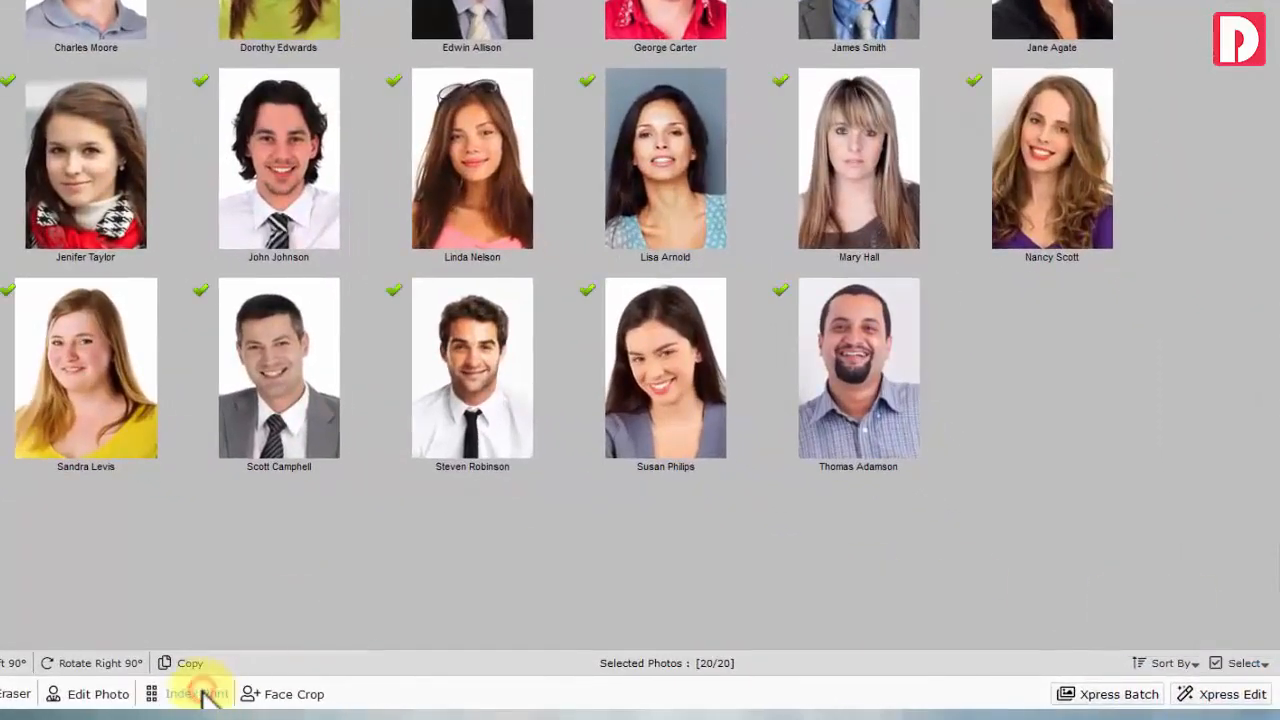
Export the Employees Photos index-print PDF at 5 rows by 5 columns and open it
{"action": "left_click", "coordinate": [197, 694]}
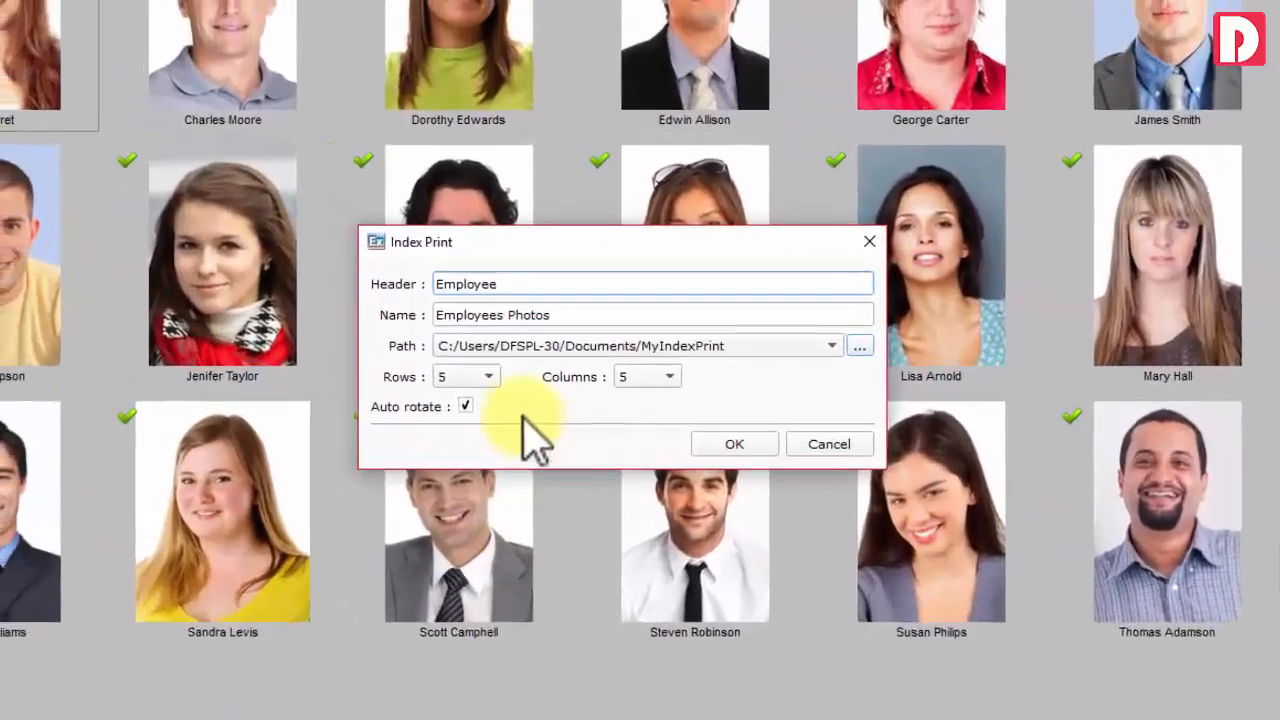
{"action": "left_click", "coordinate": [290, 258]}
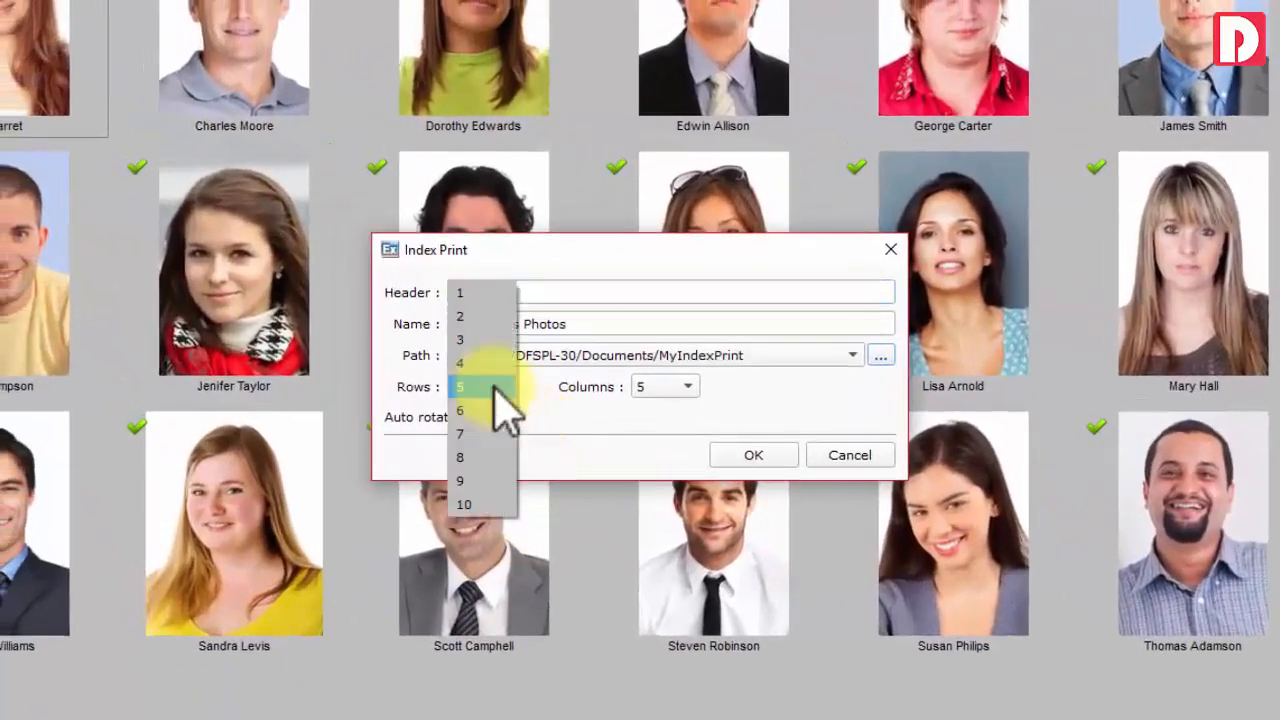
{"action": "left_click", "coordinate": [480, 390]}
{"action": "left_click", "coordinate": [682, 392]}
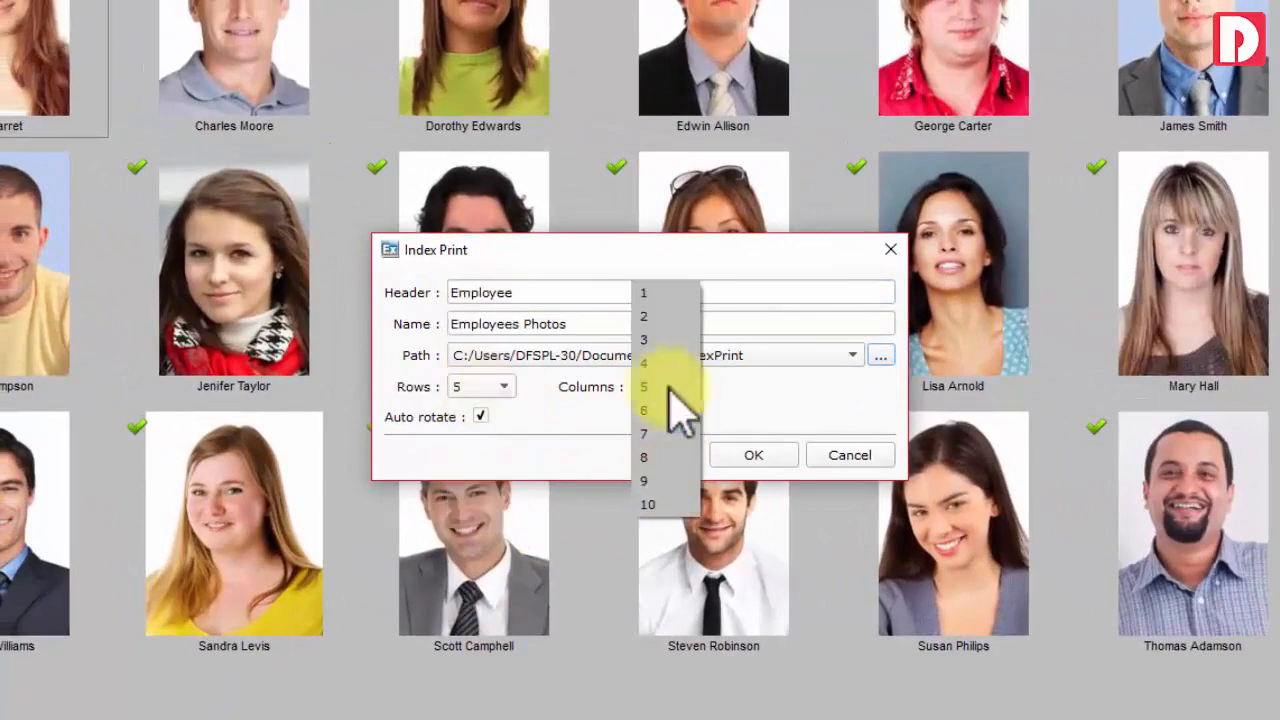
{"action": "left_click", "coordinate": [670, 388]}
{"action": "left_click", "coordinate": [745, 455]}
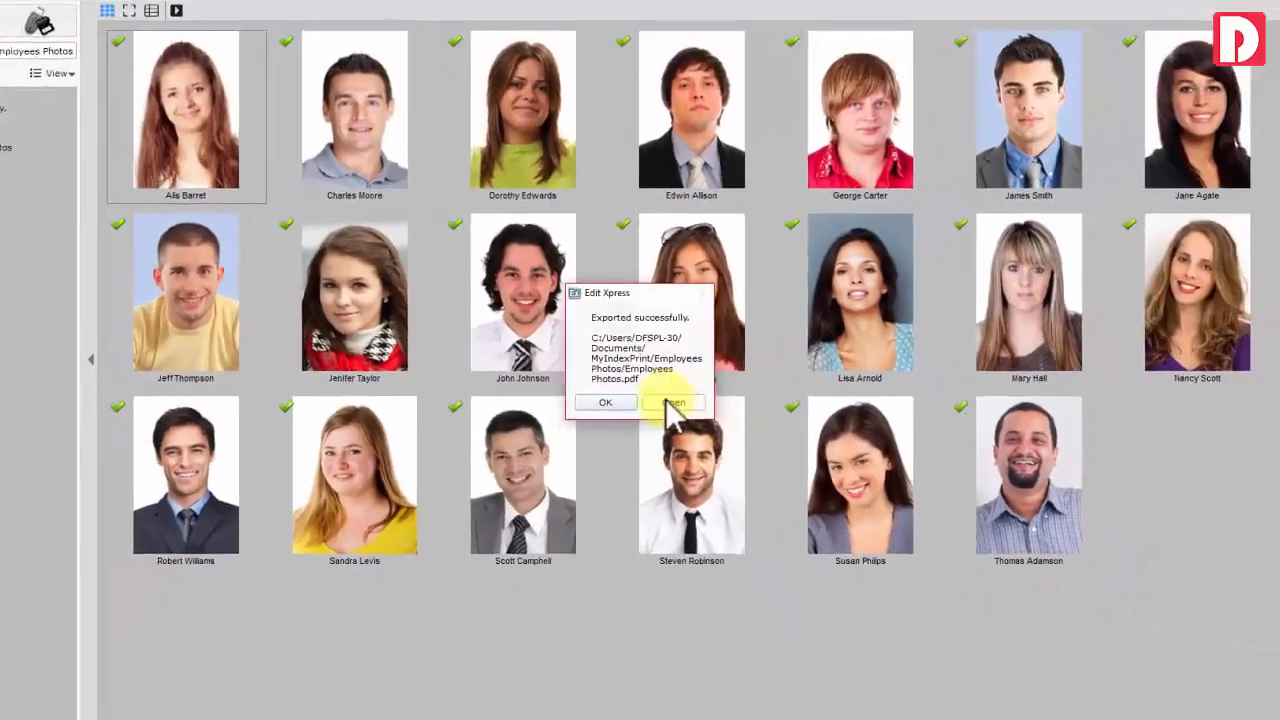
{"action": "left_click", "coordinate": [672, 403]}
{"action": "double_click", "coordinate": [243, 252]}
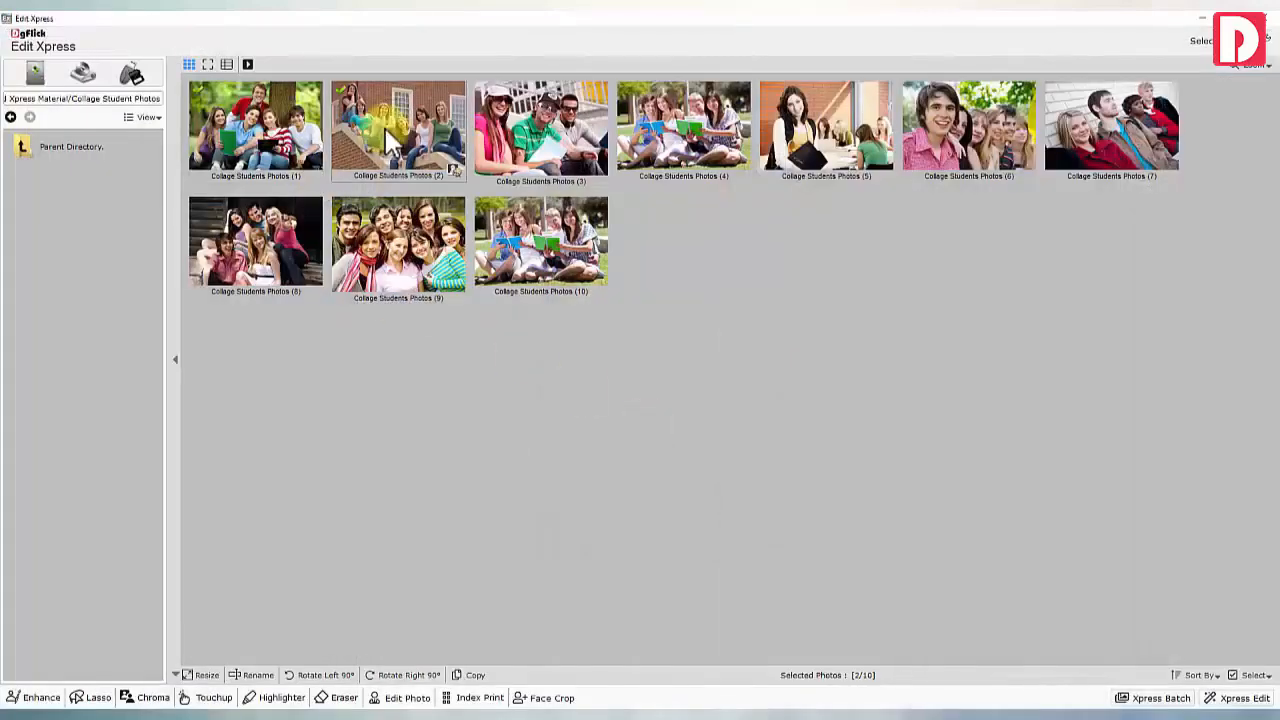
Apply a 2 x 3 inch face crop with the face area enlarged to 81%
{"action": "left_click", "coordinate": [545, 697]}
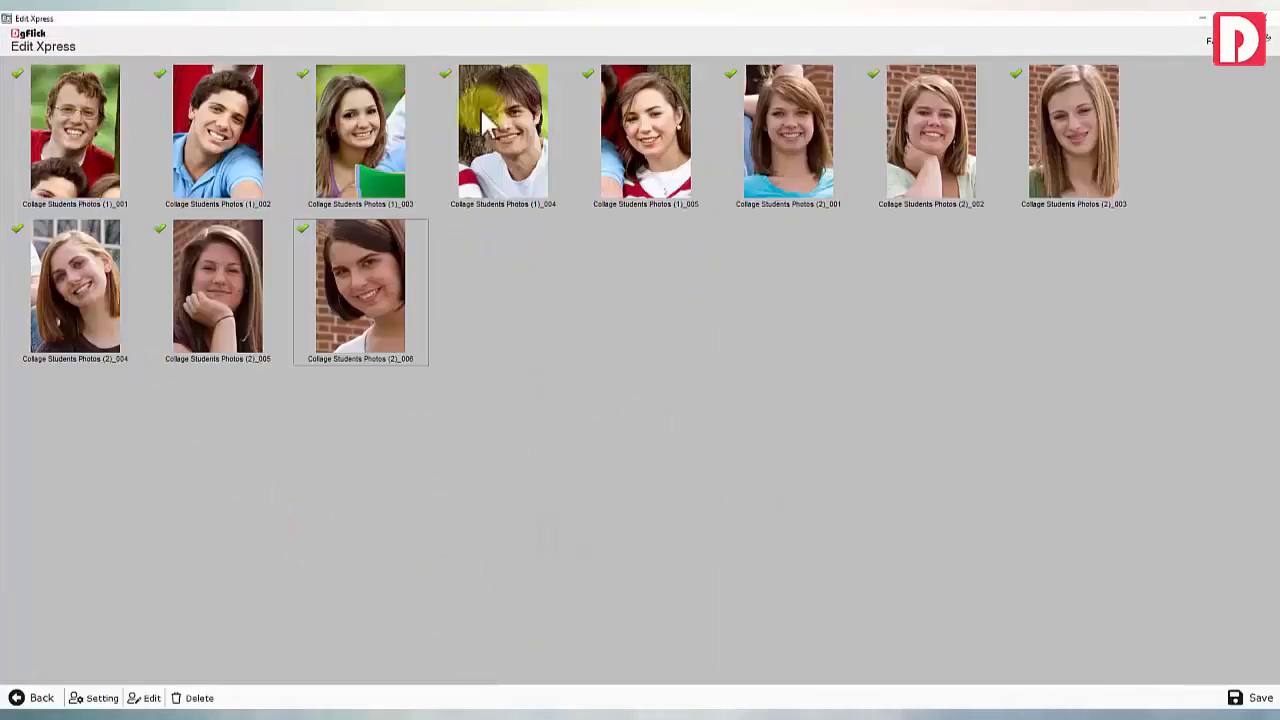
{"action": "left_click", "coordinate": [100, 698]}
{"action": "left_click_drag", "start_coordinate": [712, 356], "coordinate": [744, 372]}
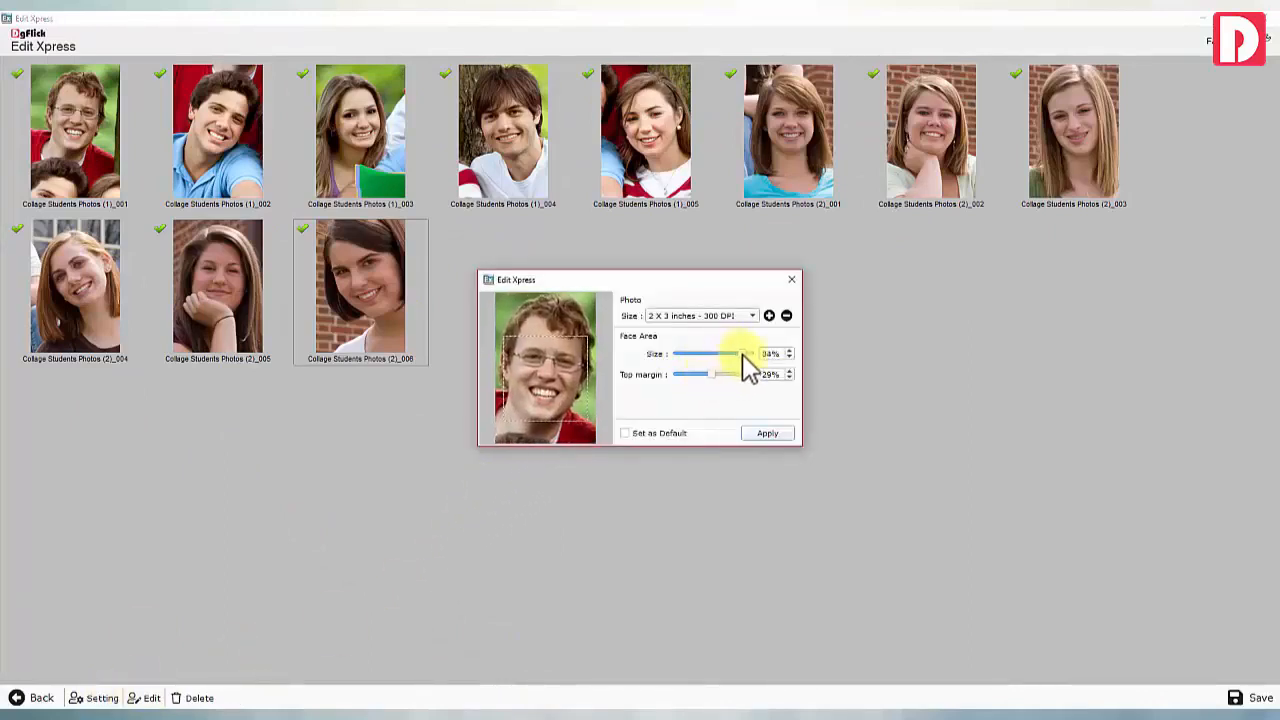
{"action": "left_click", "coordinate": [762, 433]}
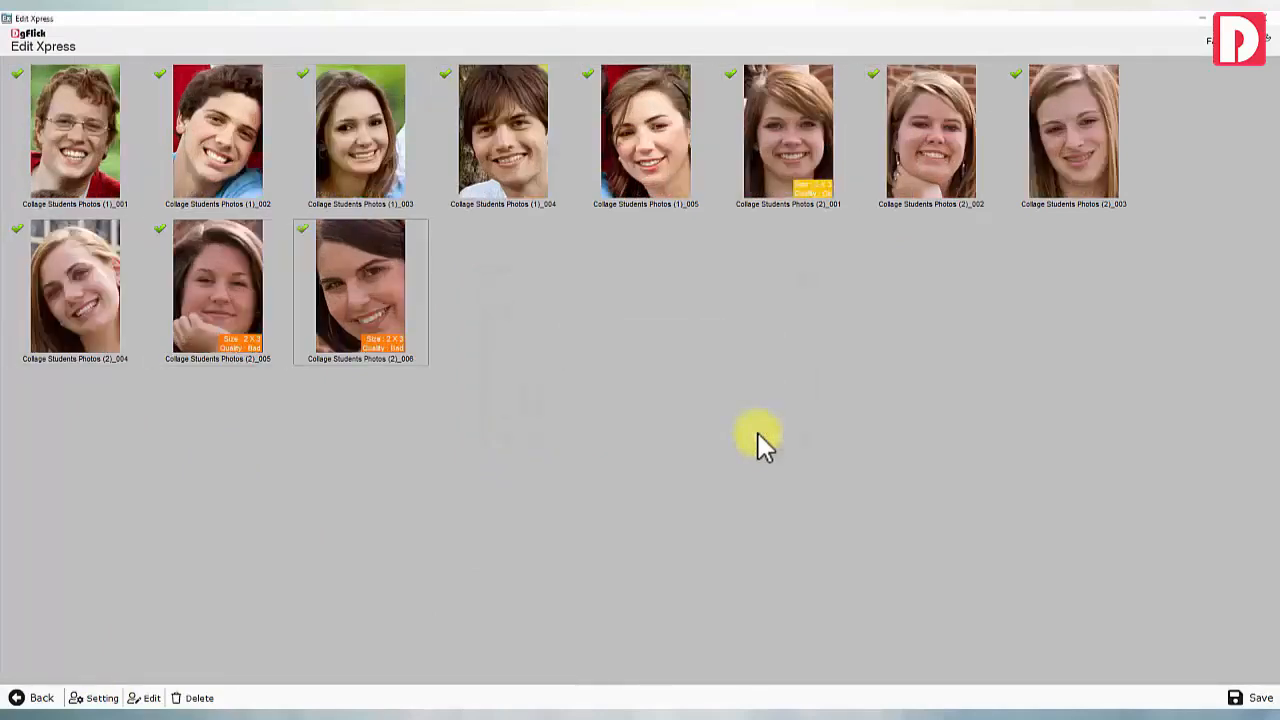
Accept the face framing for photo (2)_006 and open it in the filter editor
{"action": "left_click", "coordinate": [369, 272]}
{"action": "left_click", "coordinate": [140, 697]}
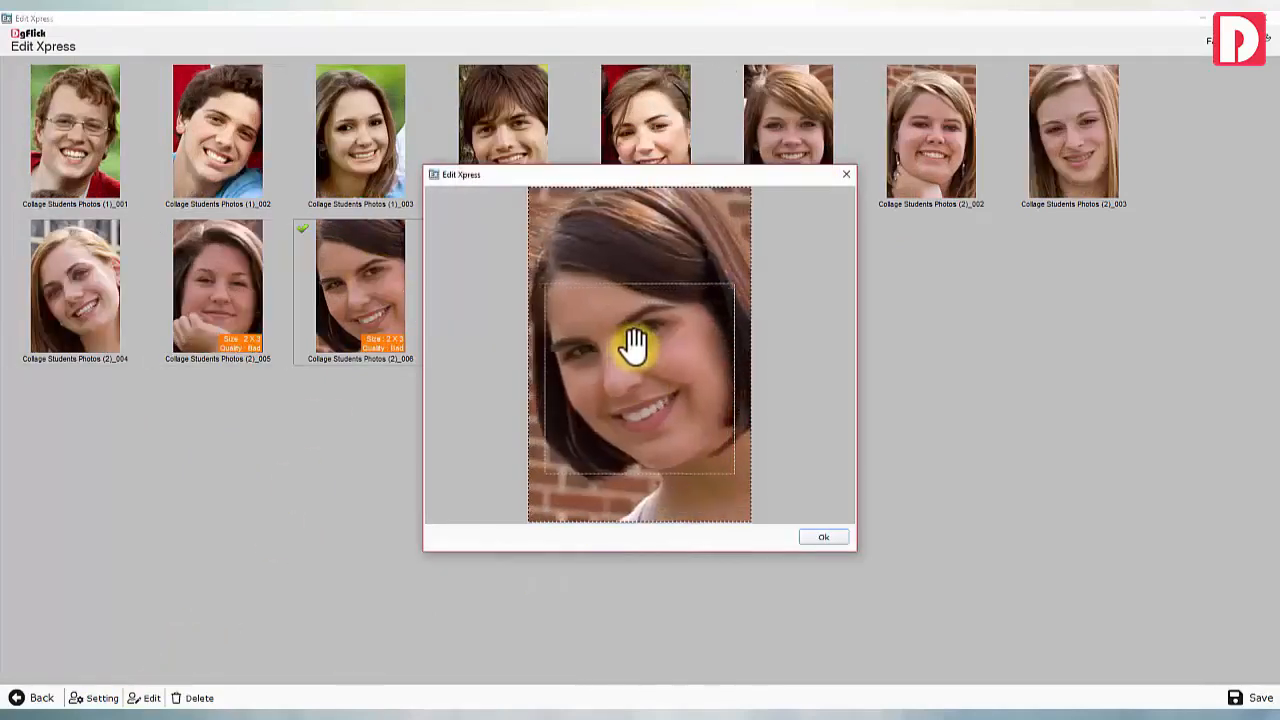
{"action": "left_click", "coordinate": [822, 538]}
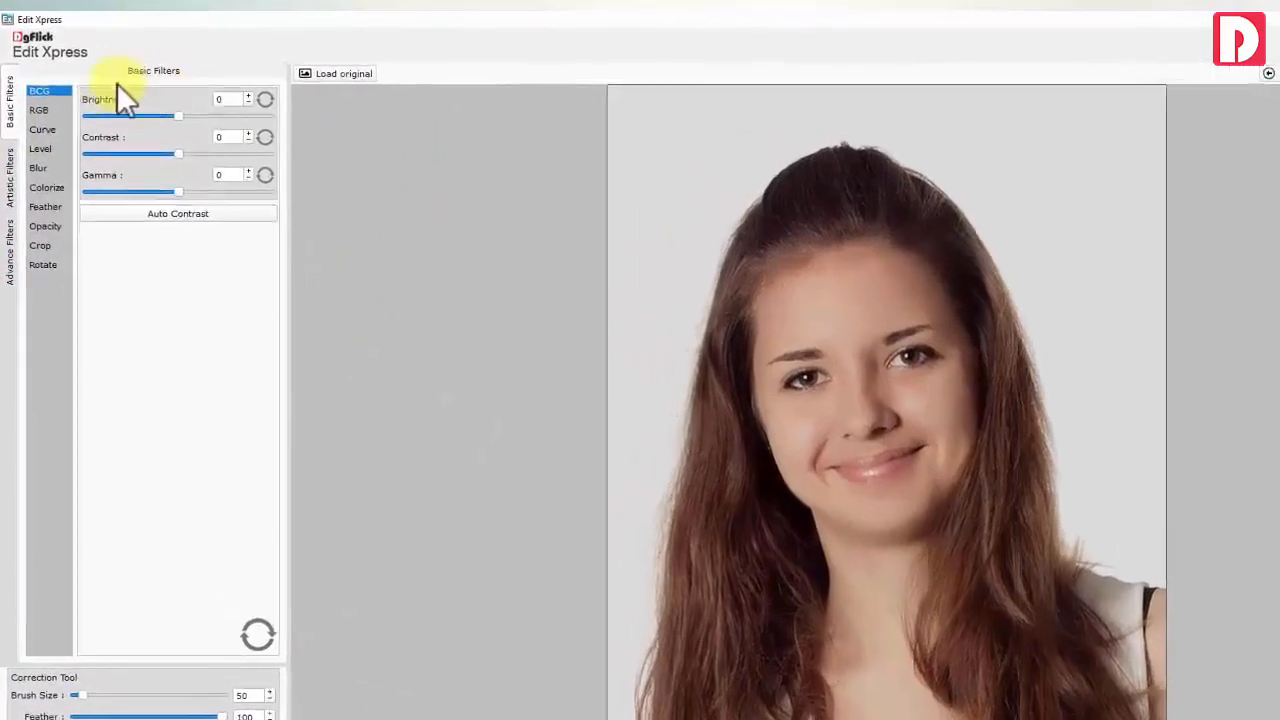
Set brightness to 6 and contrast to -3, and raise the gamma slightly
{"action": "left_click", "coordinate": [195, 122]}
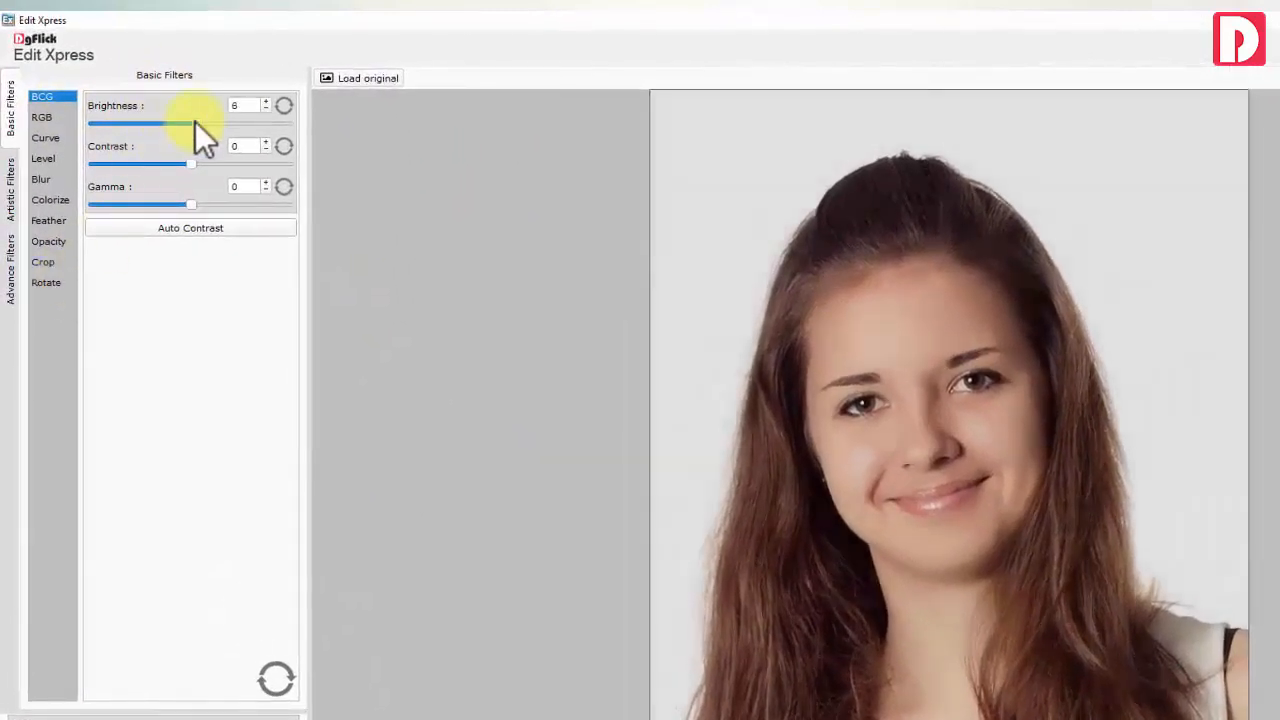
{"action": "left_click", "coordinate": [189, 163]}
{"action": "left_click", "coordinate": [192, 204]}
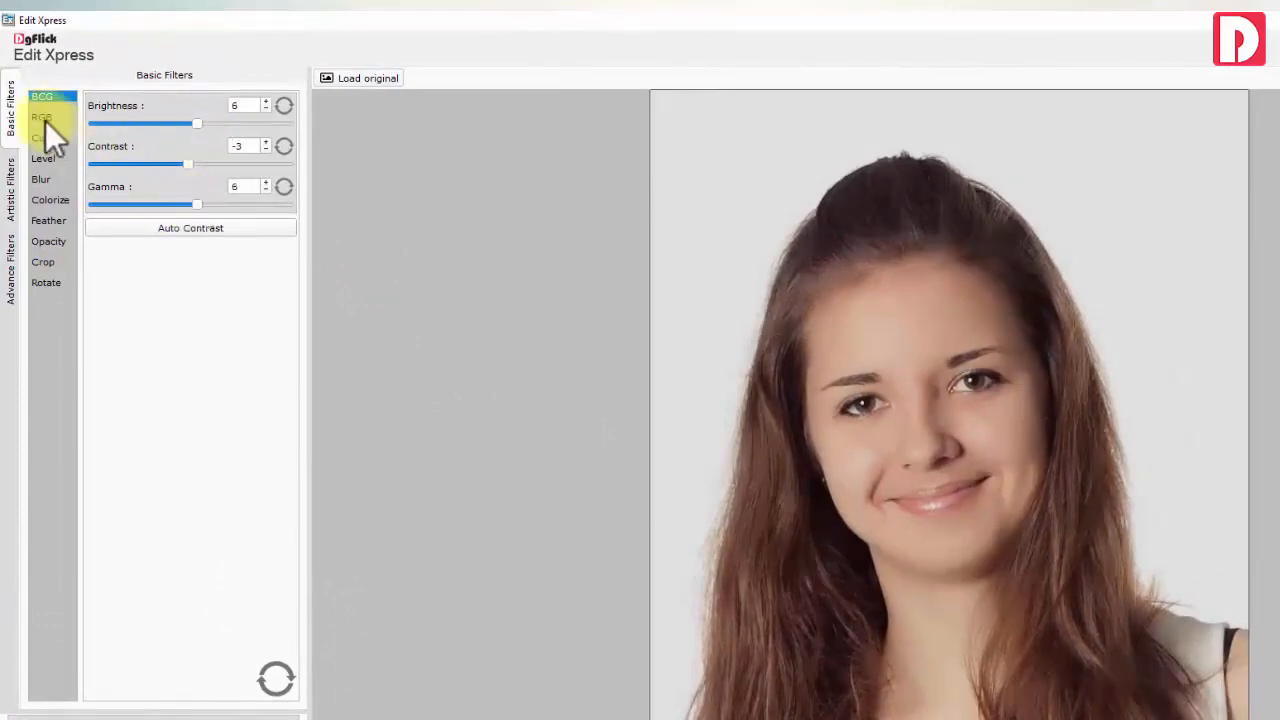
Give the photo a faint pink tint with red 6 and green -3
{"action": "left_click", "coordinate": [45, 117]}
{"action": "left_click", "coordinate": [194, 124]}
{"action": "left_click", "coordinate": [192, 163]}
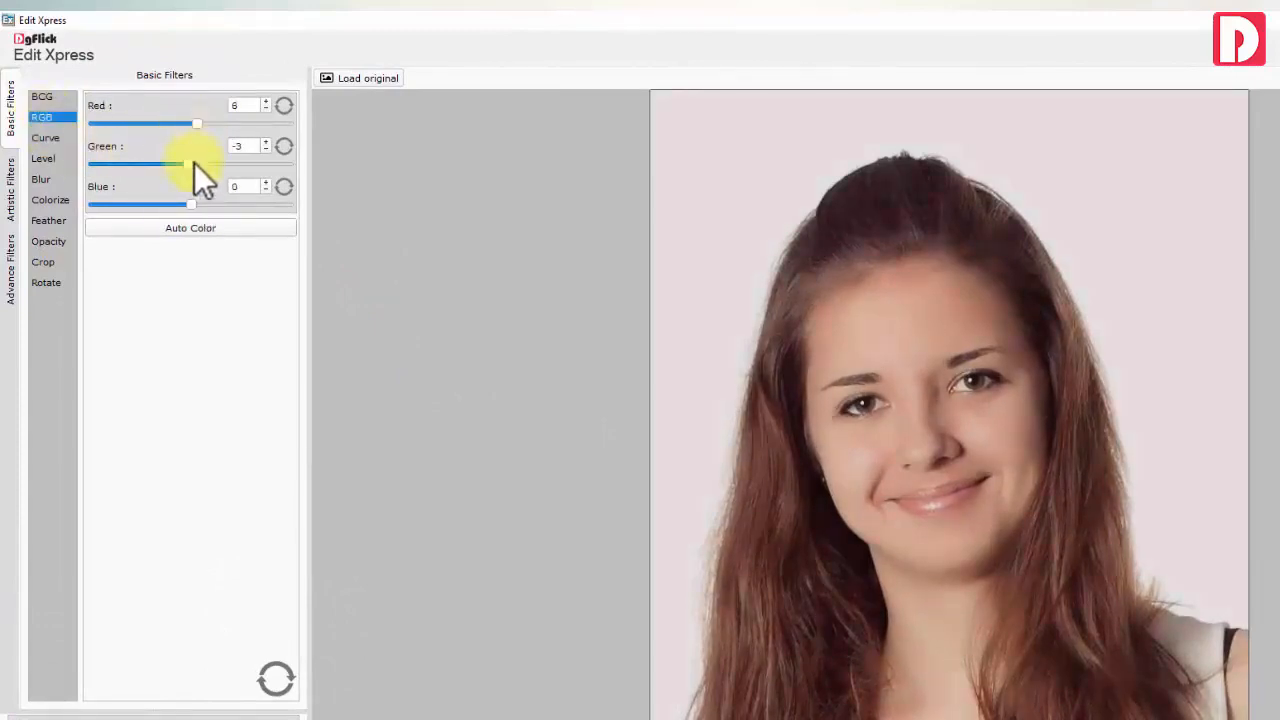
{"action": "left_click", "coordinate": [191, 204]}
Bend the tone curve slightly and check Levels on the RGB channel
{"action": "left_click", "coordinate": [40, 137]}
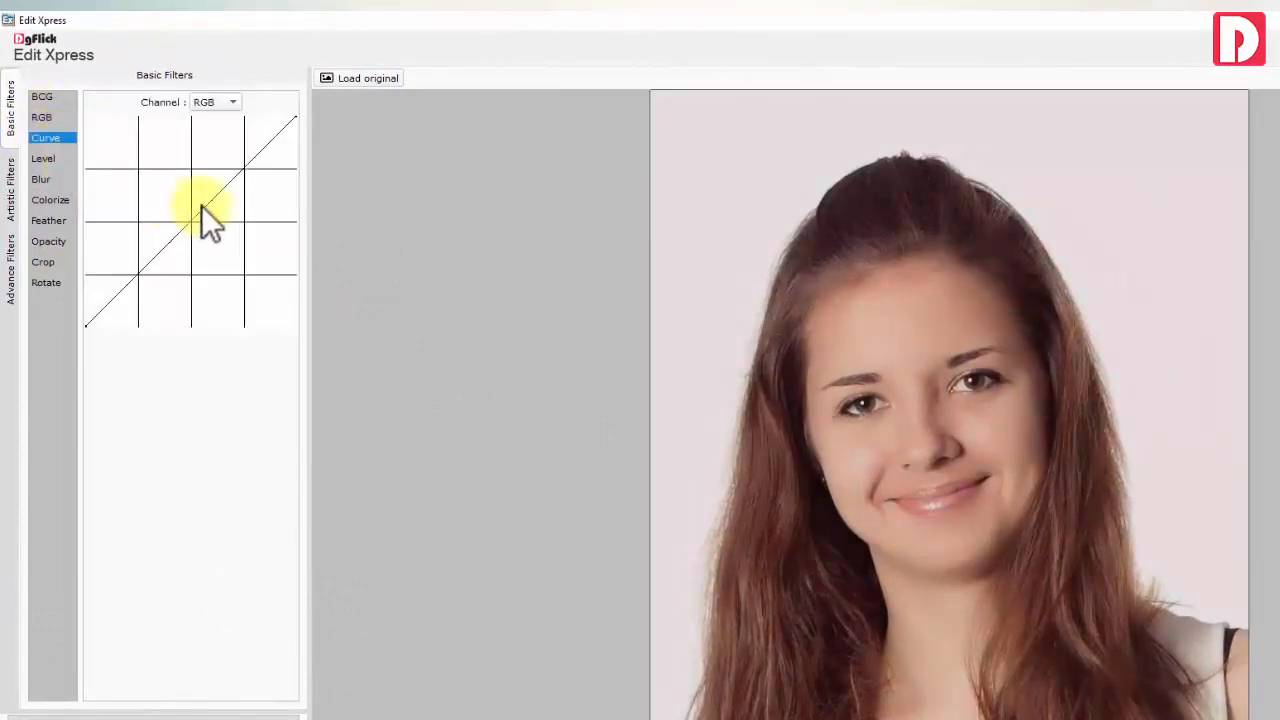
{"action": "left_click", "coordinate": [210, 196]}
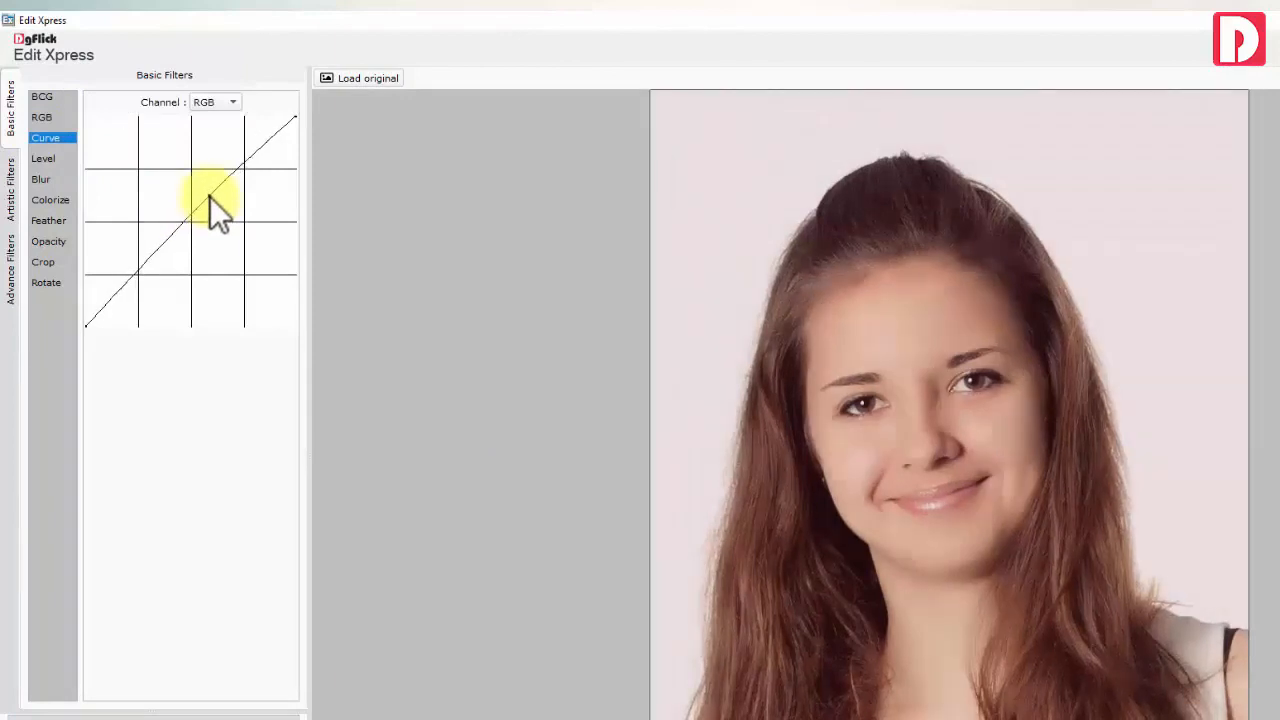
{"action": "left_click", "coordinate": [46, 160]}
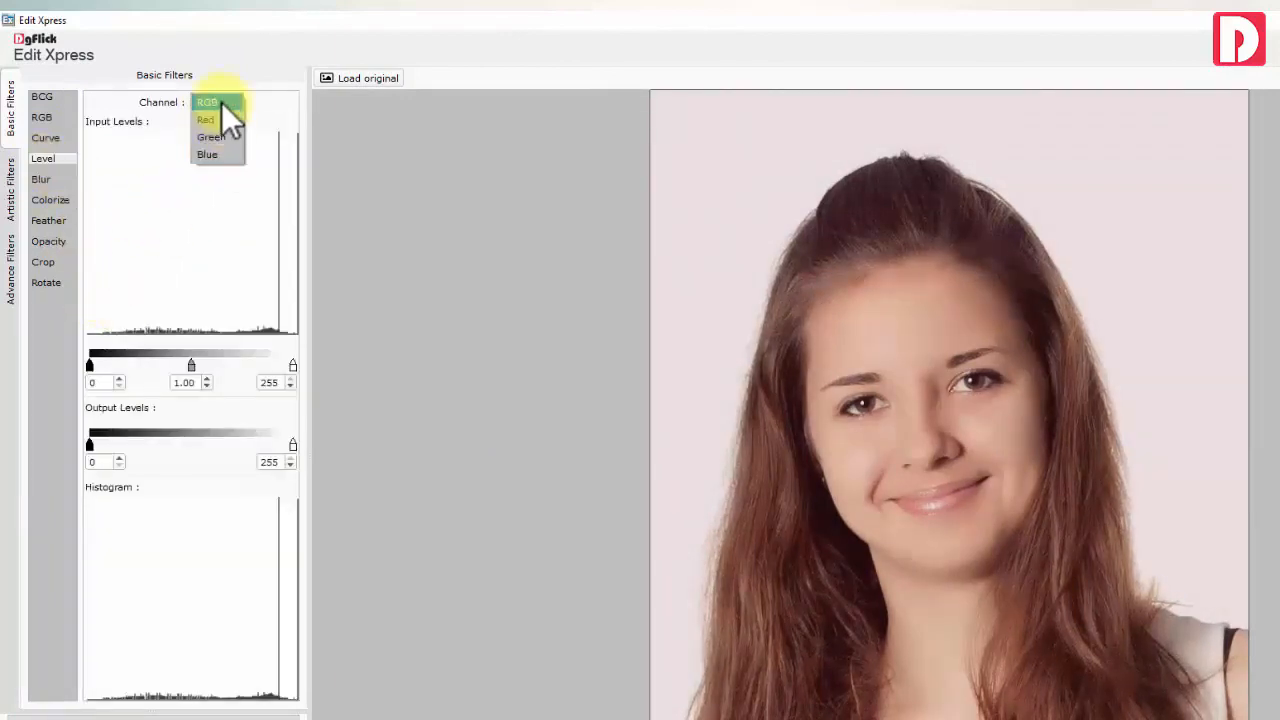
{"action": "left_click", "coordinate": [222, 103]}
Try Blur and a dark brown Colorize tint, reset it, and feather the edges to 13
{"action": "left_click", "coordinate": [45, 179]}
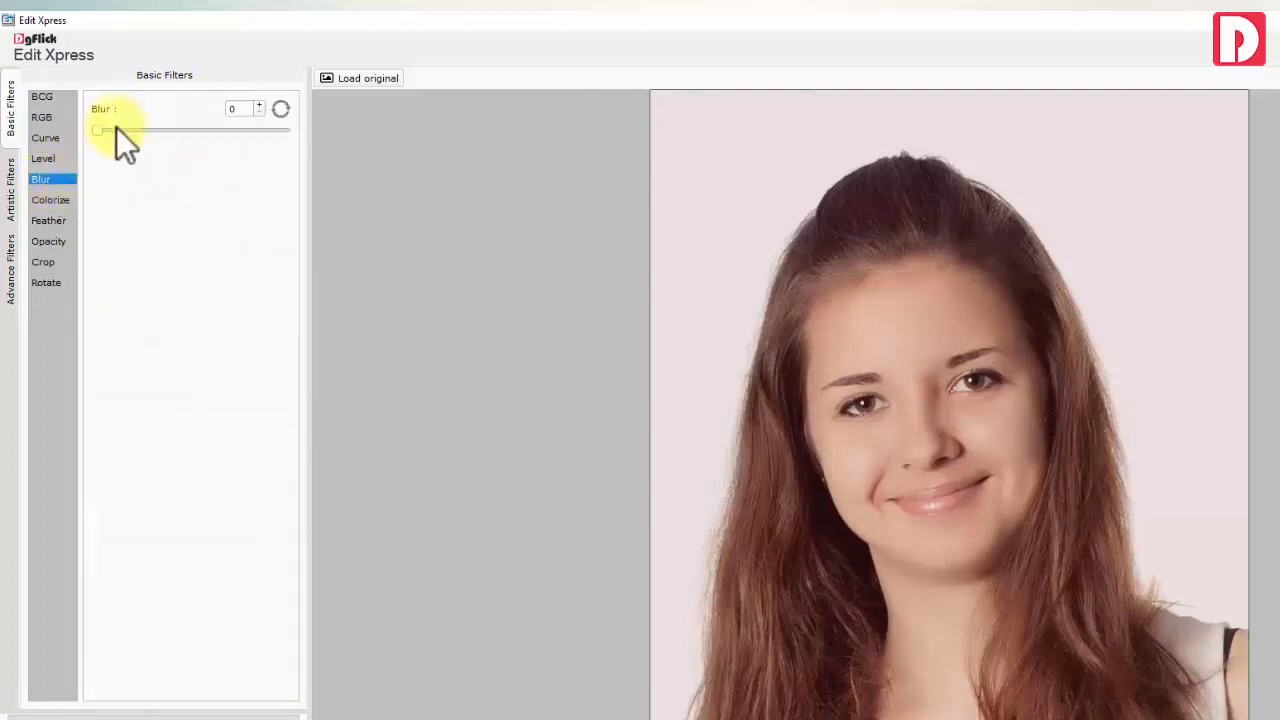
{"action": "left_click", "coordinate": [49, 201]}
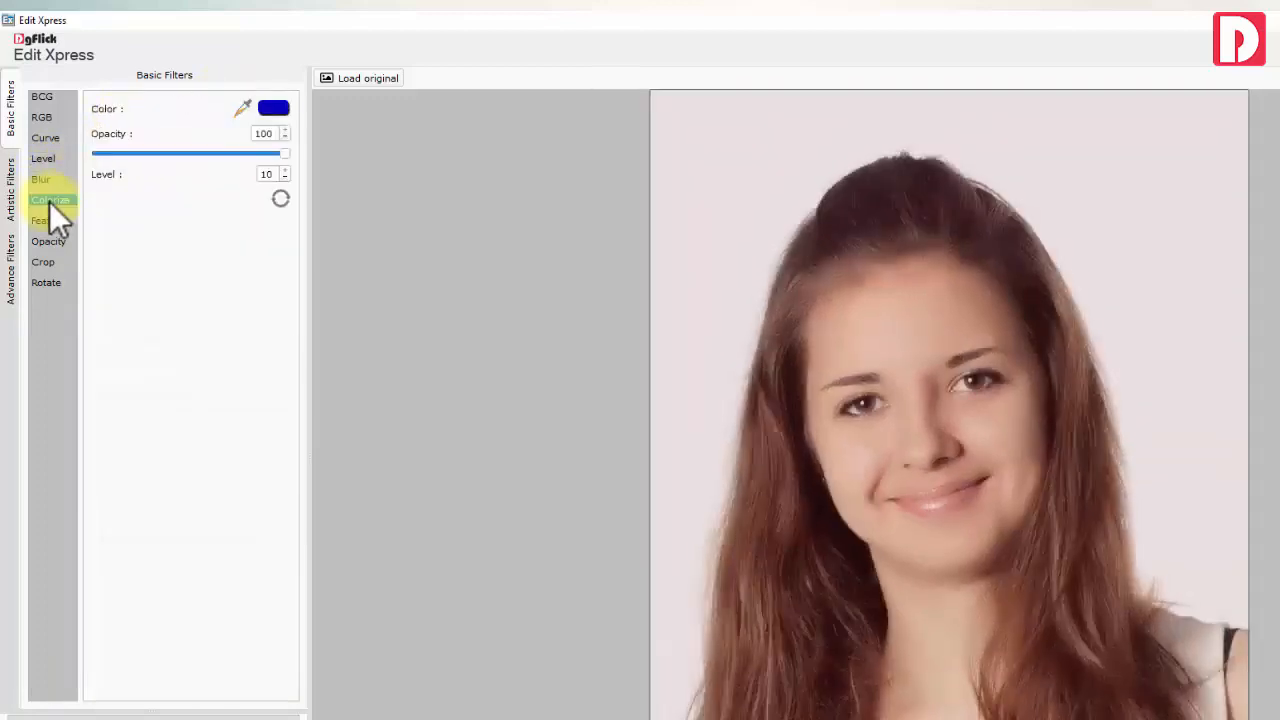
{"action": "left_click", "coordinate": [252, 109]}
{"action": "left_click", "coordinate": [766, 363]}
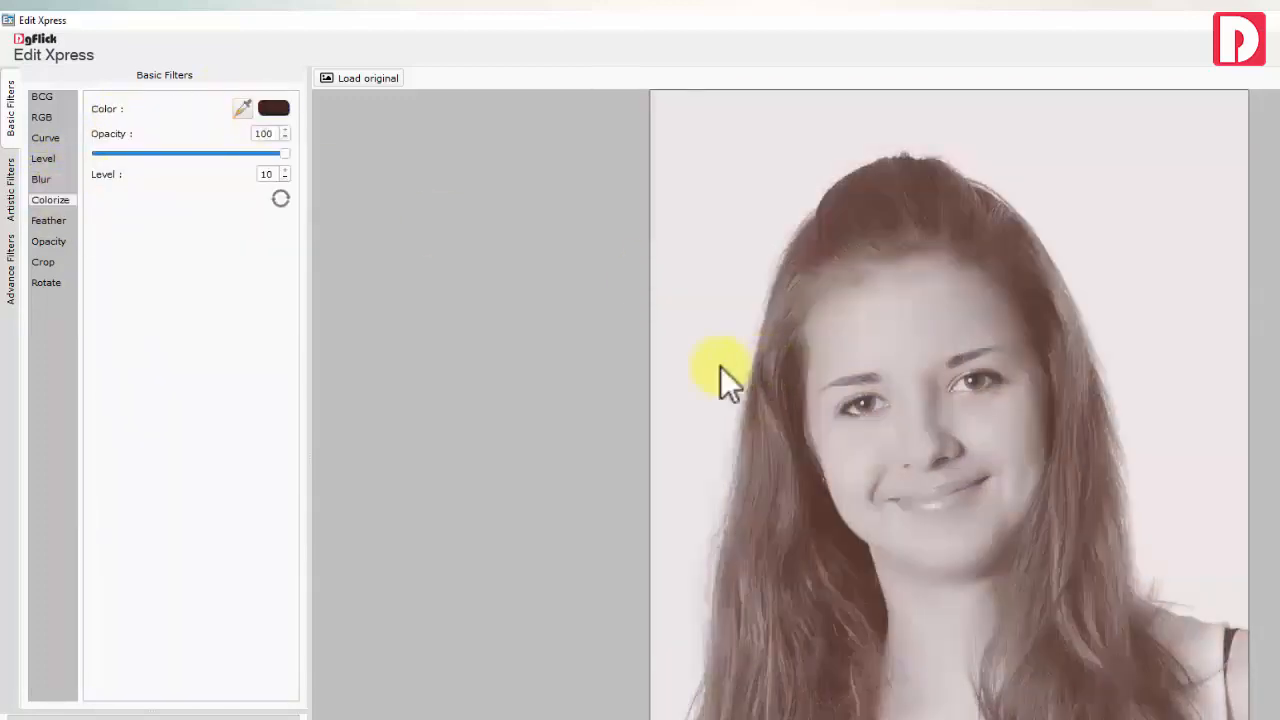
{"action": "left_click", "coordinate": [281, 197]}
{"action": "left_click", "coordinate": [48, 220]}
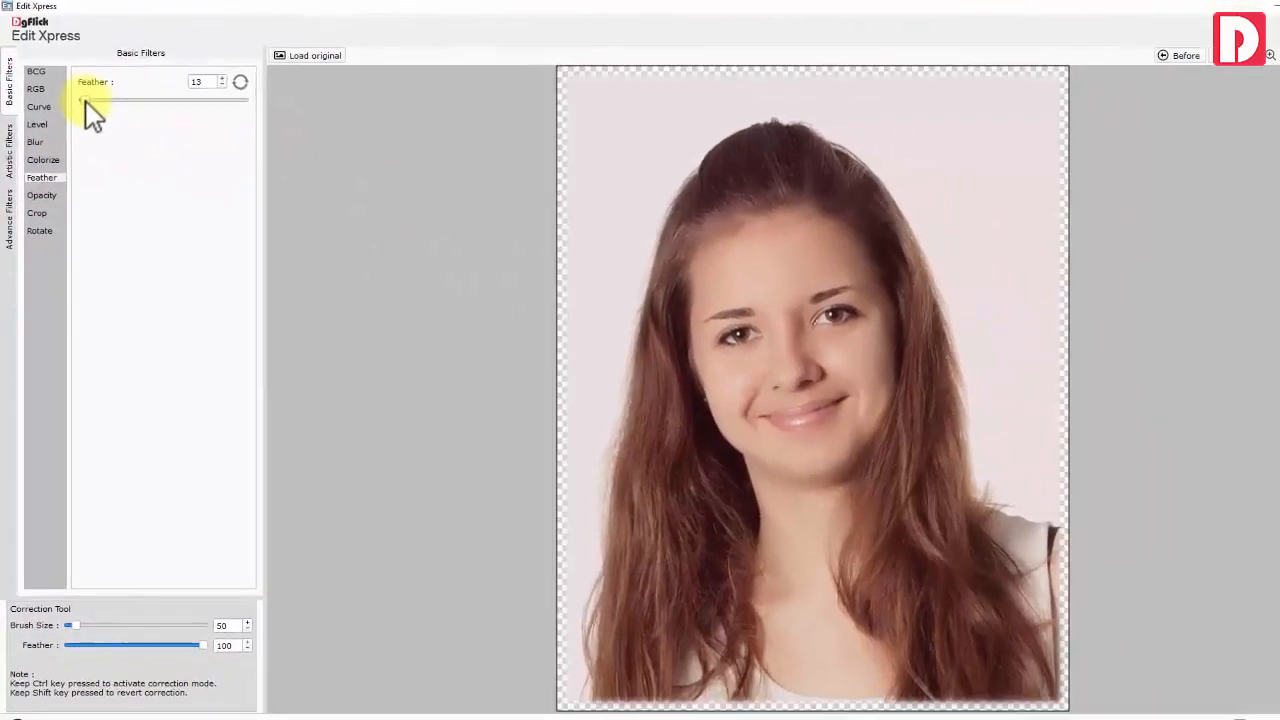
Drag feather back to 0, set opacity to 90, and trial-resize the crop area before restoring it
{"action": "left_click_drag", "start_coordinate": [85, 101], "coordinate": [64, 99]}
{"action": "left_click", "coordinate": [36, 196]}
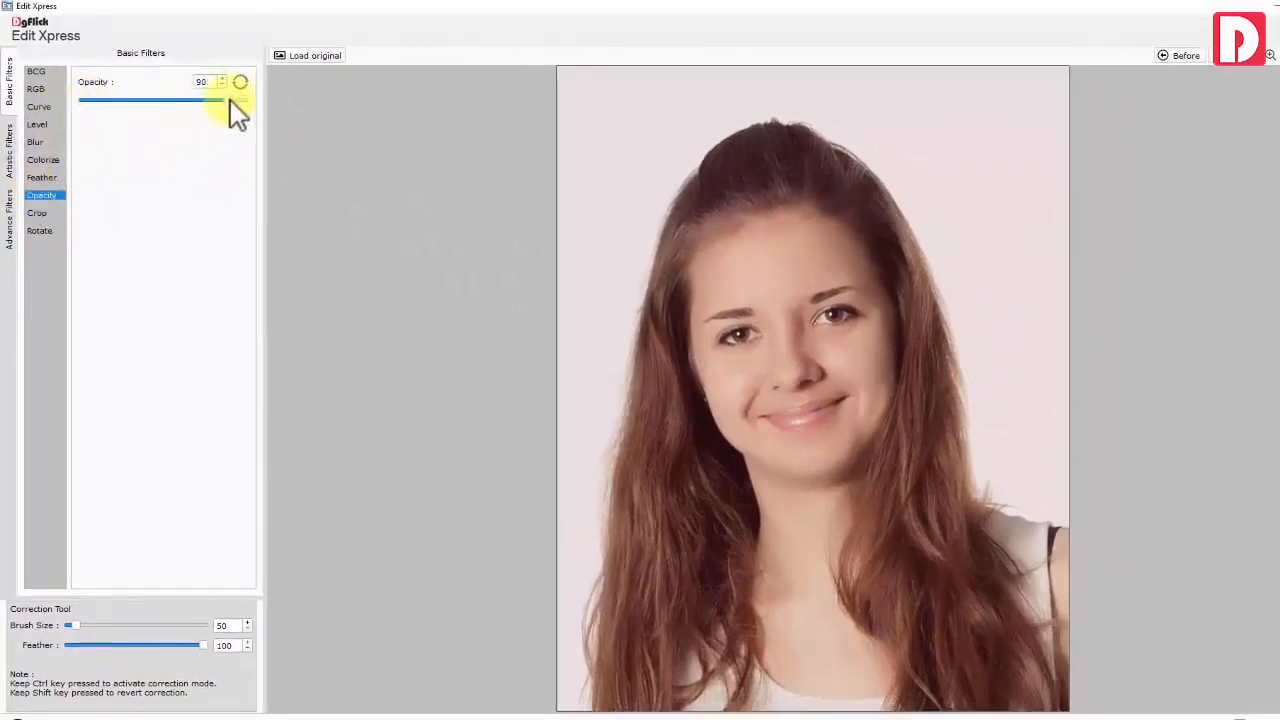
{"action": "left_click", "coordinate": [37, 213]}
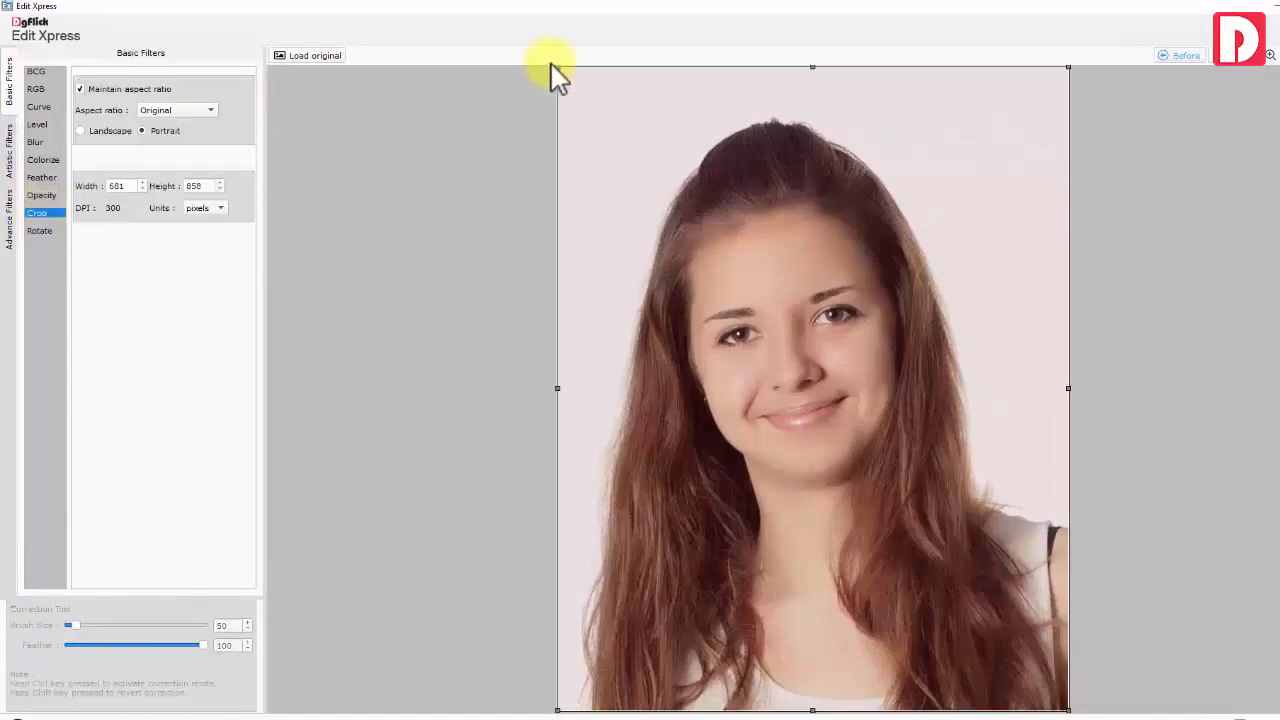
{"action": "left_click_drag", "start_coordinate": [557, 67], "coordinate": [623, 150]}
{"action": "left_click_drag", "start_coordinate": [846, 150], "coordinate": [846, 148]}
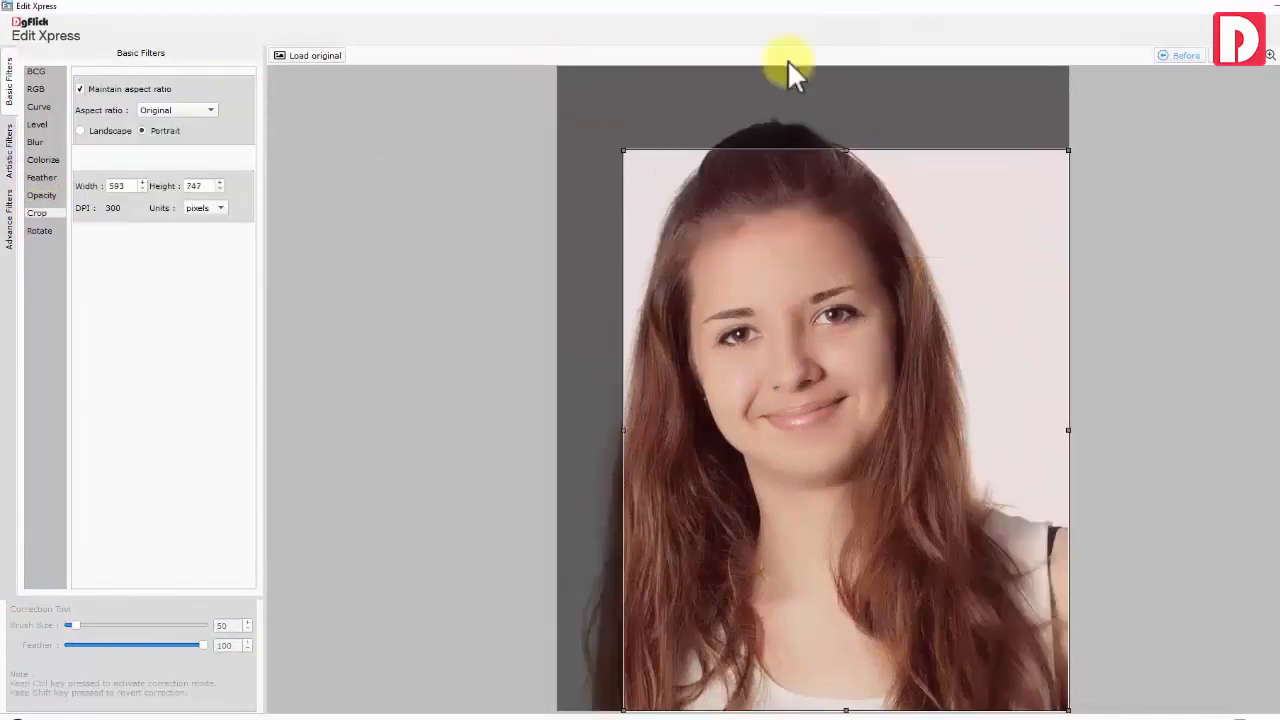
{"action": "left_click_drag", "start_coordinate": [623, 150], "coordinate": [557, 67]}
{"action": "left_click_drag", "start_coordinate": [813, 68], "coordinate": [813, 106]}
{"action": "left_click_drag", "start_coordinate": [1068, 408], "coordinate": [1040, 406]}
{"action": "left_click_drag", "start_coordinate": [1041, 105], "coordinate": [1068, 68]}
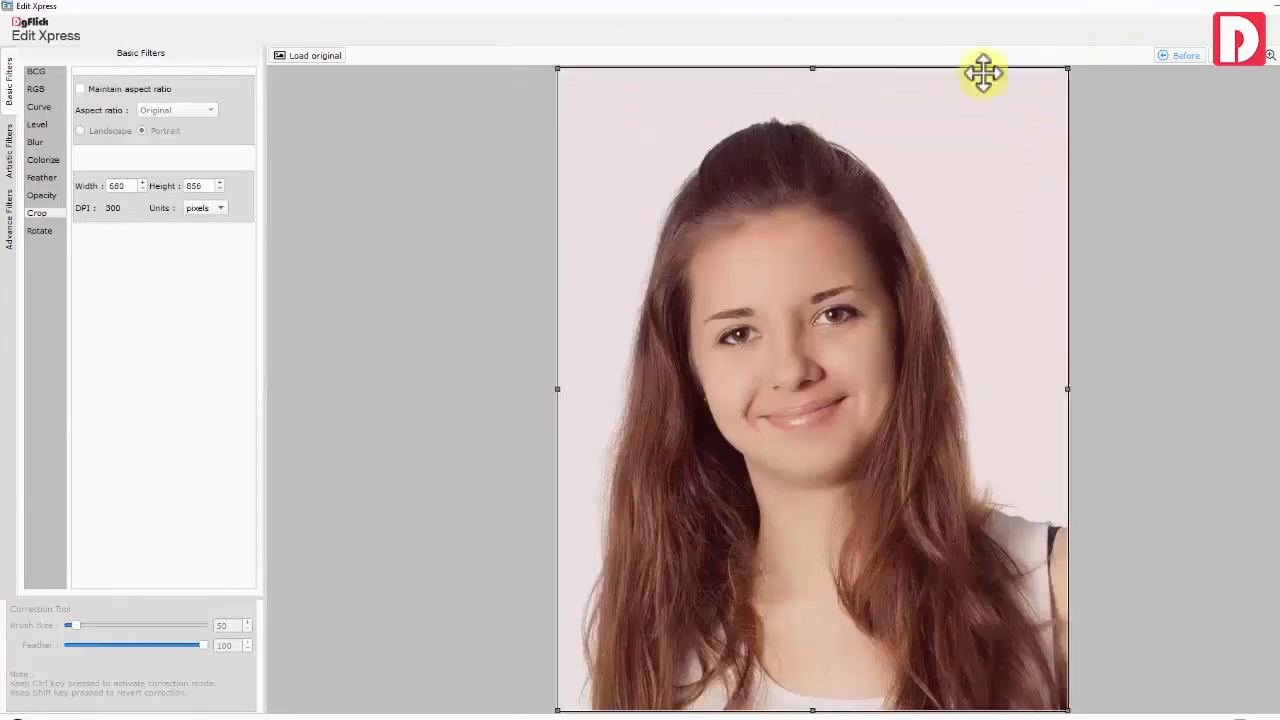
Lock the crop to a square 1 x 1 ratio, try a 3° rotation, then show Artistic Filters
{"action": "left_click", "coordinate": [128, 89]}
{"action": "left_click", "coordinate": [170, 110]}
{"action": "left_click", "coordinate": [170, 128]}
{"action": "left_click", "coordinate": [174, 110]}
{"action": "left_click", "coordinate": [176, 104]}
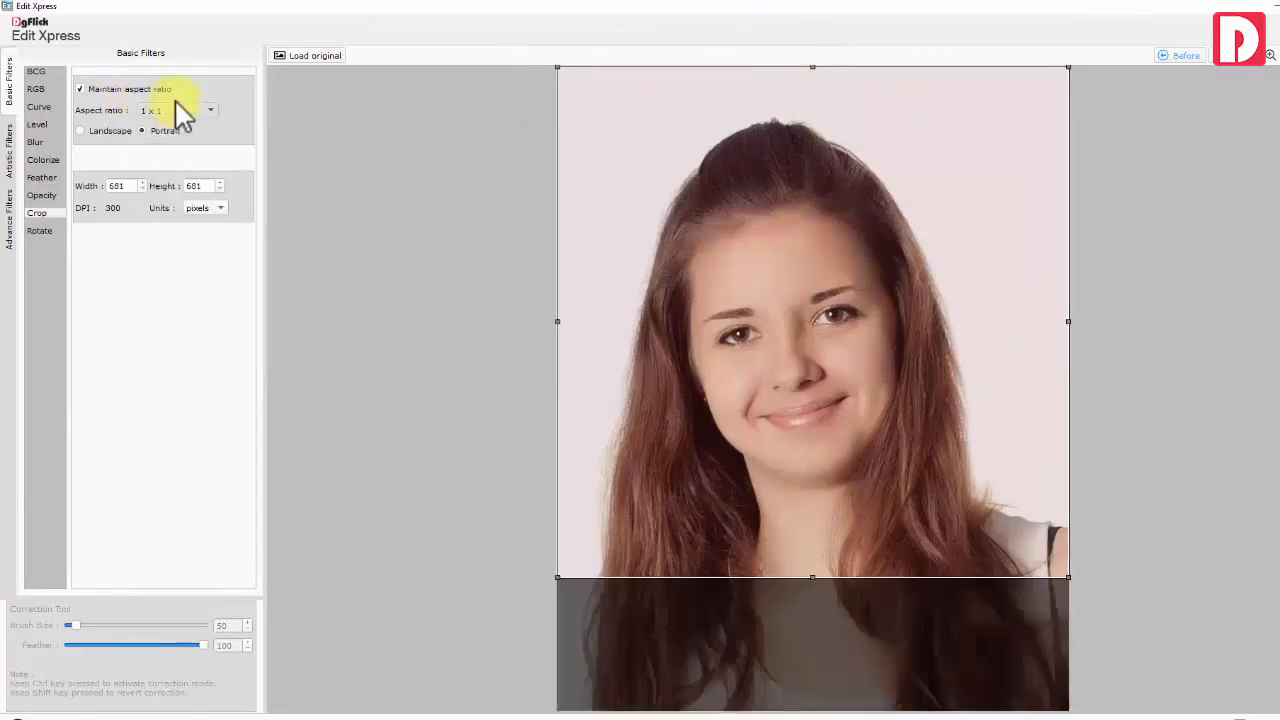
{"action": "left_click", "coordinate": [40, 231]}
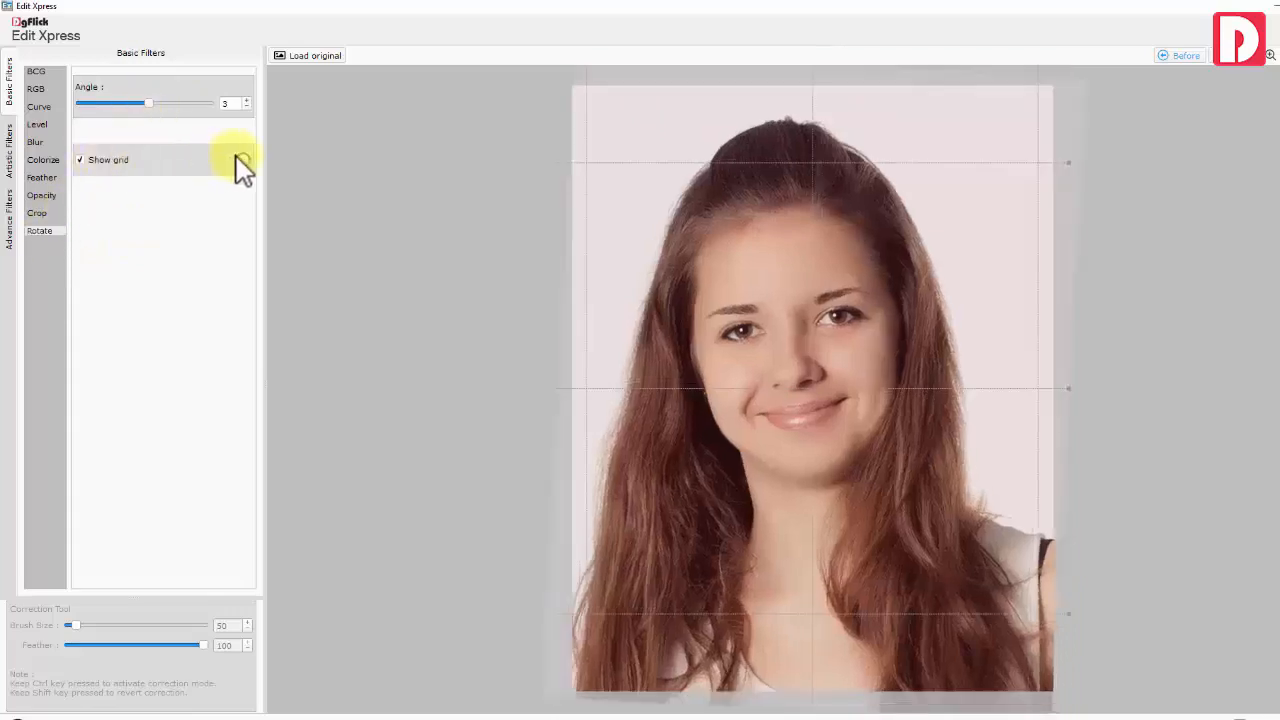
{"action": "left_click", "coordinate": [9, 151]}
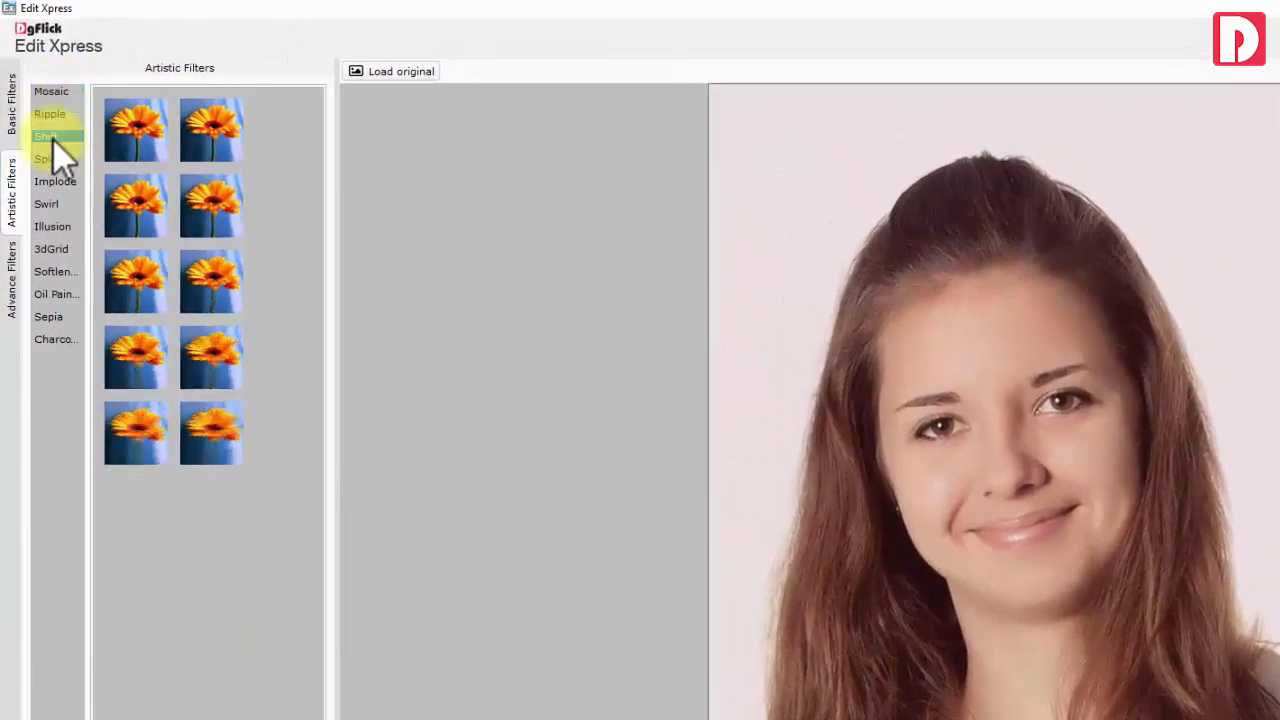
Preview the Shift, Splash, Swirl, Illusion, 3dGrid and Oil Painting filters, then view the empty Advance Filters
{"action": "left_click", "coordinate": [54, 141]}
{"action": "left_click", "coordinate": [56, 159]}
{"action": "left_click", "coordinate": [58, 205]}
{"action": "left_click", "coordinate": [58, 227]}
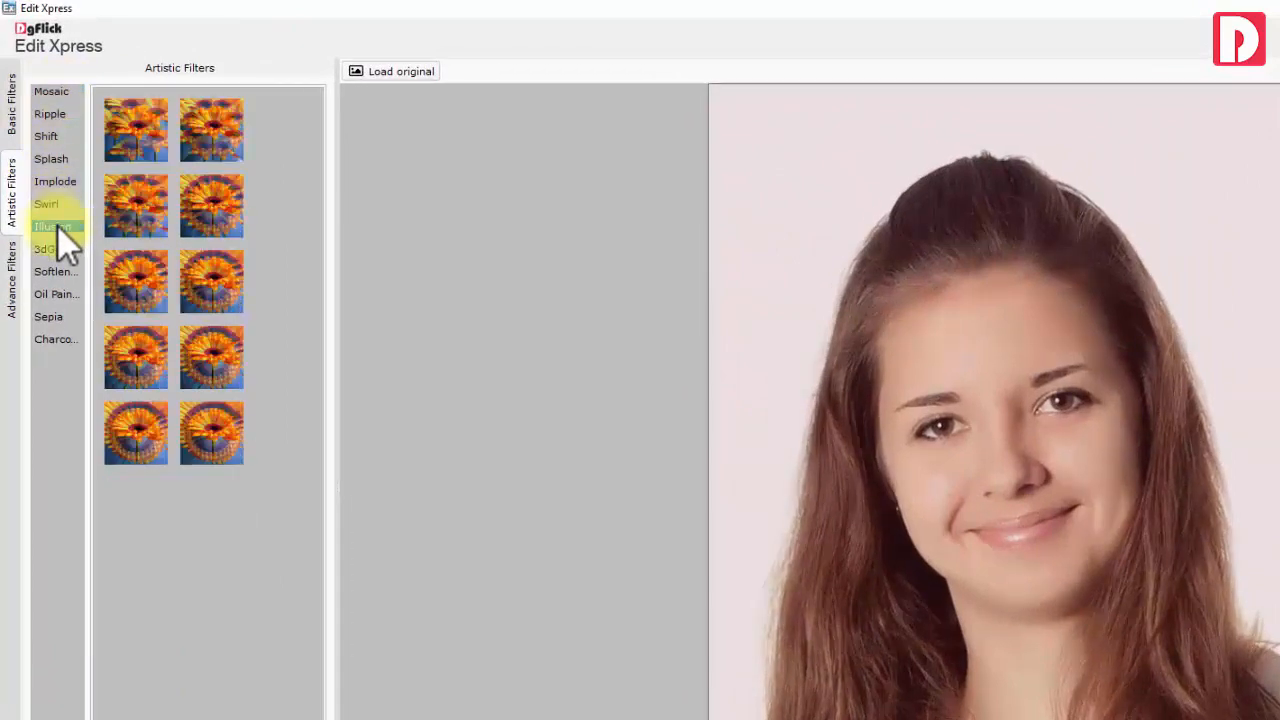
{"action": "left_click", "coordinate": [61, 247]}
{"action": "left_click", "coordinate": [61, 294]}
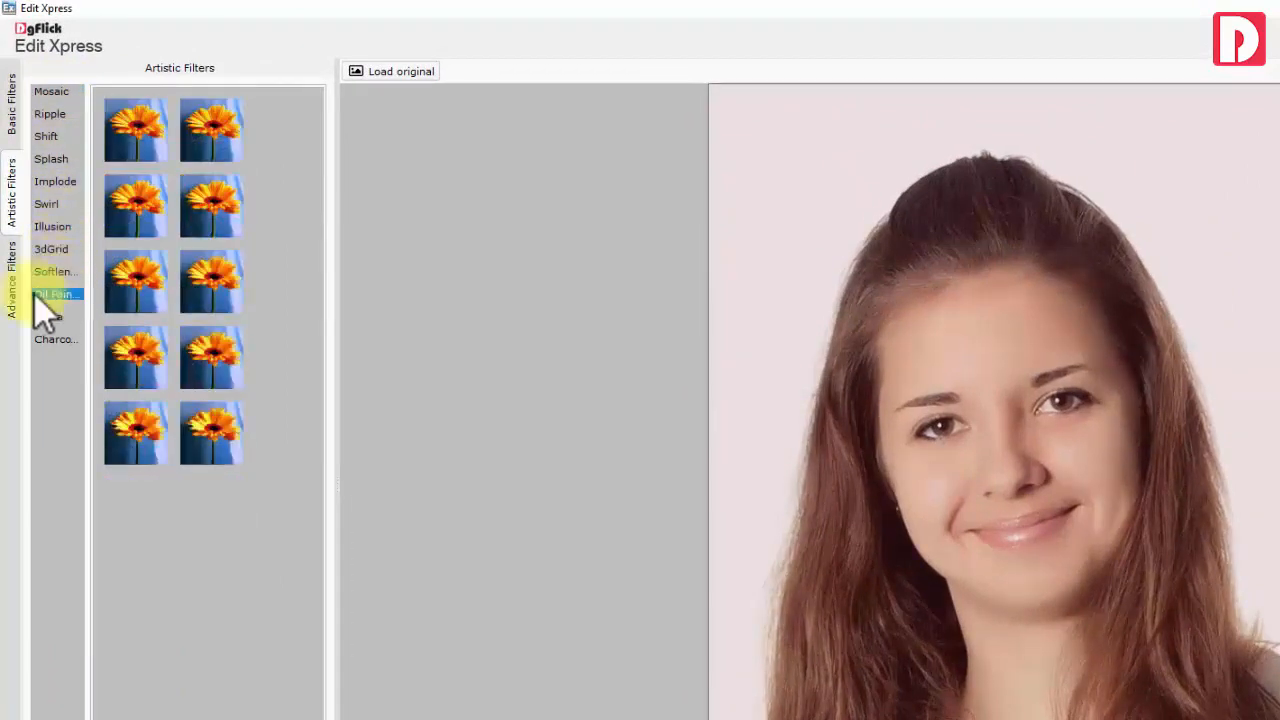
{"action": "left_click", "coordinate": [10, 280]}
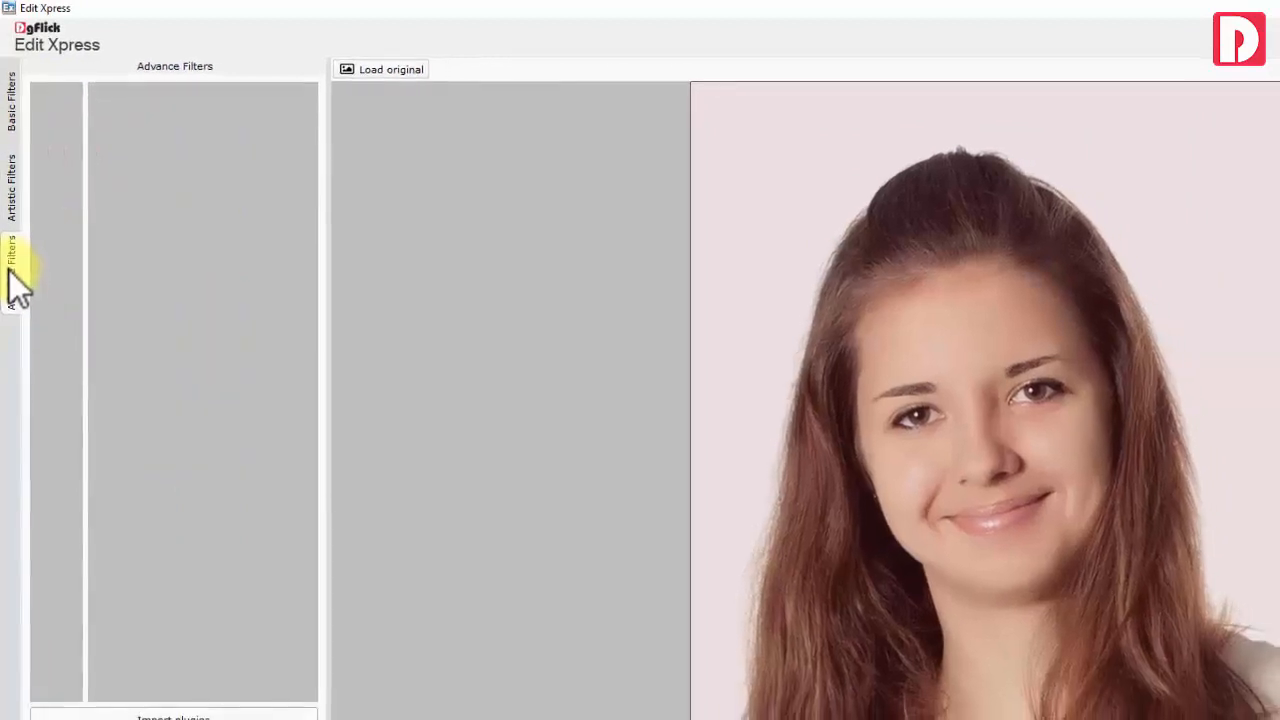
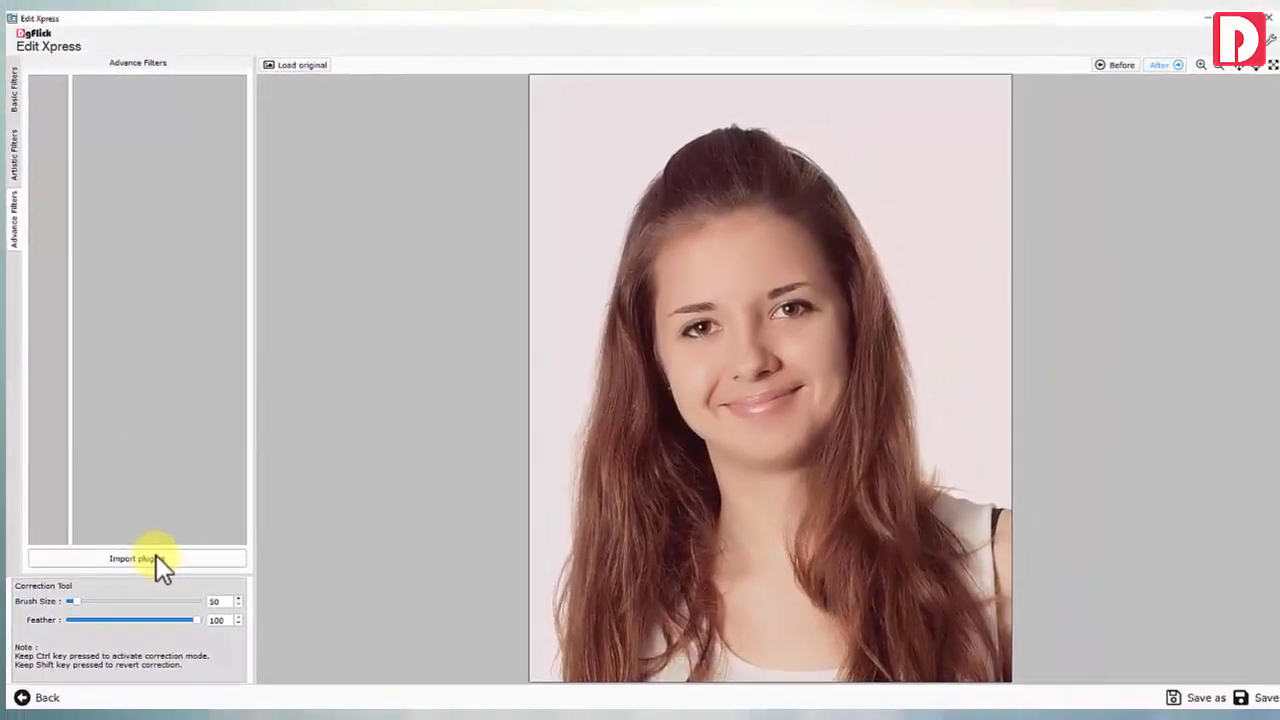
Revert the photo to its original, show the Basic Filters, and enlarge the correction brush to 221
{"action": "left_click", "coordinate": [298, 64]}
{"action": "left_click", "coordinate": [14, 112]}
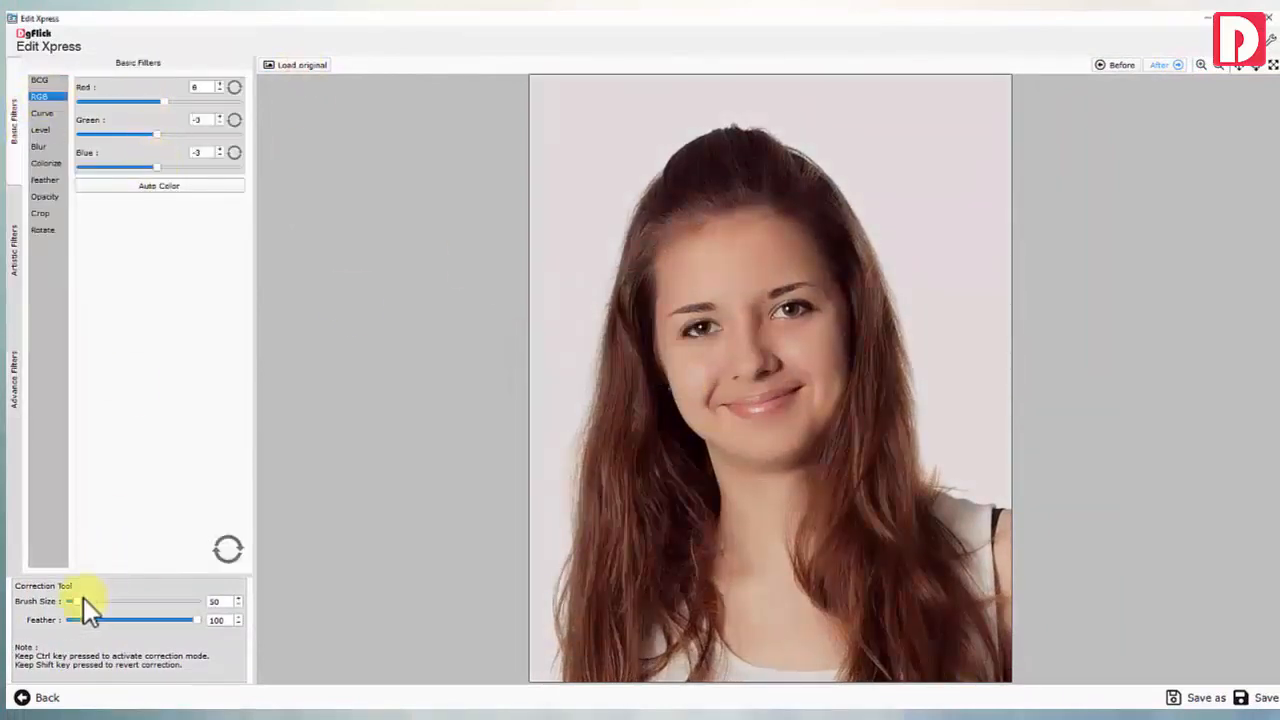
{"action": "mouse_move", "coordinate": [101, 603]}
{"action": "left_mouse_down"}
{"action": "mouse_move", "coordinate": [85, 602]}
{"action": "mouse_move", "coordinate": [98, 602]}
{"action": "left_mouse_up"}
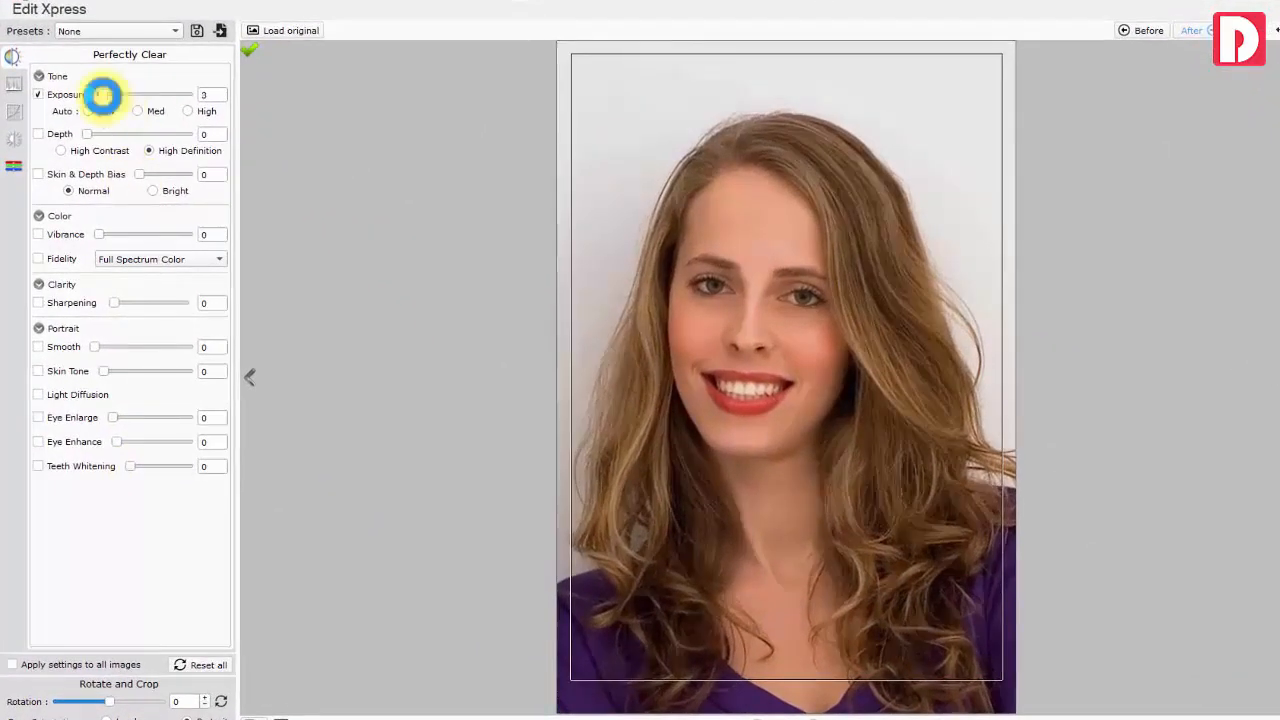
Raise exposure to 6, add vibrance, and keep Full Spectrum Color fidelity on
{"action": "left_click_drag", "start_coordinate": [102, 96], "coordinate": [88, 133]}
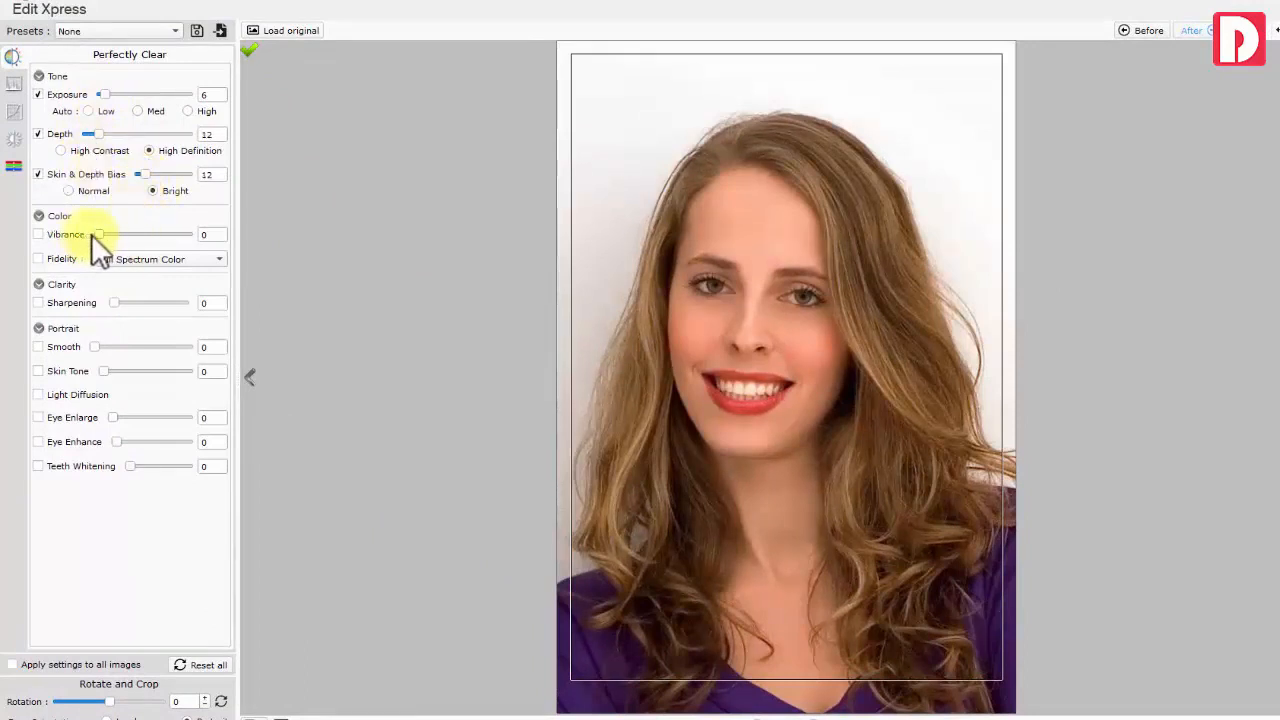
{"action": "left_click_drag", "start_coordinate": [91, 234], "coordinate": [100, 238]}
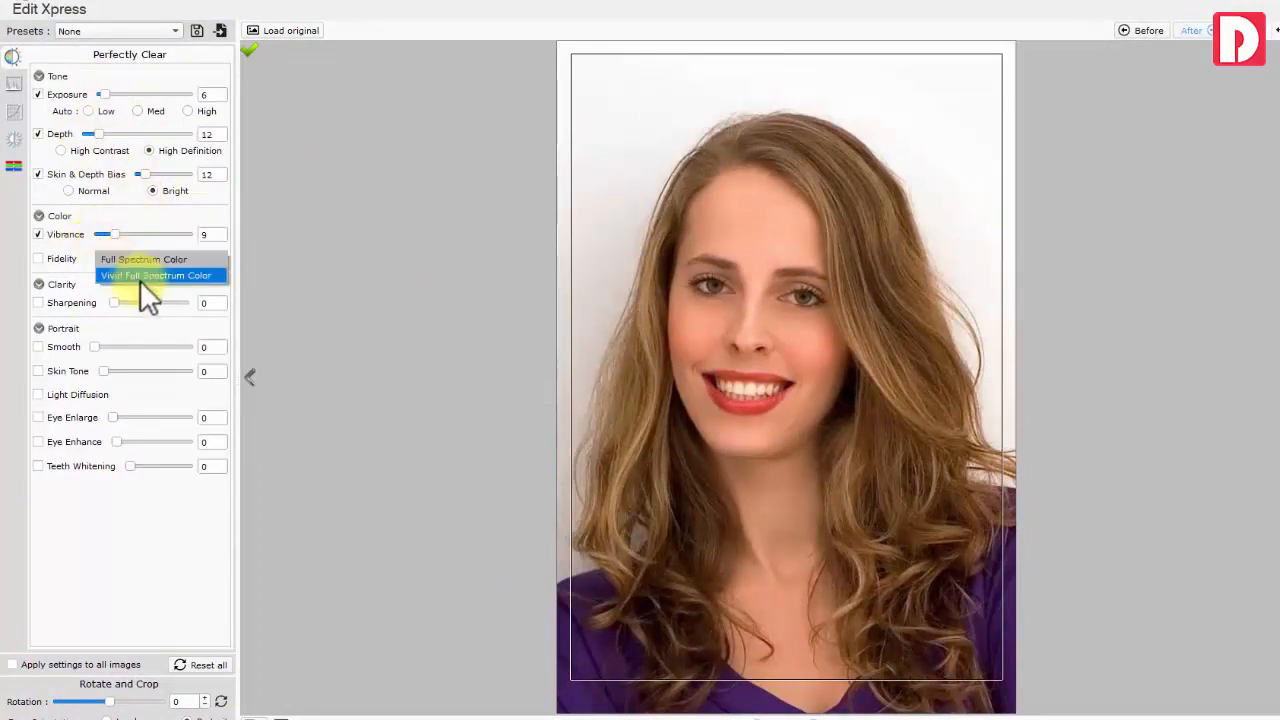
{"action": "left_click", "coordinate": [143, 262]}
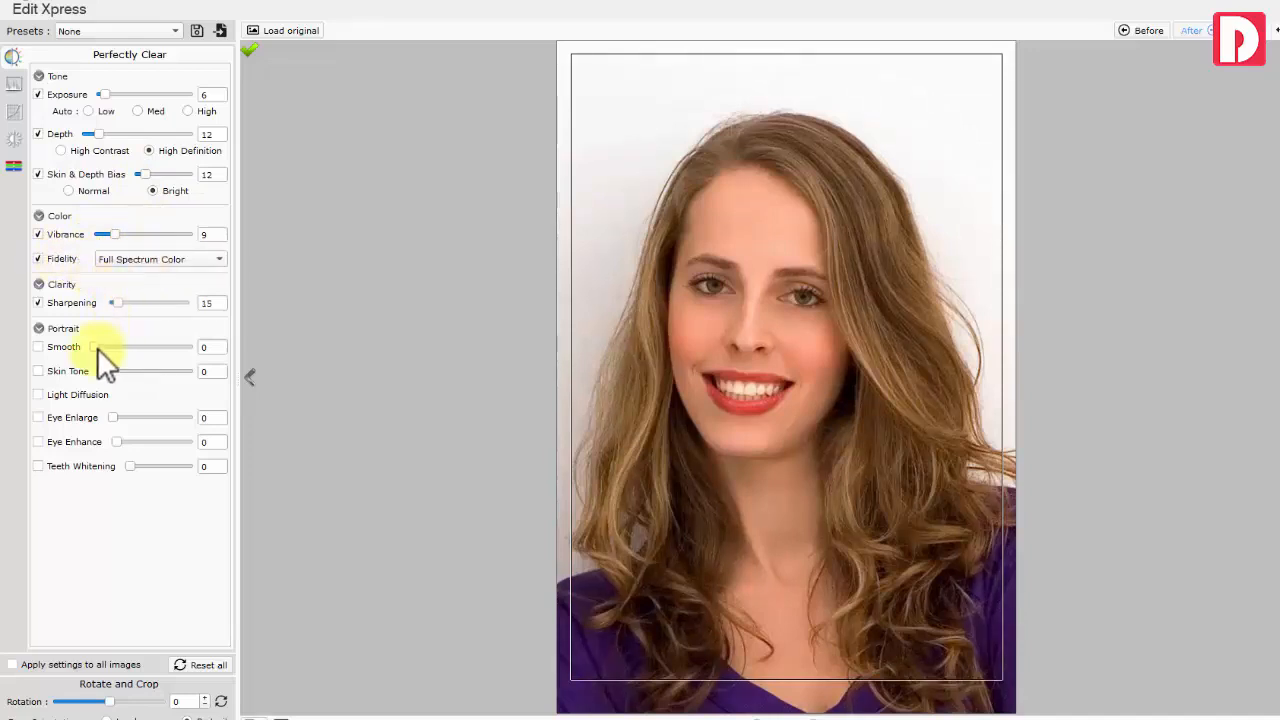
Turn on skin smoothing, boost eye enhancement to 79, and rotate the photo slightly
{"action": "left_click", "coordinate": [95, 347]}
{"action": "left_click_drag", "start_coordinate": [135, 443], "coordinate": [138, 442]}
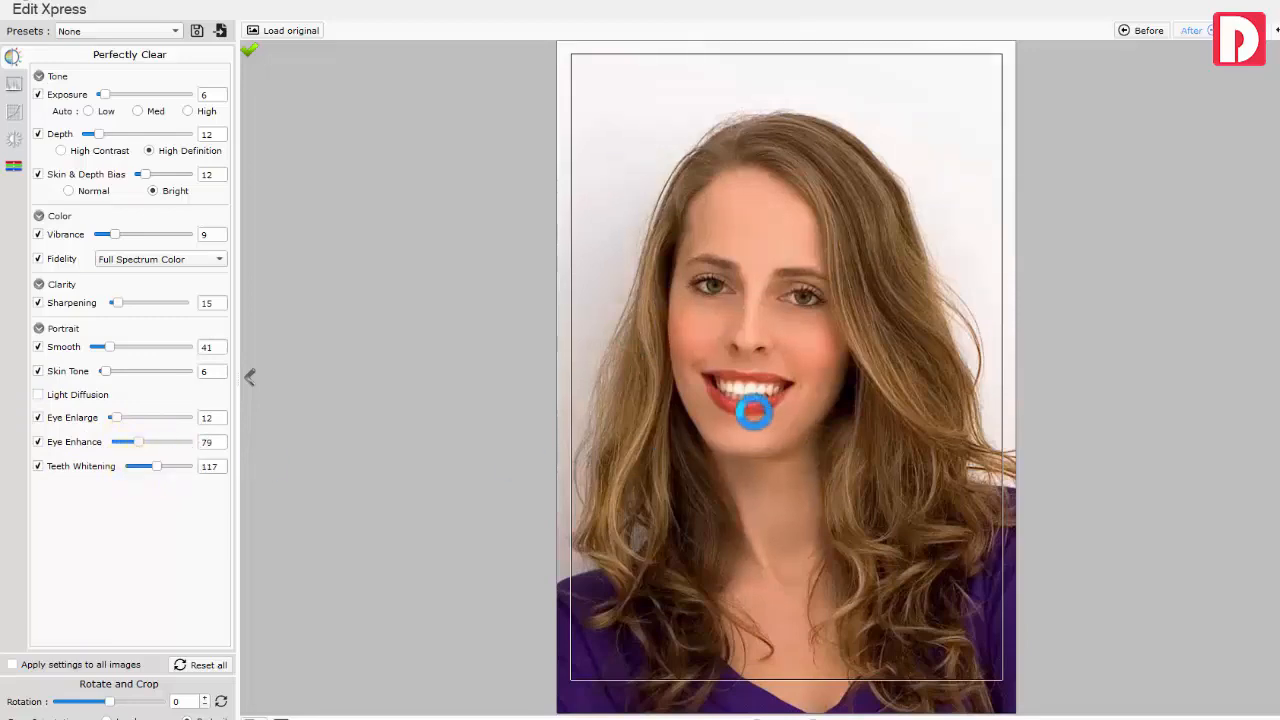
{"action": "left_click_drag", "start_coordinate": [110, 701], "coordinate": [125, 705]}
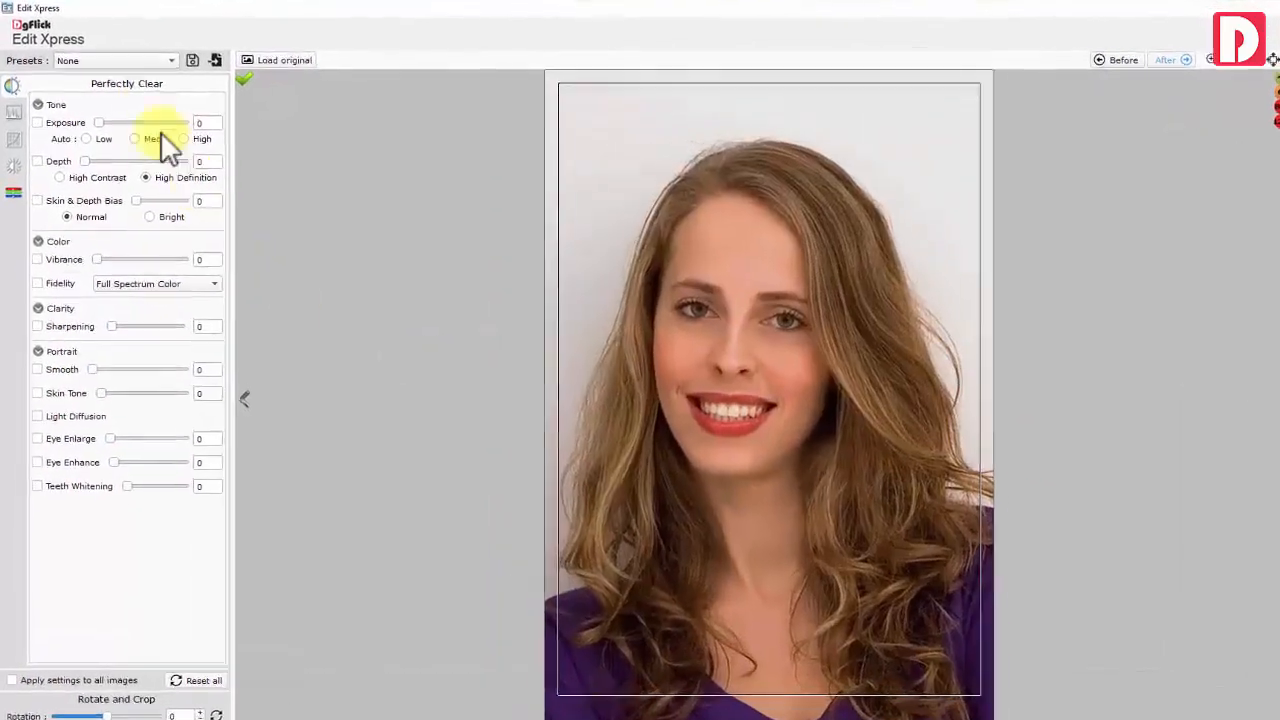
Apply the Beautify enhancement preset to the first employee photo
{"action": "left_click", "coordinate": [120, 64]}
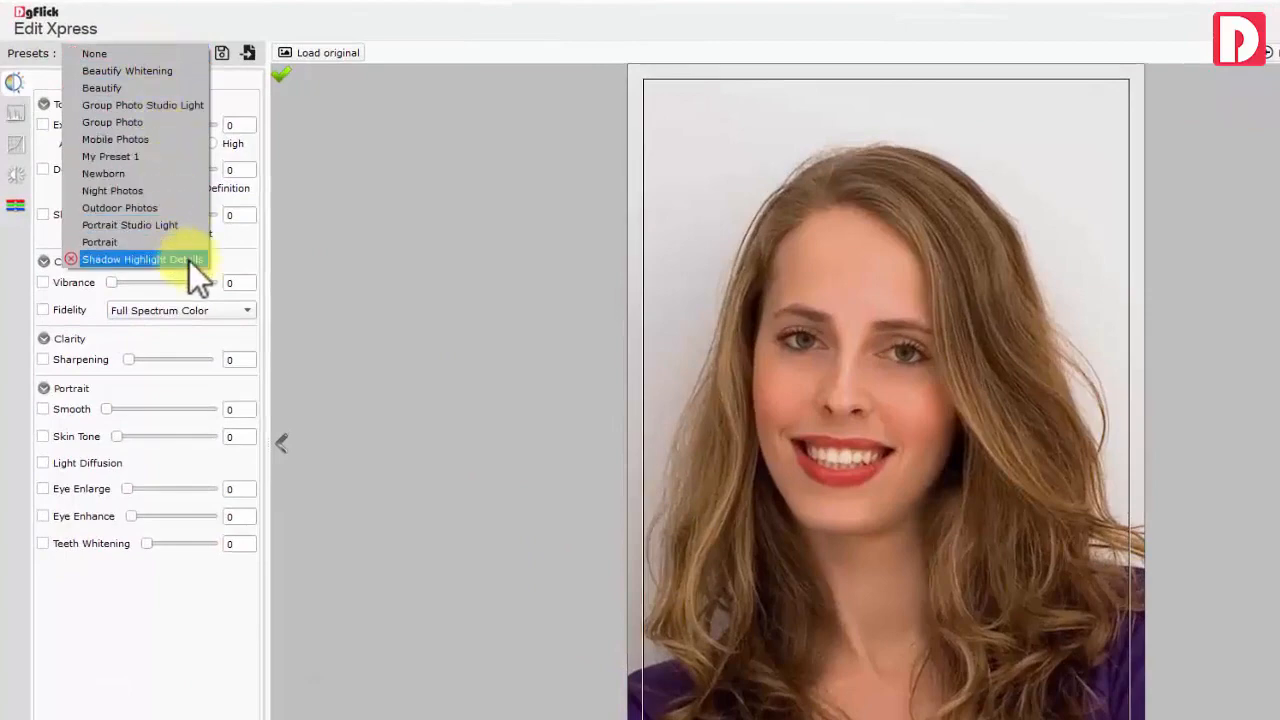
{"action": "left_click", "coordinate": [168, 53]}
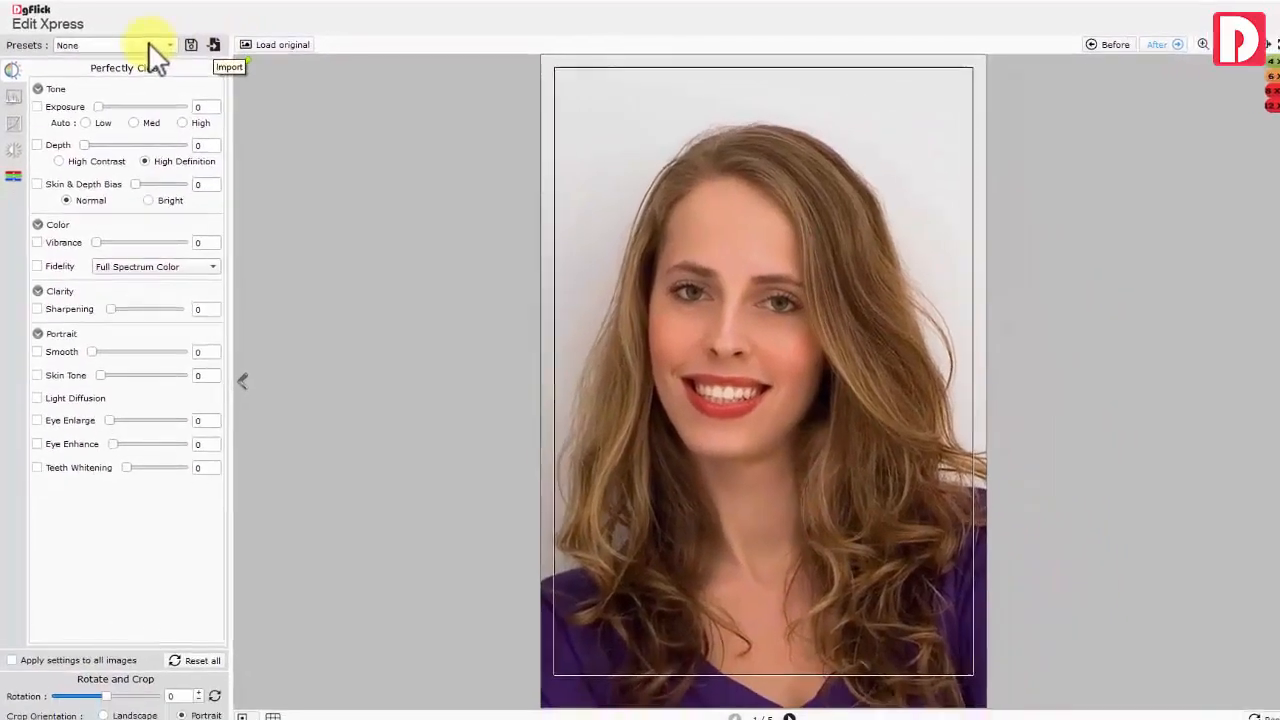
{"action": "left_click", "coordinate": [145, 45]}
{"action": "left_click", "coordinate": [131, 64]}
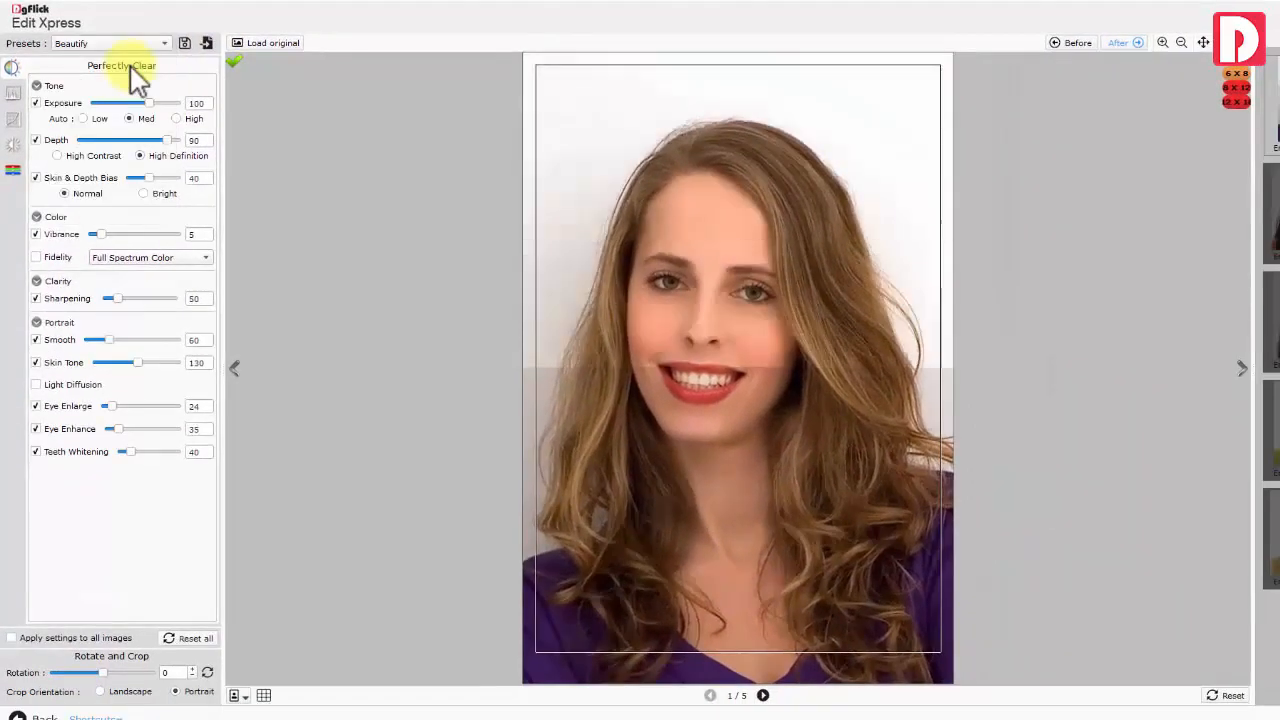
Step through the second and third photos, then apply the same settings to all images
{"action": "left_click", "coordinate": [1242, 368]}
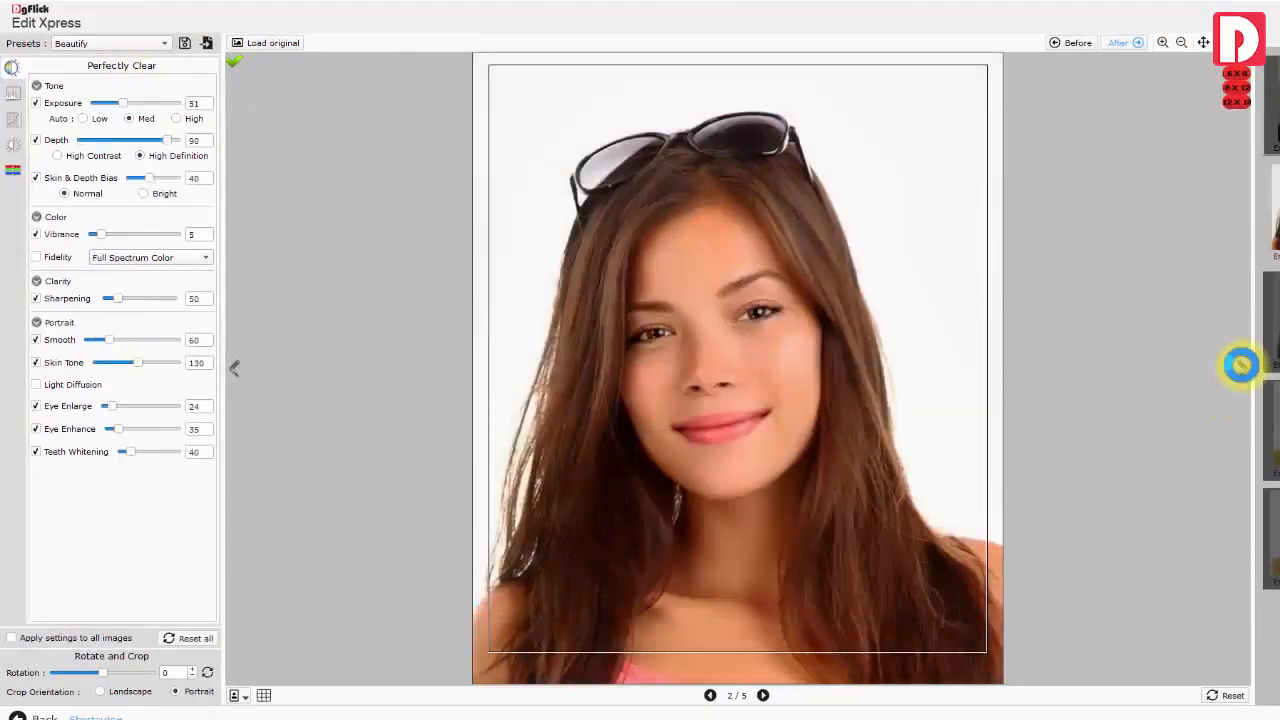
{"action": "left_click", "coordinate": [1242, 368]}
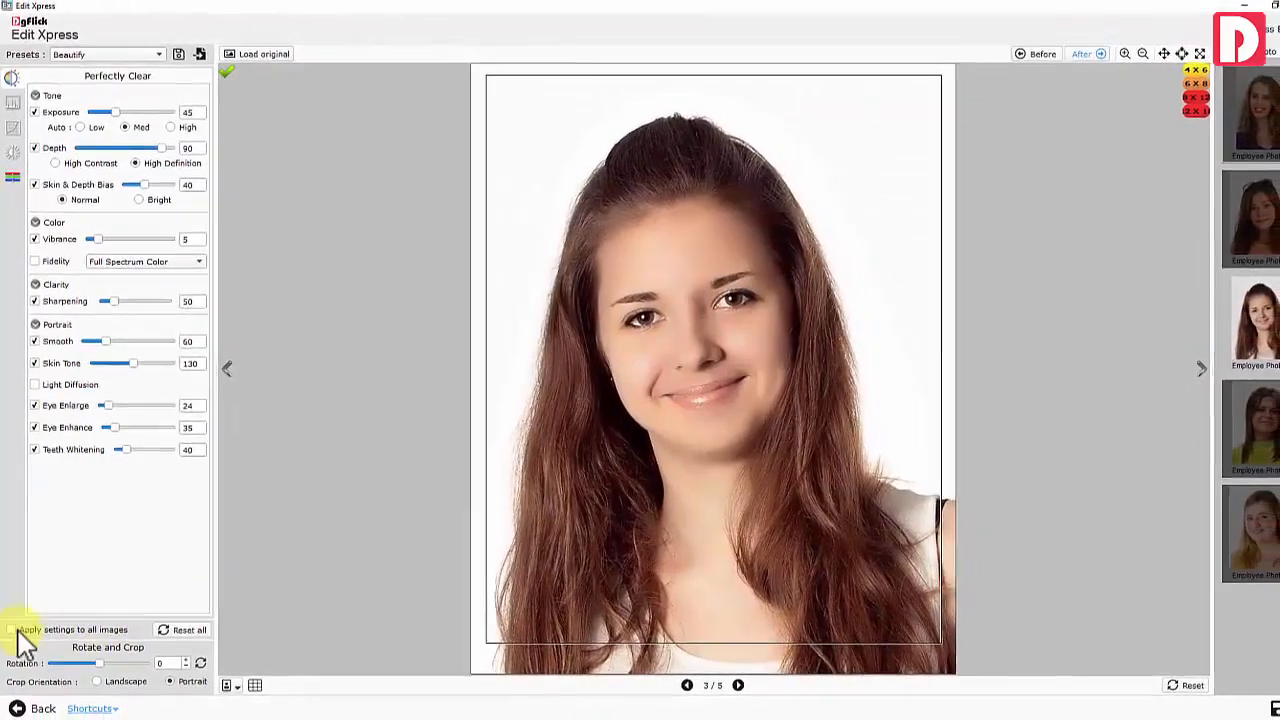
{"action": "left_click", "coordinate": [11, 630]}
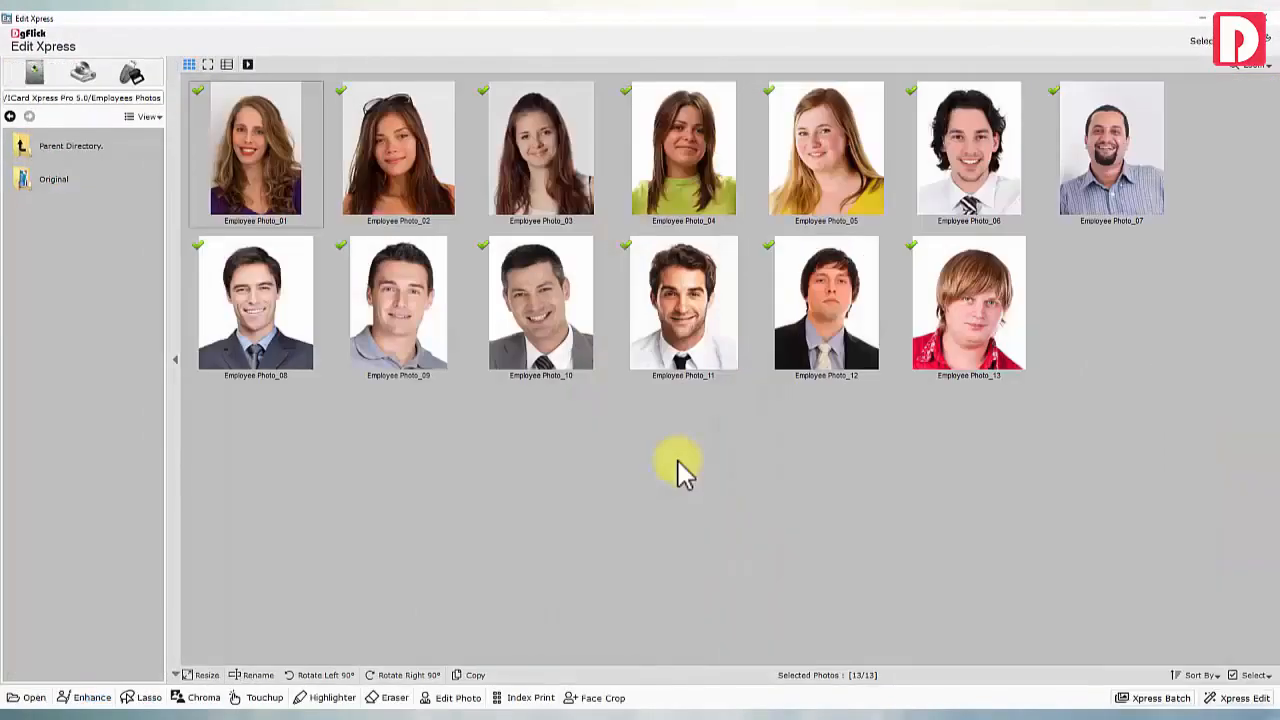
Batch-save the photos with the save preset left at None
{"action": "left_click", "coordinate": [1150, 700]}
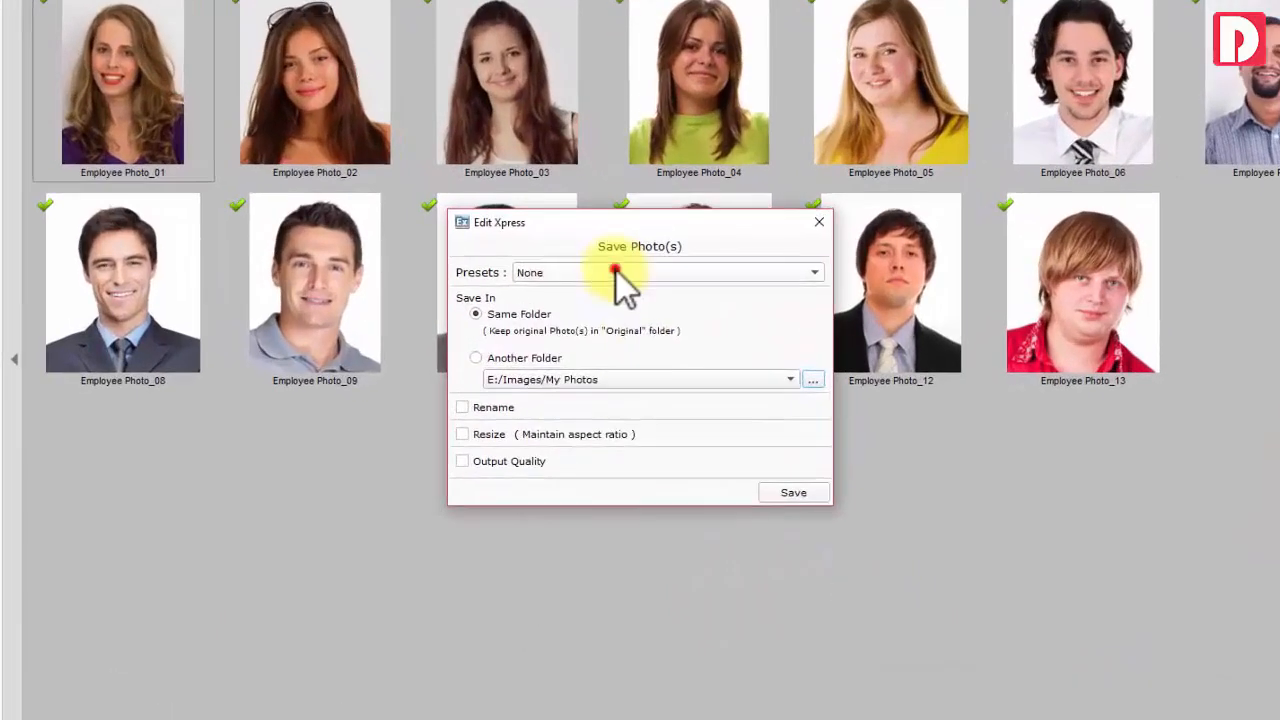
{"action": "left_click", "coordinate": [624, 296]}
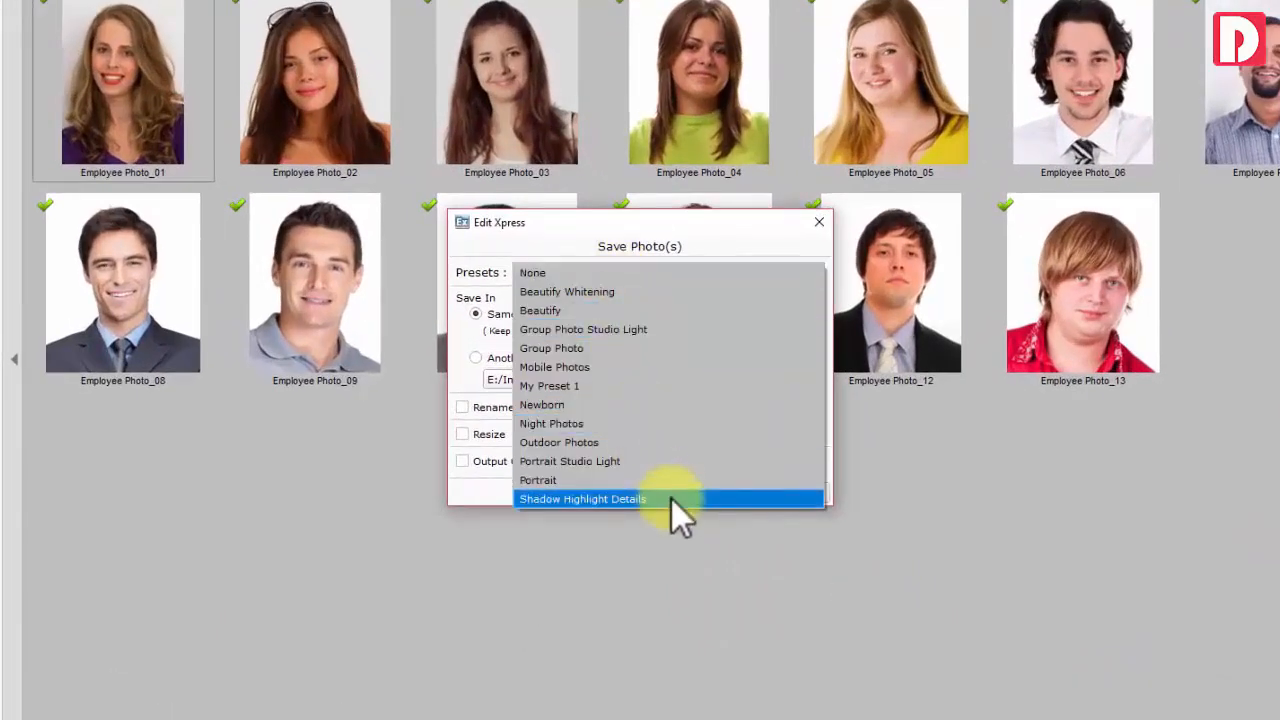
{"action": "left_click", "coordinate": [611, 273]}
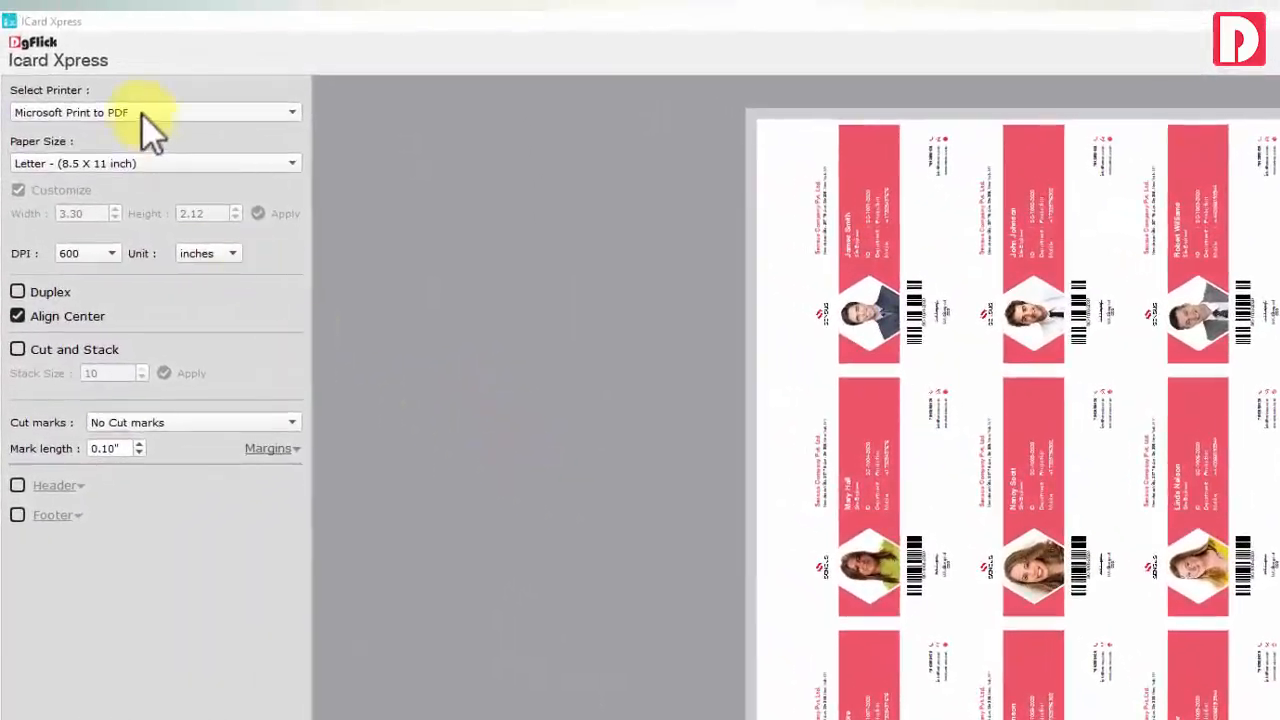
Try the NPI1361B4 printer on Letter paper and view the next preview page
{"action": "left_click", "coordinate": [143, 120]}
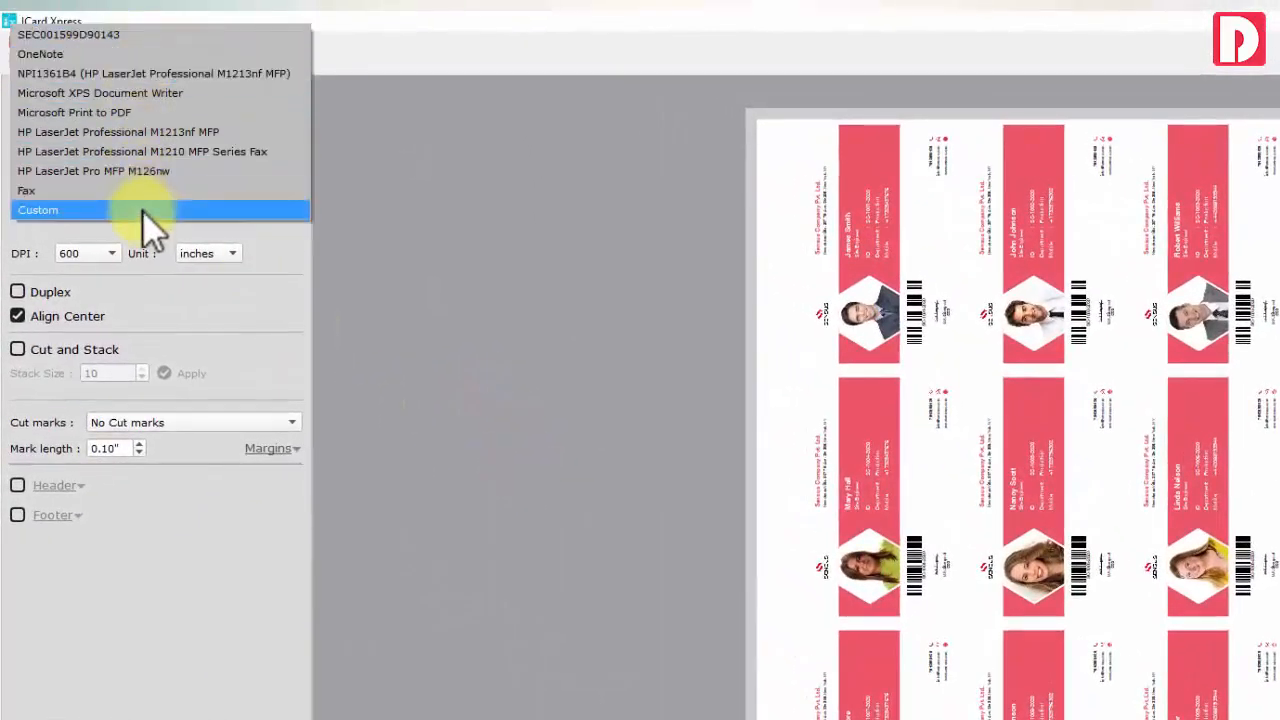
{"action": "left_click", "coordinate": [157, 75]}
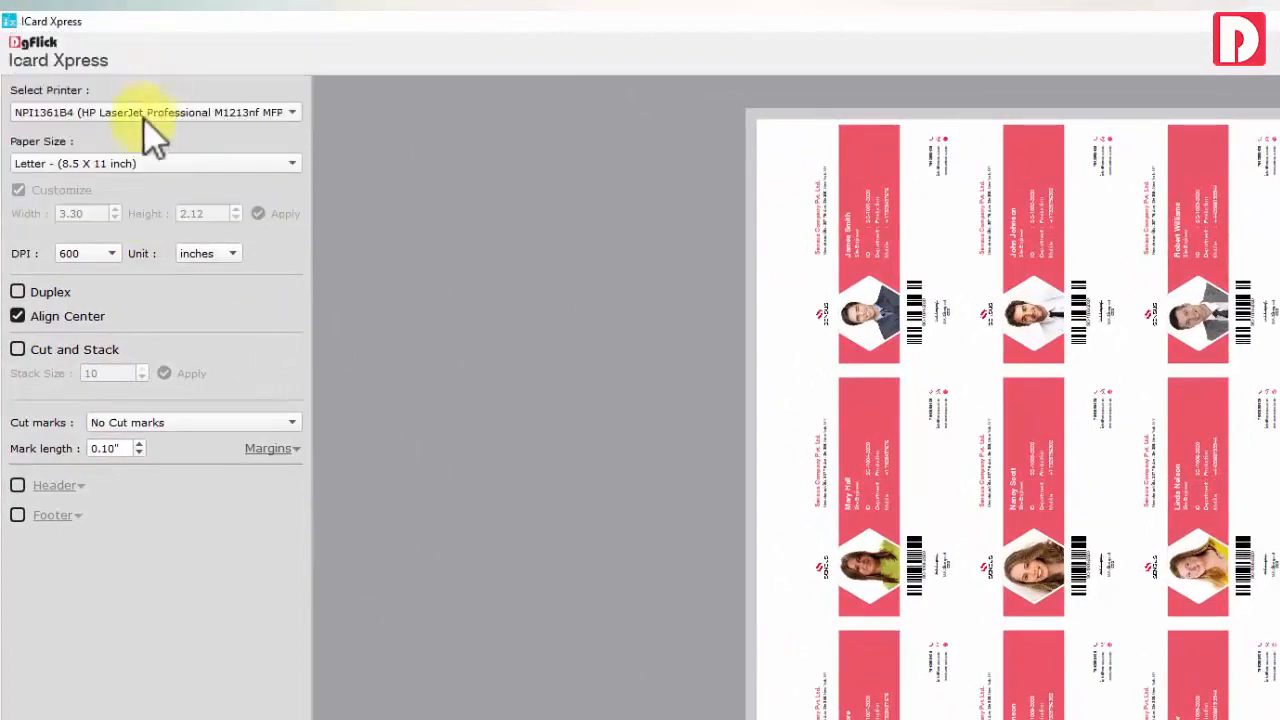
{"action": "left_click", "coordinate": [143, 163]}
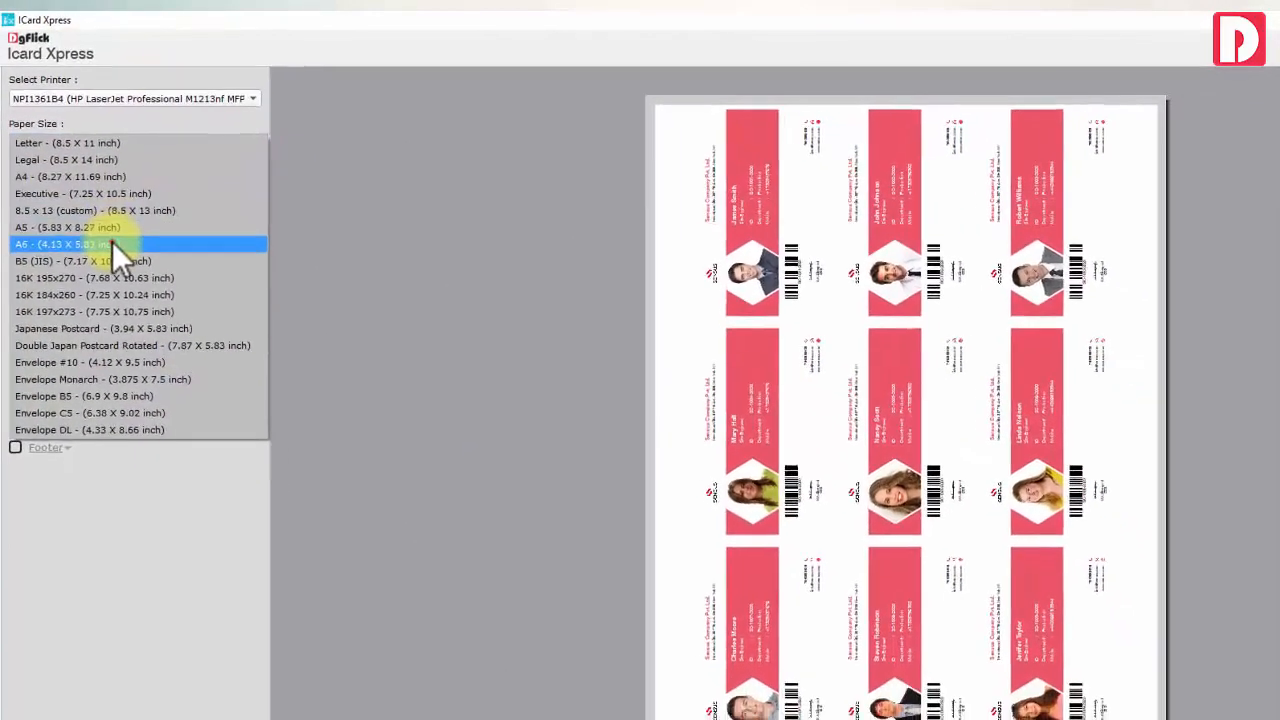
{"action": "key", "text": "Escape"}
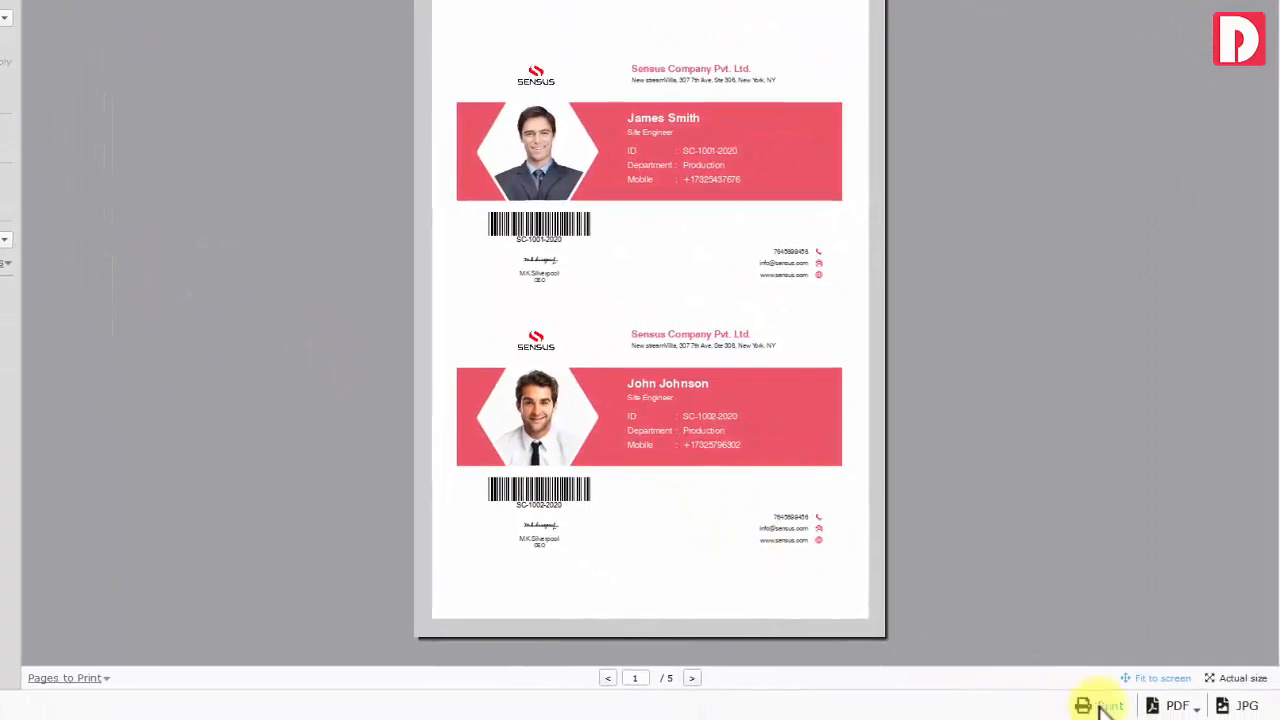
{"action": "left_click", "coordinate": [692, 678]}
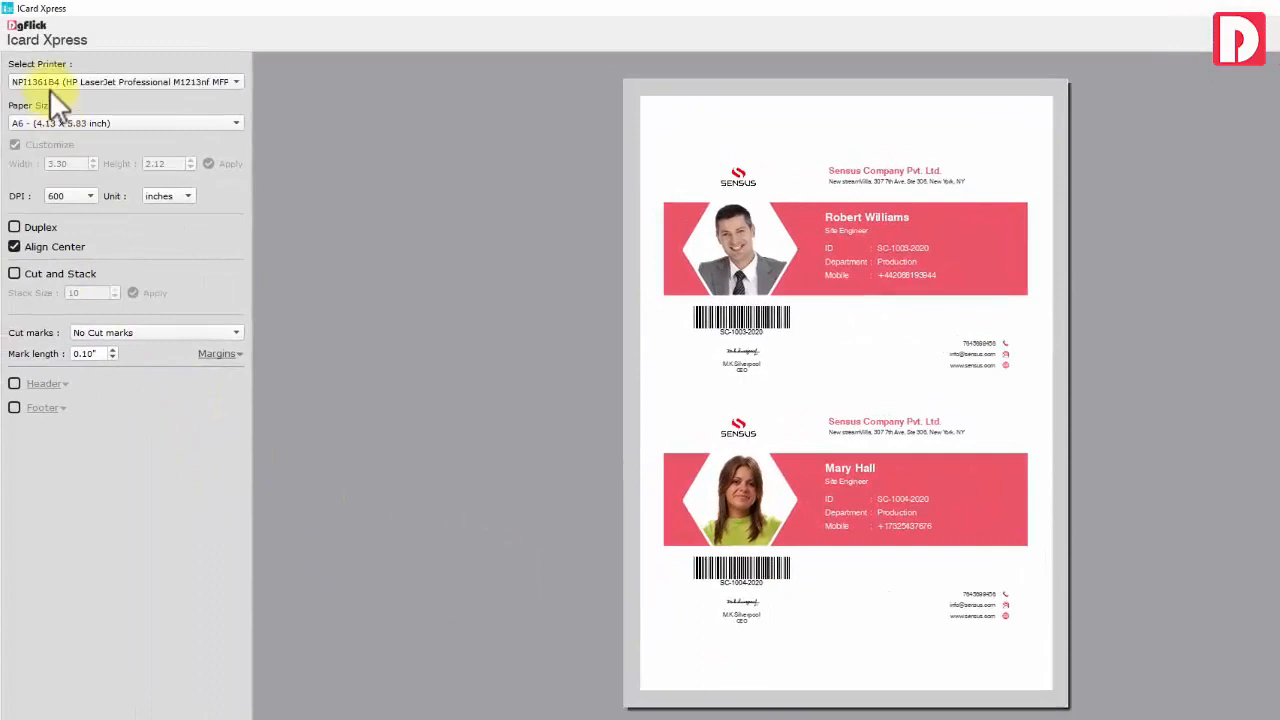
Select the HP LaserJet Professional M1213nf MFP printer with Legal 8.5 x 14 inch paper
{"action": "left_click", "coordinate": [47, 80]}
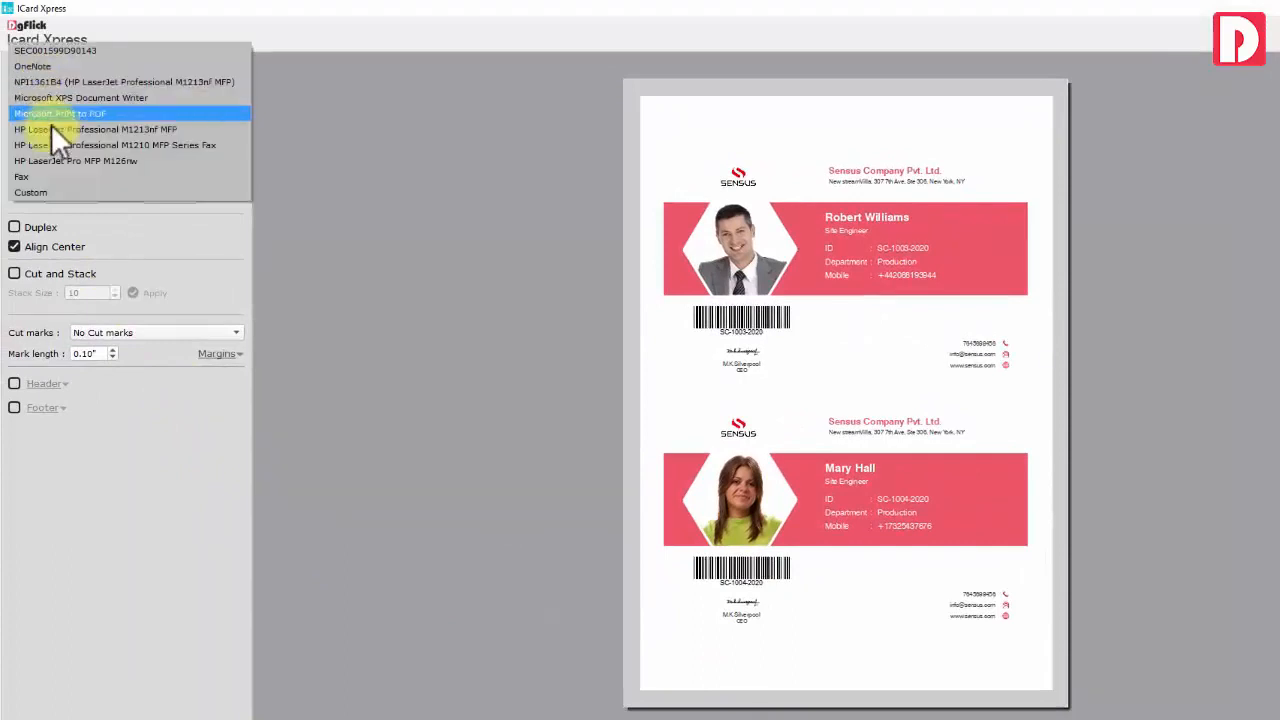
{"action": "left_click", "coordinate": [76, 132]}
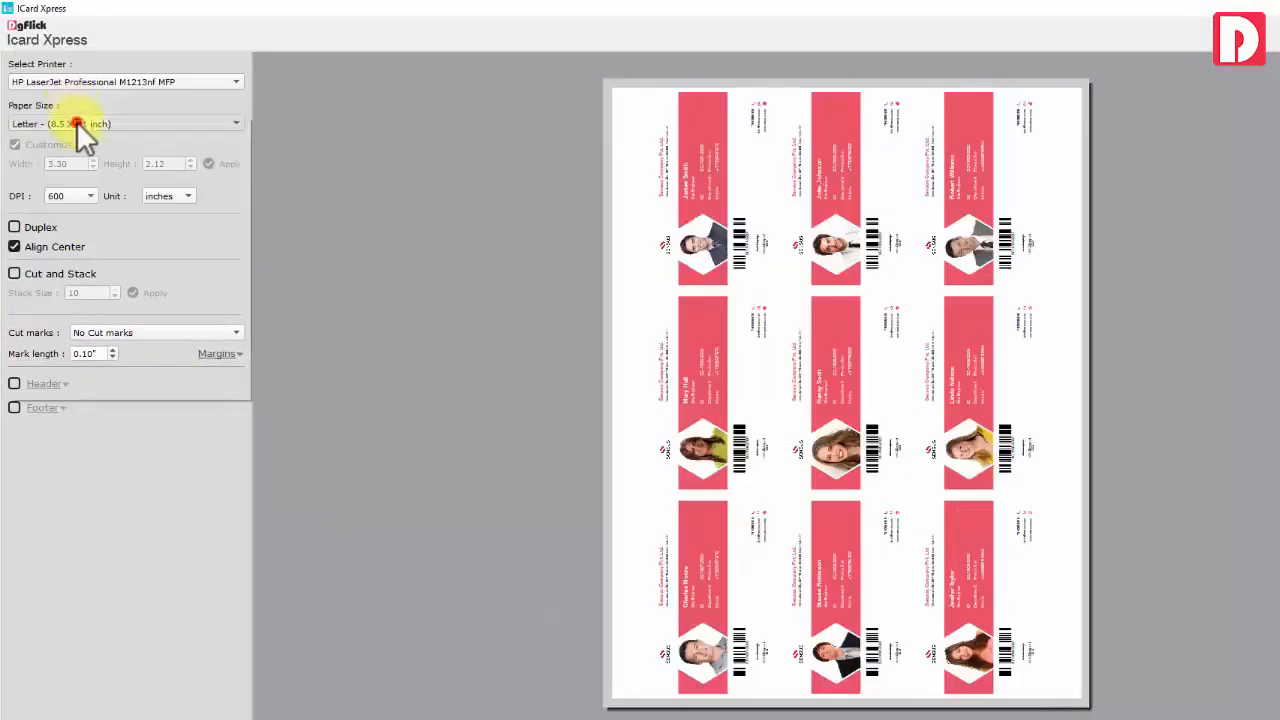
{"action": "left_click", "coordinate": [76, 121]}
{"action": "left_click", "coordinate": [82, 139]}
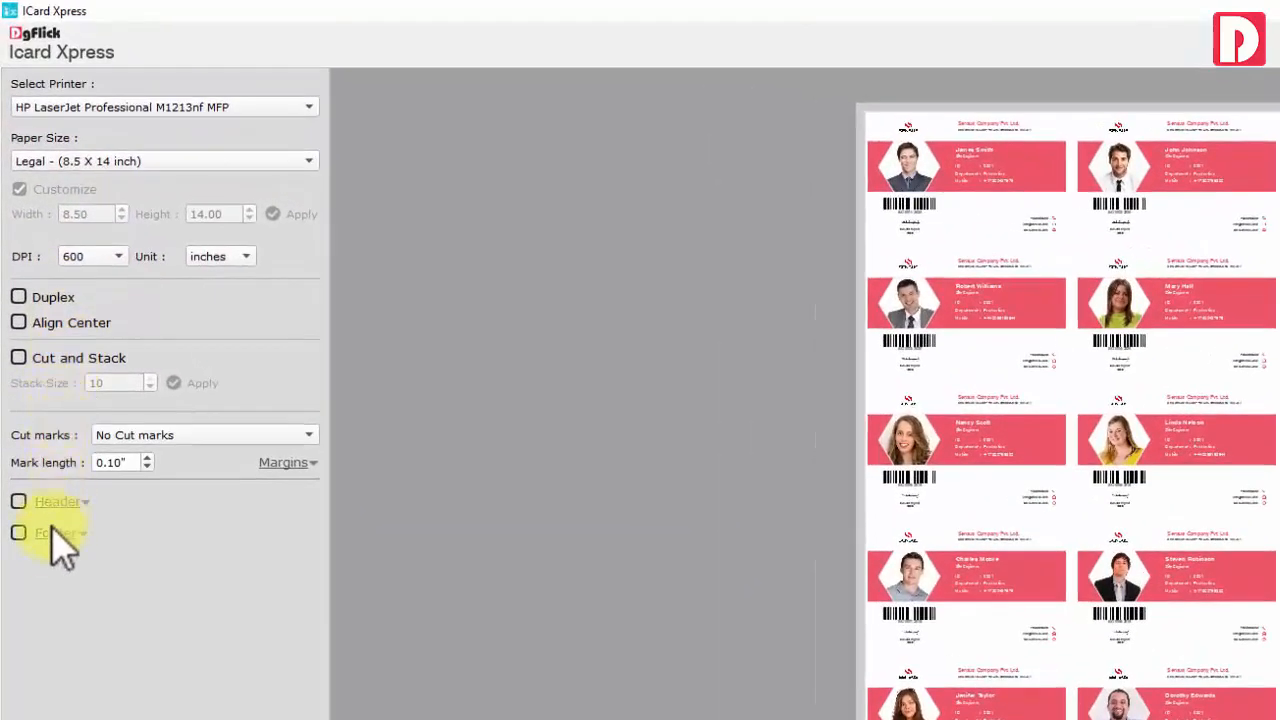
Enable Cut and Stack with Trim marks - 1 around the cards
{"action": "left_click", "coordinate": [18, 358]}
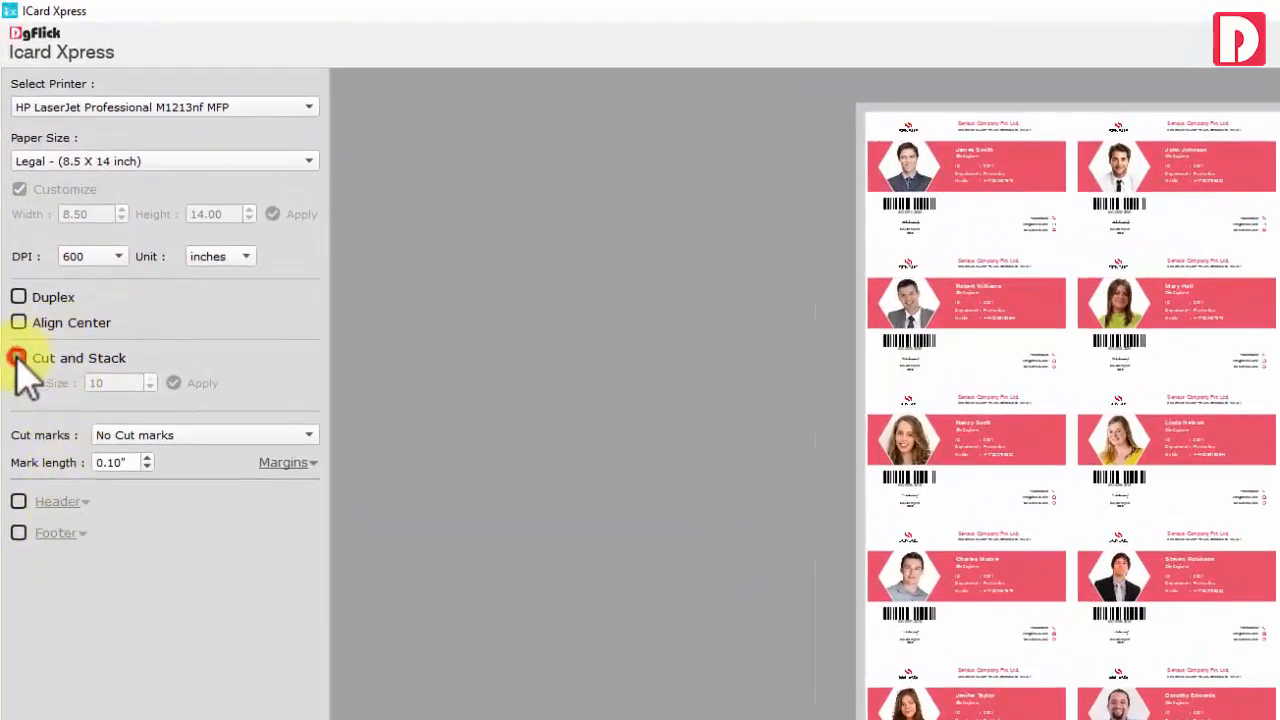
{"action": "left_click", "coordinate": [165, 435]}
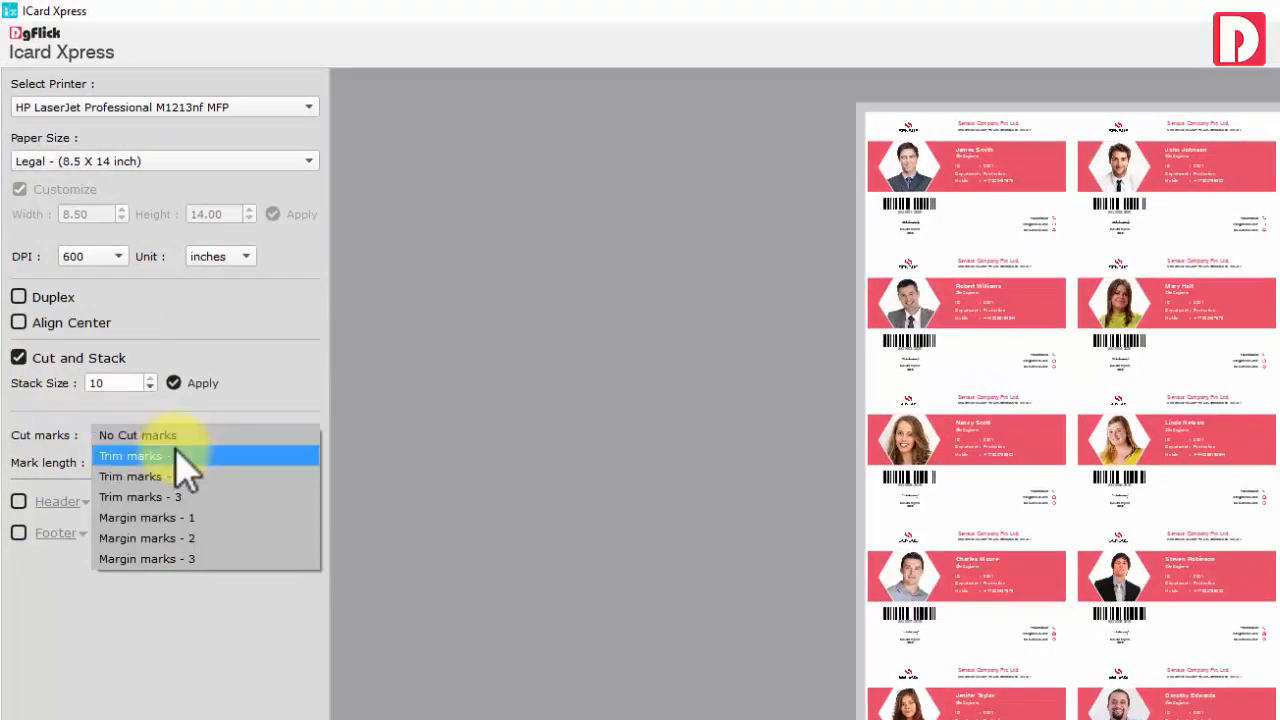
{"action": "left_click", "coordinate": [172, 451]}
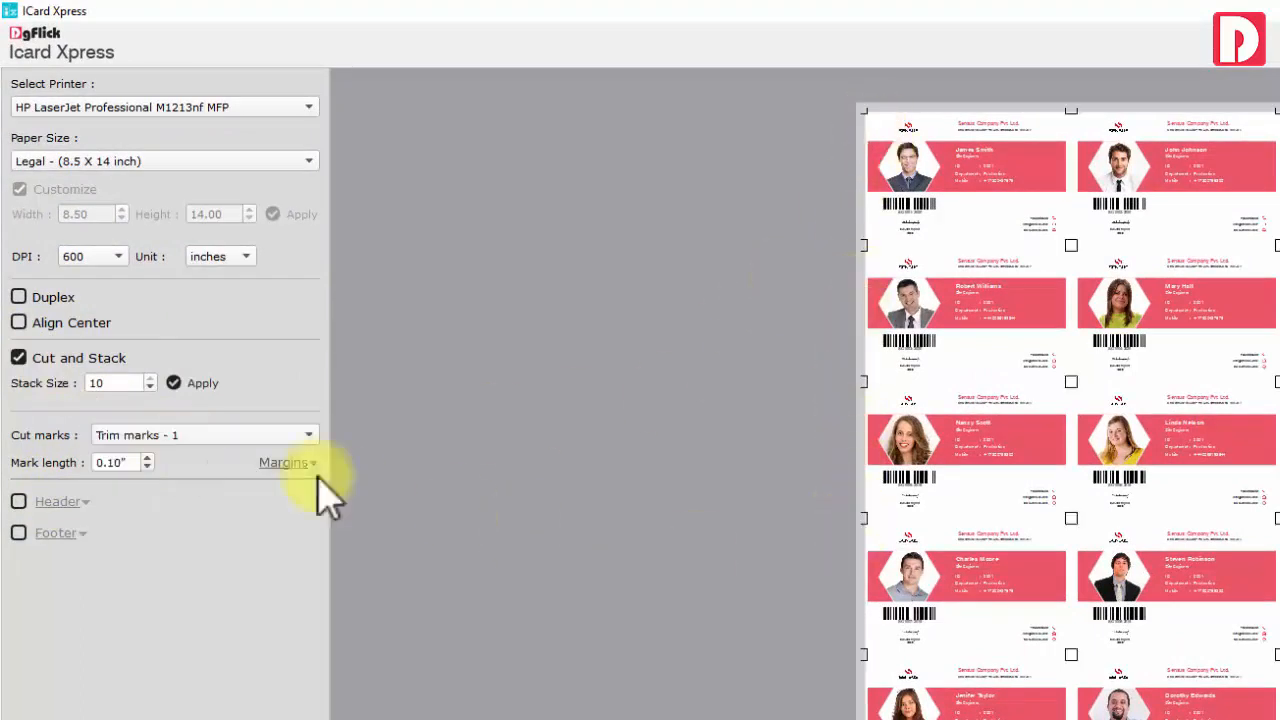
Leave page header and footer off, centre the card grid, and show the PDF export choices
{"action": "left_click", "coordinate": [20, 502]}
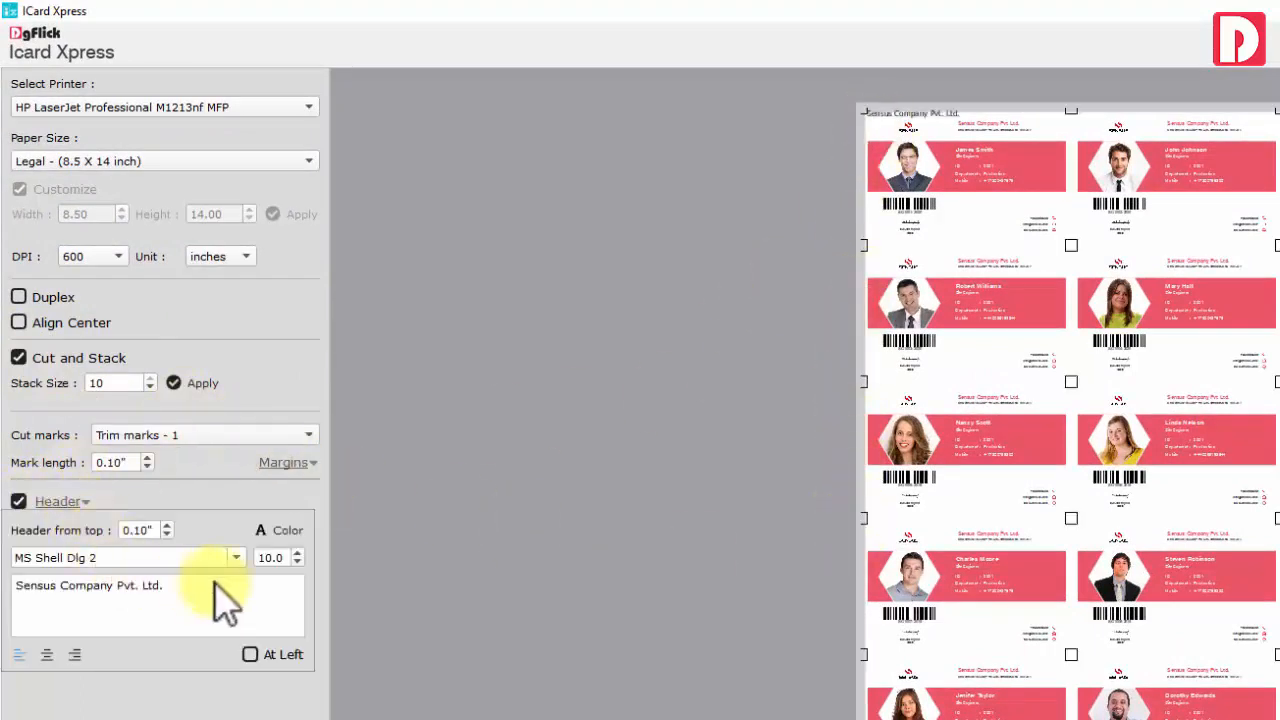
{"action": "left_click", "coordinate": [18, 501]}
{"action": "left_click", "coordinate": [18, 531]}
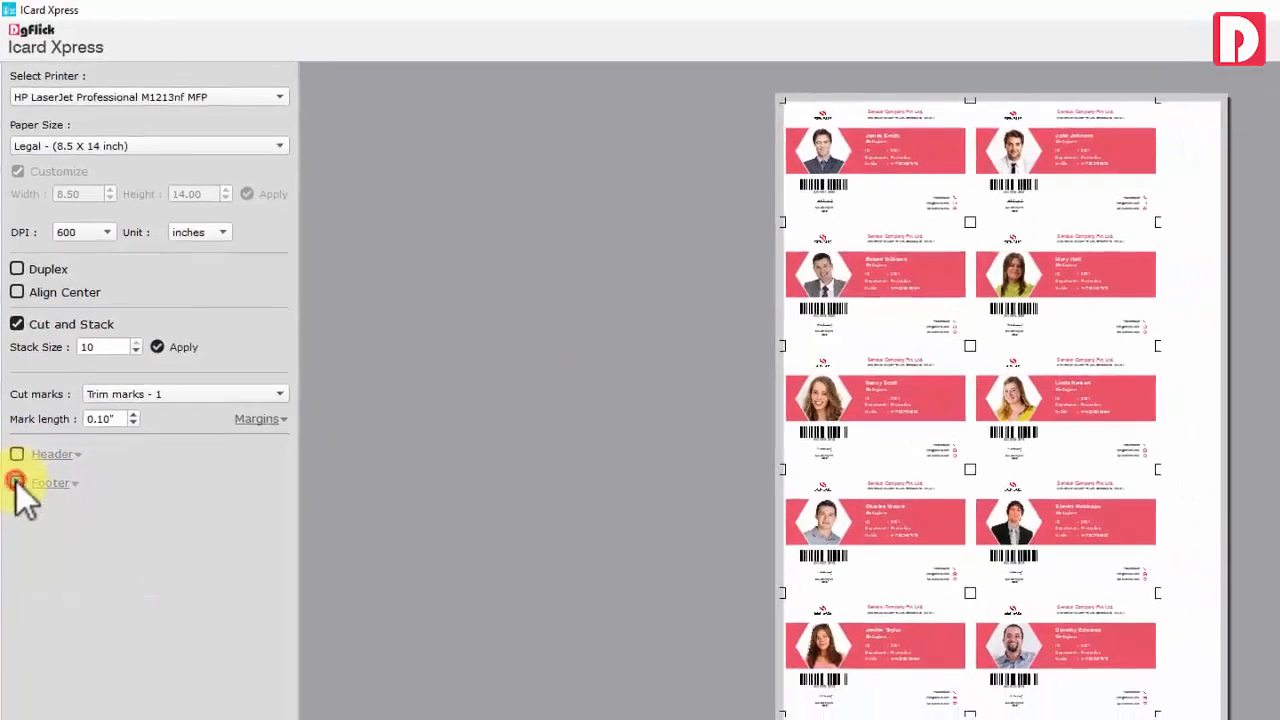
{"action": "left_click", "coordinate": [57, 421]}
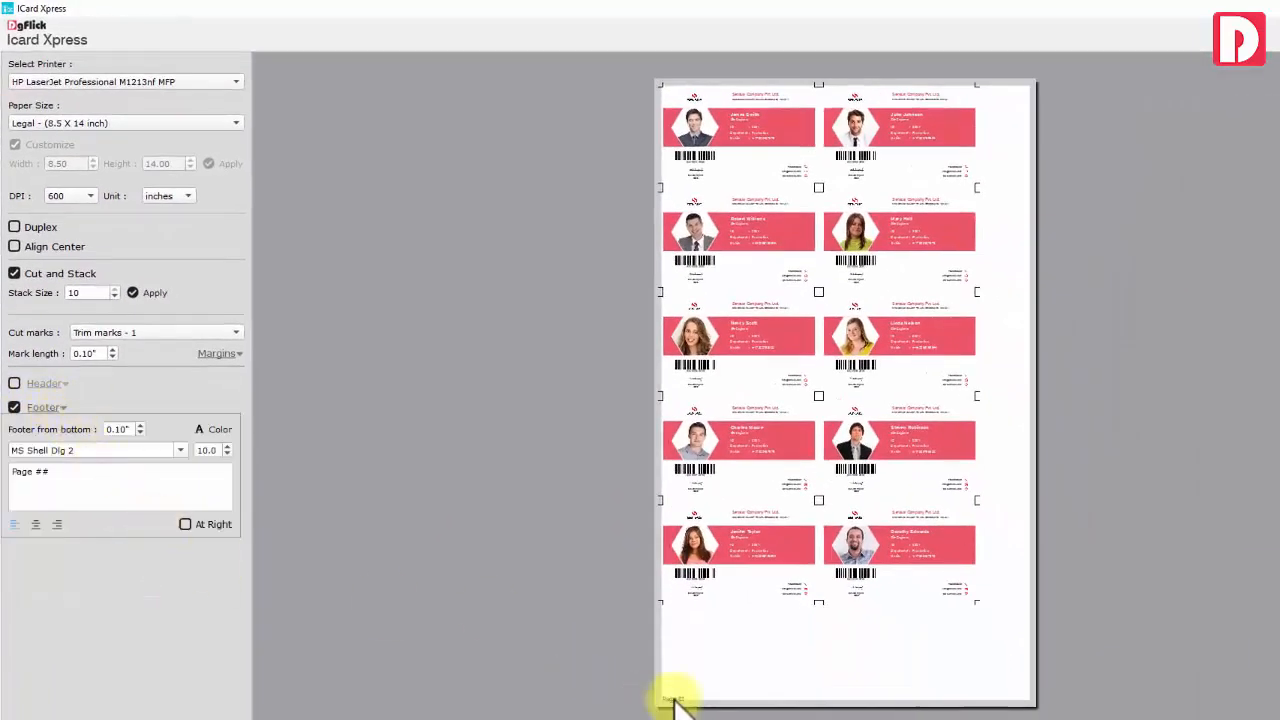
{"action": "left_click", "coordinate": [15, 408]}
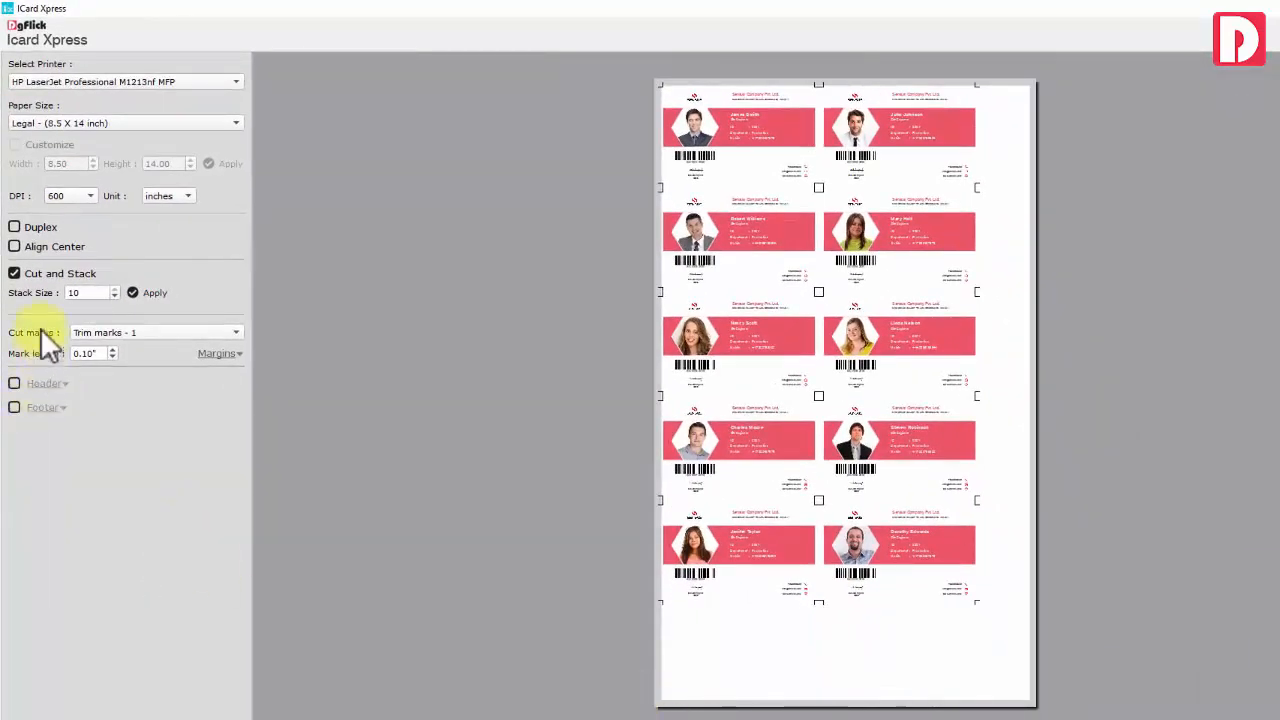
{"action": "left_click", "coordinate": [15, 246]}
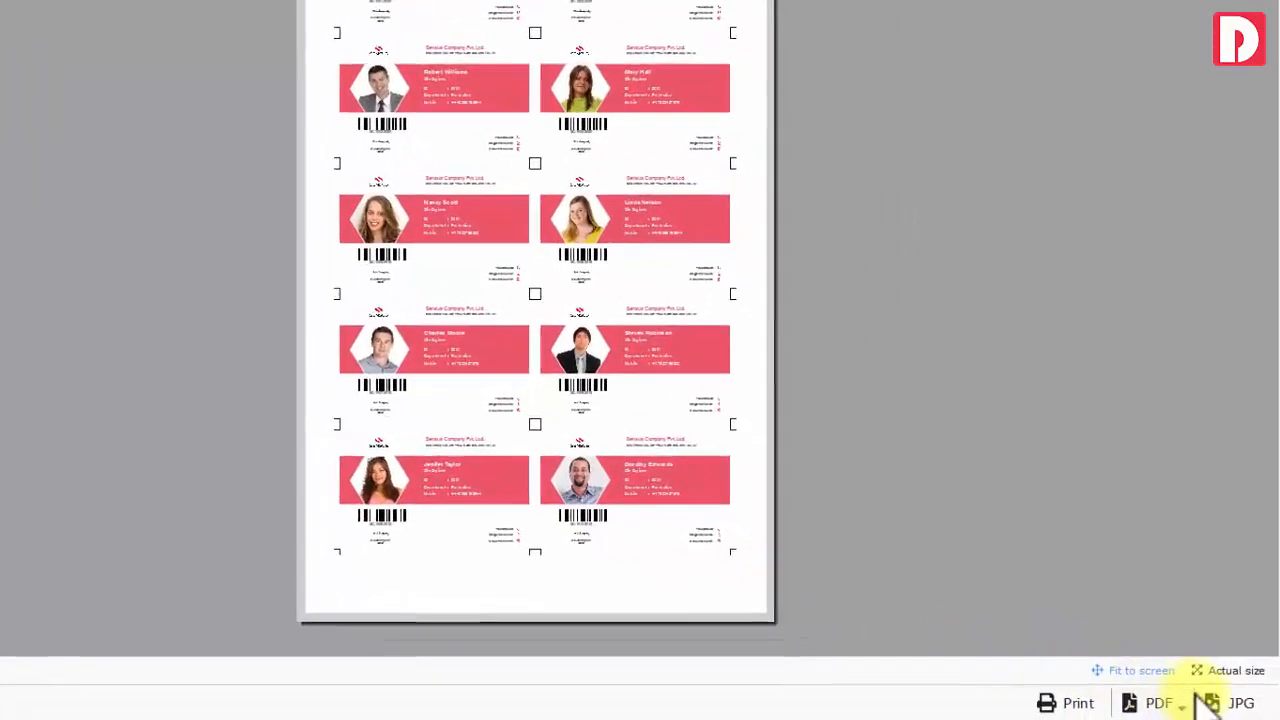
{"action": "left_click", "coordinate": [1142, 700]}
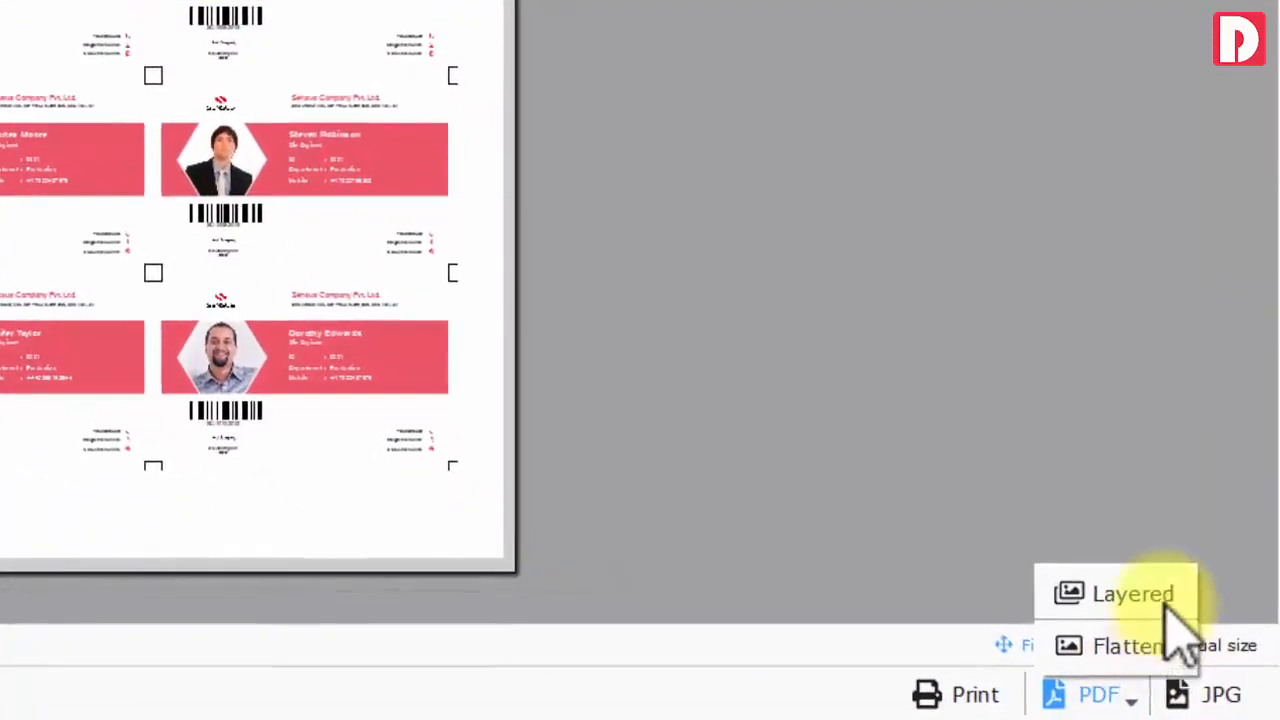